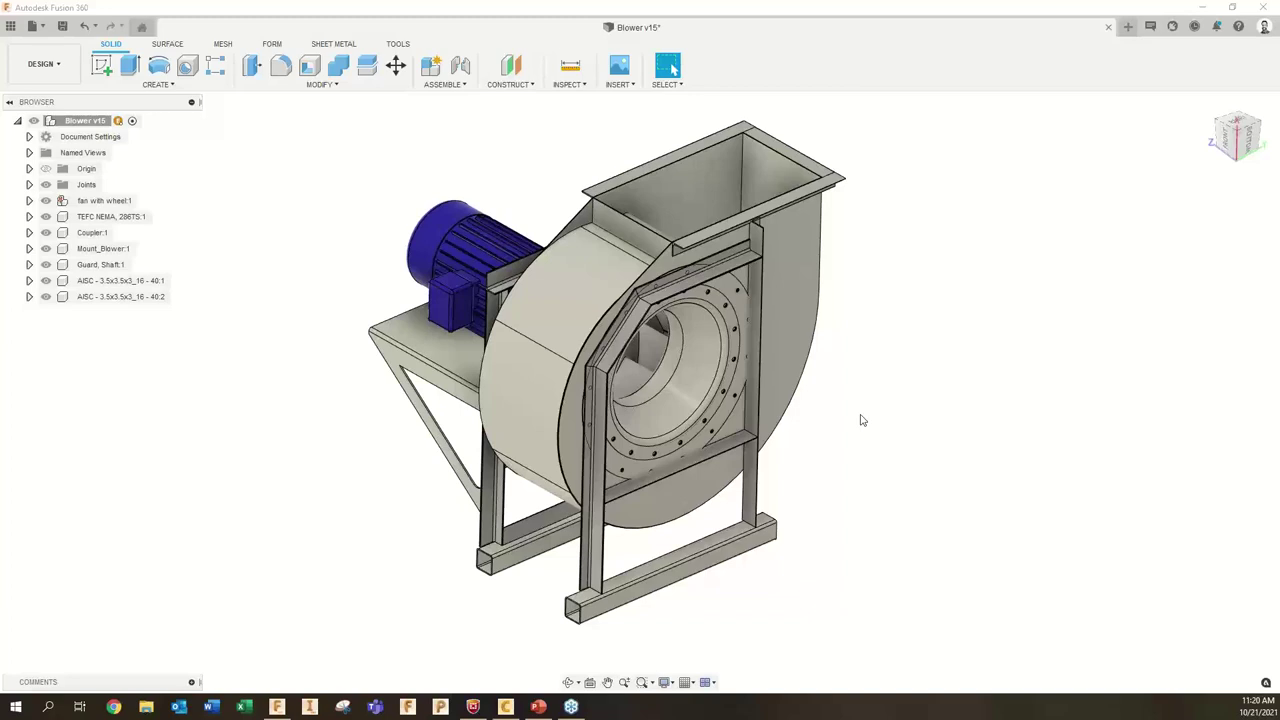
- Orbit and zoom around the blower, checking the housing, fan wheel and inlet bellmouth face
scroll(512, 255, "up", 3)
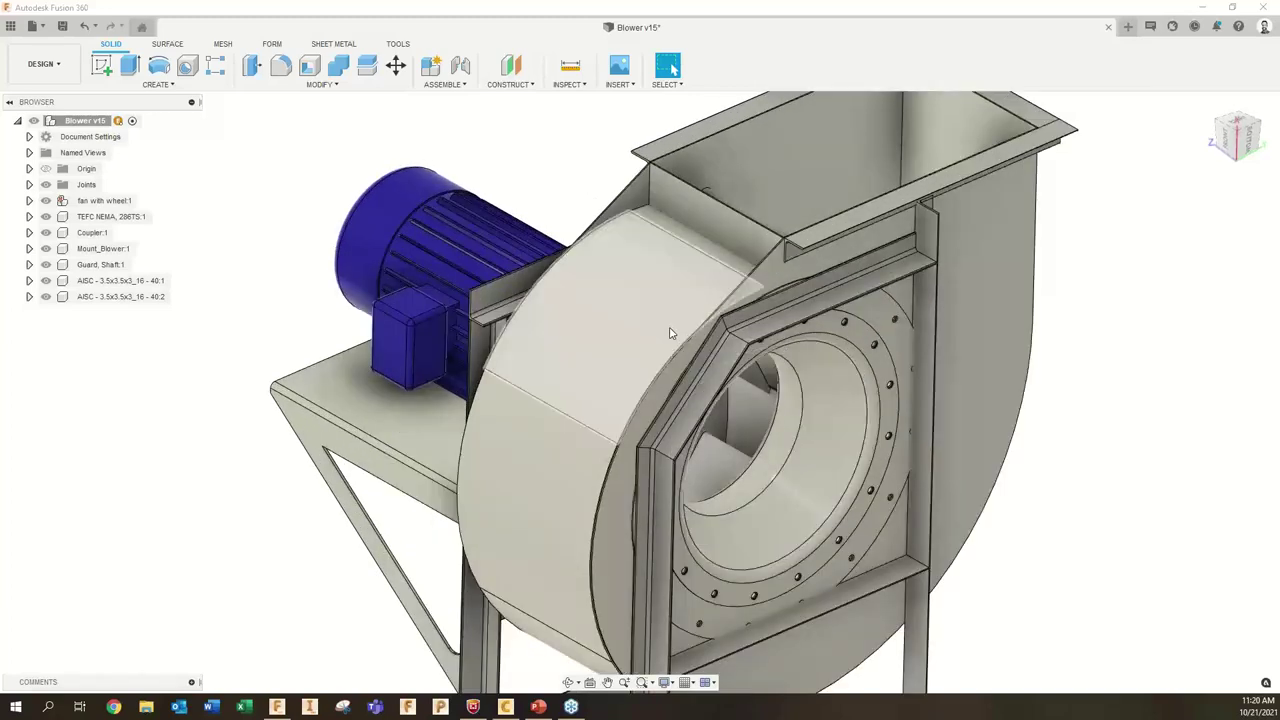
scroll(672, 332, "down", 2)
left_click(686, 297)
middle_click_drag(686, 297, 980, 334, "shift")
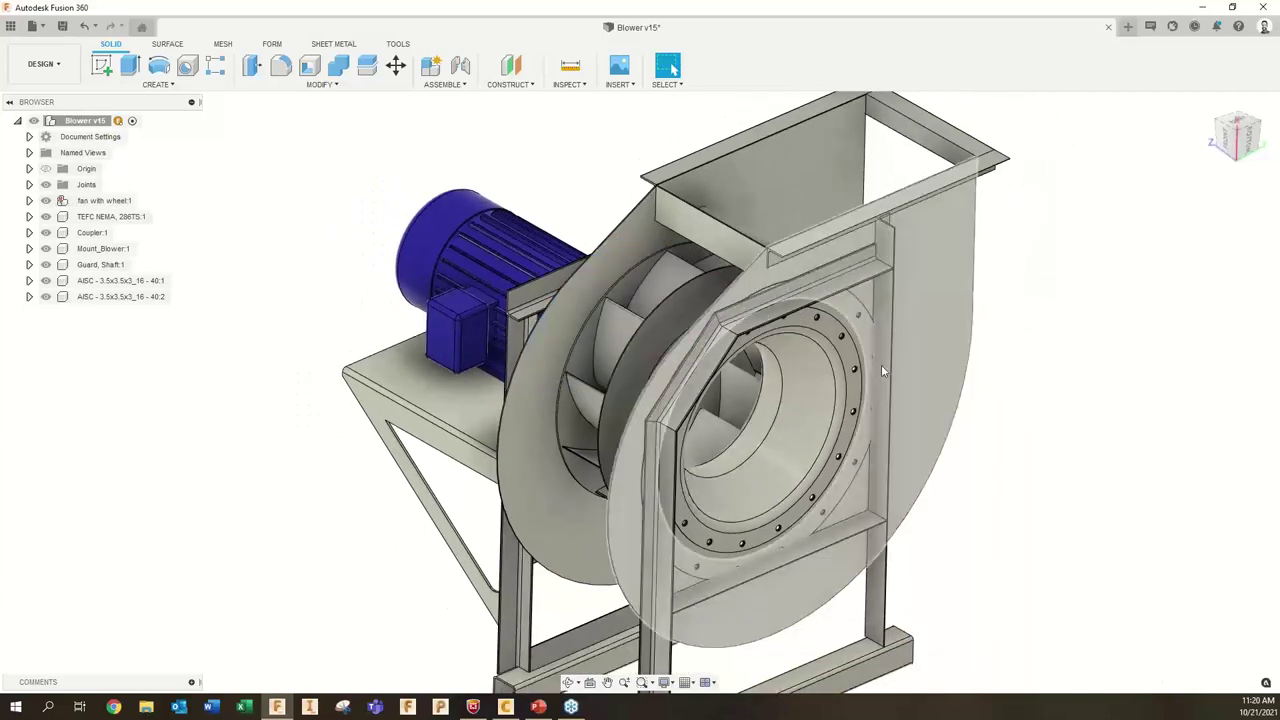
middle_click_drag(881, 364, 810, 320, "shift")
scroll(810, 320, "up", 2)
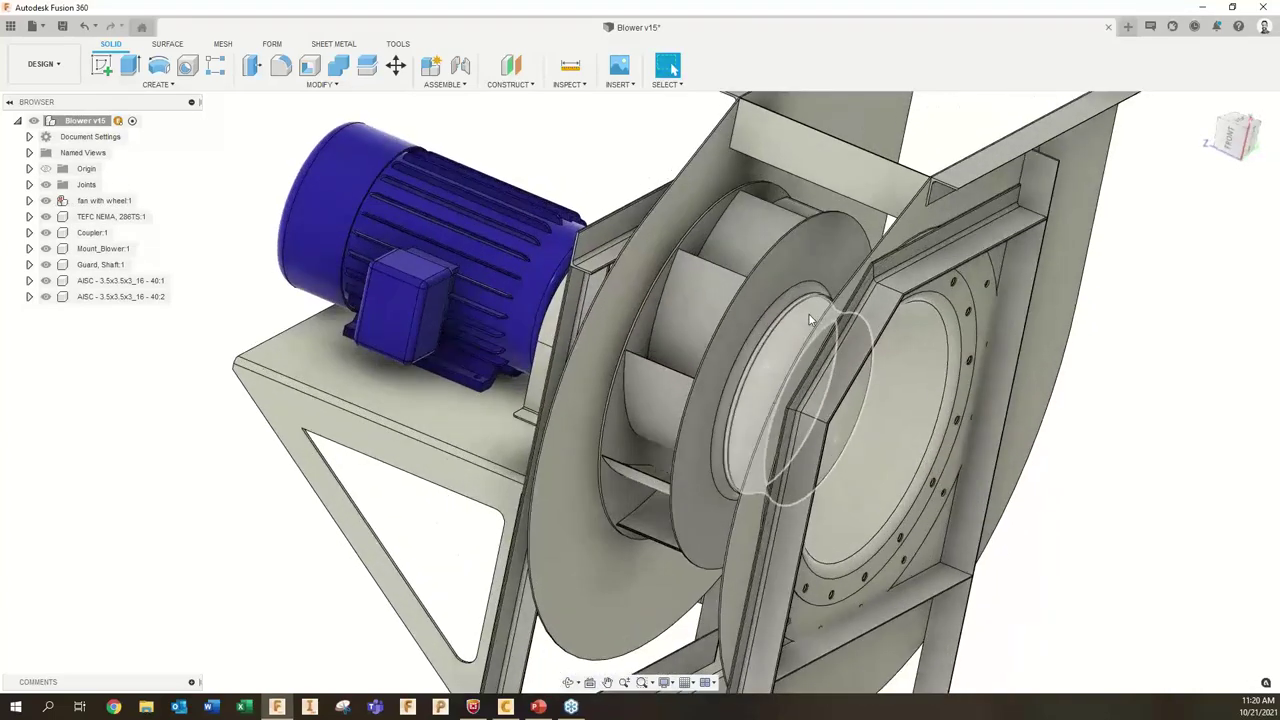
scroll(810, 320, "up", 3)
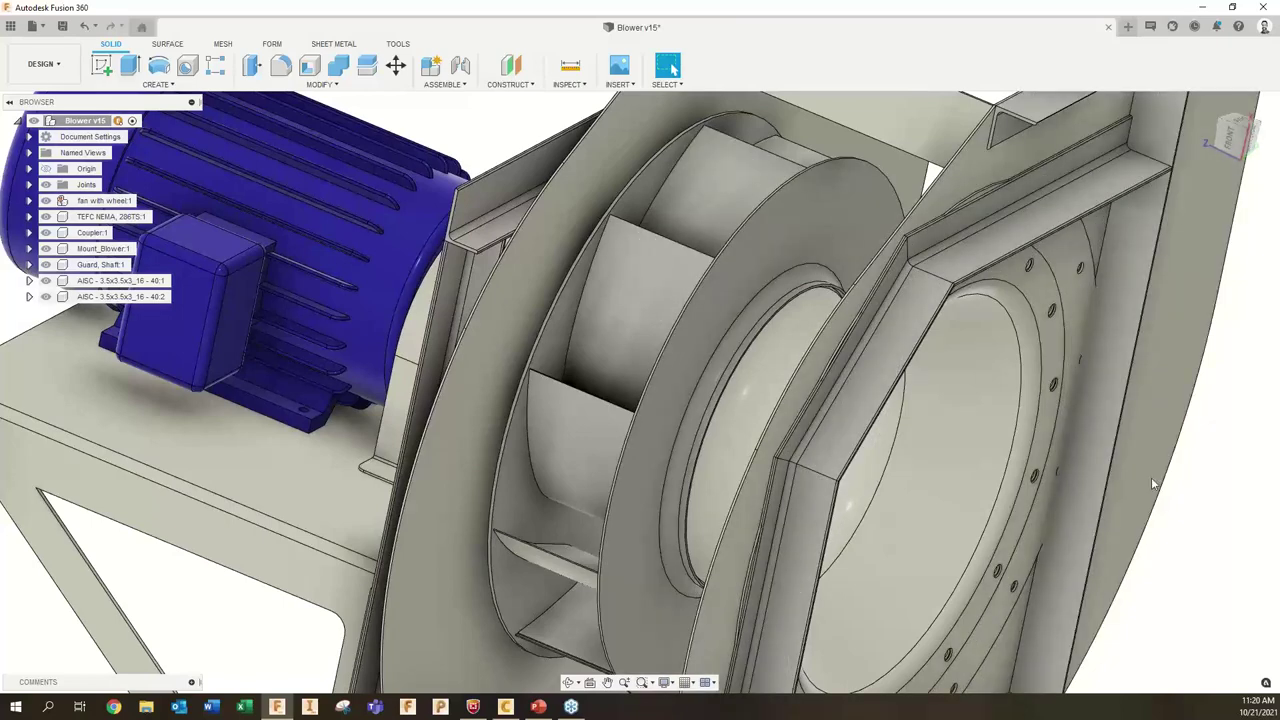
middle_click_drag(1151, 477, 1109, 459, "shift")
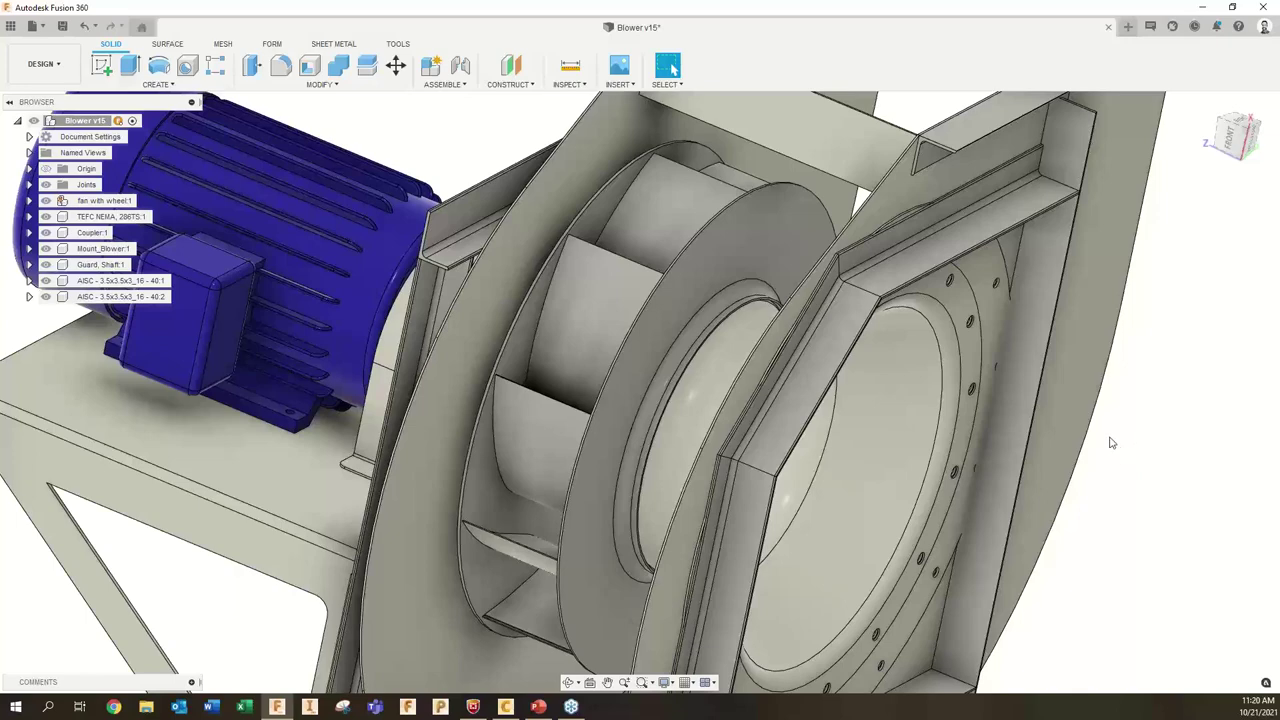
middle_click_drag(1115, 430, 1099, 433, "shift")
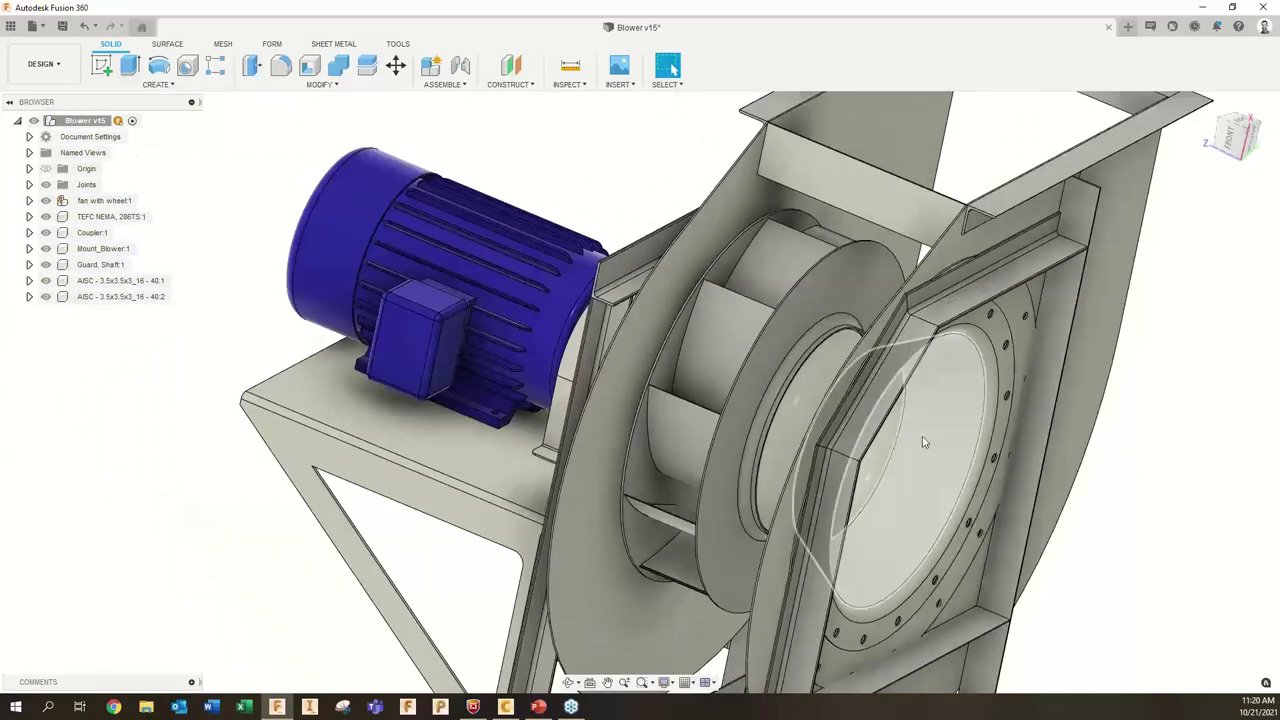
mouse_move(922, 436)
middle_mouse_down("shift")
mouse_move(936, 434)
mouse_move(929, 443)
middle_mouse_up("shift")
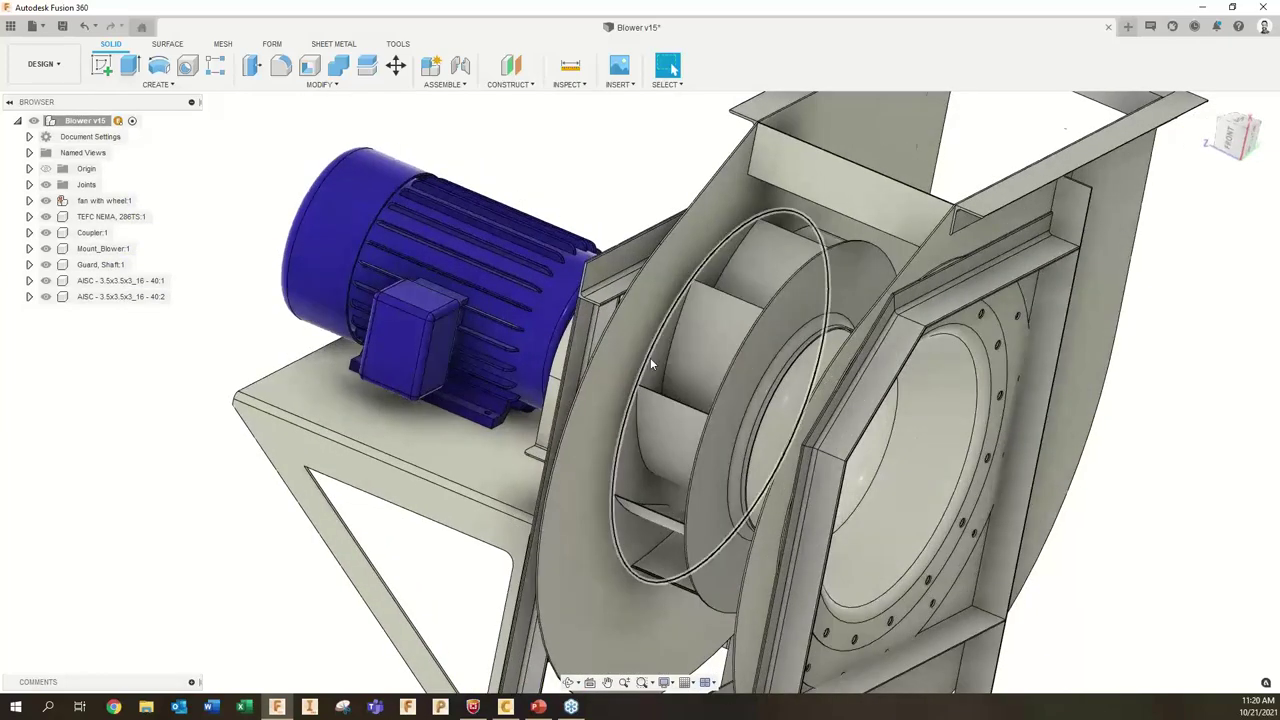
middle_click_drag(692, 340, 850, 396, "shift")
left_click(850, 396)
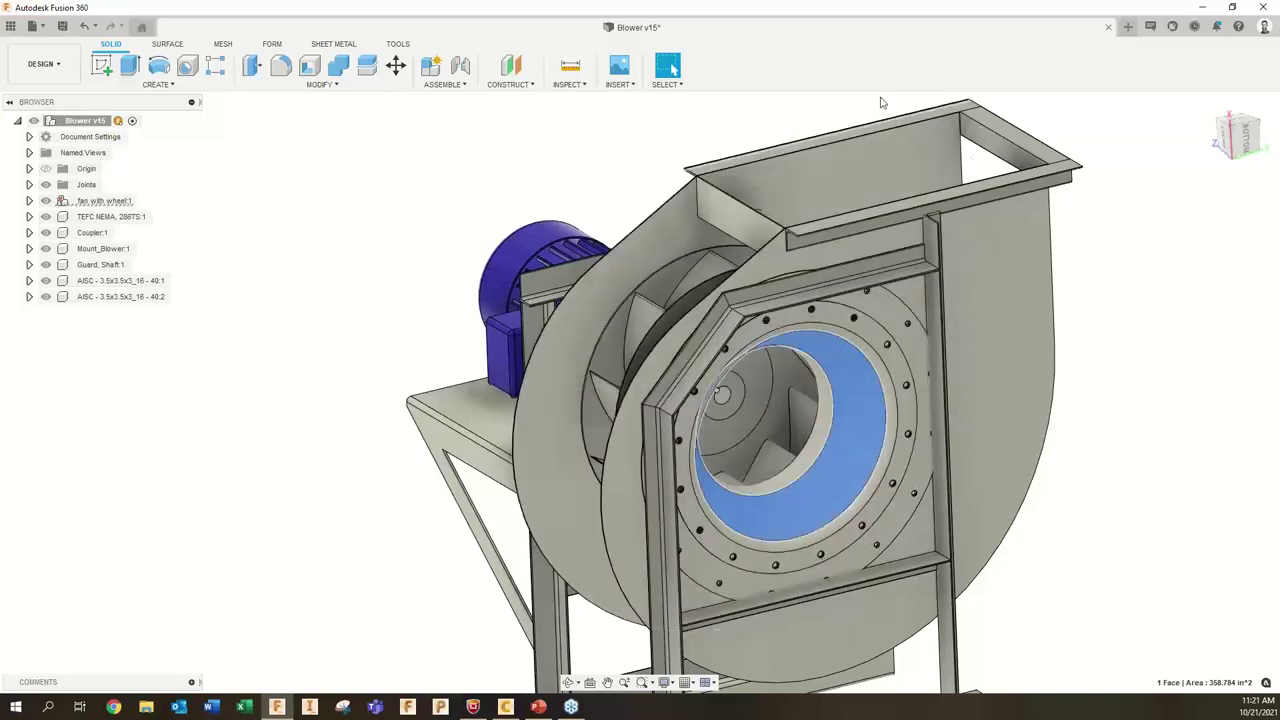
middle_click_drag(1063, 206, 1036, 327, "shift")
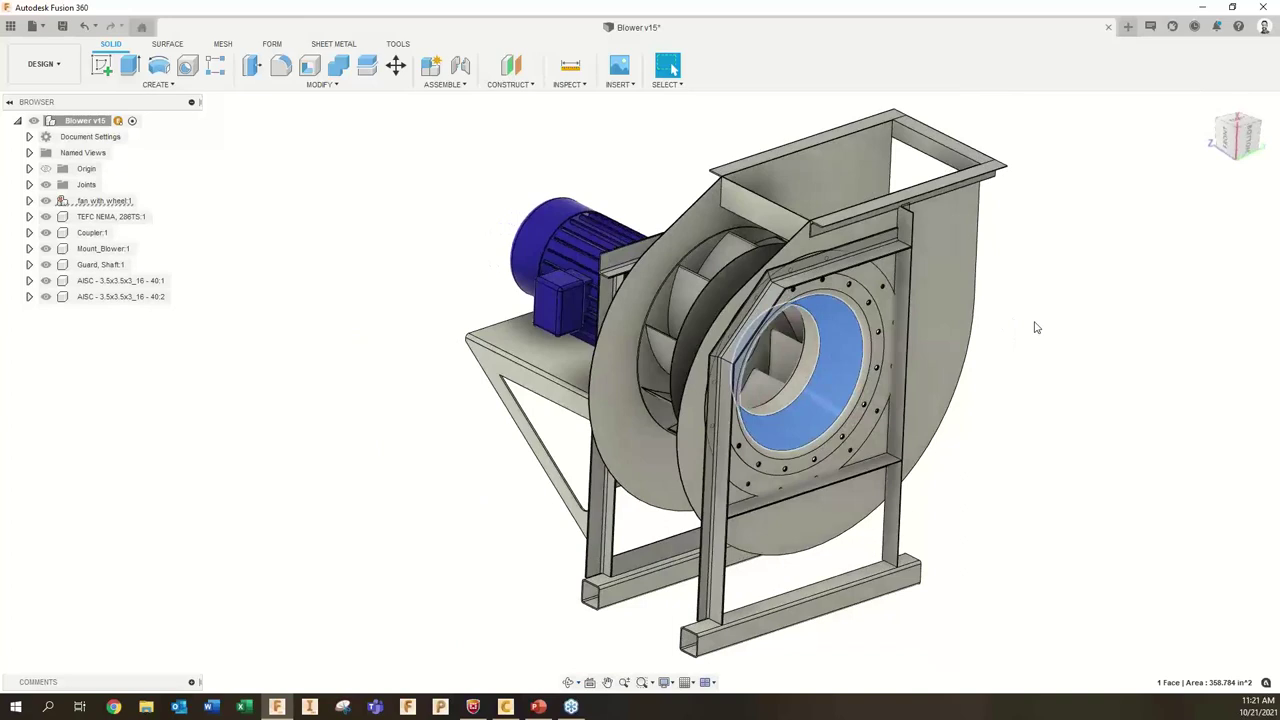
key("Escape")
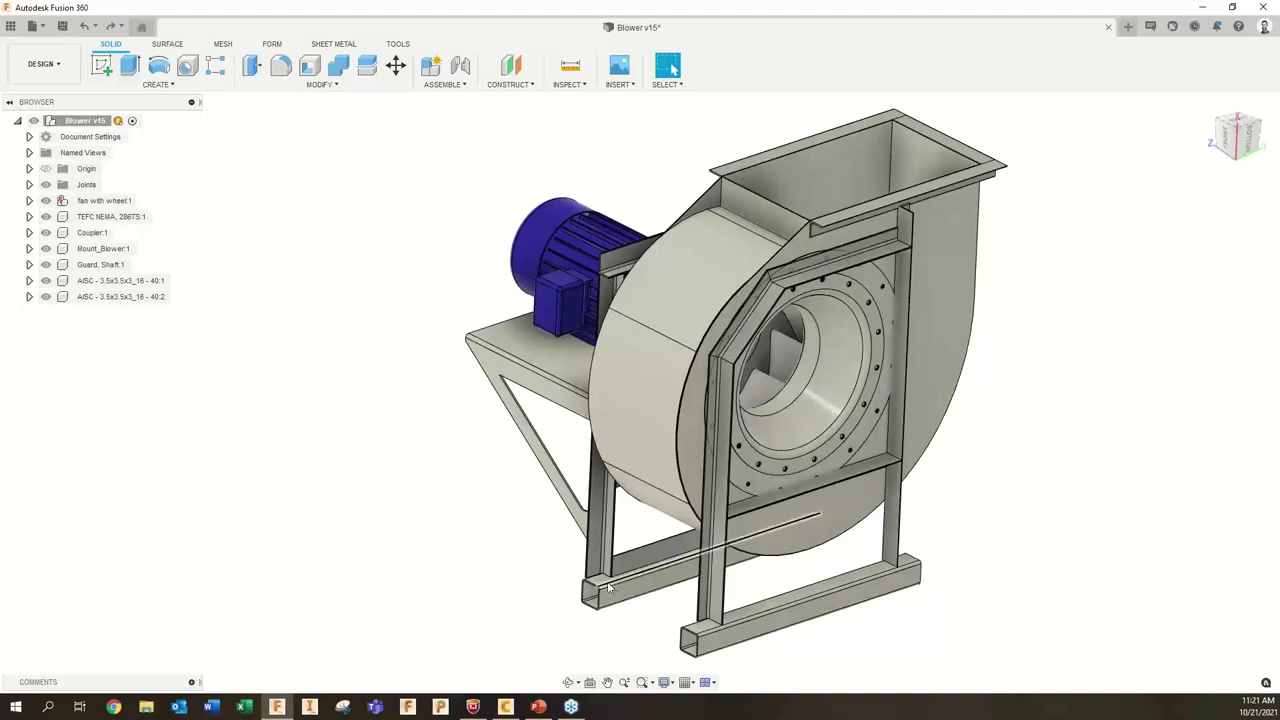
- Switch to the Simulation workspace, enter Simplify, then finish simplifying back to Simulation
scroll(548, 222, "up", 3)
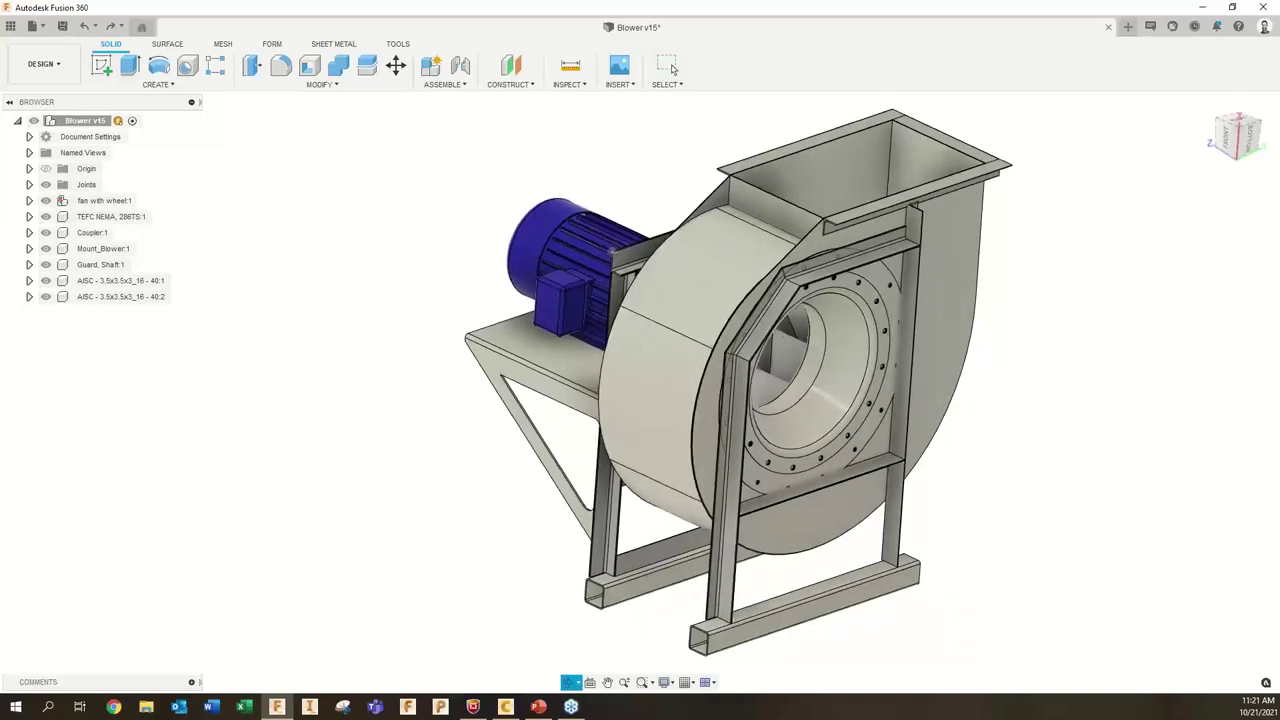
scroll(550, 225, "up", 3)
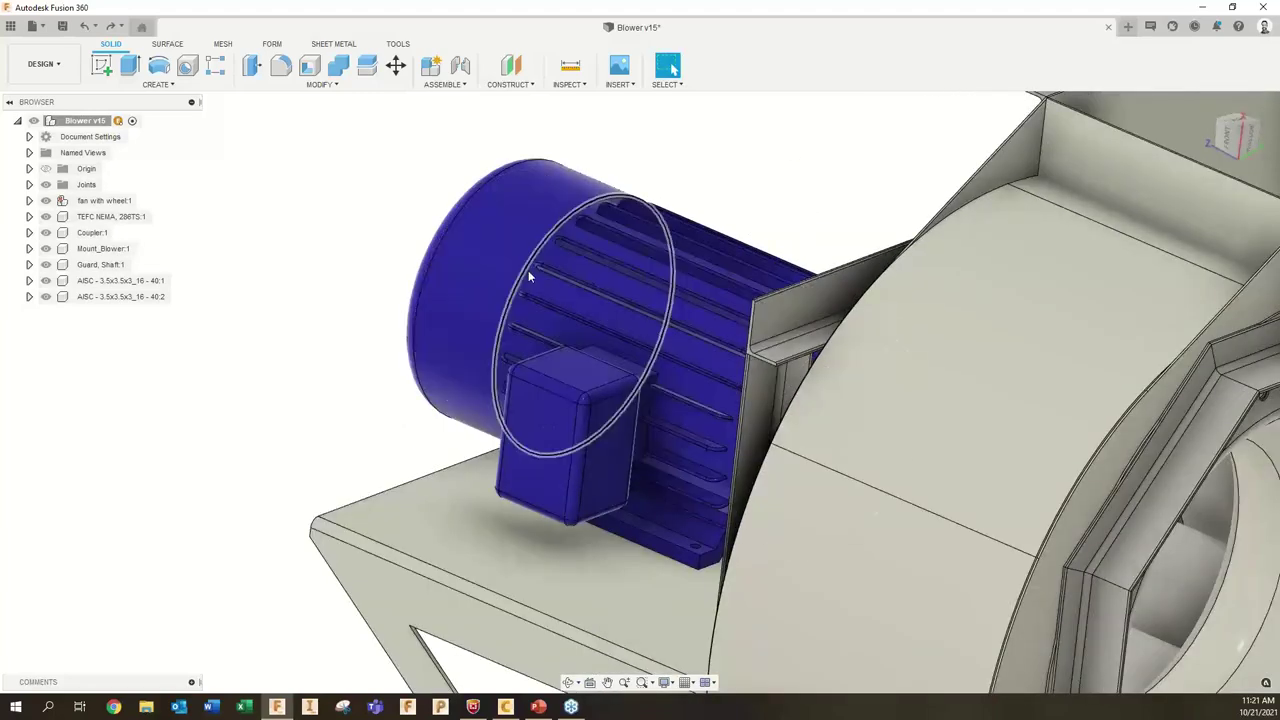
scroll(528, 272, "down", 2)
scroll(528, 270, "down", 5)
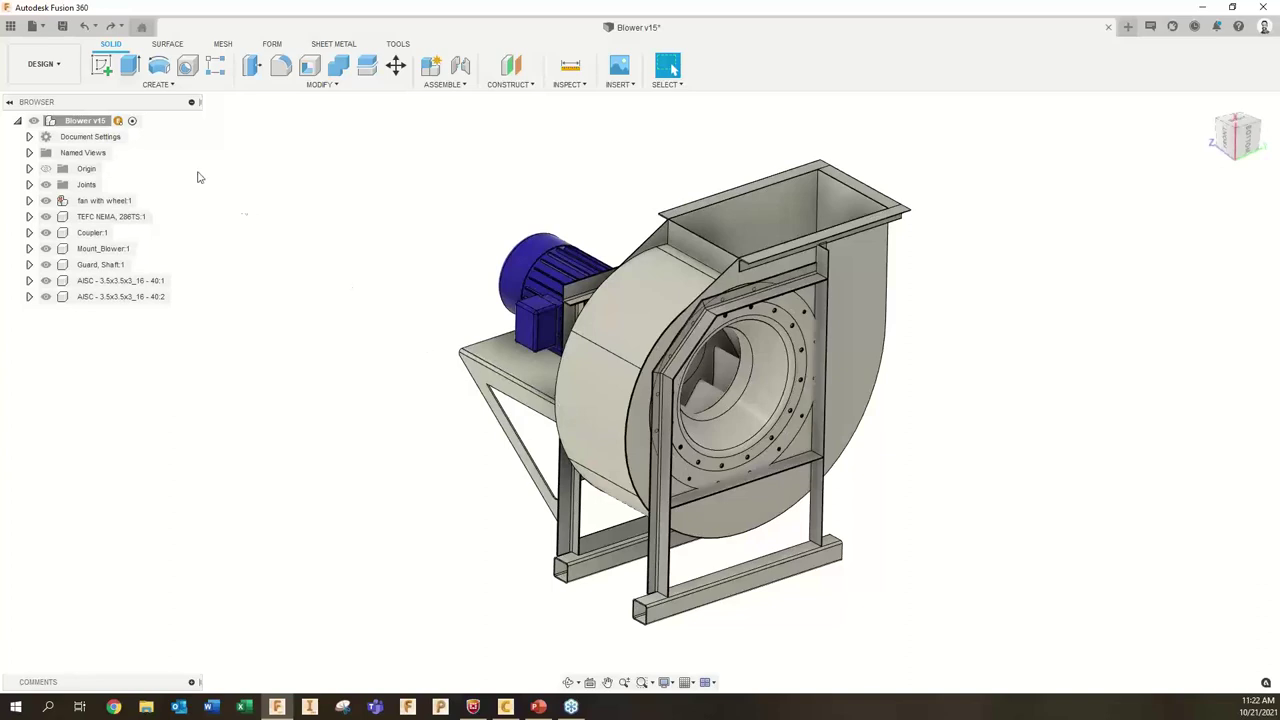
left_click(57, 67)
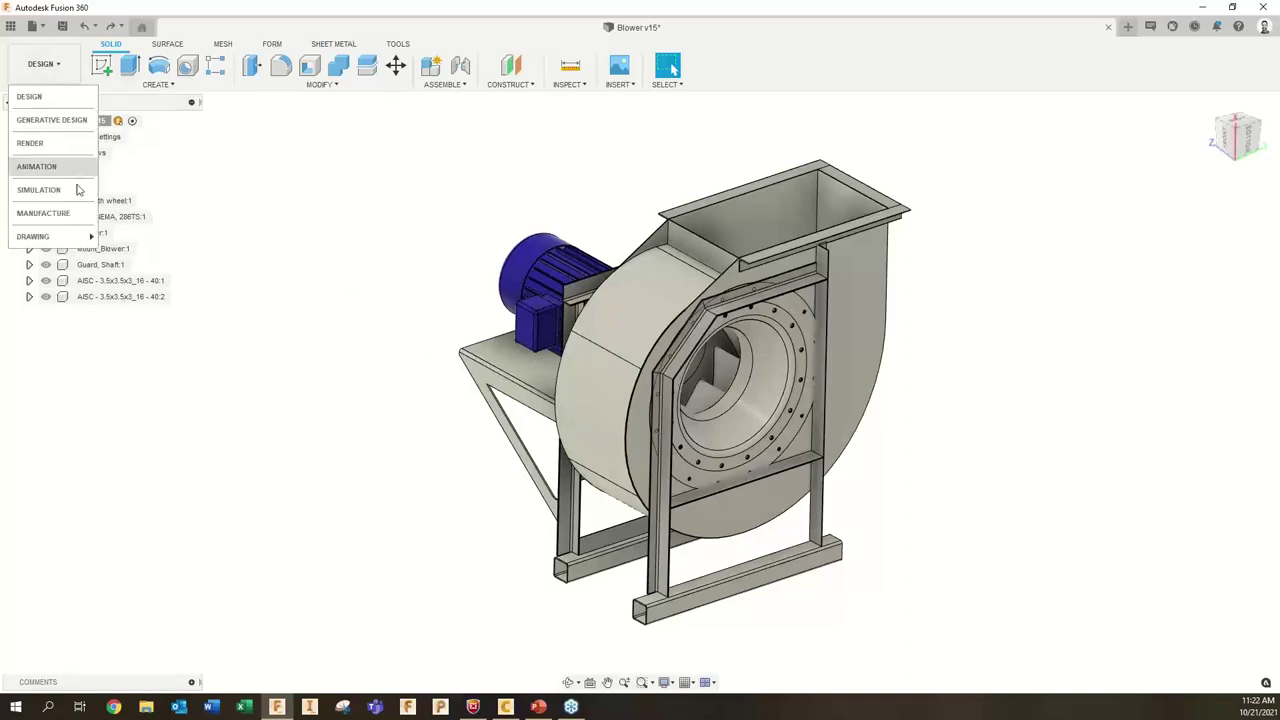
left_click(38, 189)
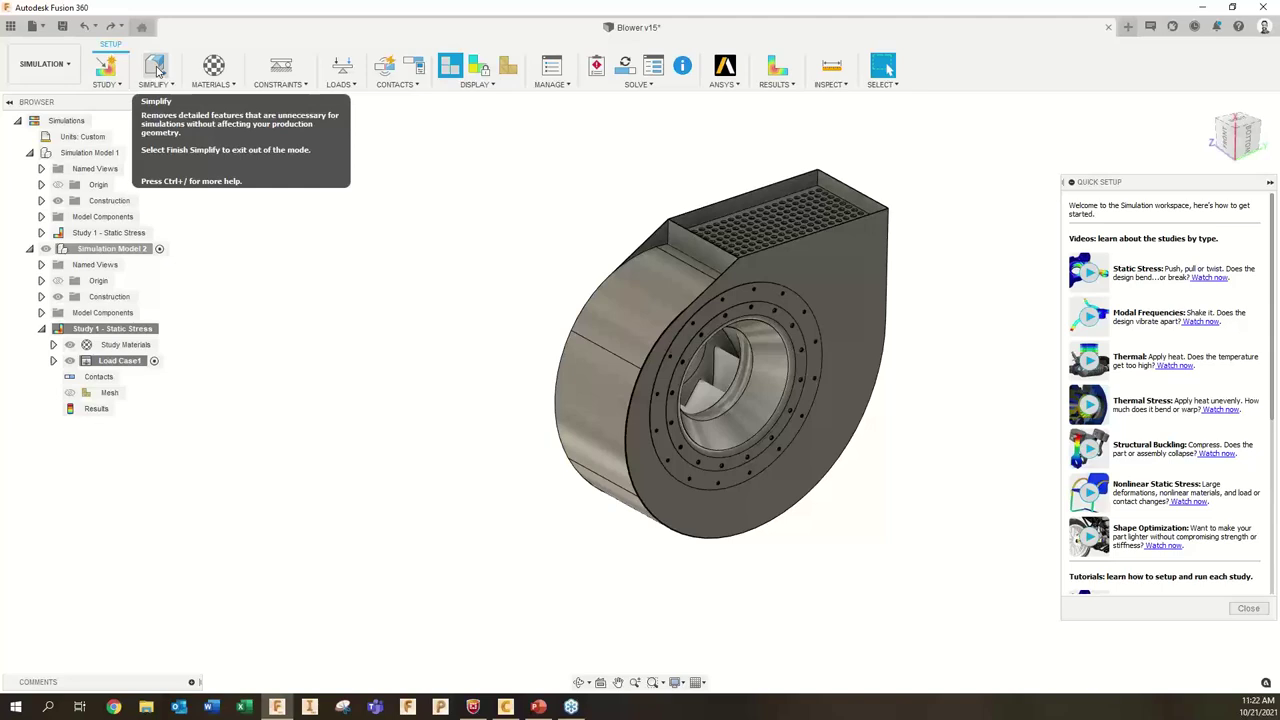
left_click(157, 68)
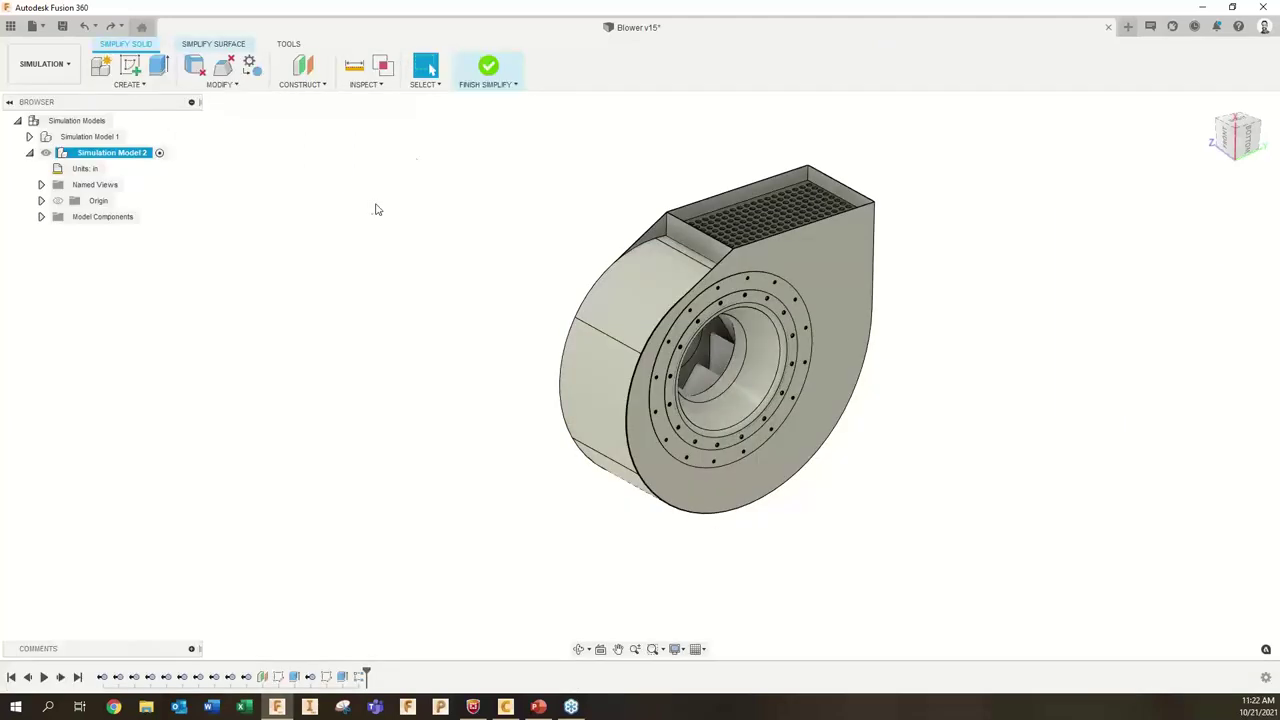
scroll(945, 249, "up", 2)
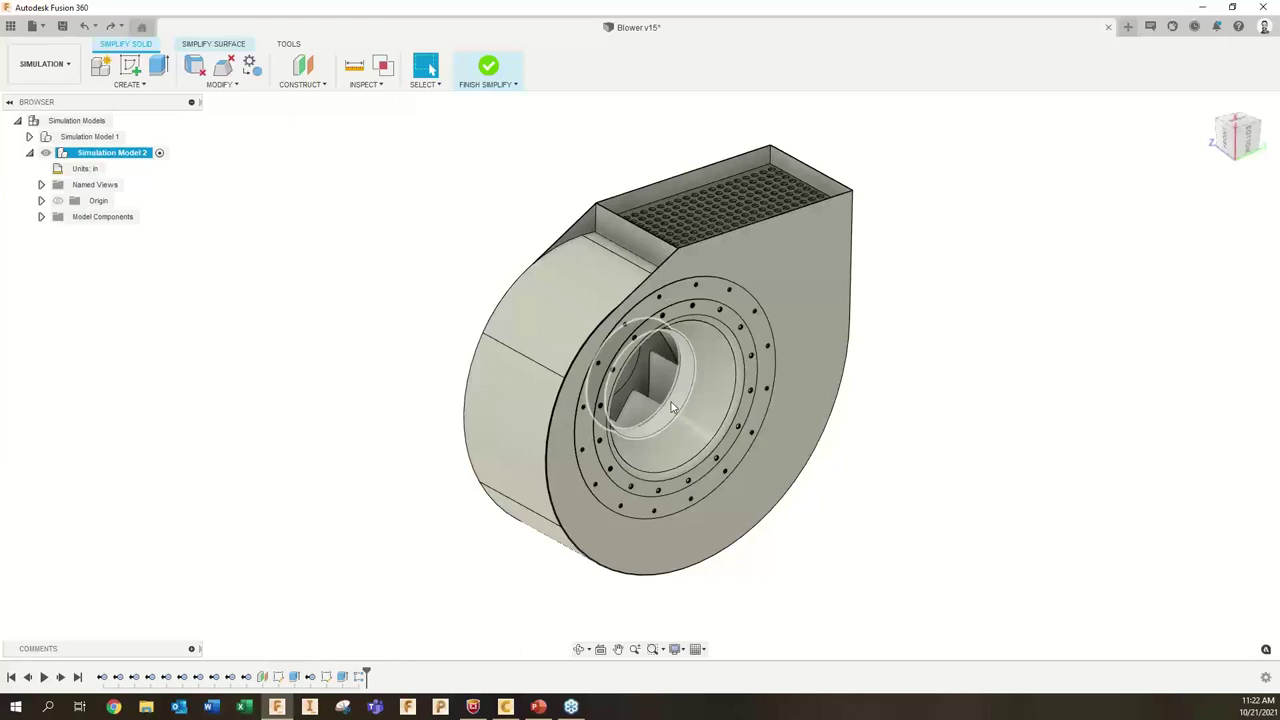
left_click(490, 68)
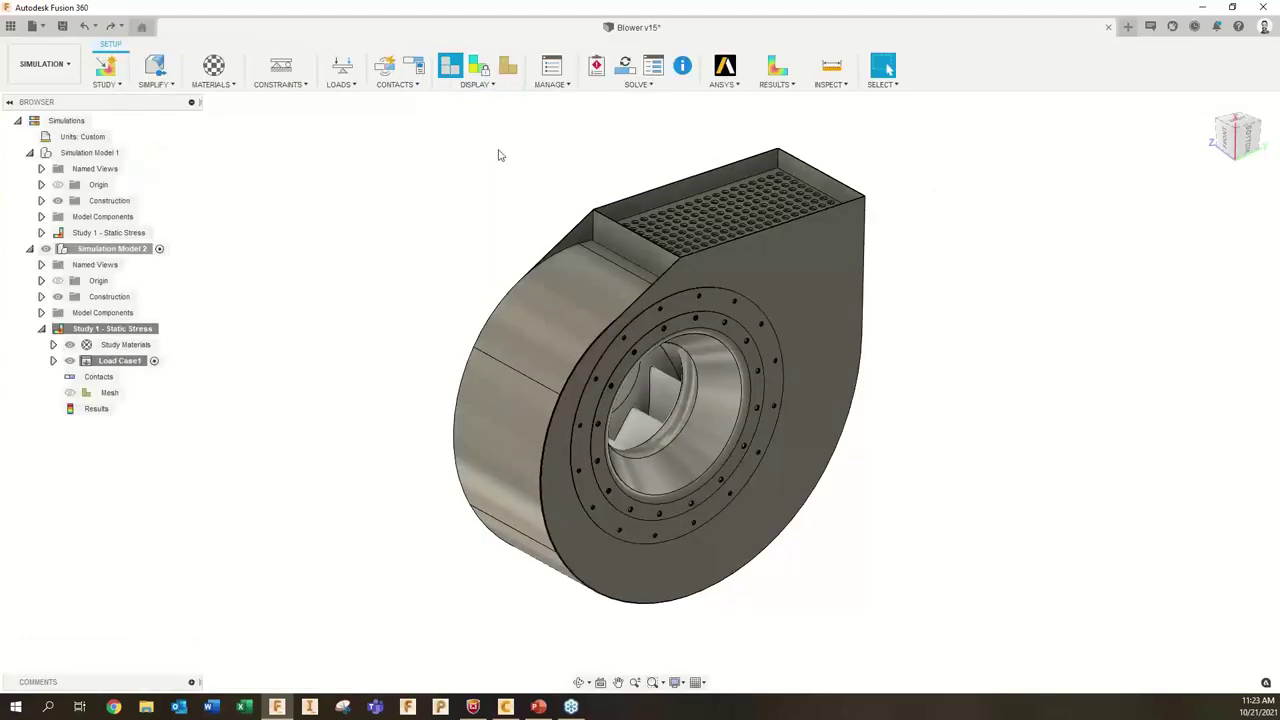
left_click(44, 63)
left_click(47, 96)
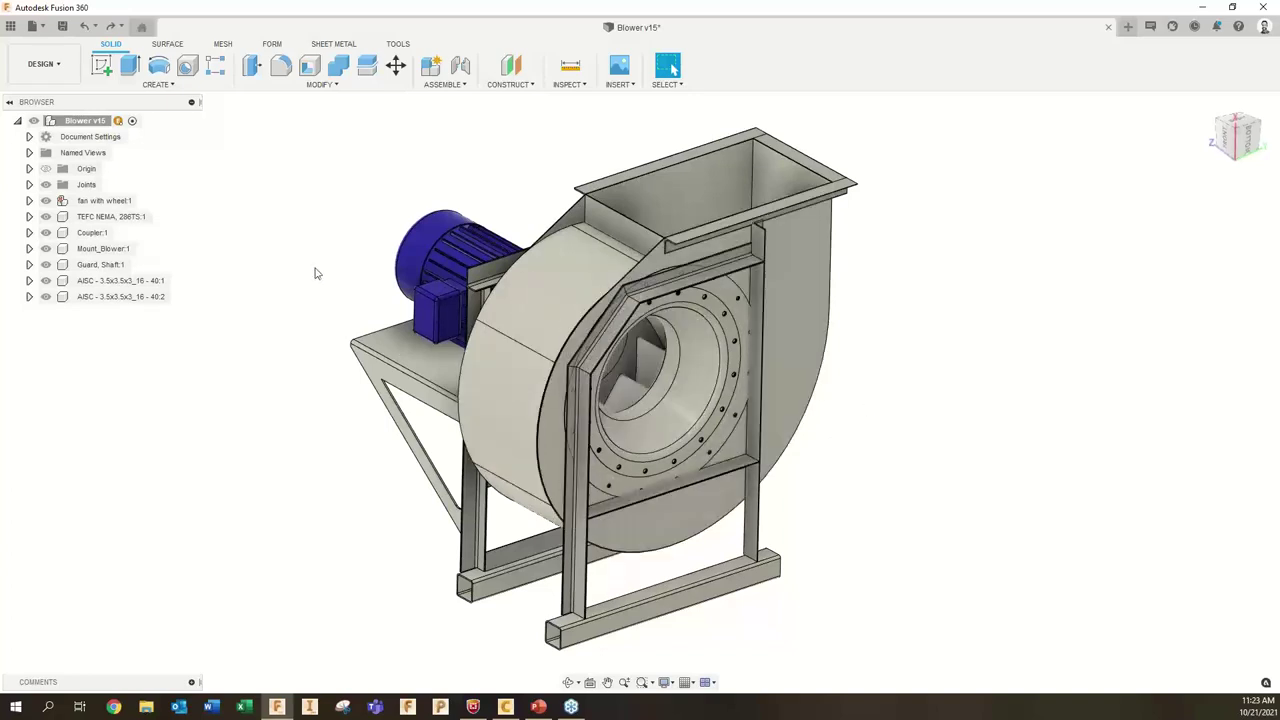
left_click(42, 63)
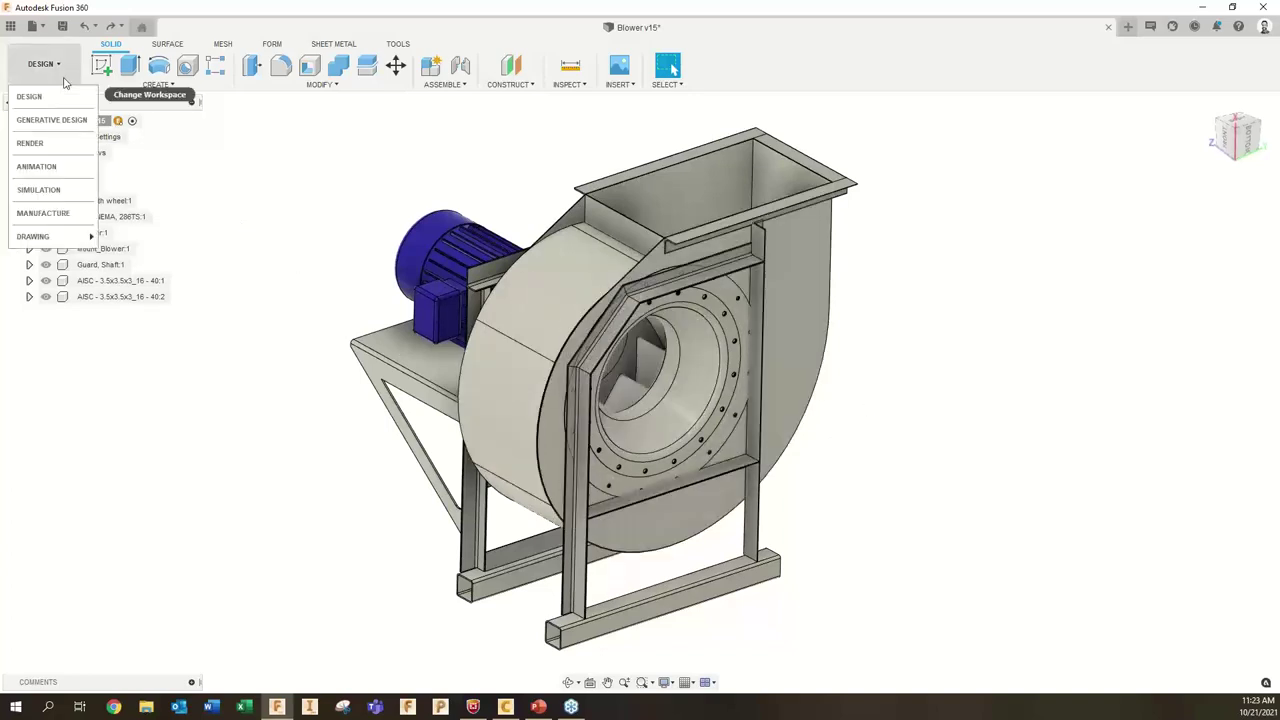
left_click(70, 193)
left_click(154, 66)
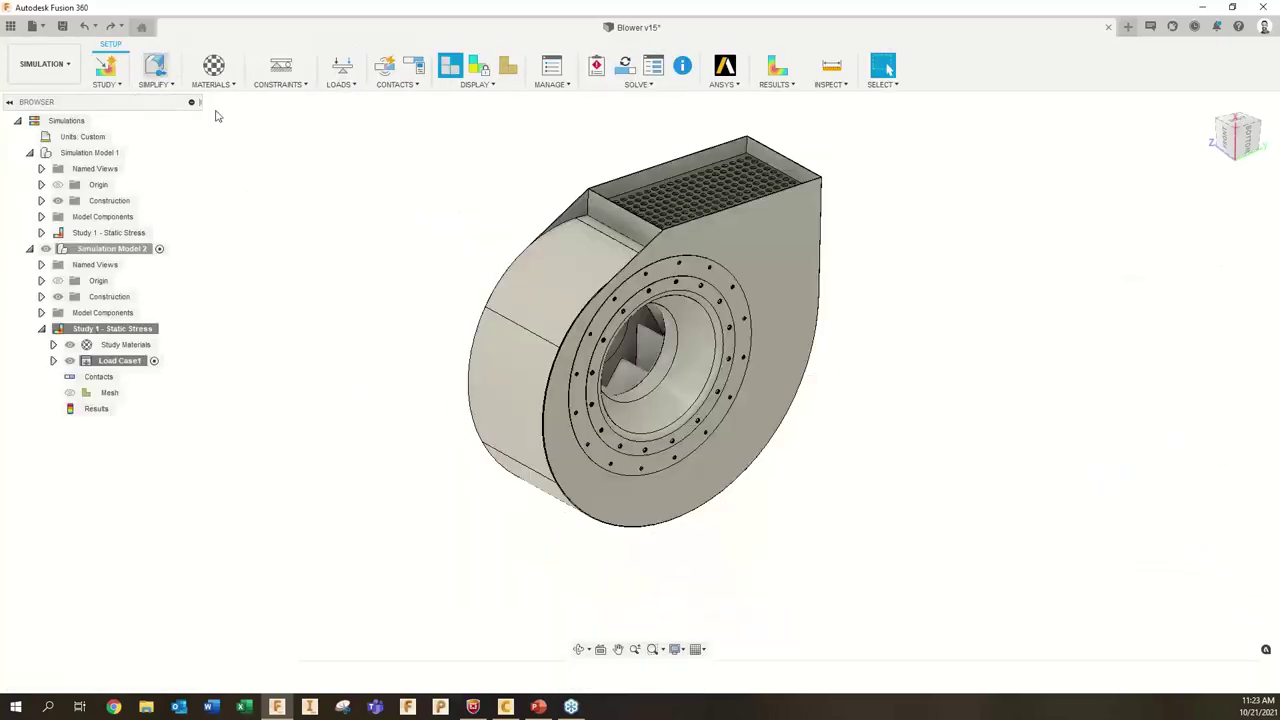
scroll(839, 229, "up", 2)
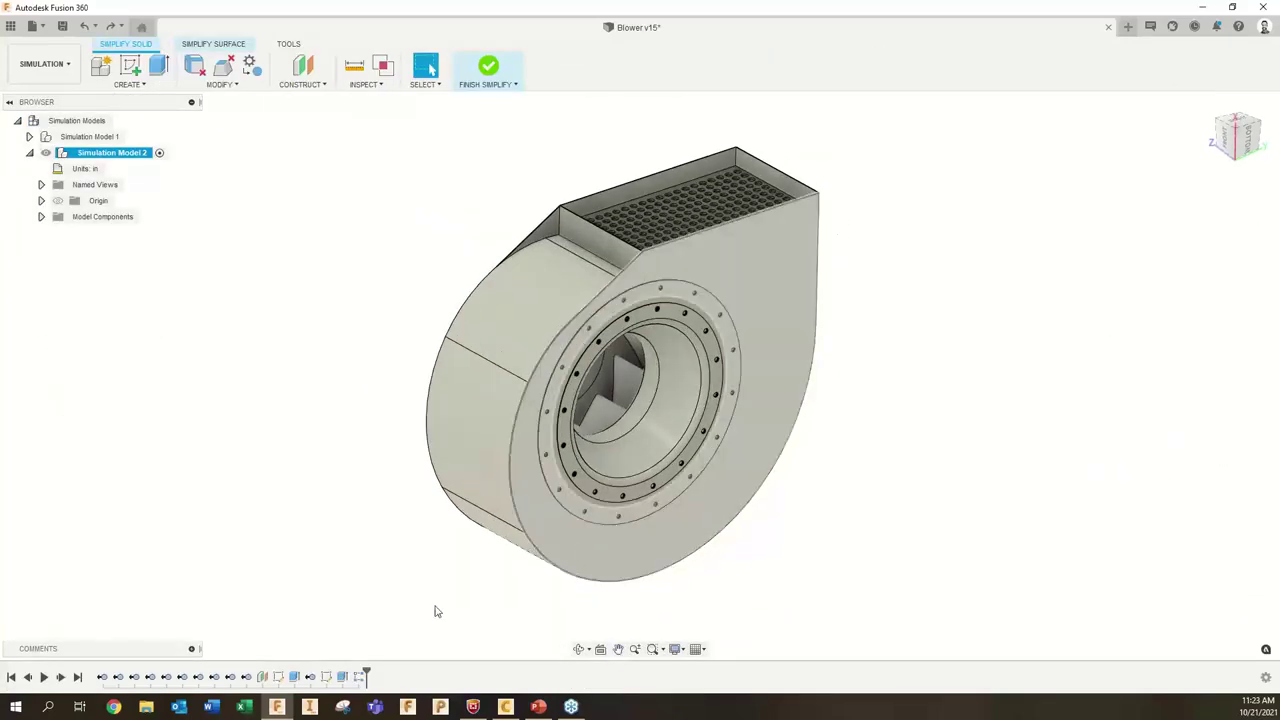
left_click_drag(366, 672, 110, 662)
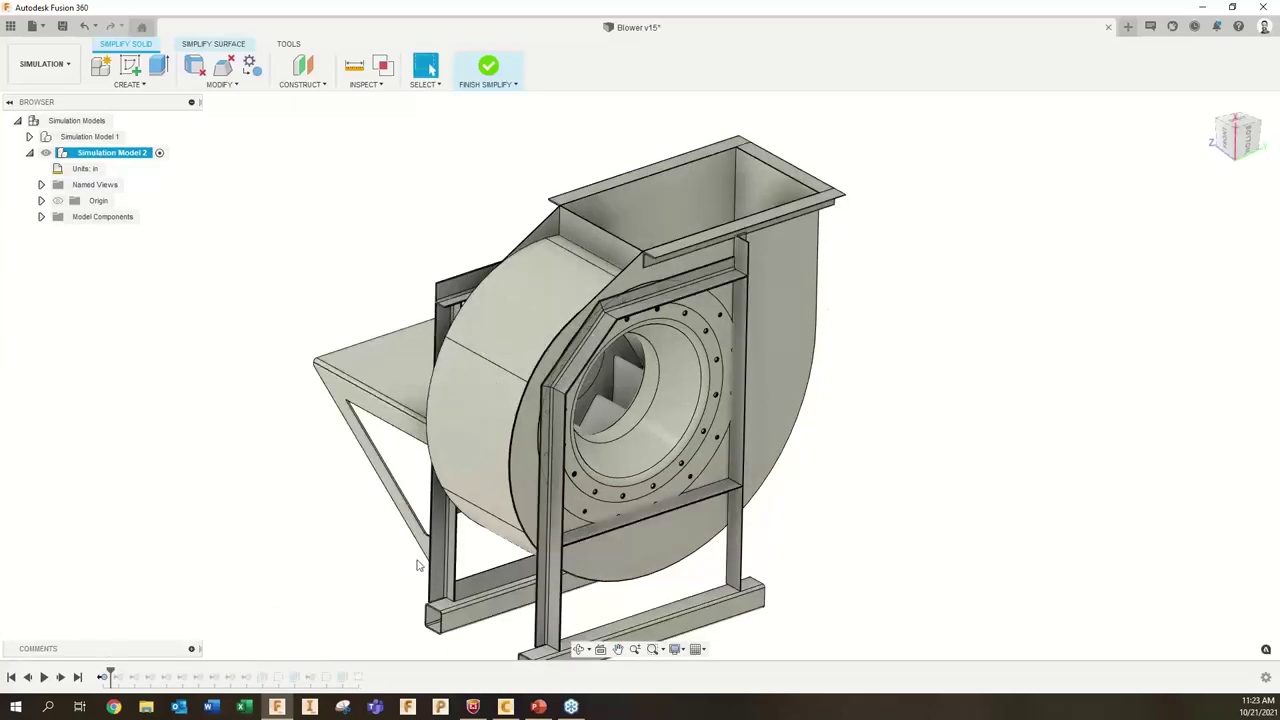
left_click_drag(113, 668, 363, 676)
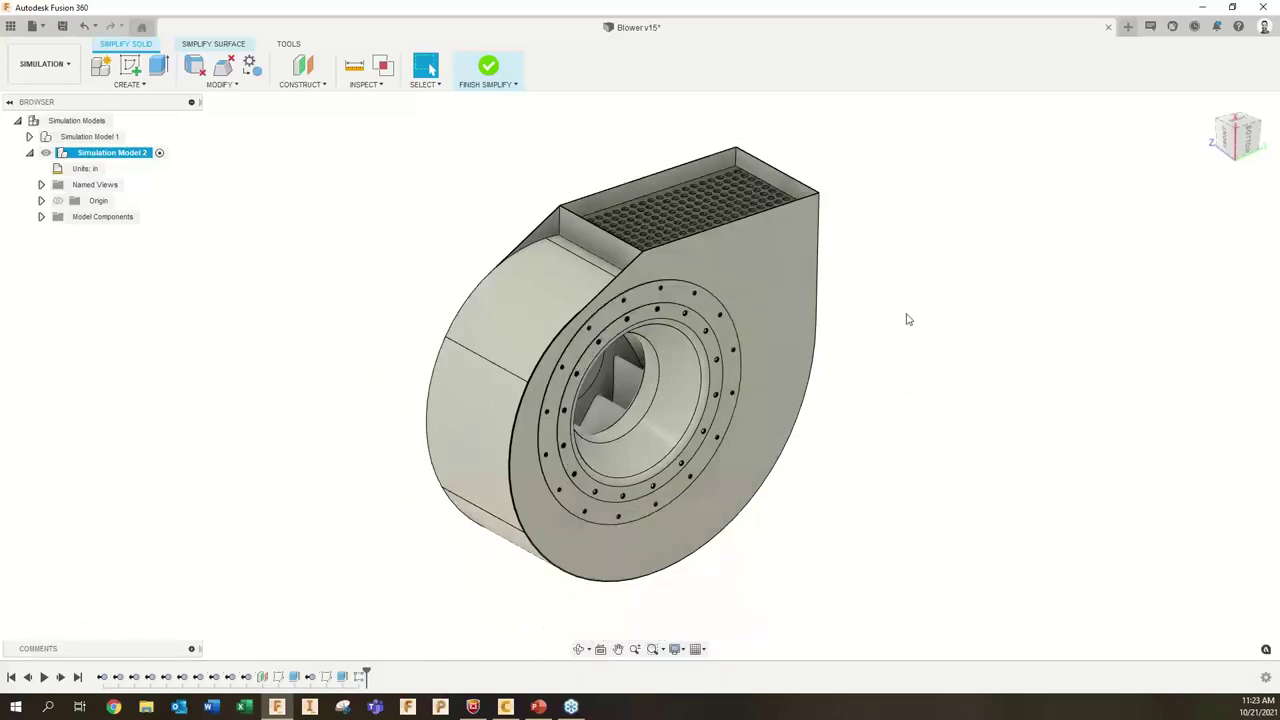
middle_click_drag(896, 246, 894, 240, "shift")
scroll(740, 183, "up", 6)
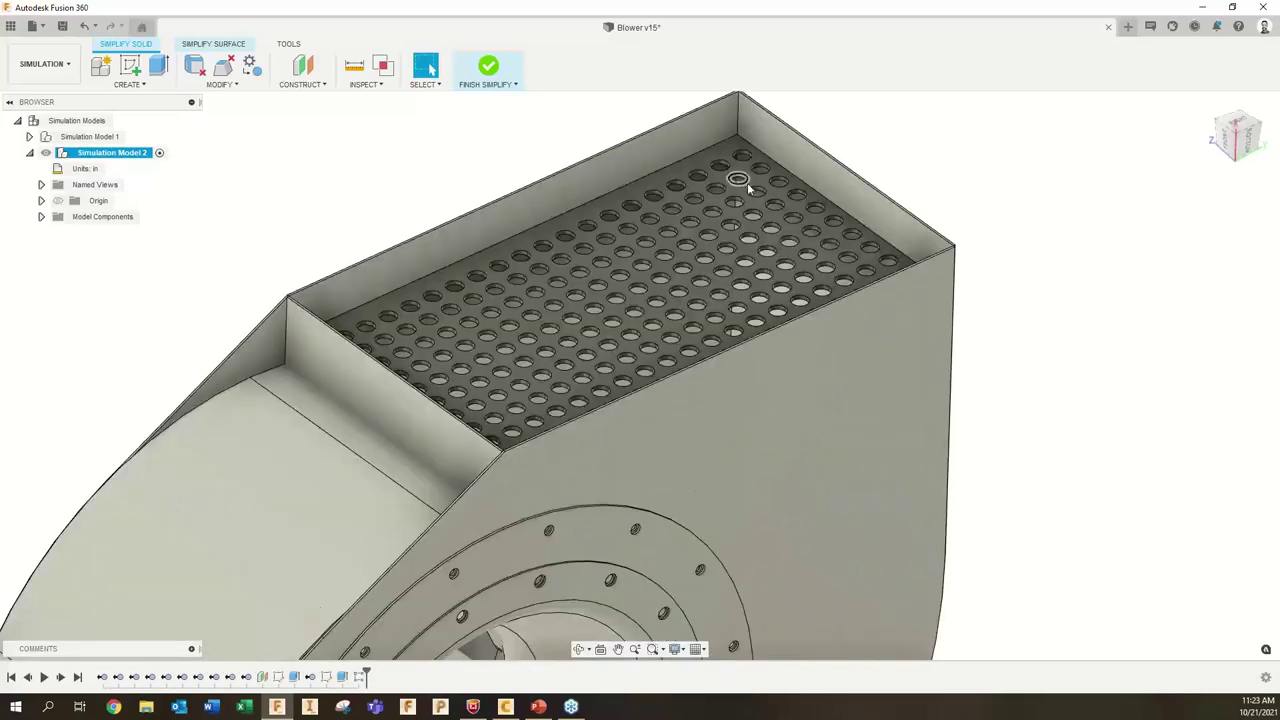
mouse_move(1029, 270)
middle_mouse_down("shift")
mouse_move(1023, 280)
mouse_move(1023, 257)
middle_mouse_up("shift")
scroll(994, 211, "down", 8)
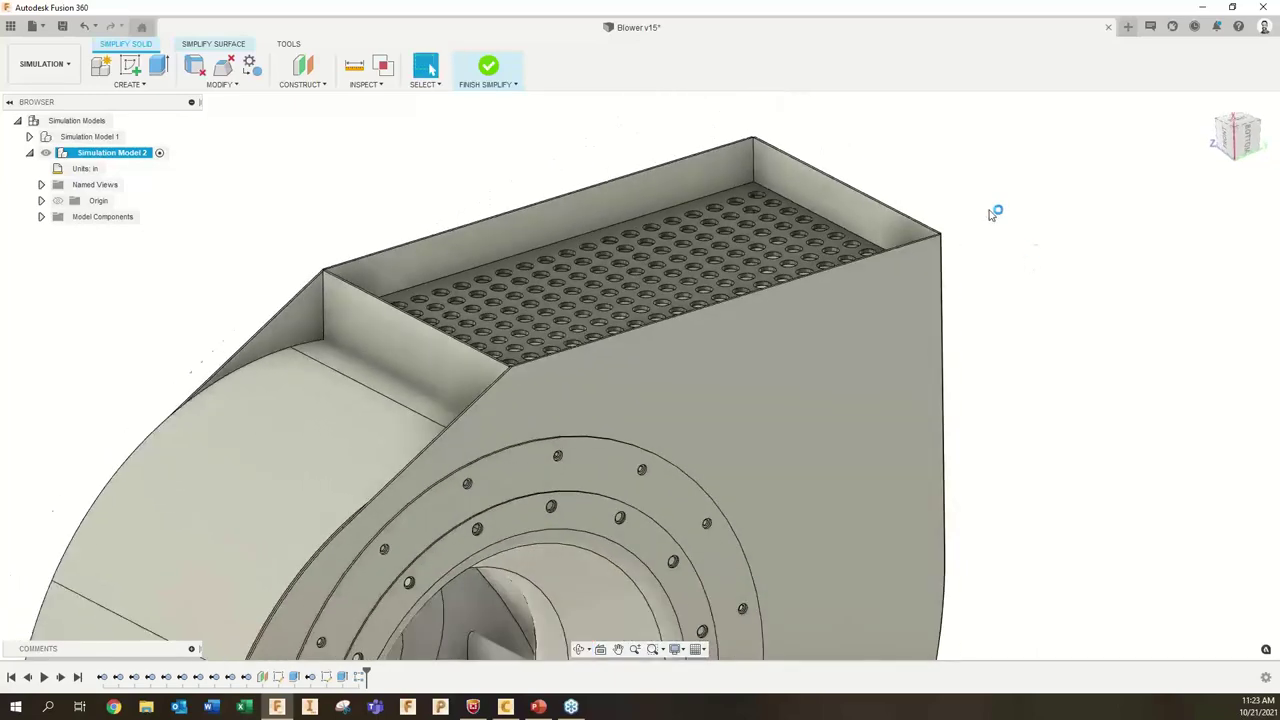
scroll(855, 153, "up", 4)
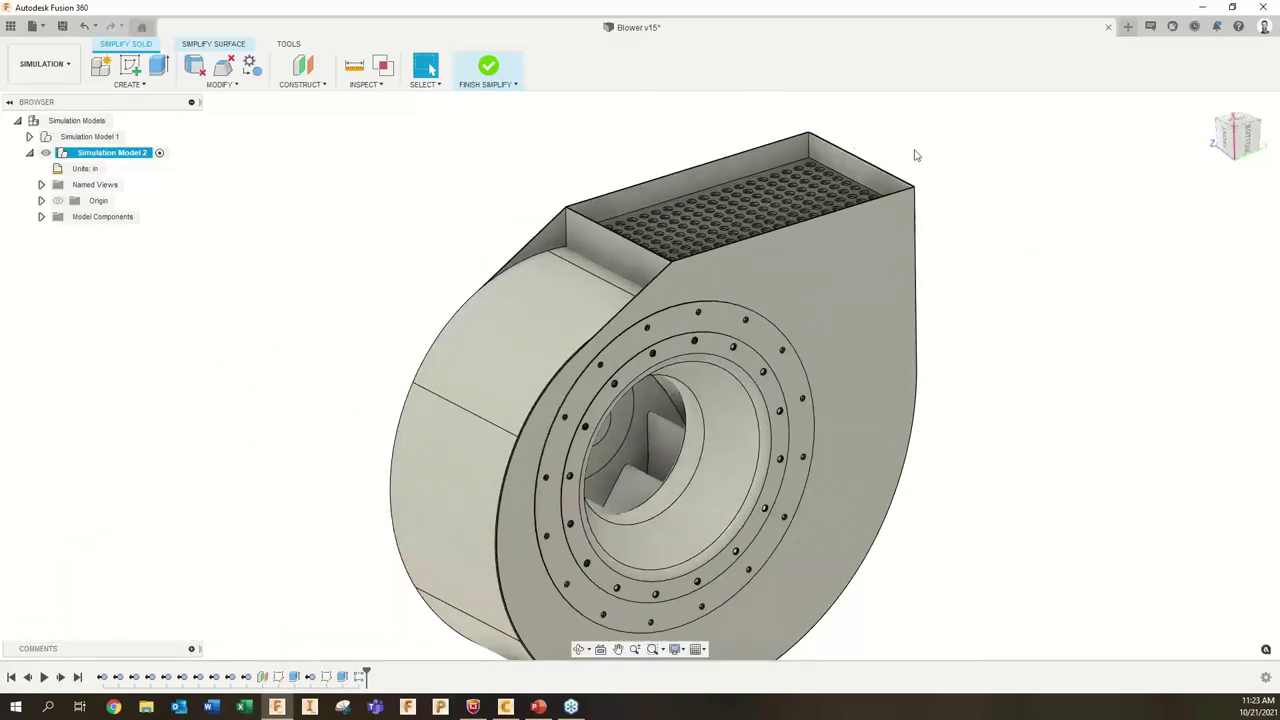
scroll(912, 152, "up", 2)
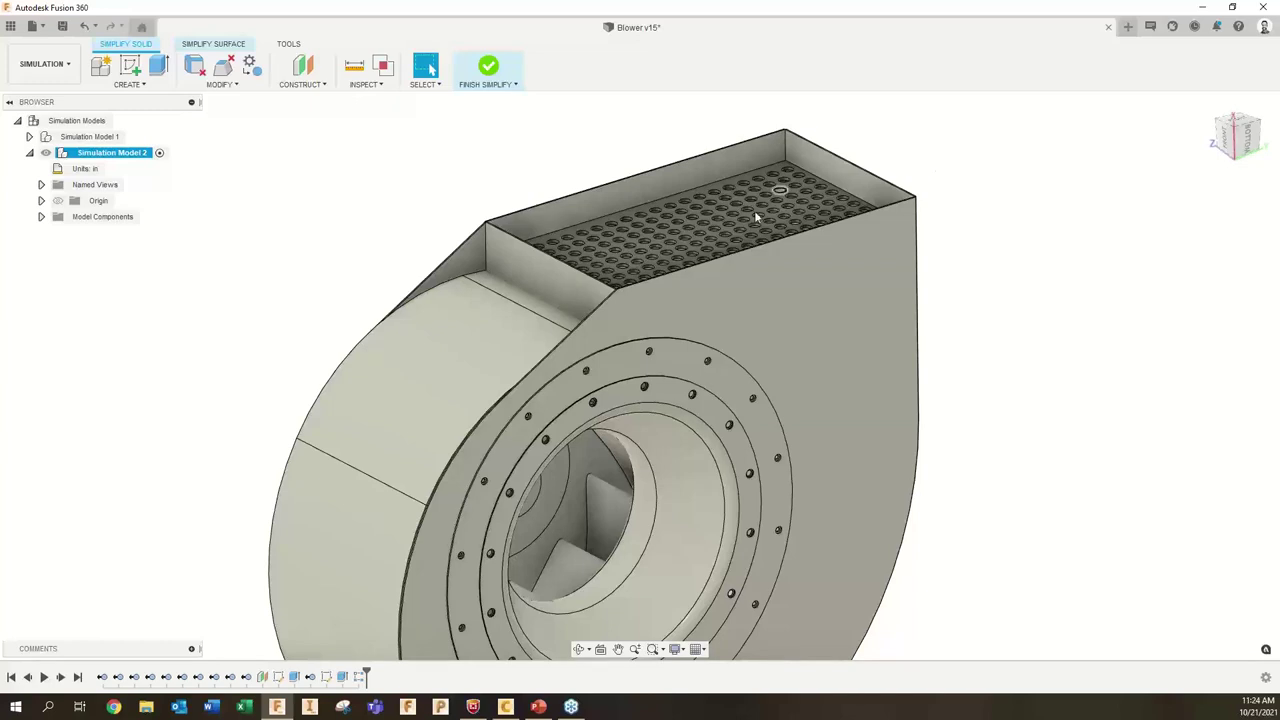
scroll(743, 212, "up", 5)
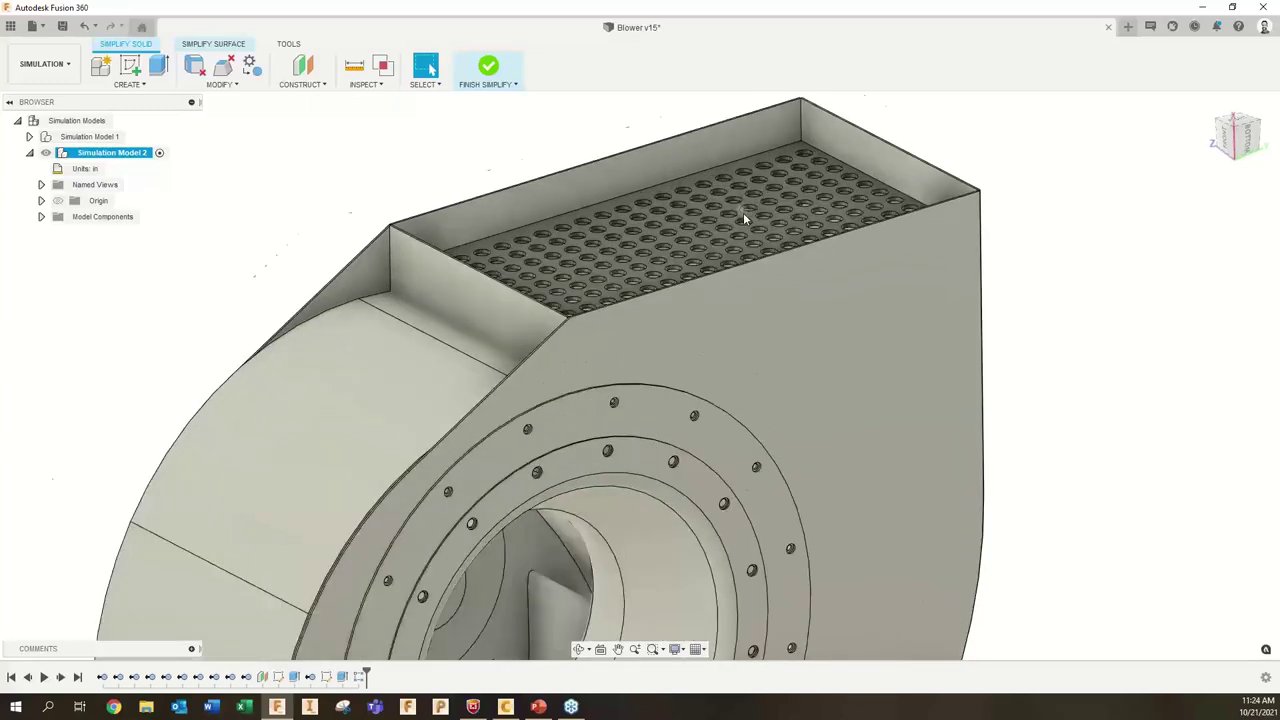
scroll(736, 203, "down", 5)
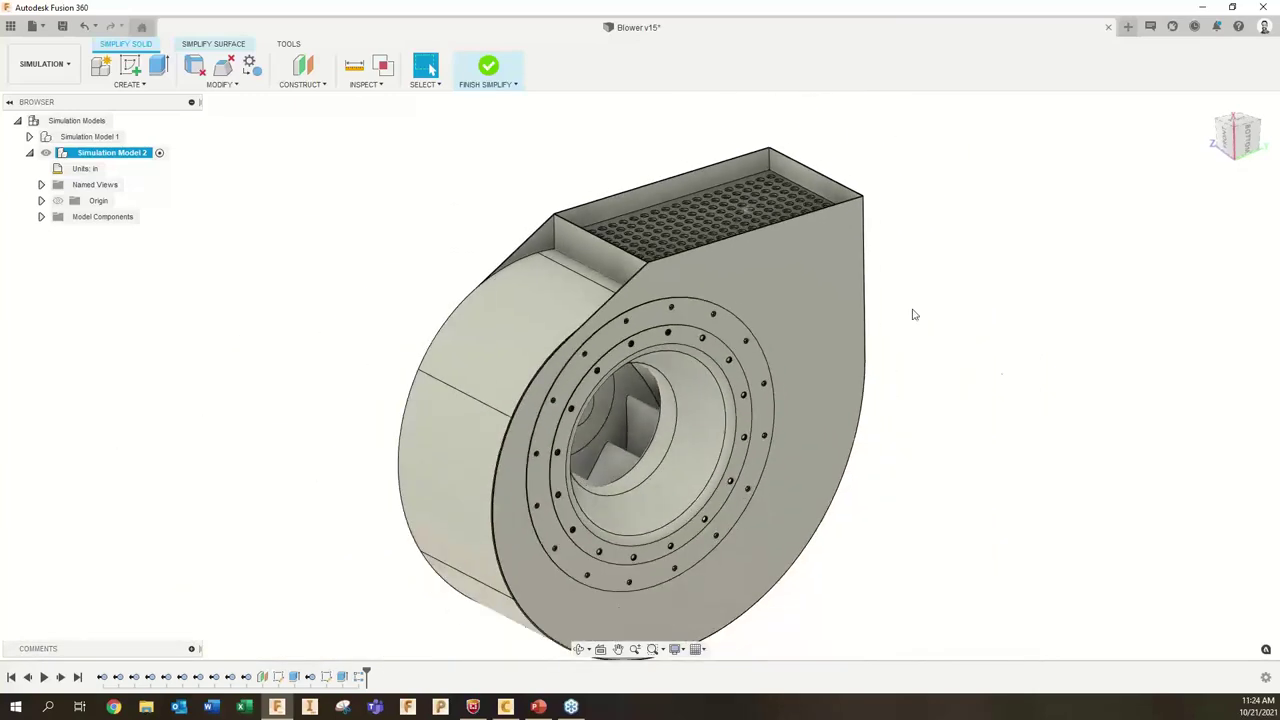
middle_click_drag(966, 334, 960, 304)
scroll(962, 307, "down", 1)
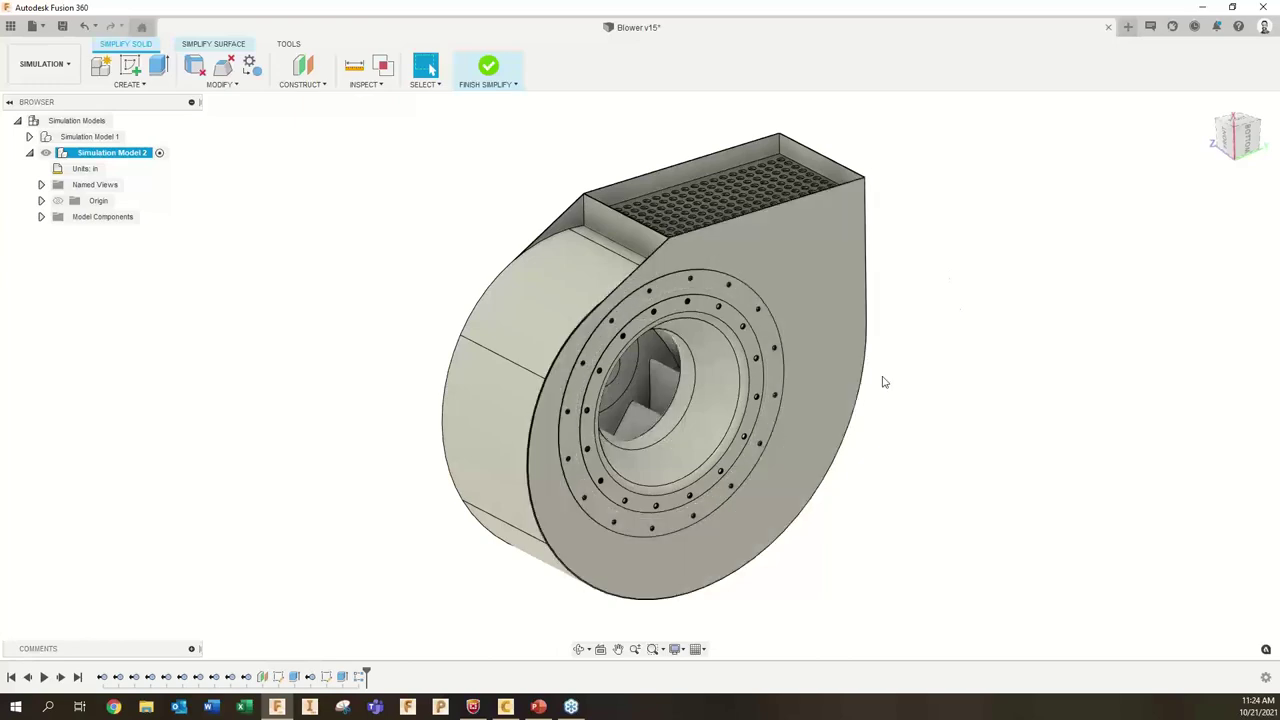
middle_click_drag(883, 380, 851, 366, "shift")
scroll(620, 372, "up", 5)
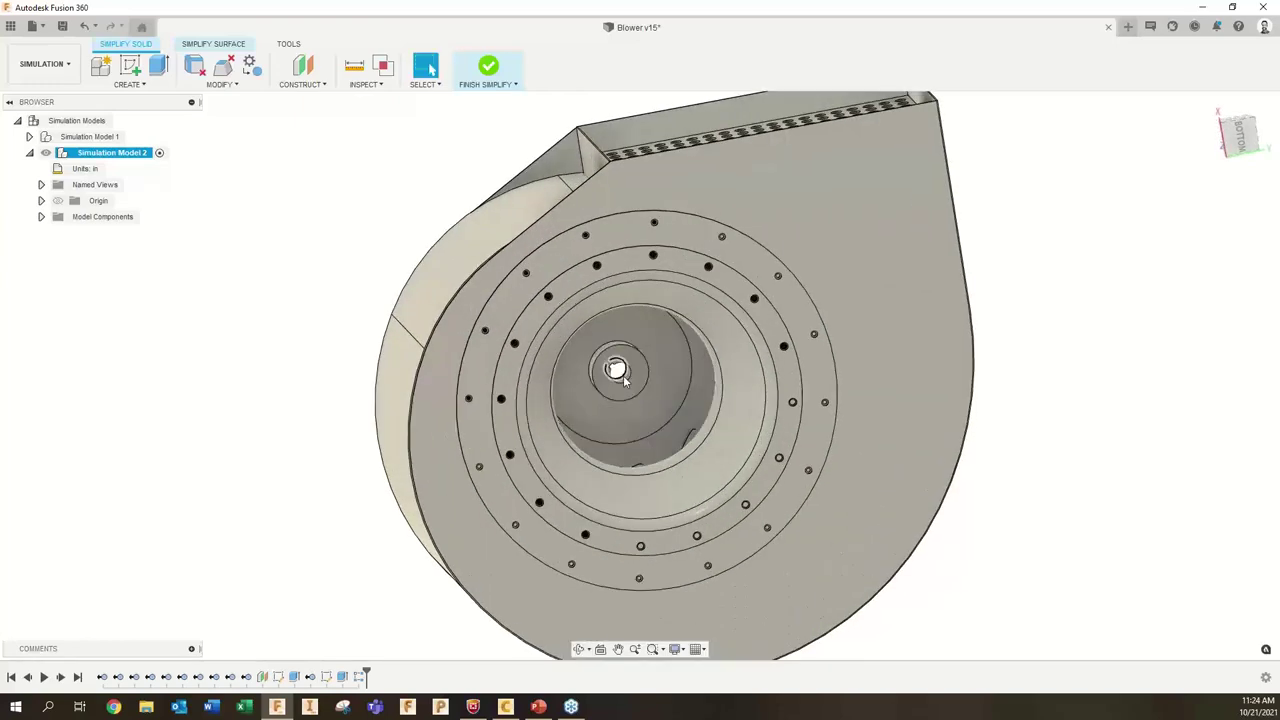
scroll(627, 381, "down", 5)
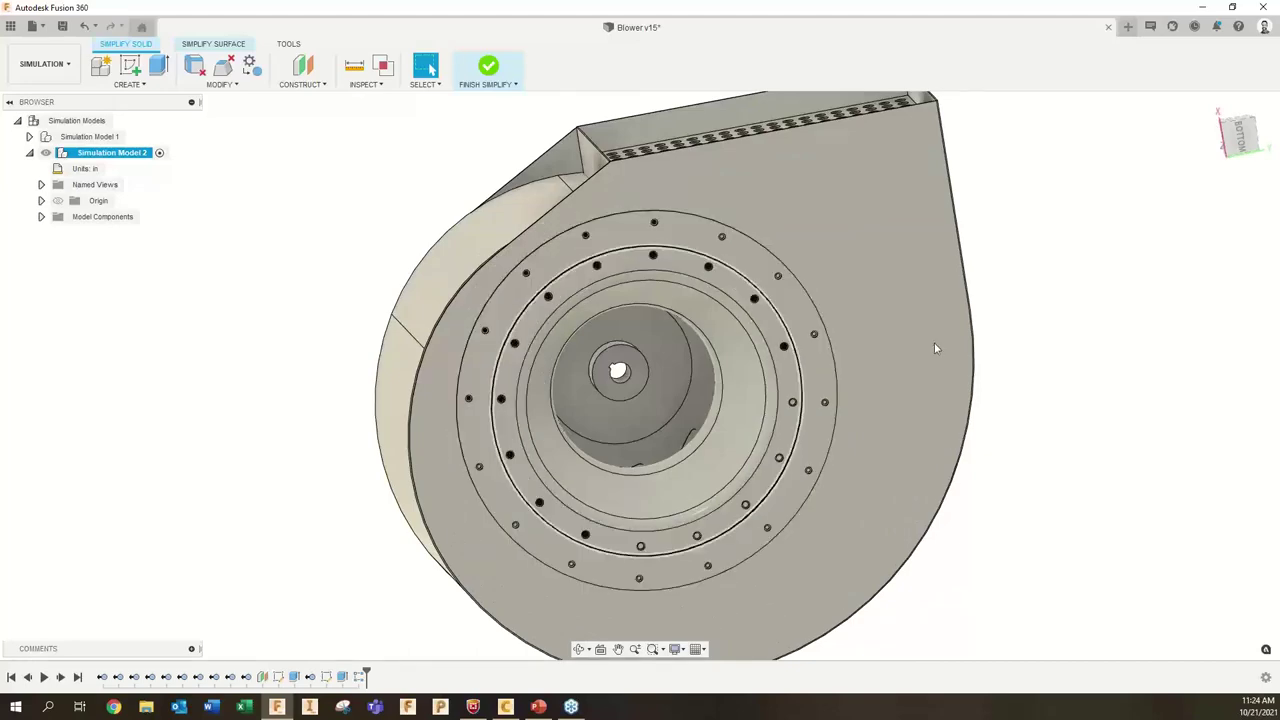
middle_click_drag(936, 346, 997, 403, "shift")
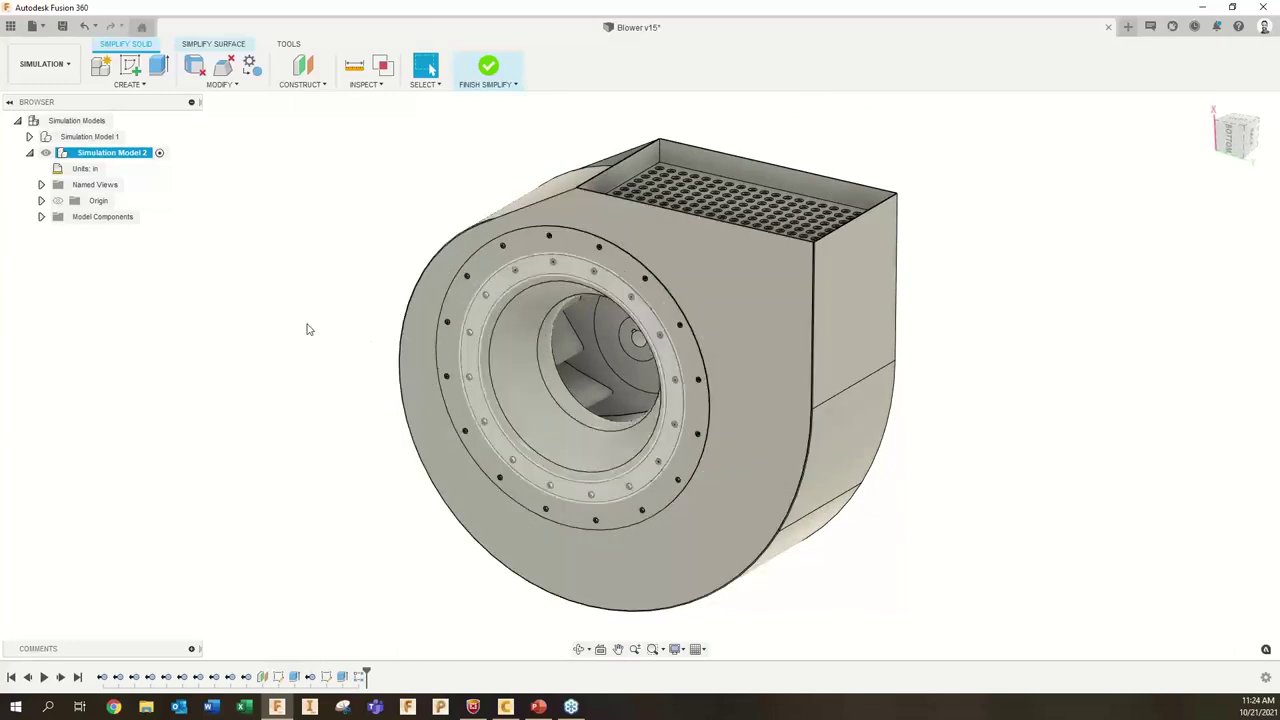
- Expand Model Components and fan with wheel:1 to list its parts
left_click(41, 217)
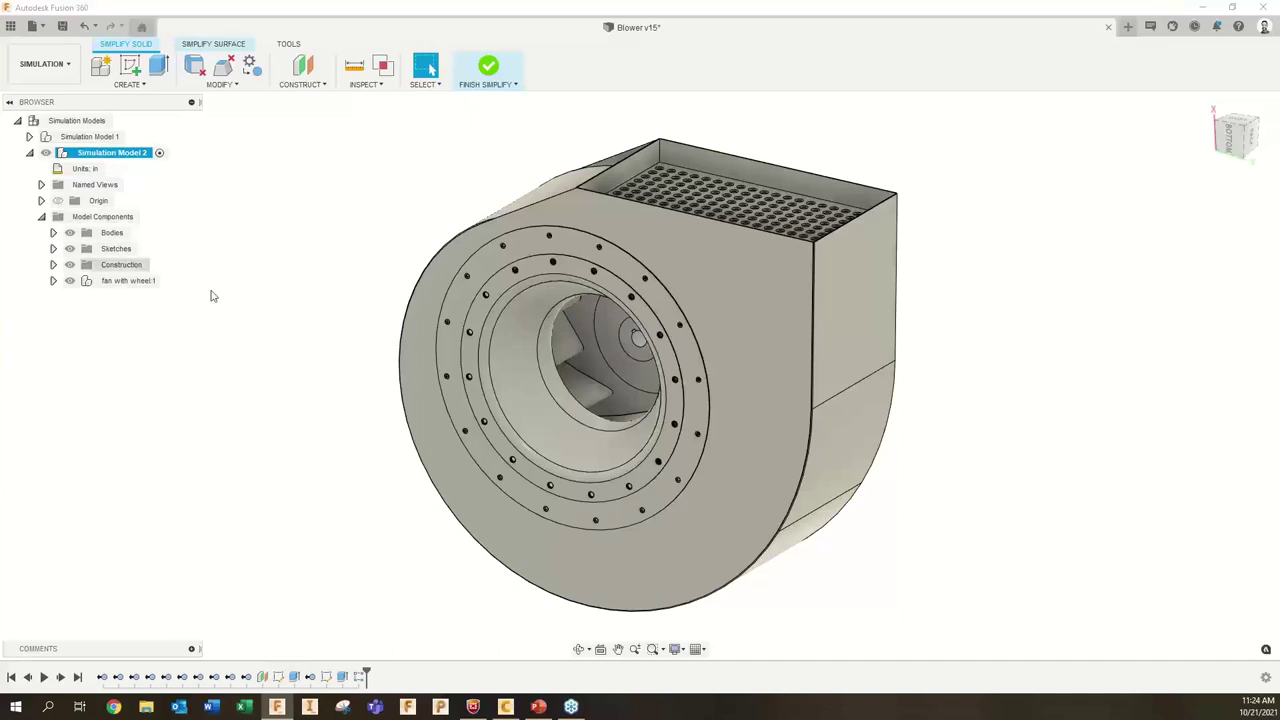
left_click(457, 307)
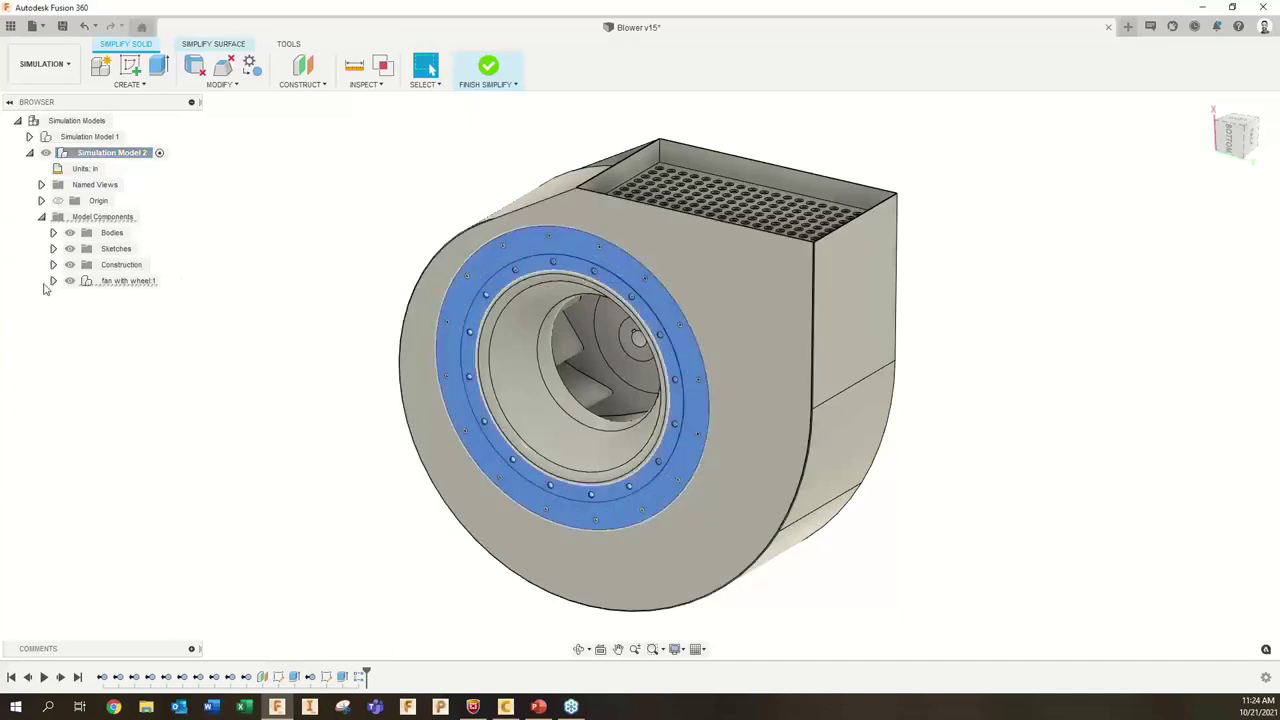
left_click(53, 281)
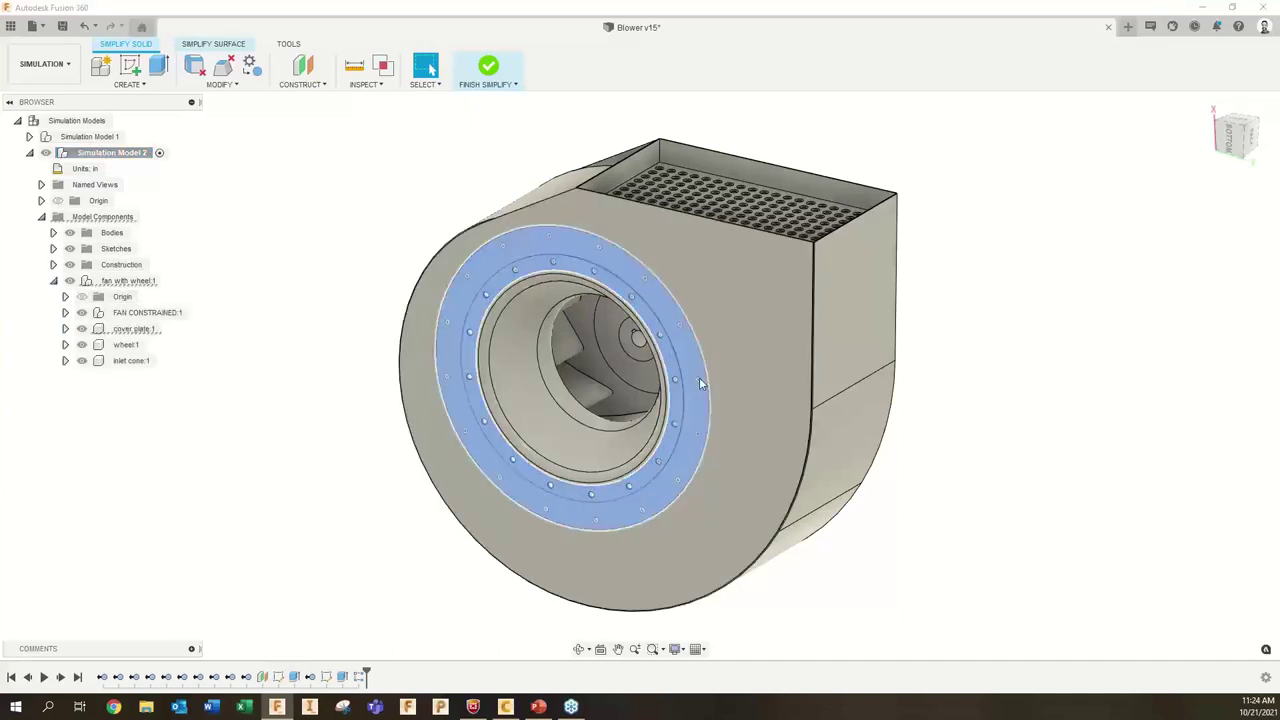
left_click(249, 157)
- Measure the circular inlet edge at 15.954 in diameter, then bring up the cover plate's actions
left_click(352, 67)
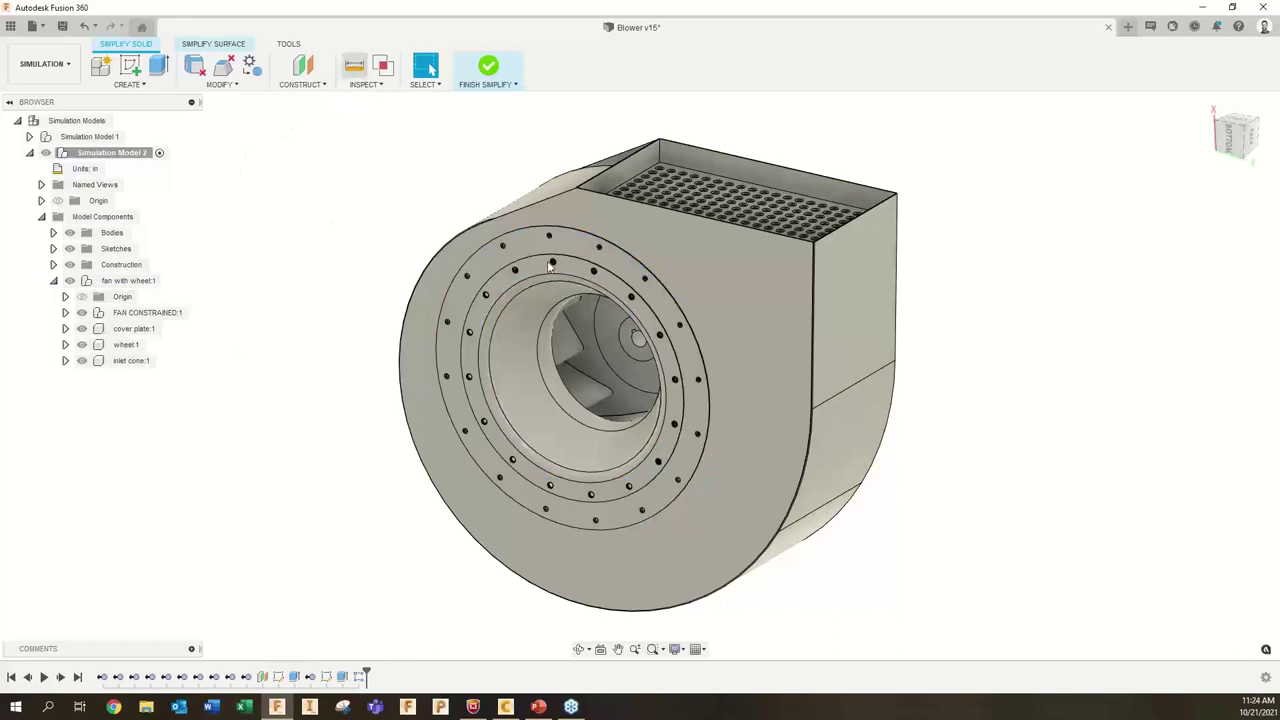
left_click(568, 416)
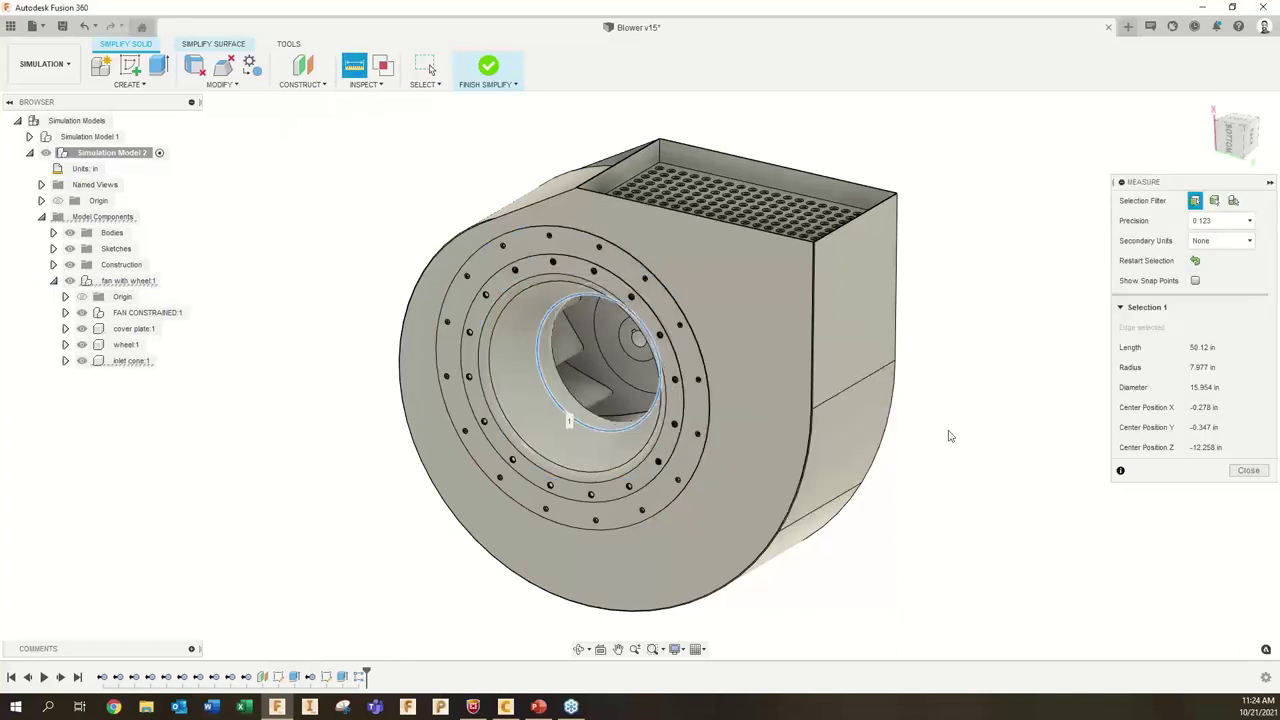
left_click(1256, 474)
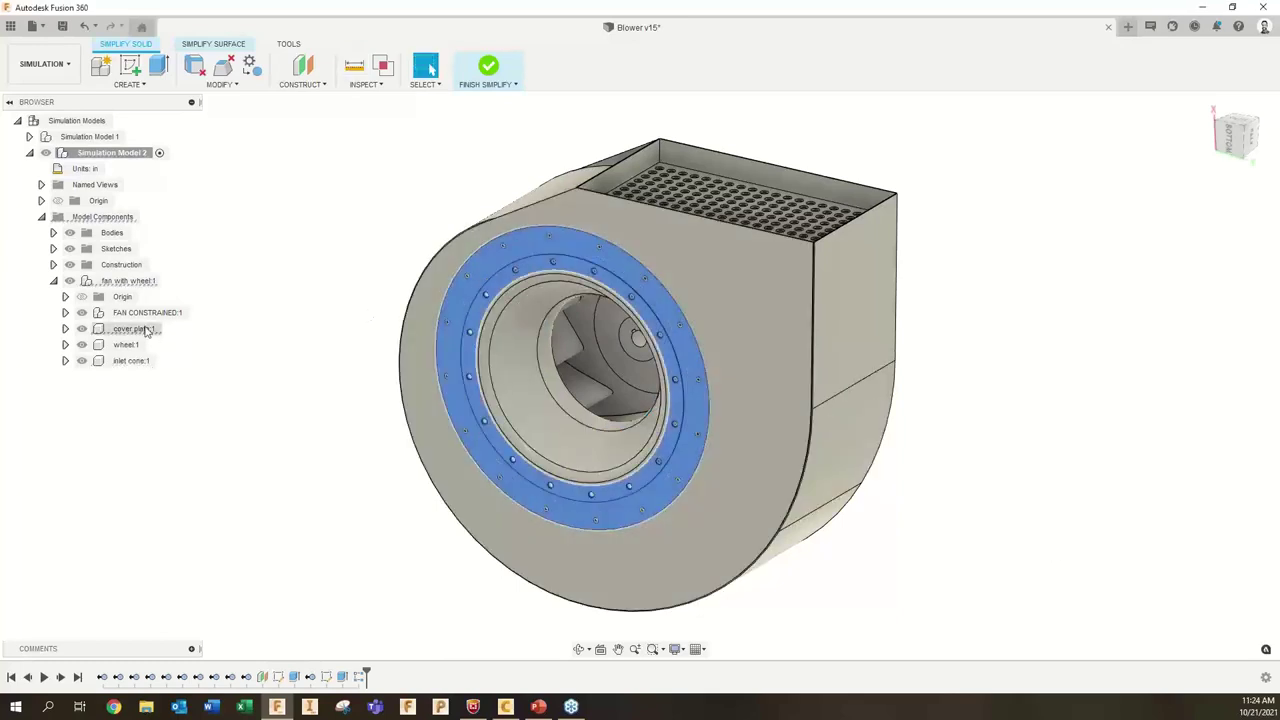
right_click(145, 329)
- Remove cover plate:1 and inlet cone:1, leaving FAN CONSTRAINED:1 and wheel:1 in the fan
left_click(198, 246)
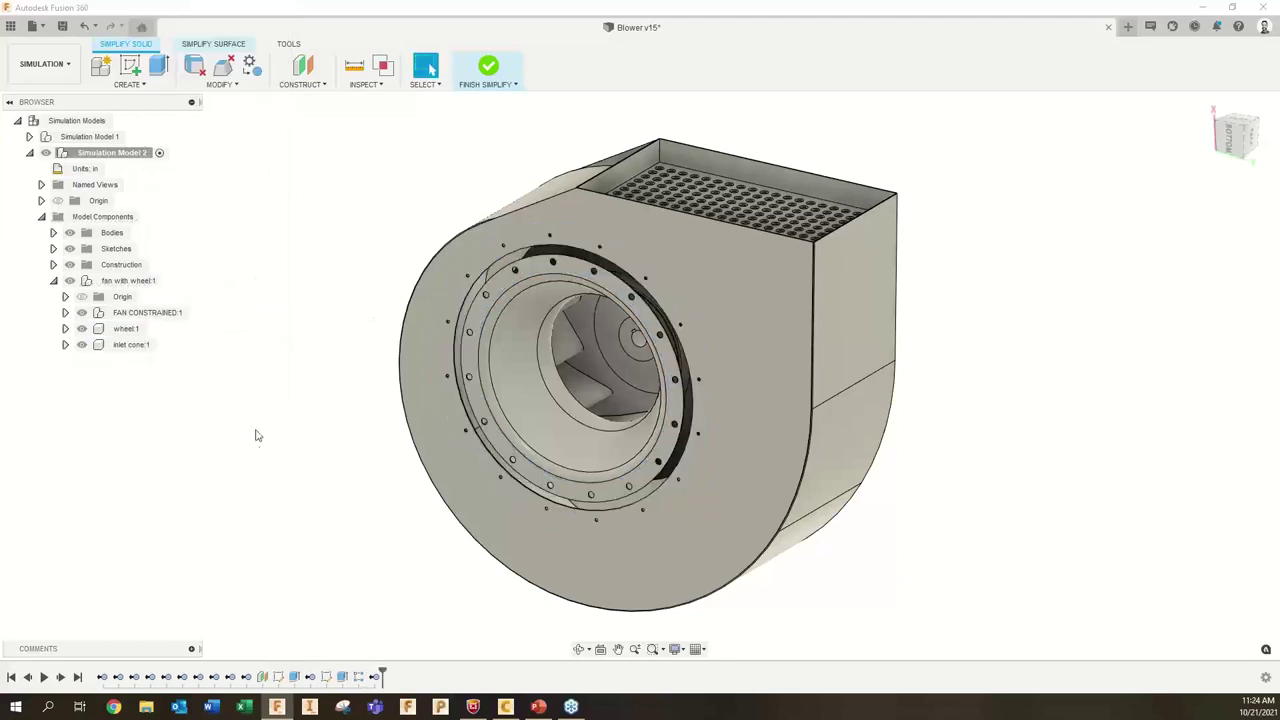
right_click(133, 344)
left_click(193, 246)
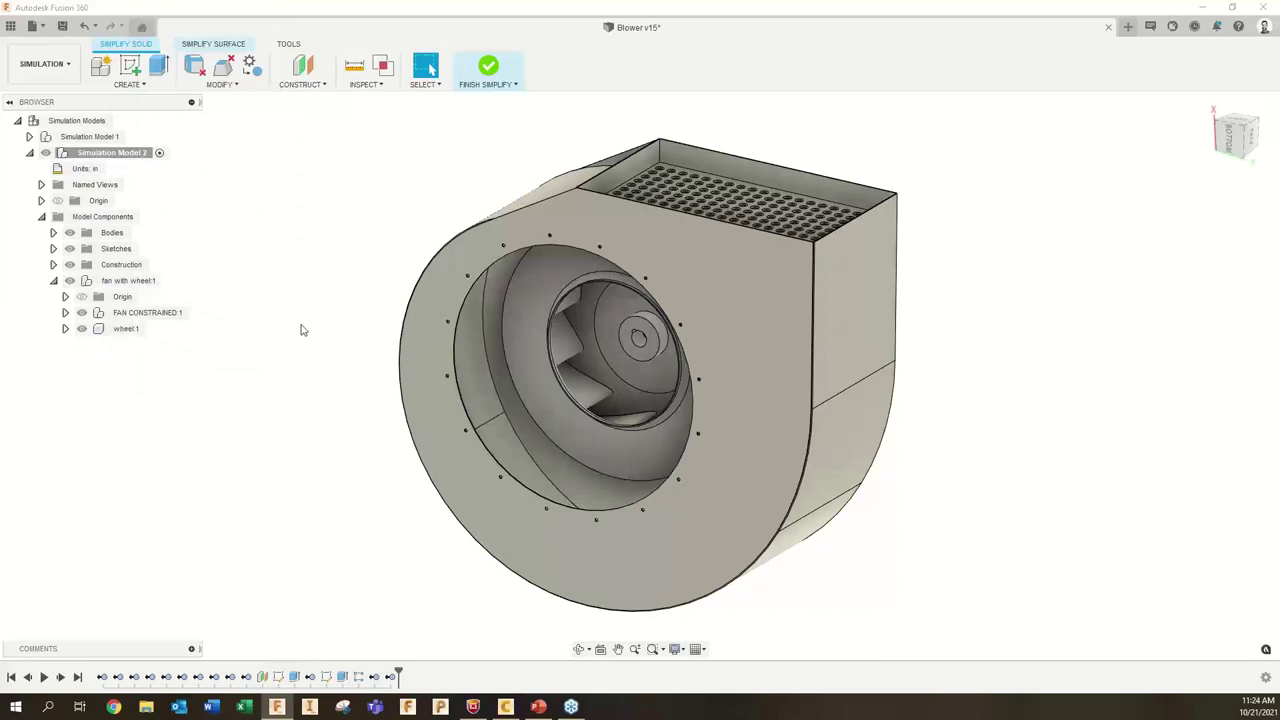
scroll(536, 258, "up", 5)
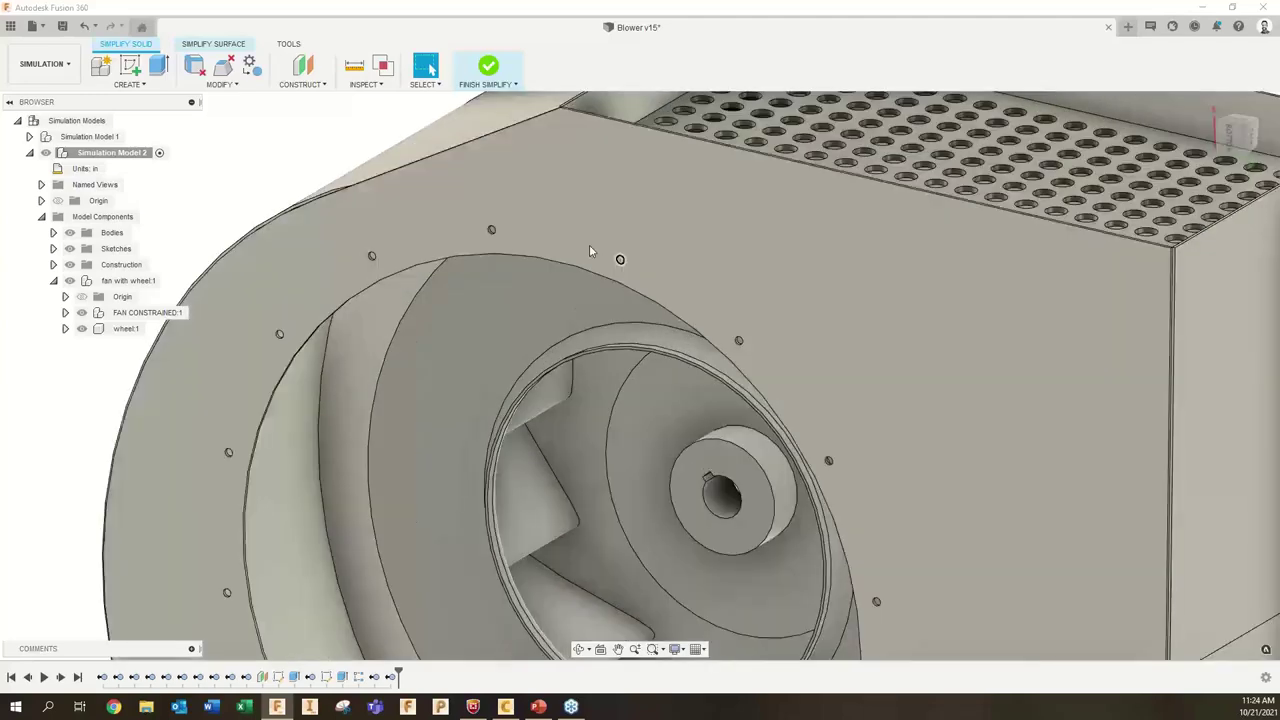
scroll(413, 195, "down", 5)
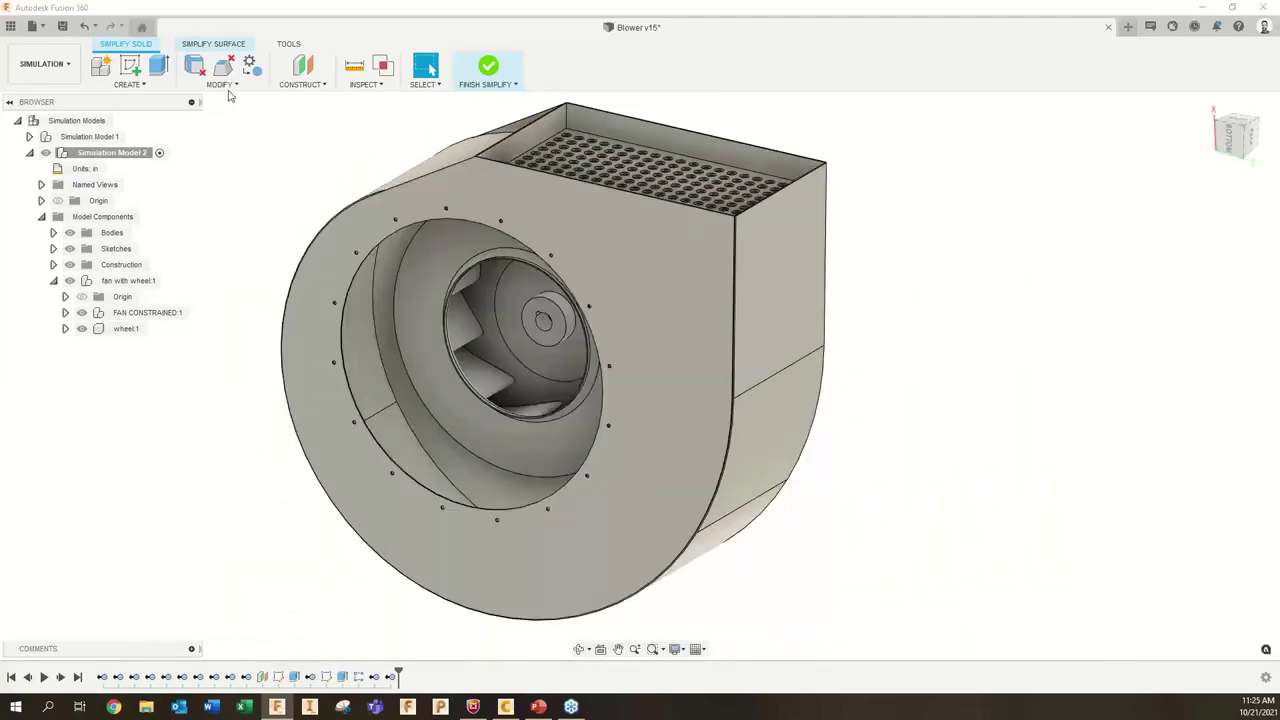
left_click(224, 86)
left_click(227, 103)
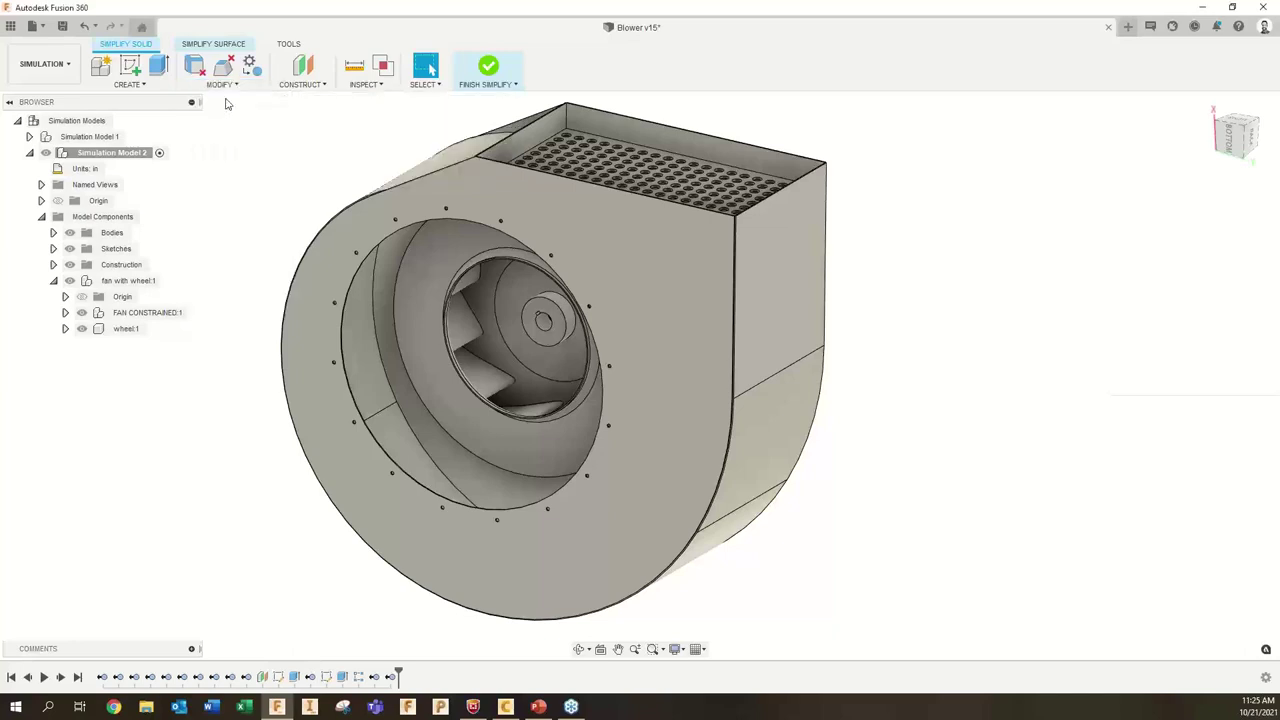
- Strip the inlet flange bolt holes from the housing with Remove Features, checking only Hole
left_click(600, 257)
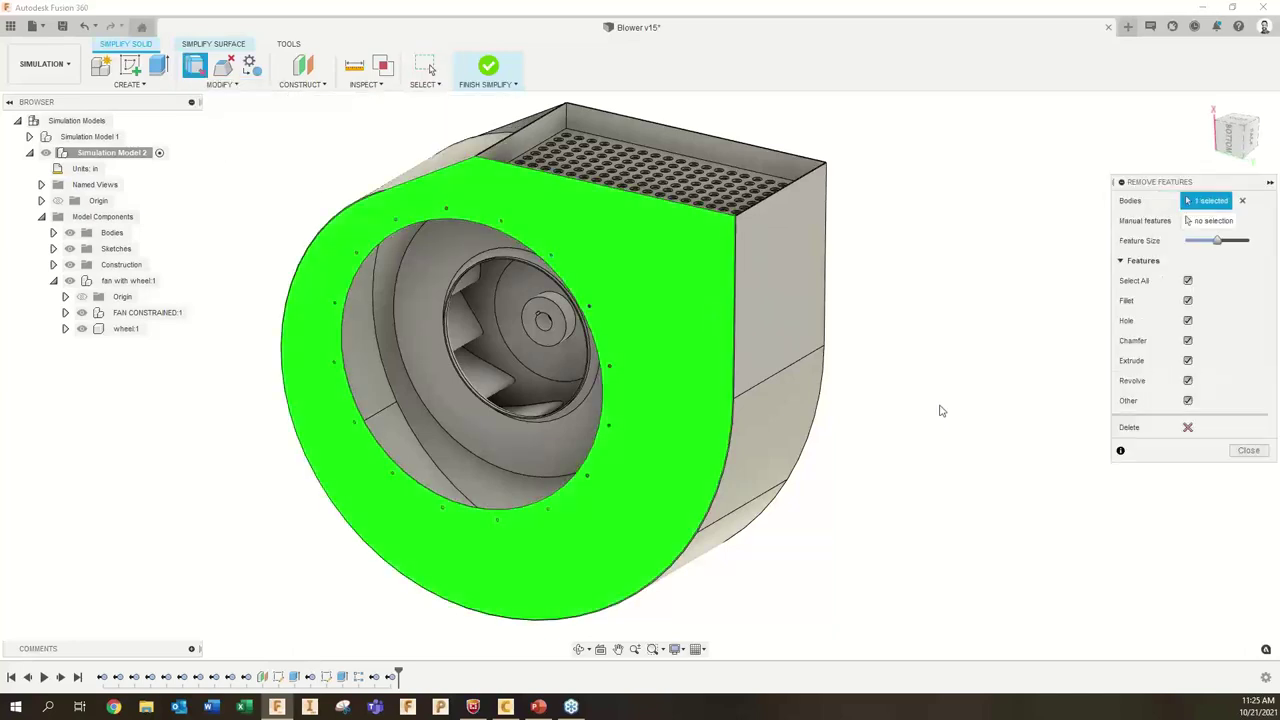
left_click_drag(1234, 181, 1104, 191)
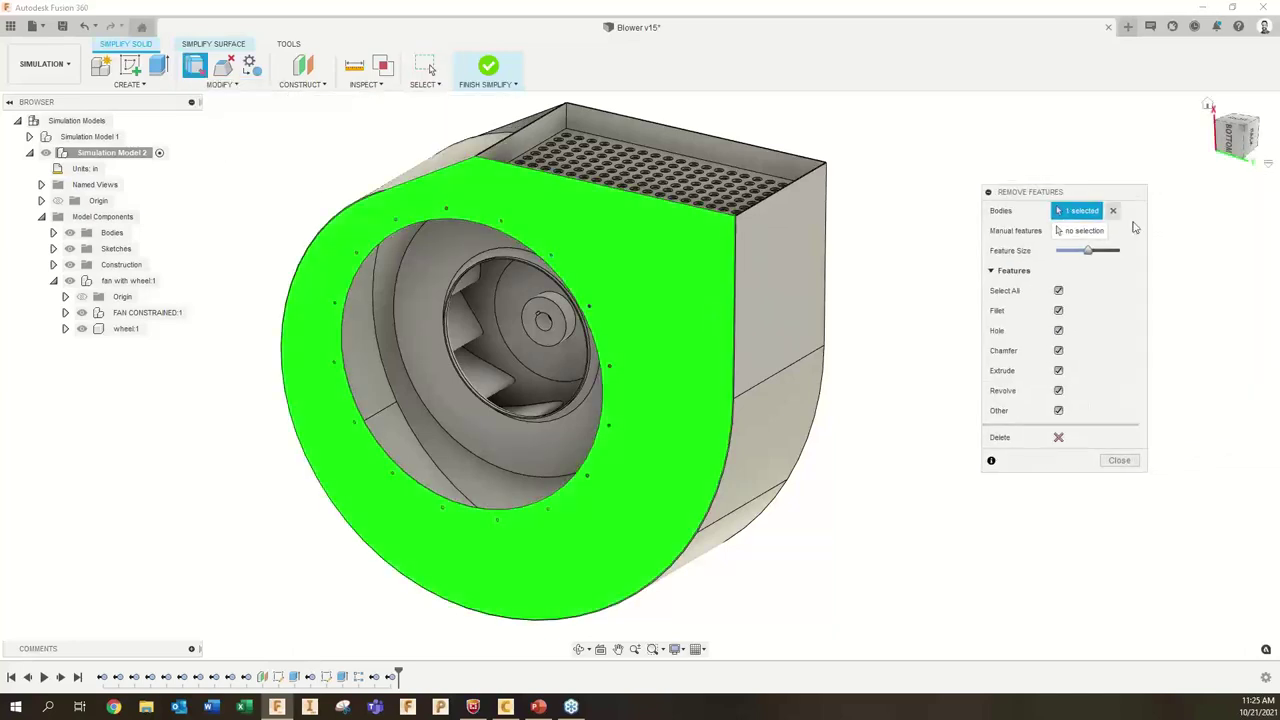
left_click(1059, 290)
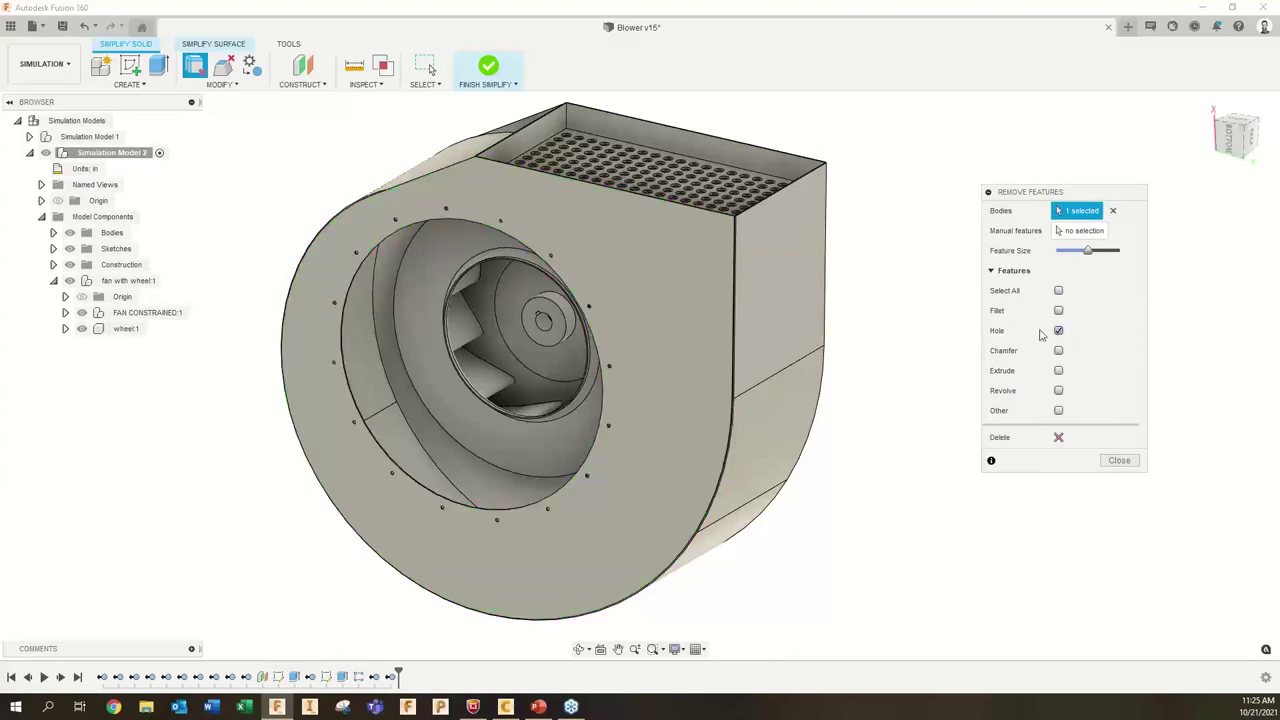
scroll(407, 206, "up", 8)
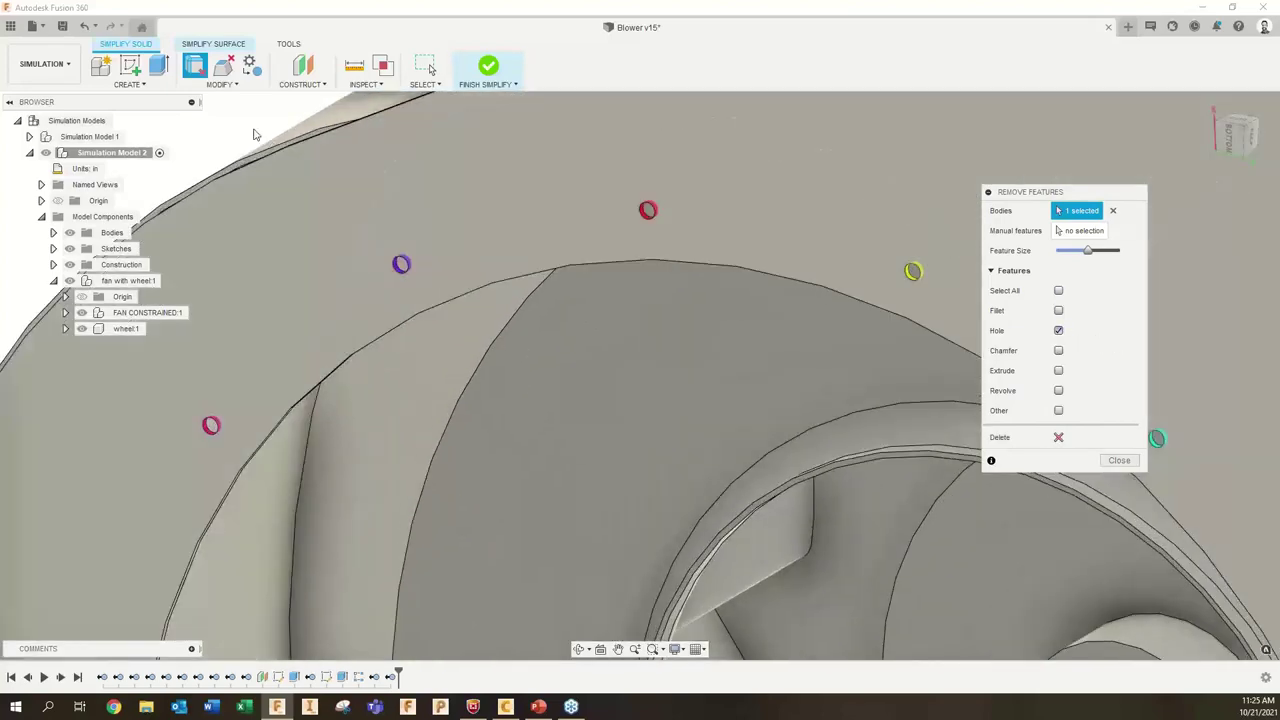
scroll(254, 134, "down", 5)
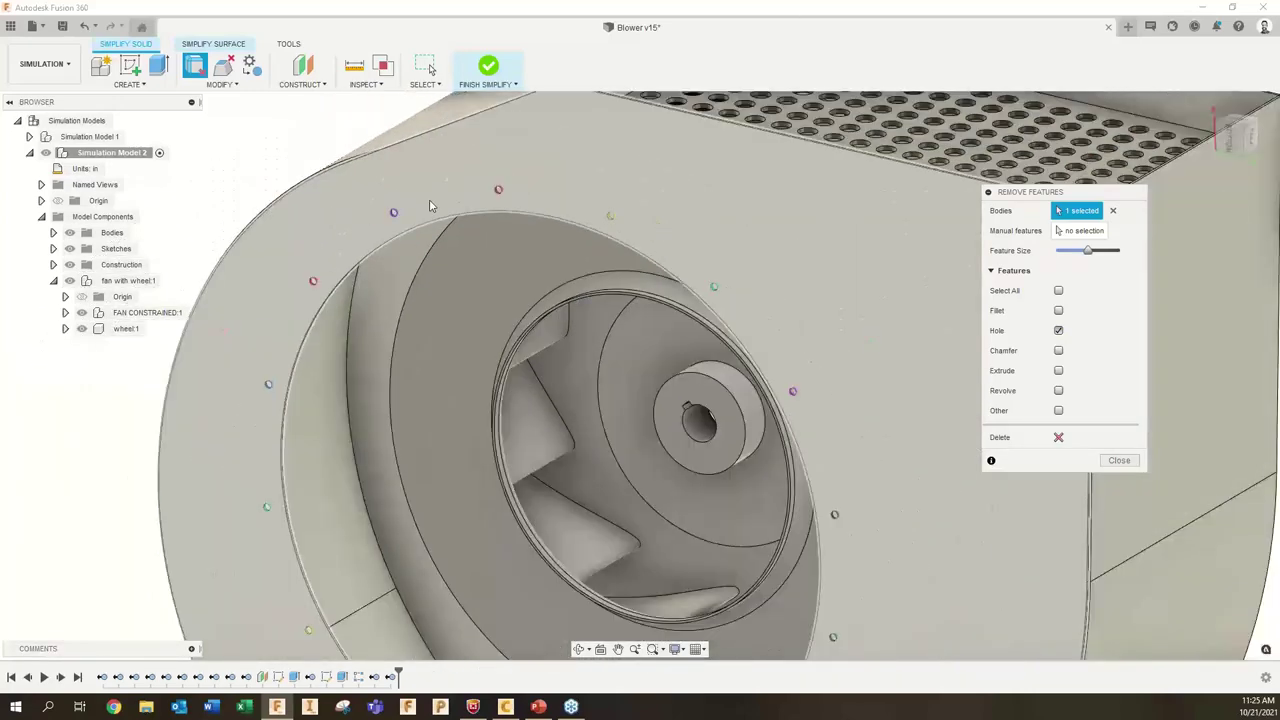
scroll(430, 206, "down", 5)
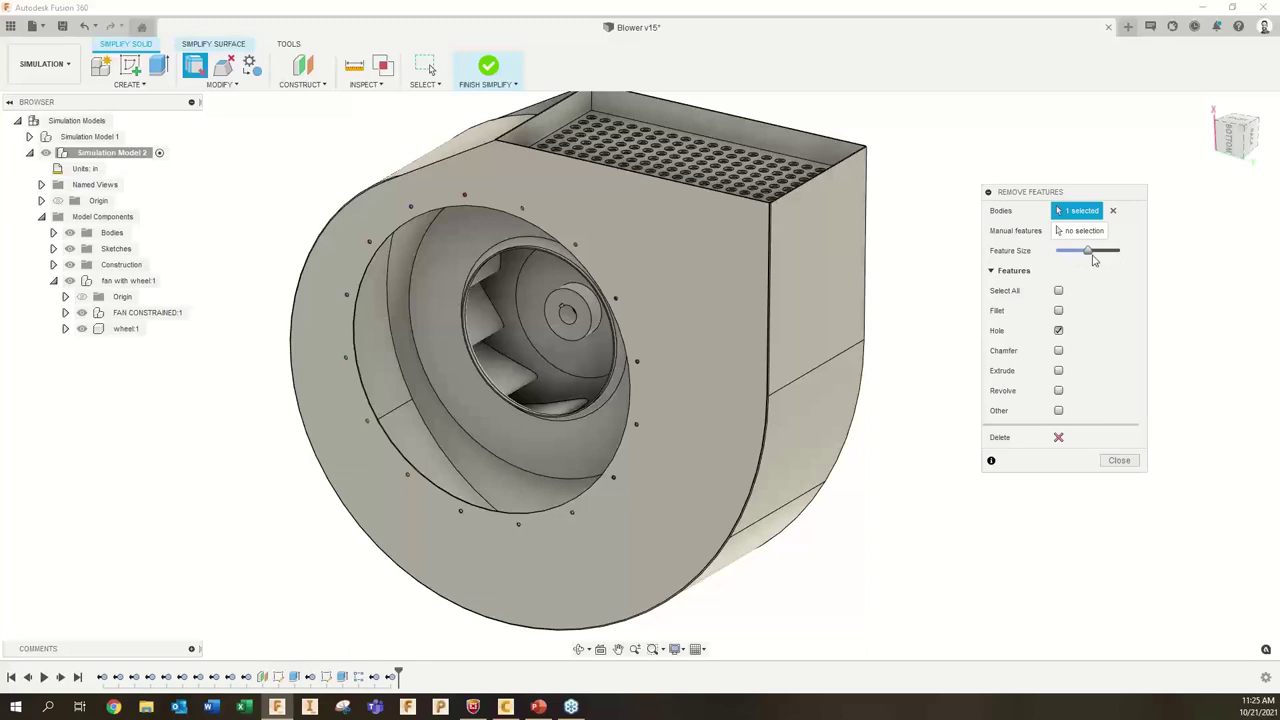
mouse_move(1089, 254)
left_mouse_down()
mouse_move(1123, 258)
mouse_move(1081, 253)
left_mouse_up()
scroll(694, 434, "up", 5)
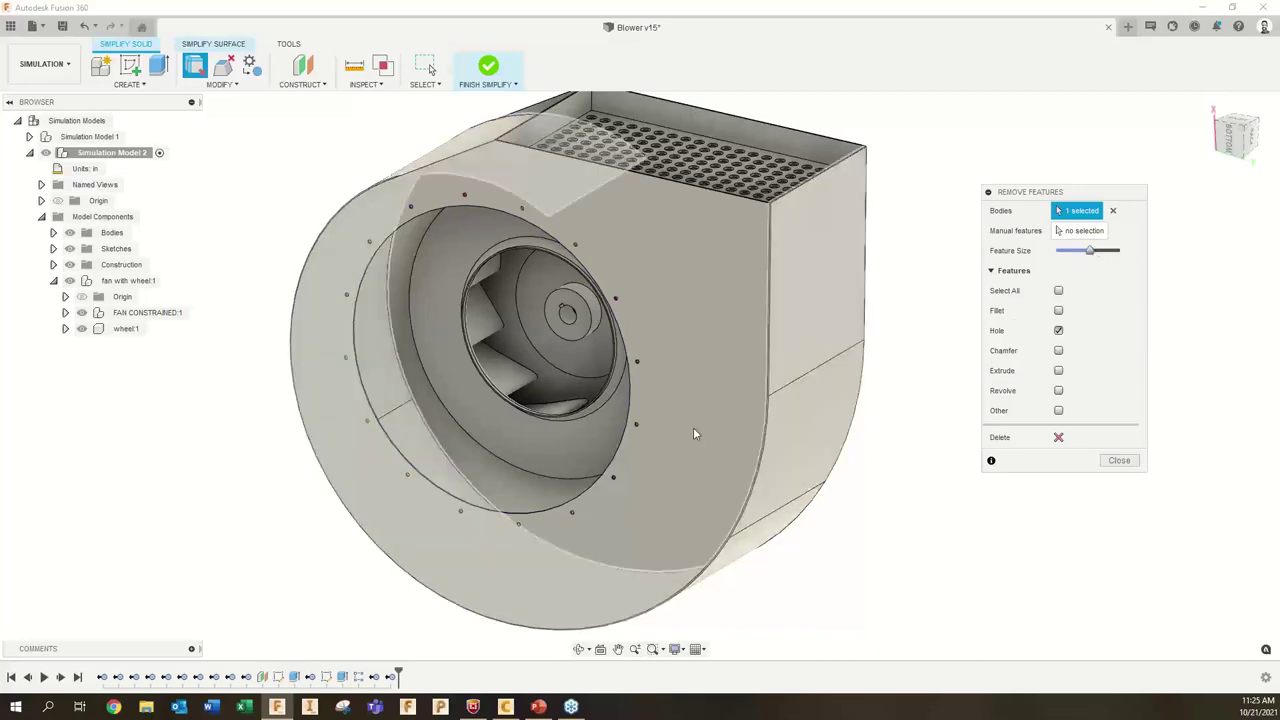
scroll(571, 481, "down", 5)
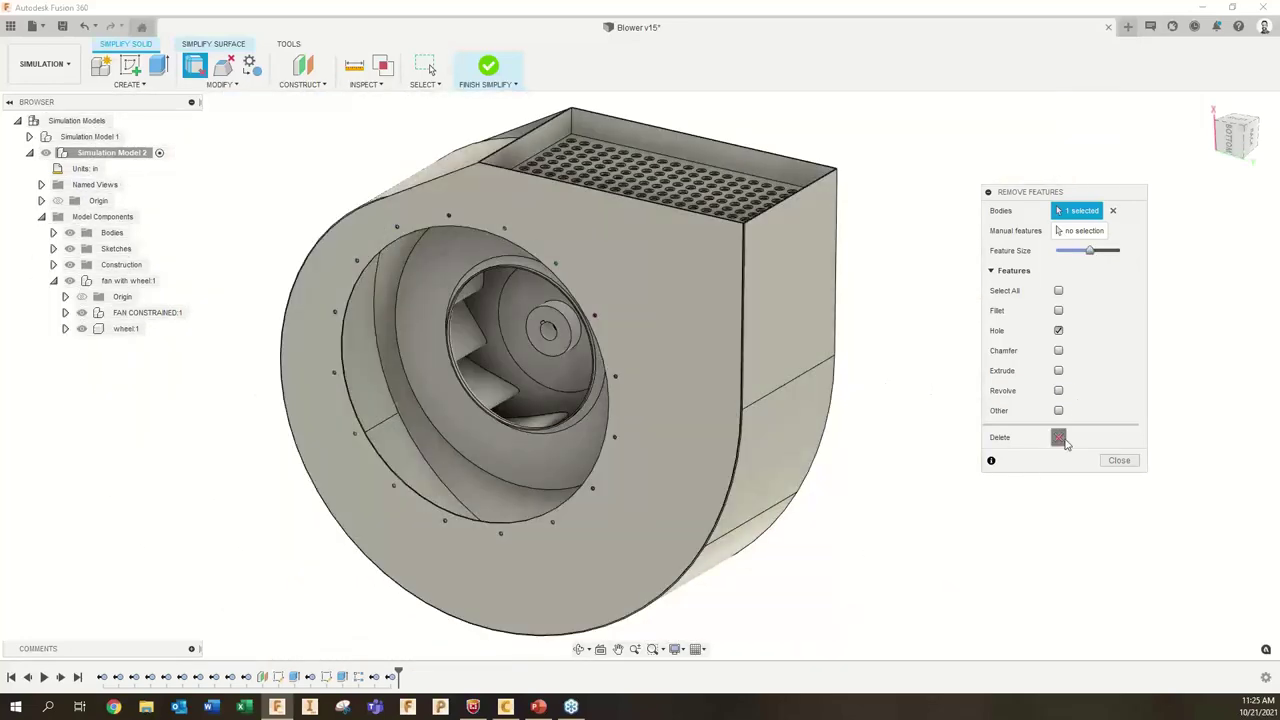
left_click(1058, 437)
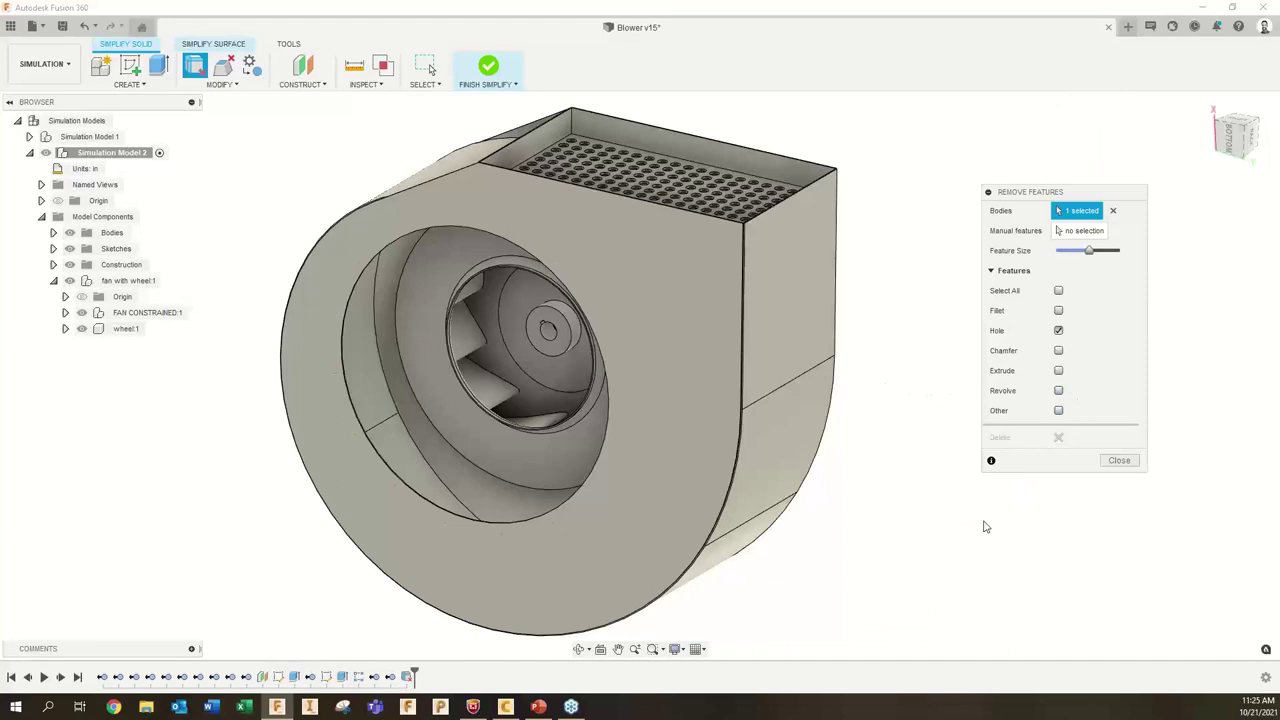
left_click(1119, 461)
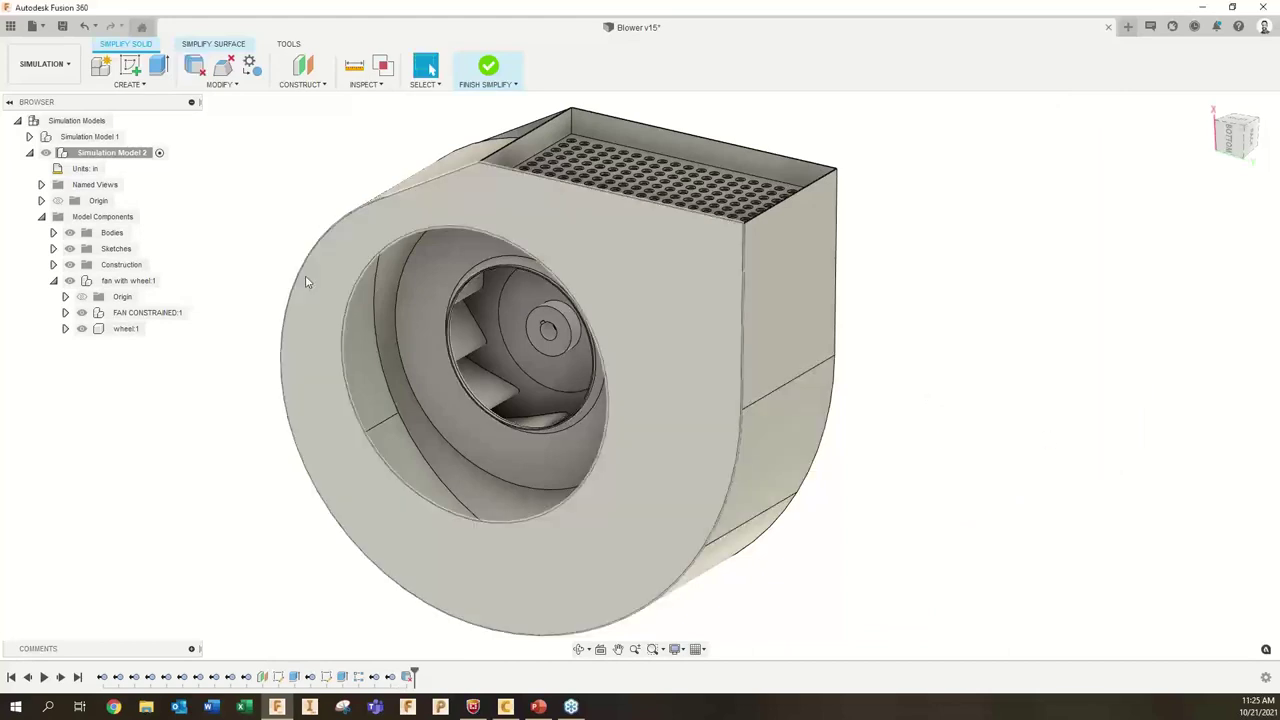
left_click(222, 85)
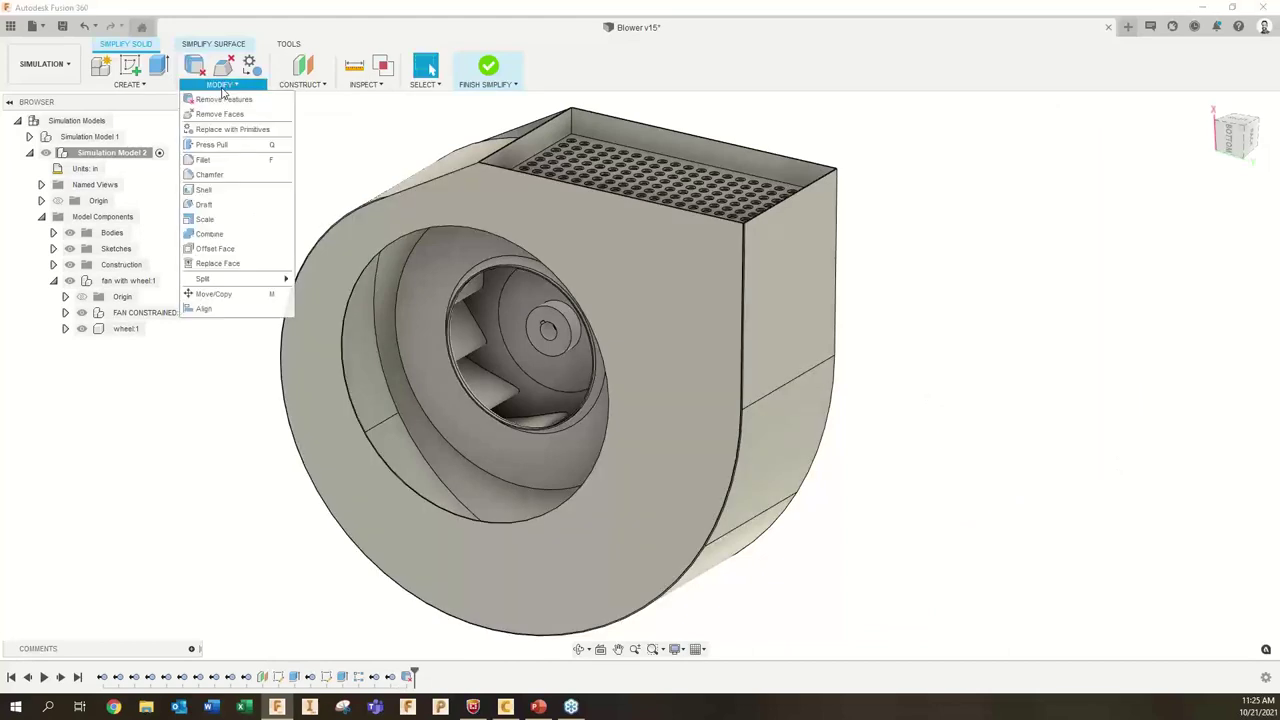
- Offset the housing's inlet face by 6.00 in with Press Pull
left_click(213, 144)
scroll(457, 433, "up", 10)
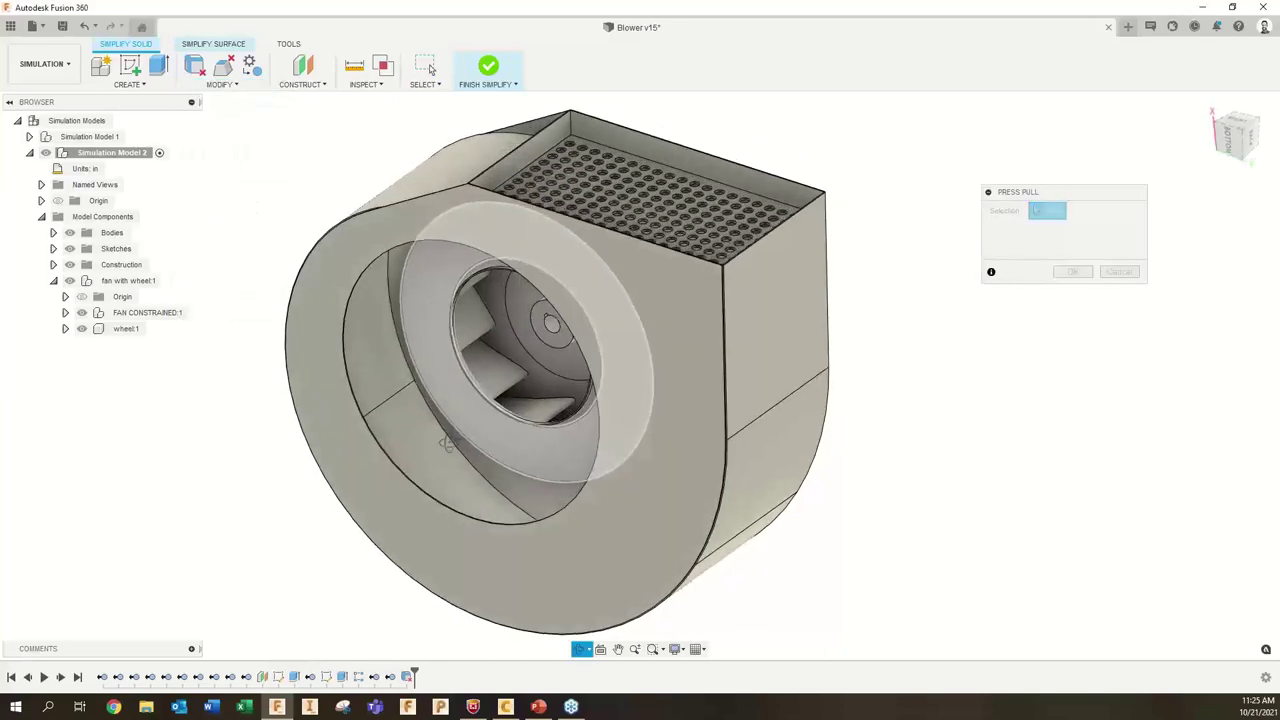
scroll(464, 472, "up", 3)
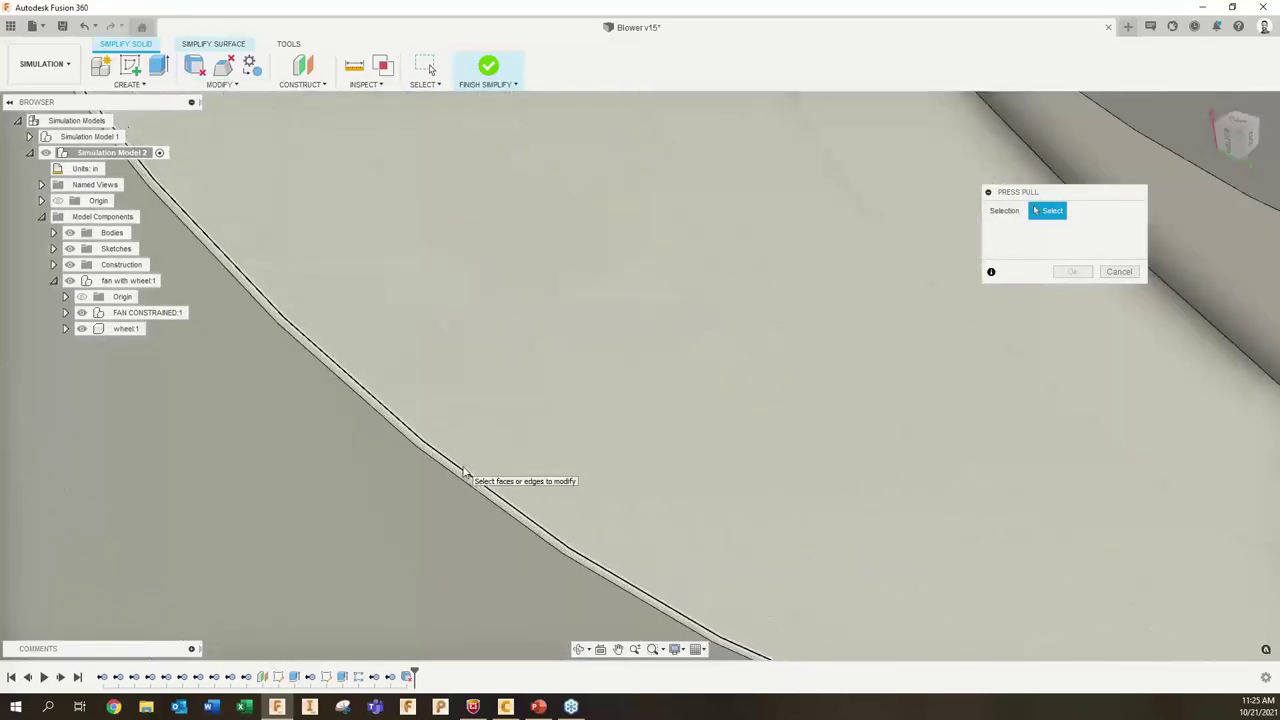
scroll(460, 478, "up", 3)
left_click(470, 455)
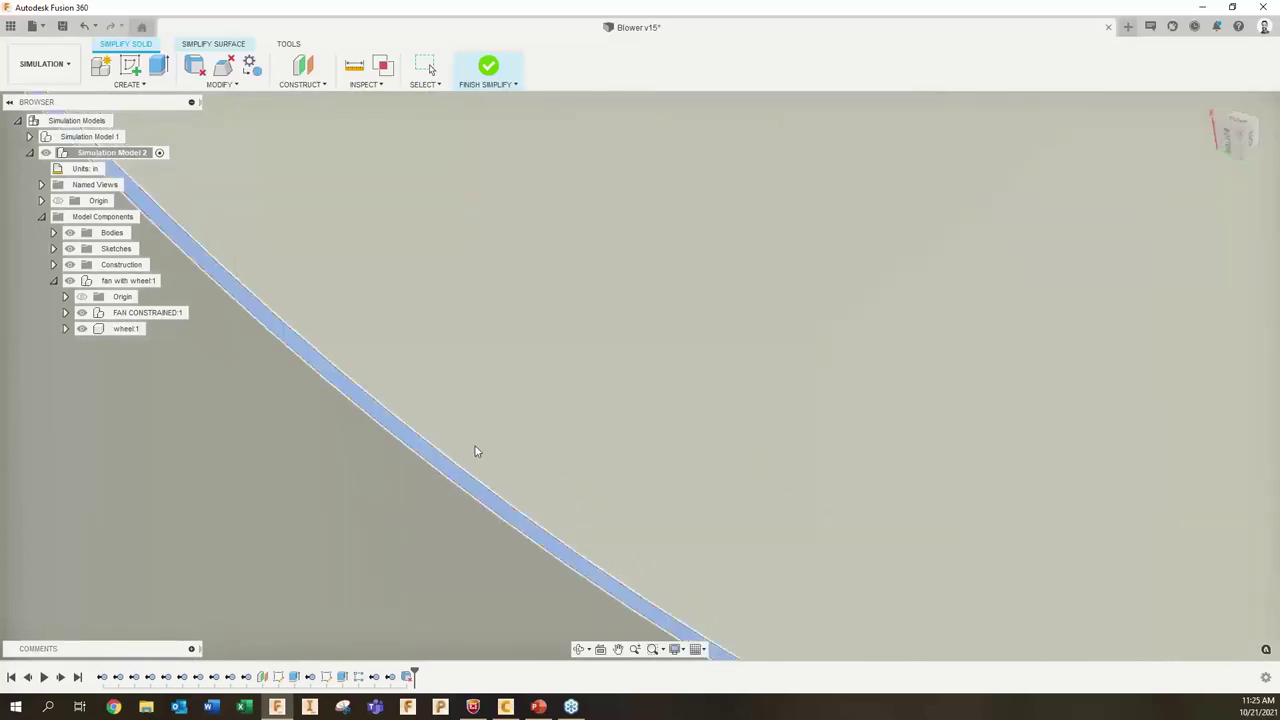
scroll(472, 447, "down", 8)
scroll(474, 442, "down", 5)
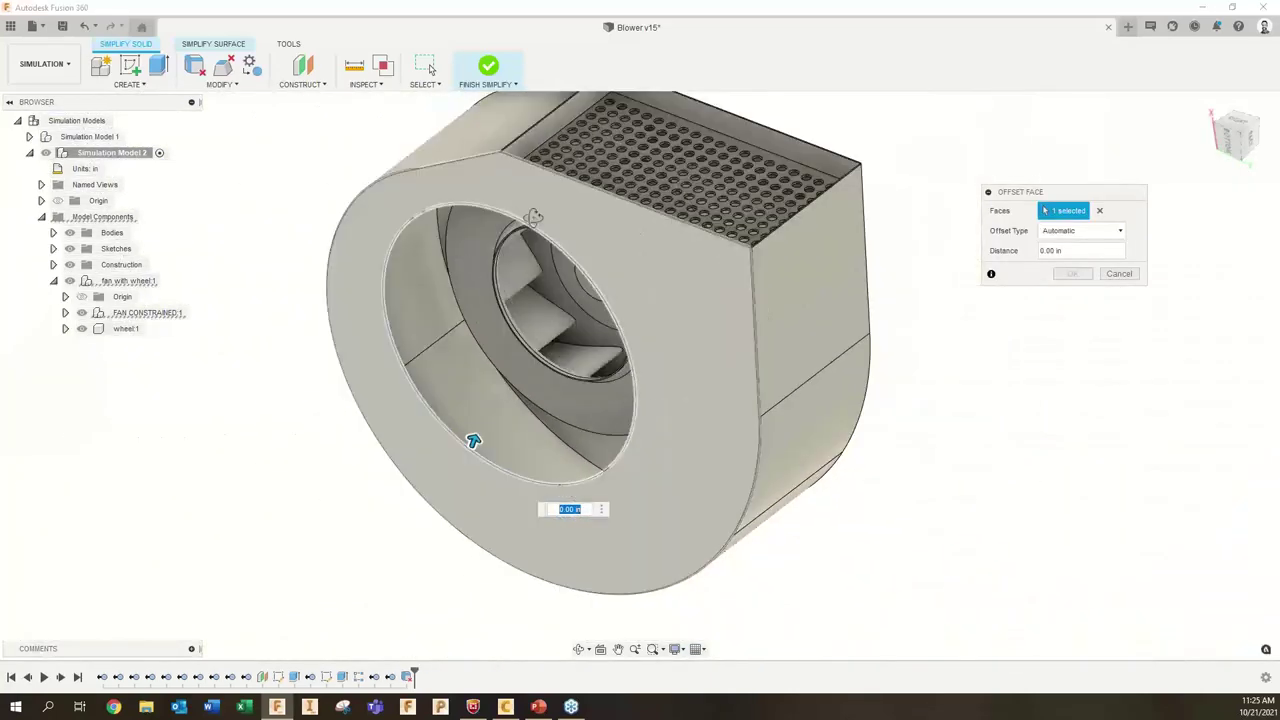
scroll(465, 443, "up", 3)
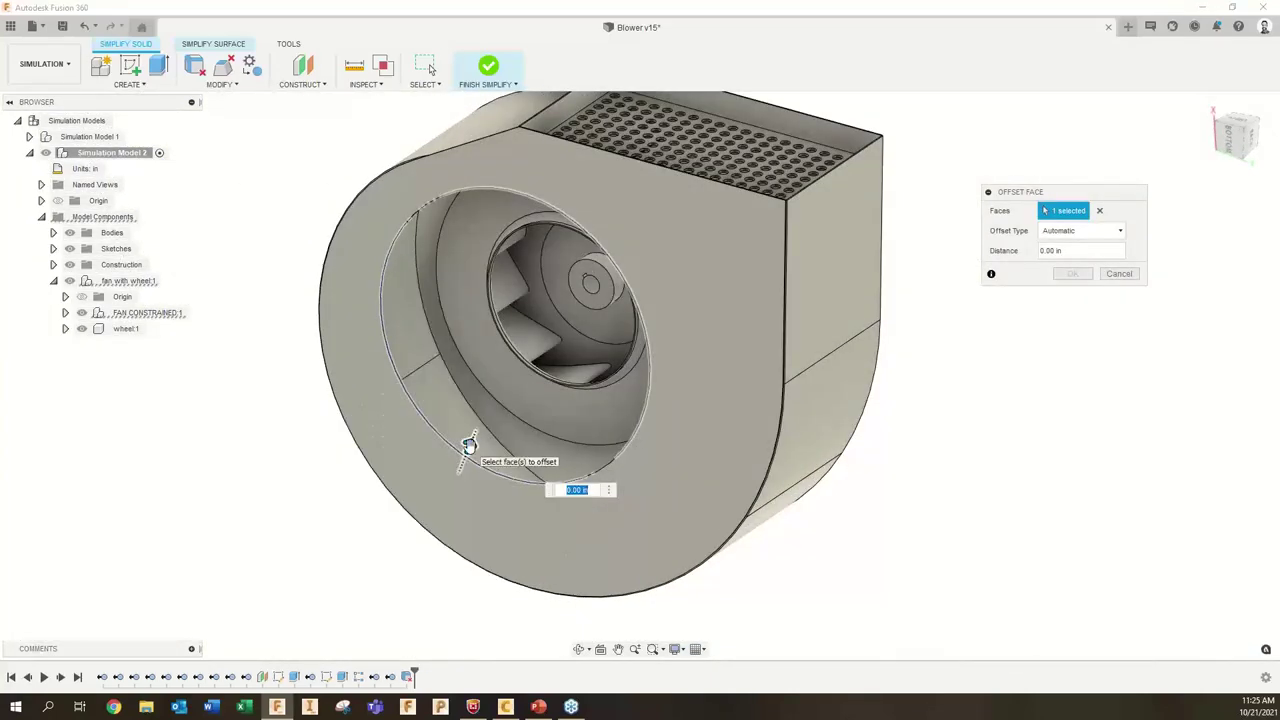
left_click_drag(471, 437, 502, 406)
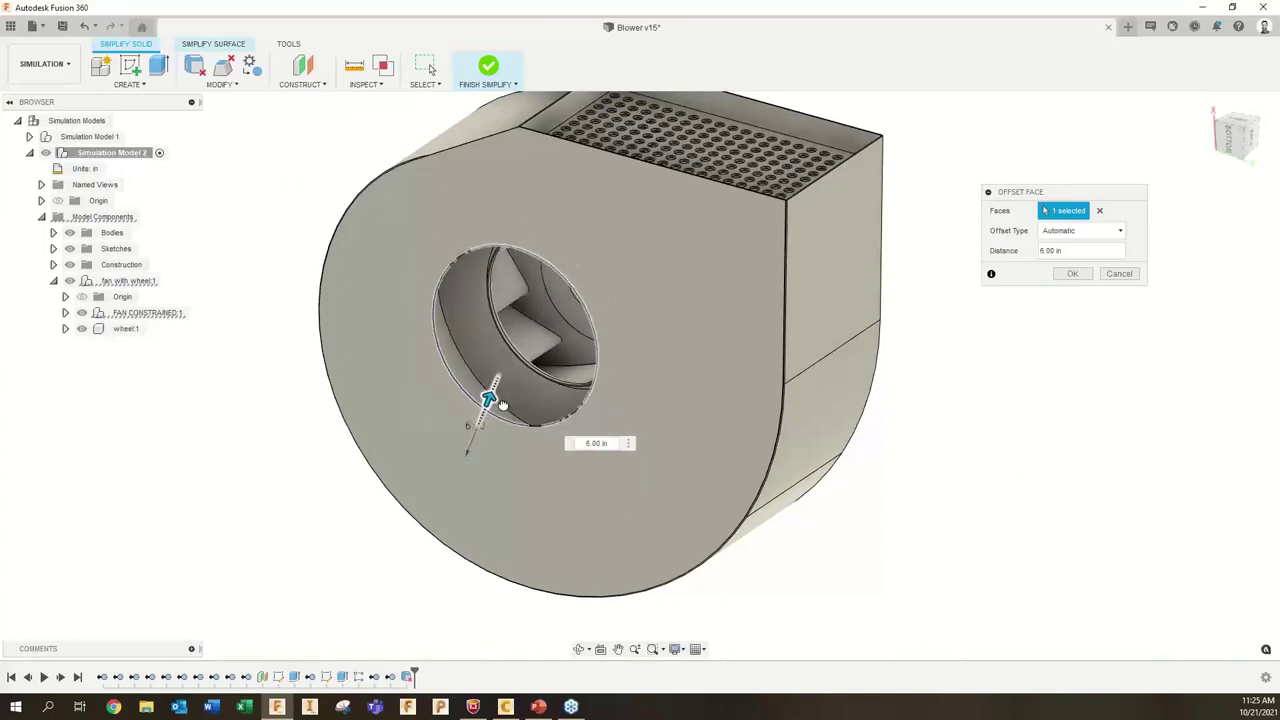
left_click(1072, 273)
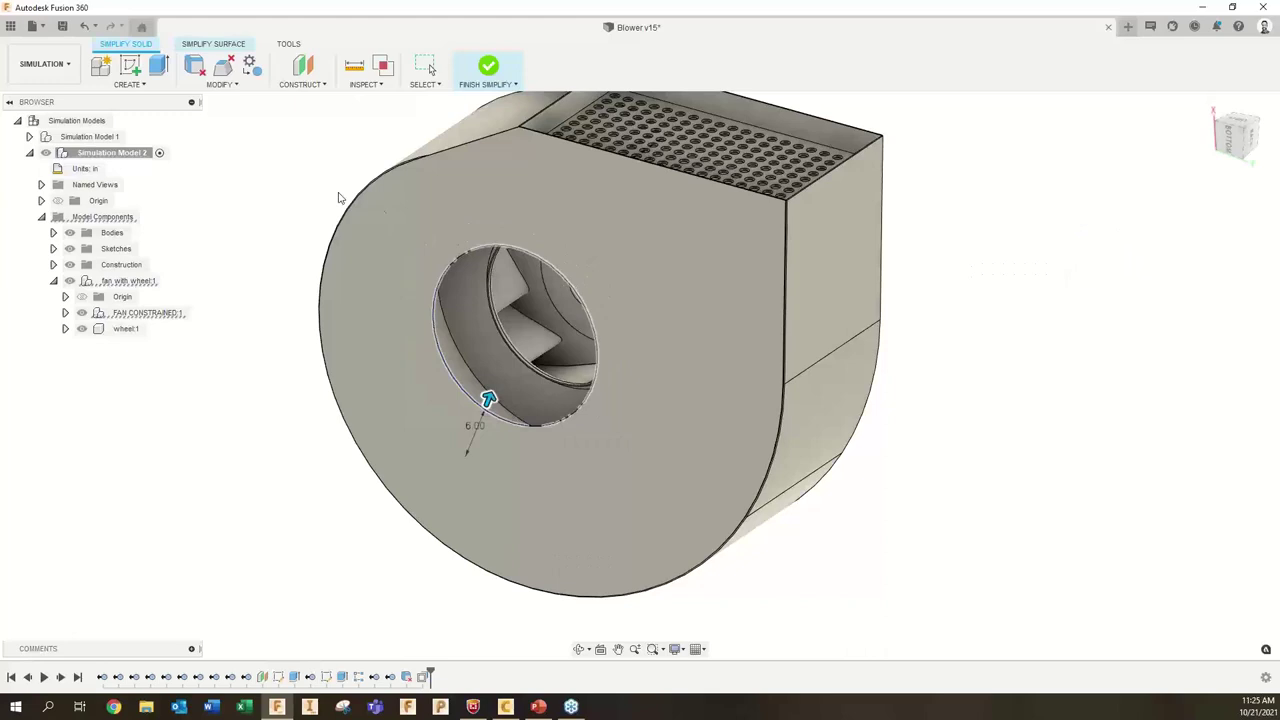
- Measure the inlet's circular edge after the 6.00 in offset
left_click(355, 68)
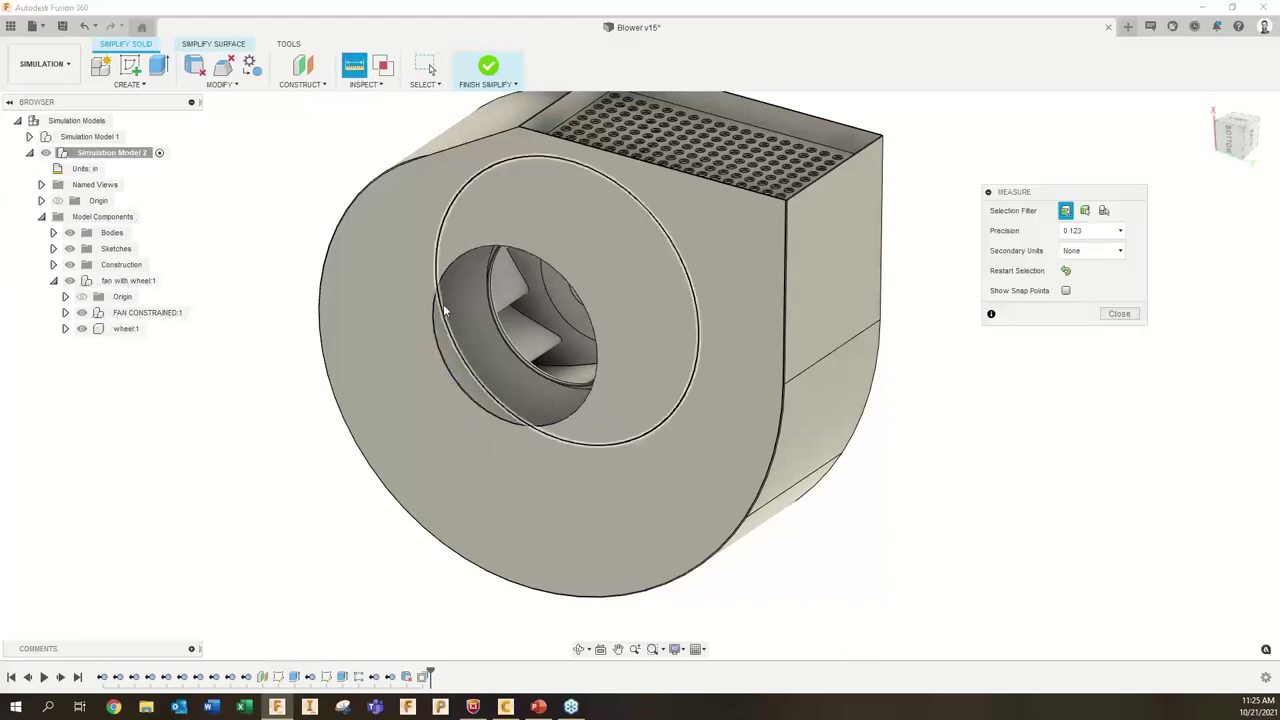
scroll(456, 416, "up", 5)
left_click(458, 416)
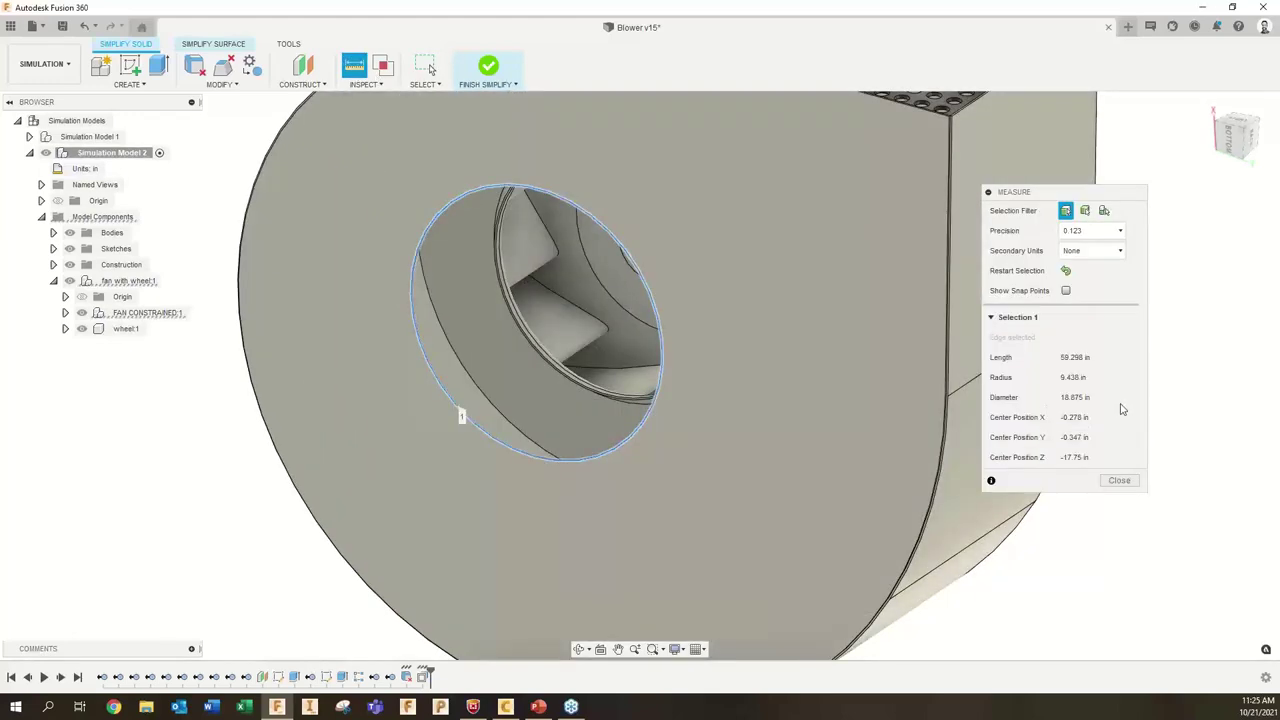
left_click(1128, 480)
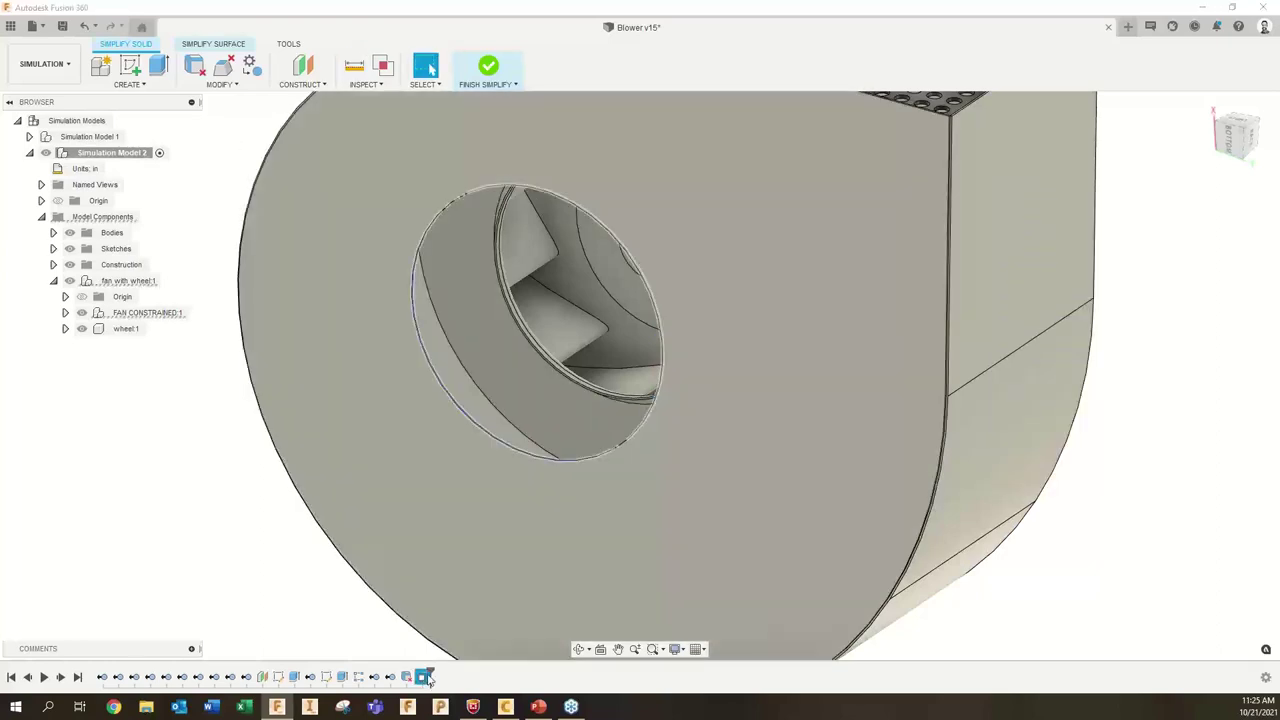
- Edit the inlet face offset in the timeline to 7 in
double_click(424, 677)
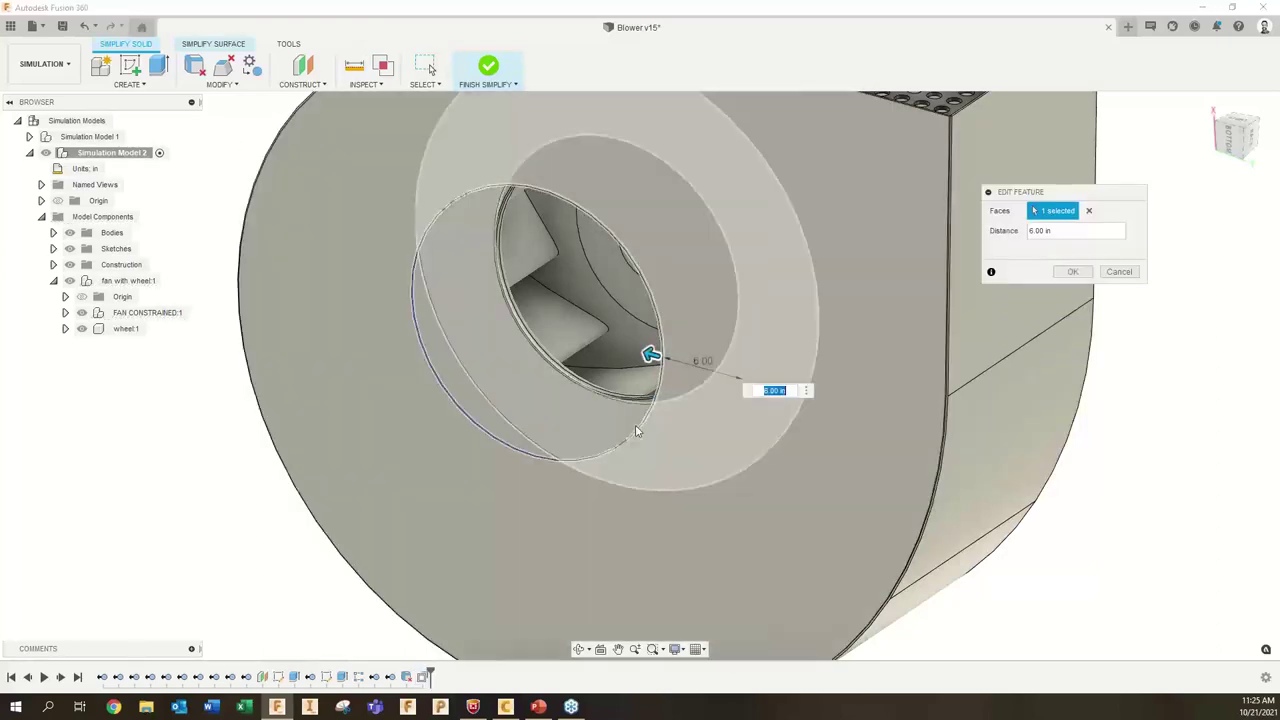
type("7")
key("Return")
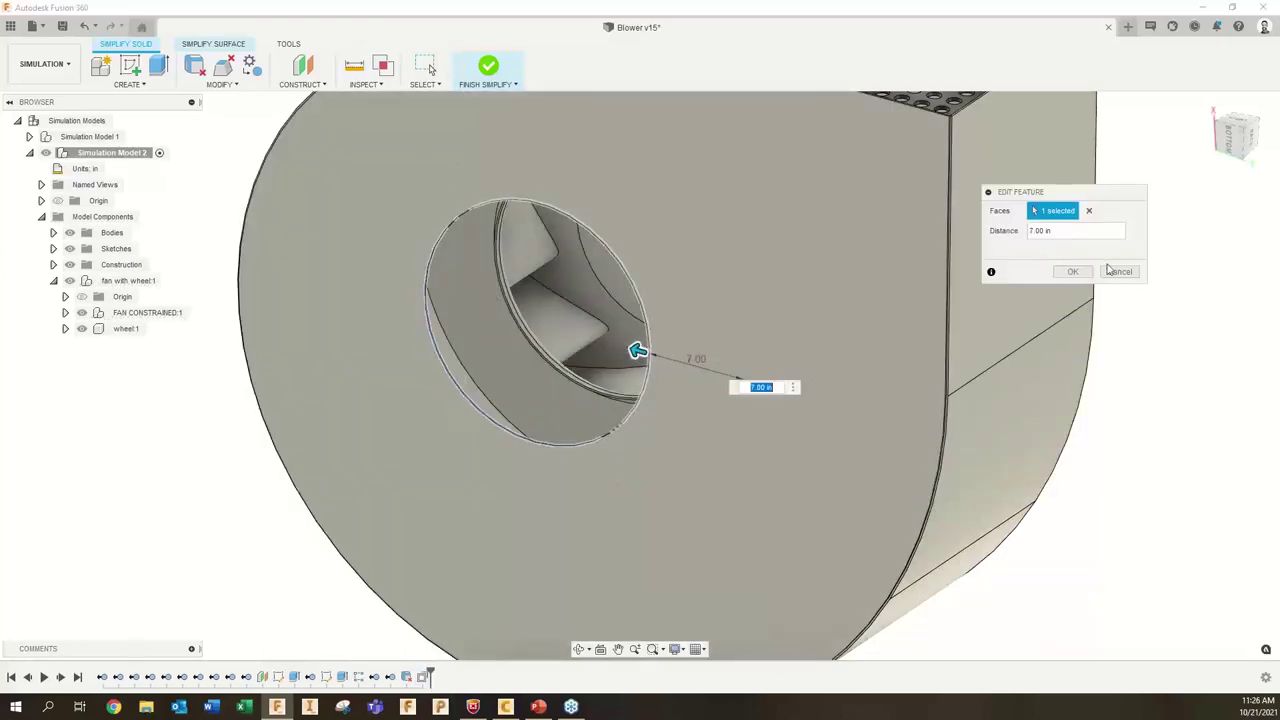
left_click(1086, 273)
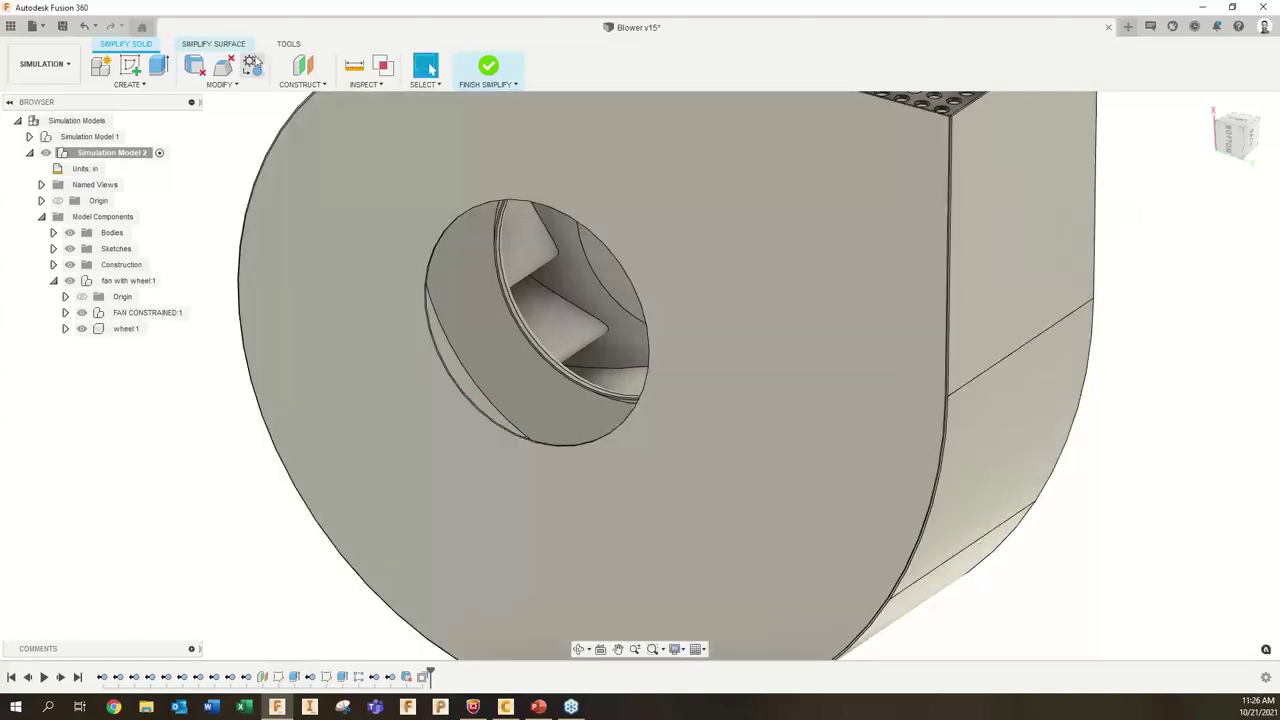
- Re-measure the inlet edge, now 16.875 in in diameter
left_click(354, 64)
left_click(466, 401)
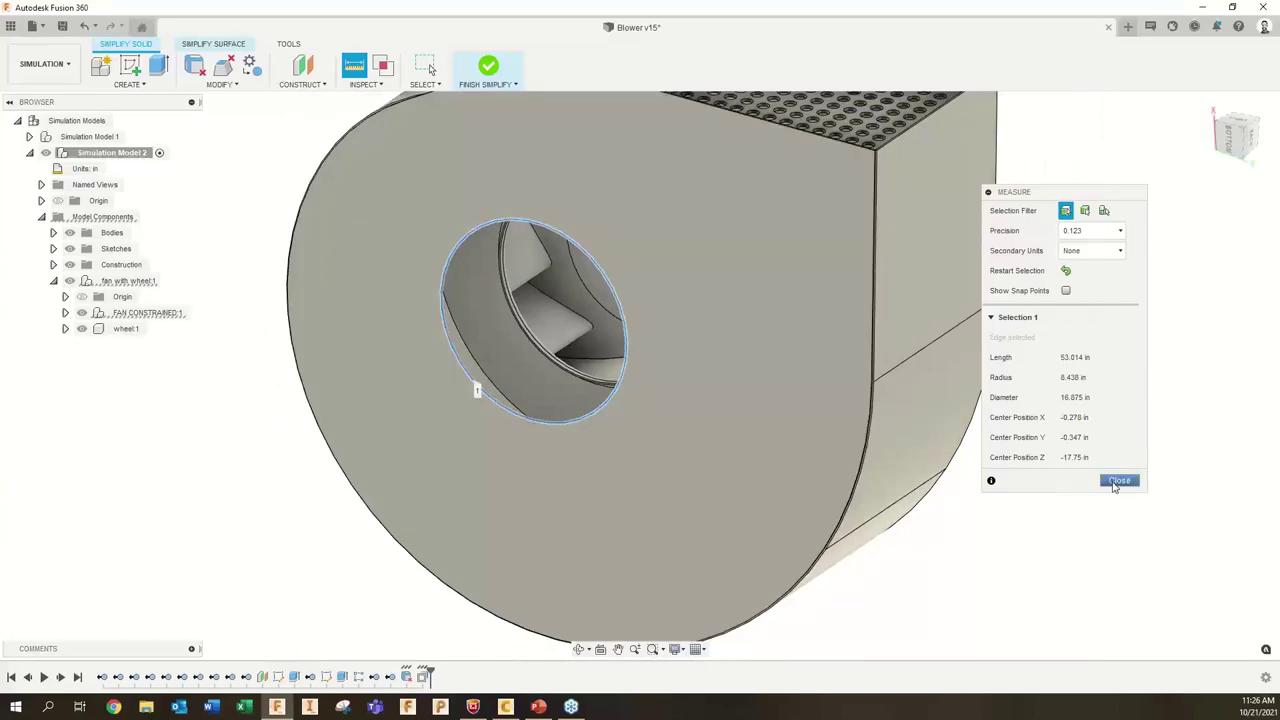
left_click(1118, 481)
middle_click_drag(1118, 481, 786, 480, "shift")
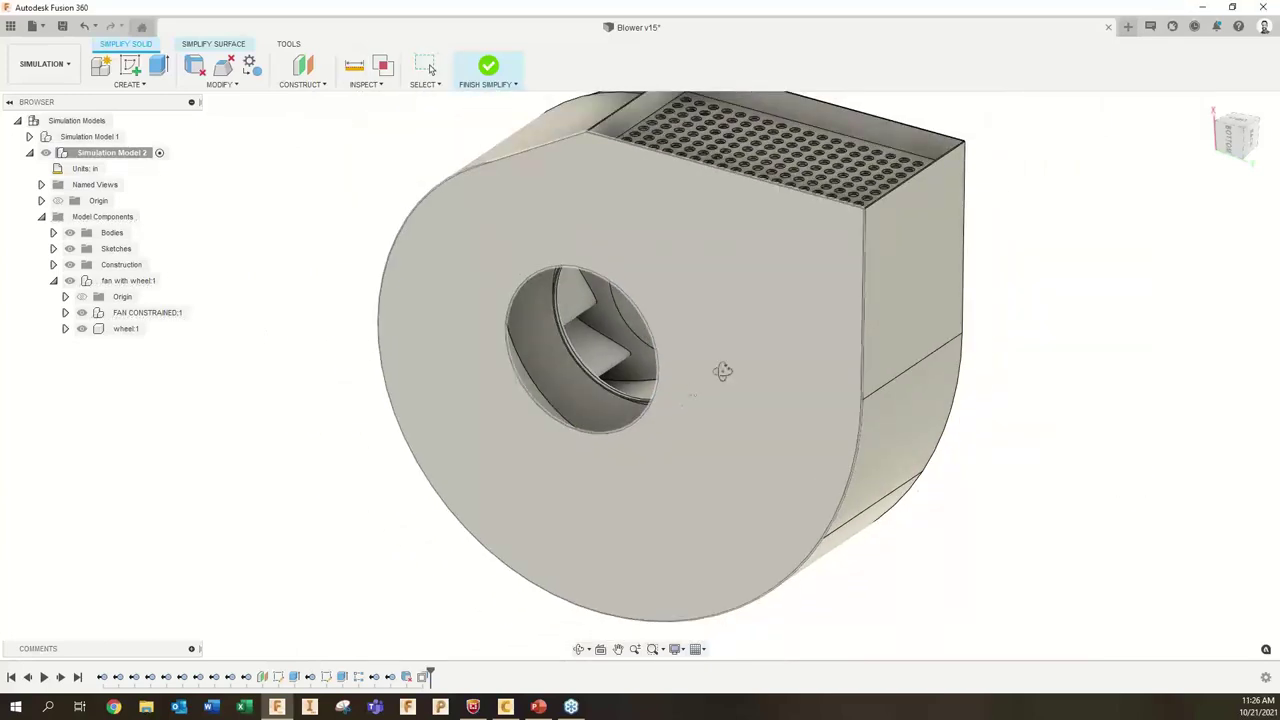
- Orbit and pan to bring the housing's opposite round face into view
middle_click_drag(726, 369, 654, 371, "shift")
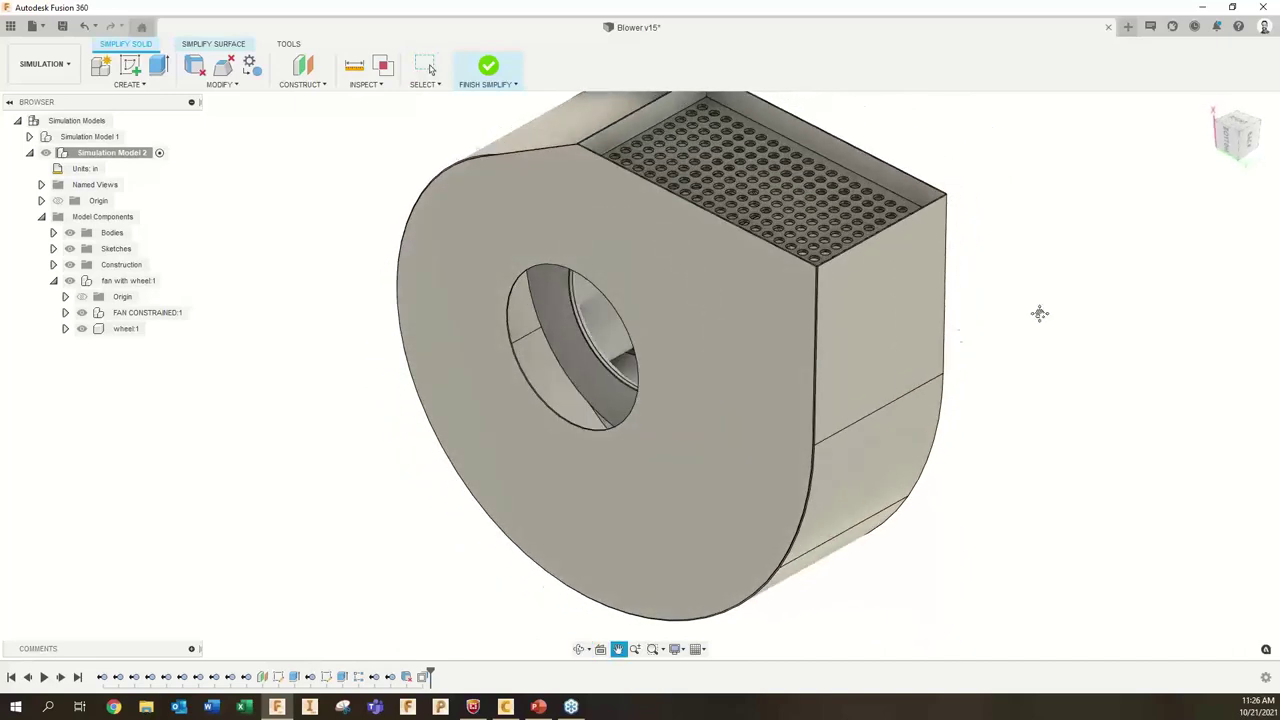
scroll(955, 341, "down", 1)
scroll(955, 341, "down", 1)
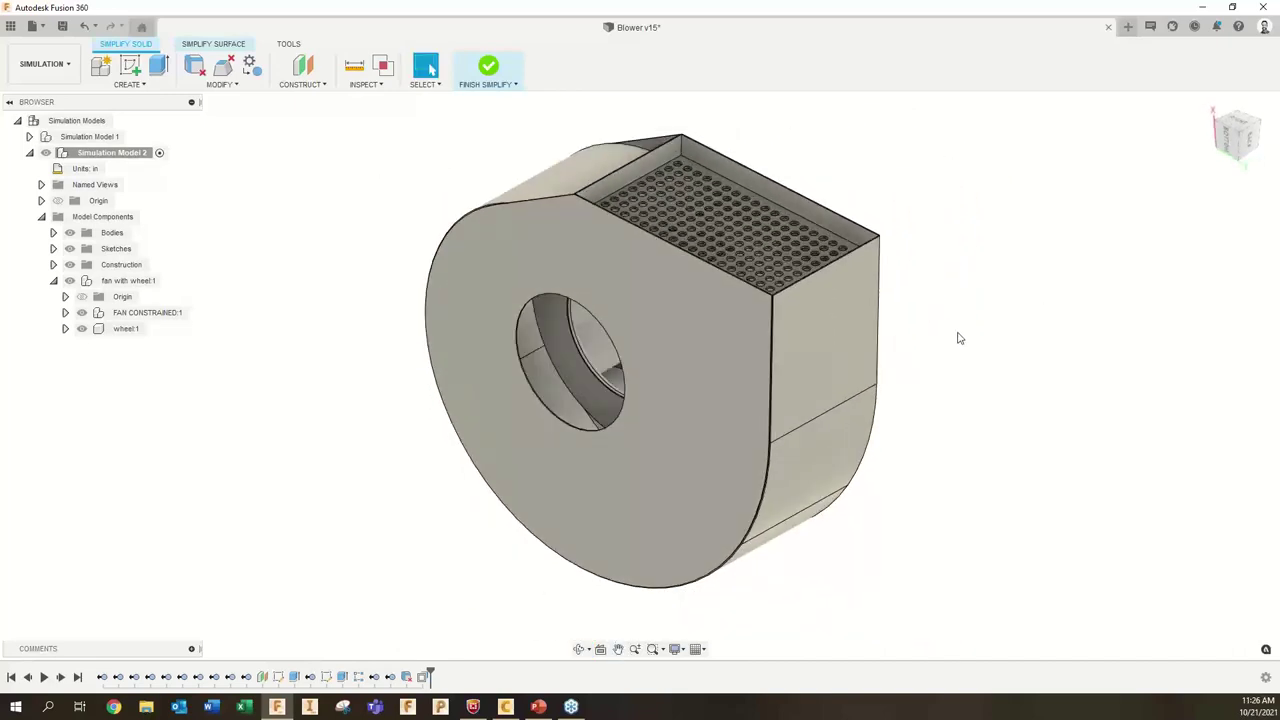
middle_click_drag(958, 338, 918, 356)
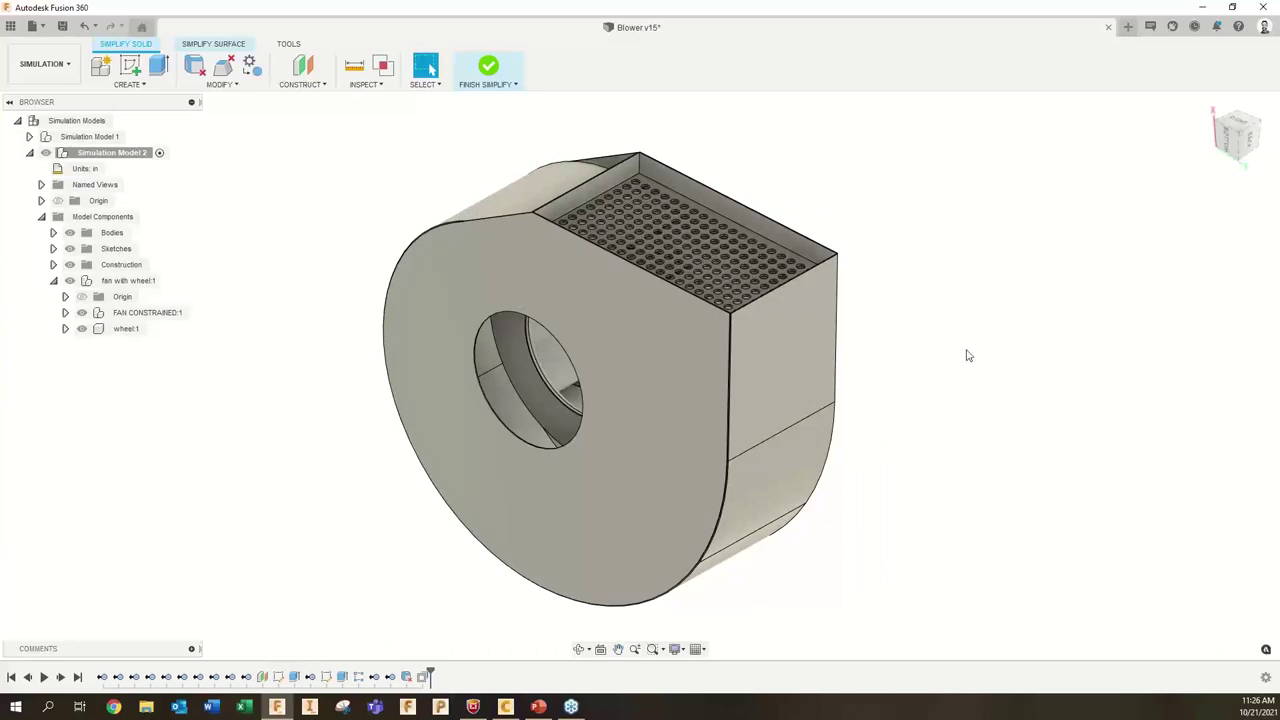
middle_click_drag(970, 430, 702, 385, "shift")
scroll(702, 385, "up", 5)
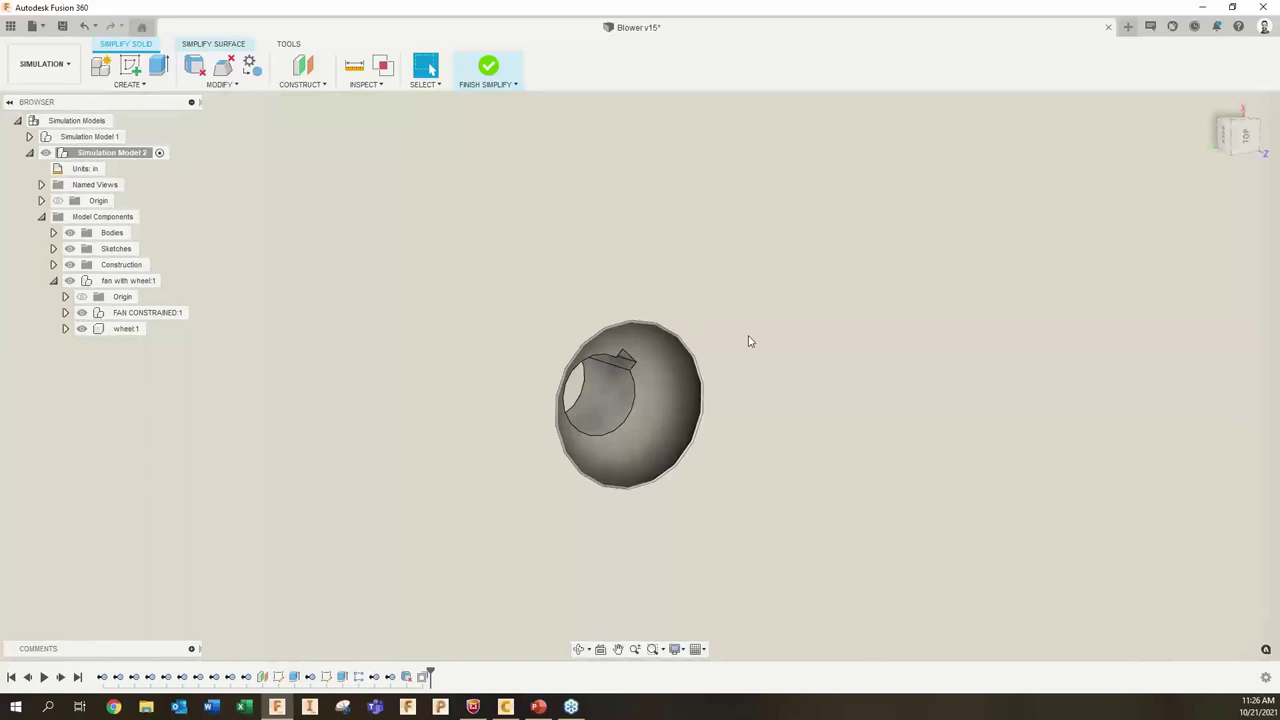
middle_click_drag(471, 297, 346, 140, "shift")
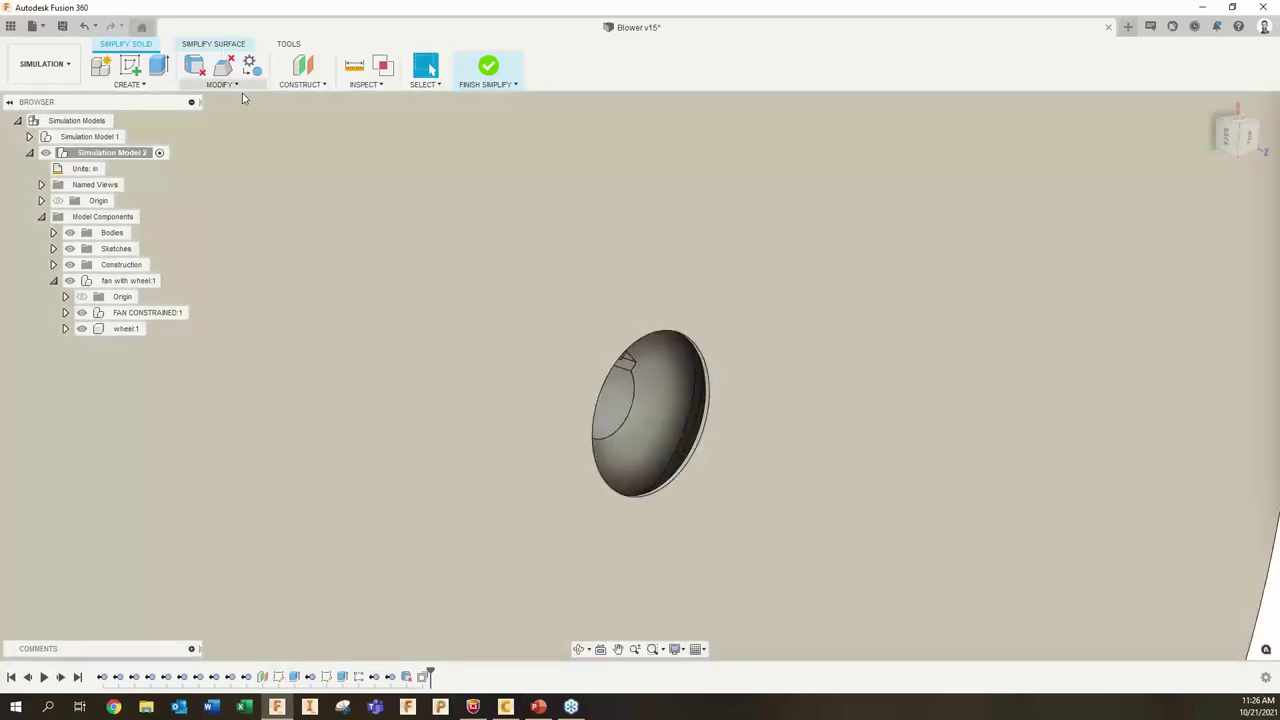
- Delete the rim face on the housing's round side with Remove Faces
left_click(223, 66)
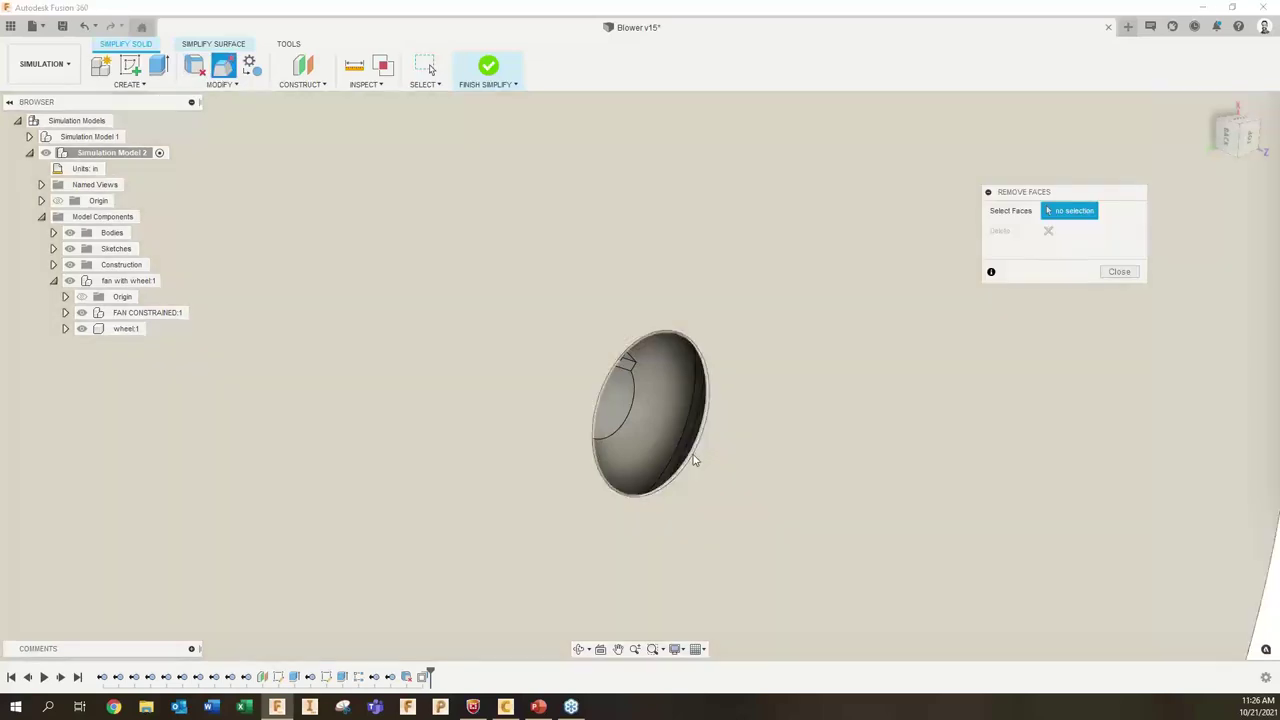
scroll(694, 460, "up", 3)
scroll(690, 460, "up", 2)
left_click(709, 343)
scroll(730, 336, "down", 6)
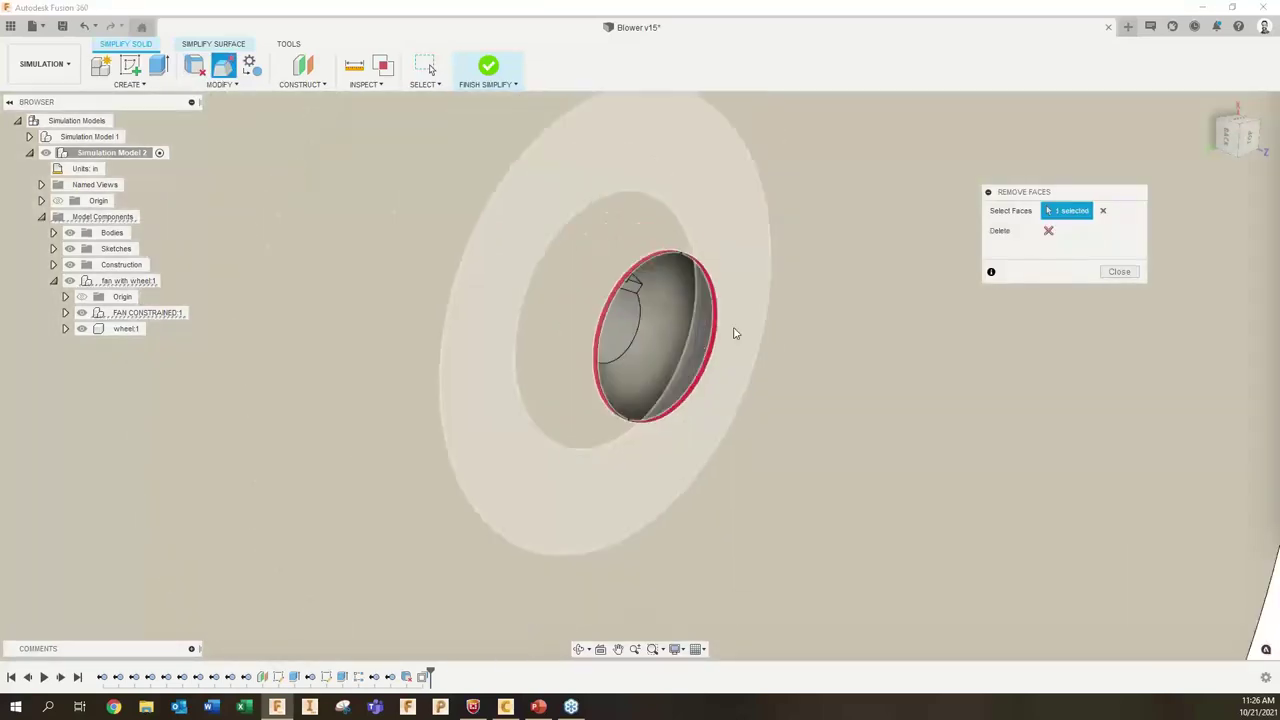
left_click(1048, 231)
scroll(752, 313, "down", 4)
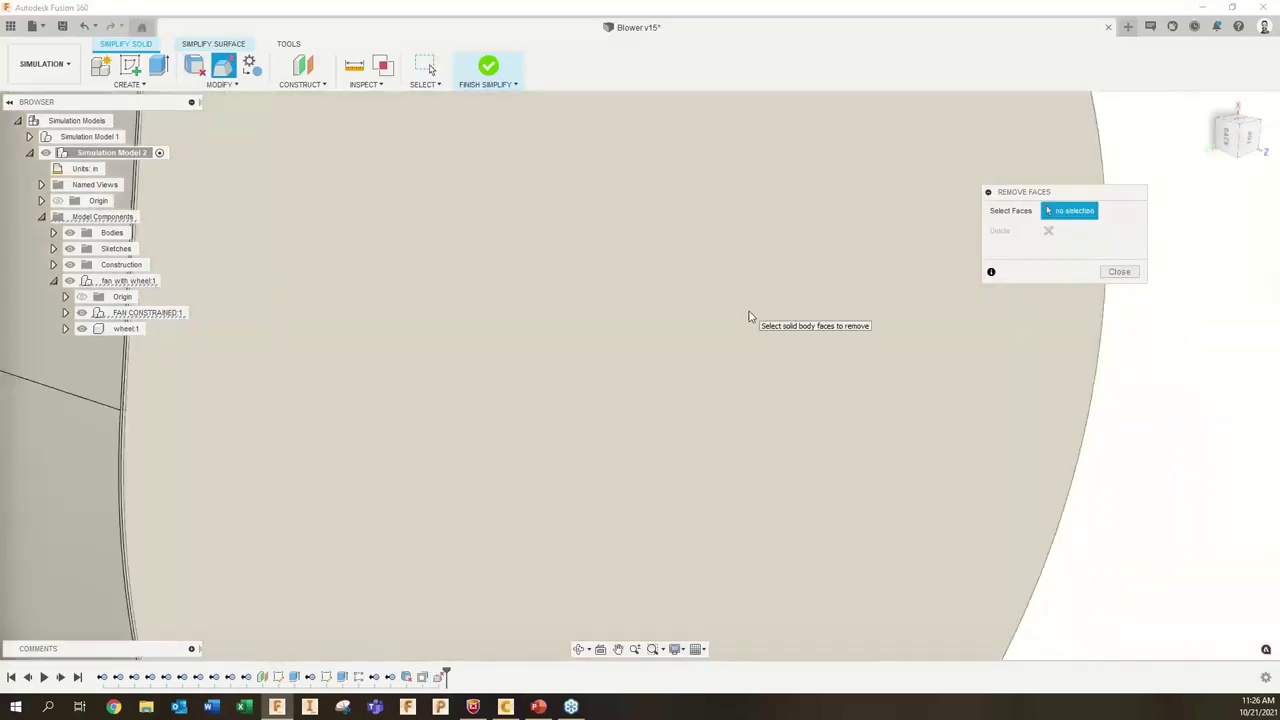
middle_click_drag(749, 311, 651, 429, "shift")
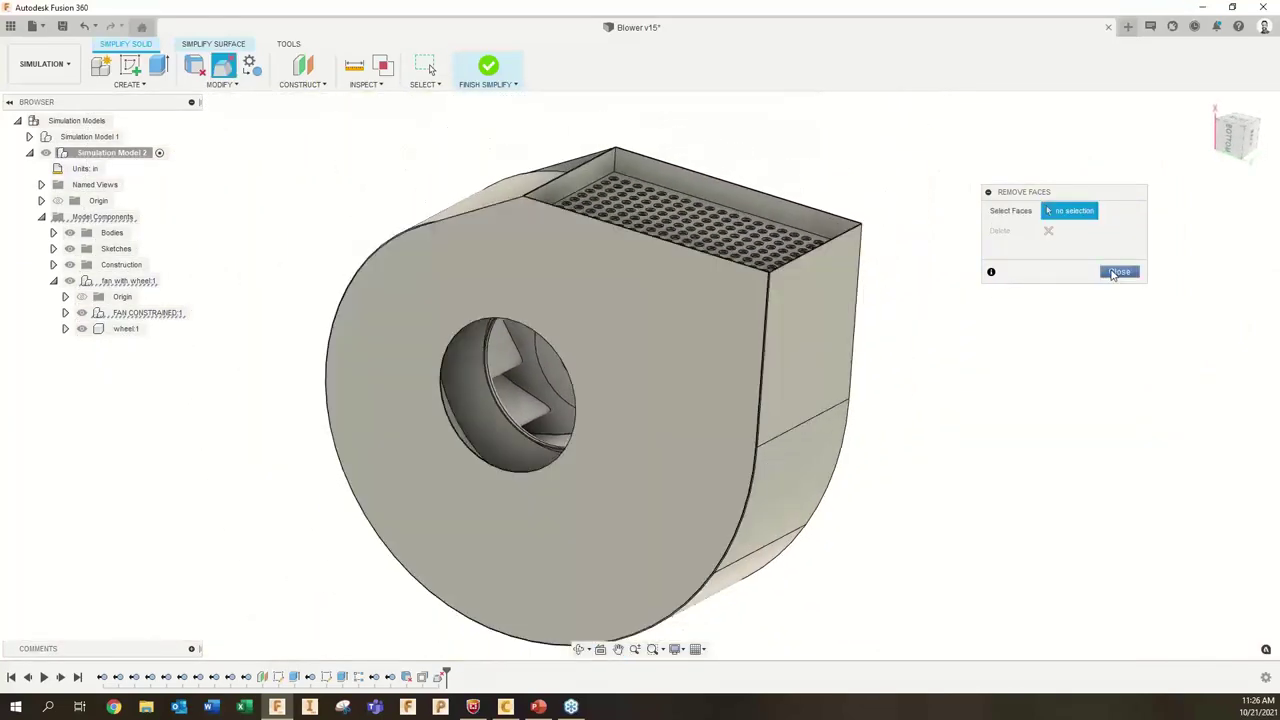
left_click(1119, 272)
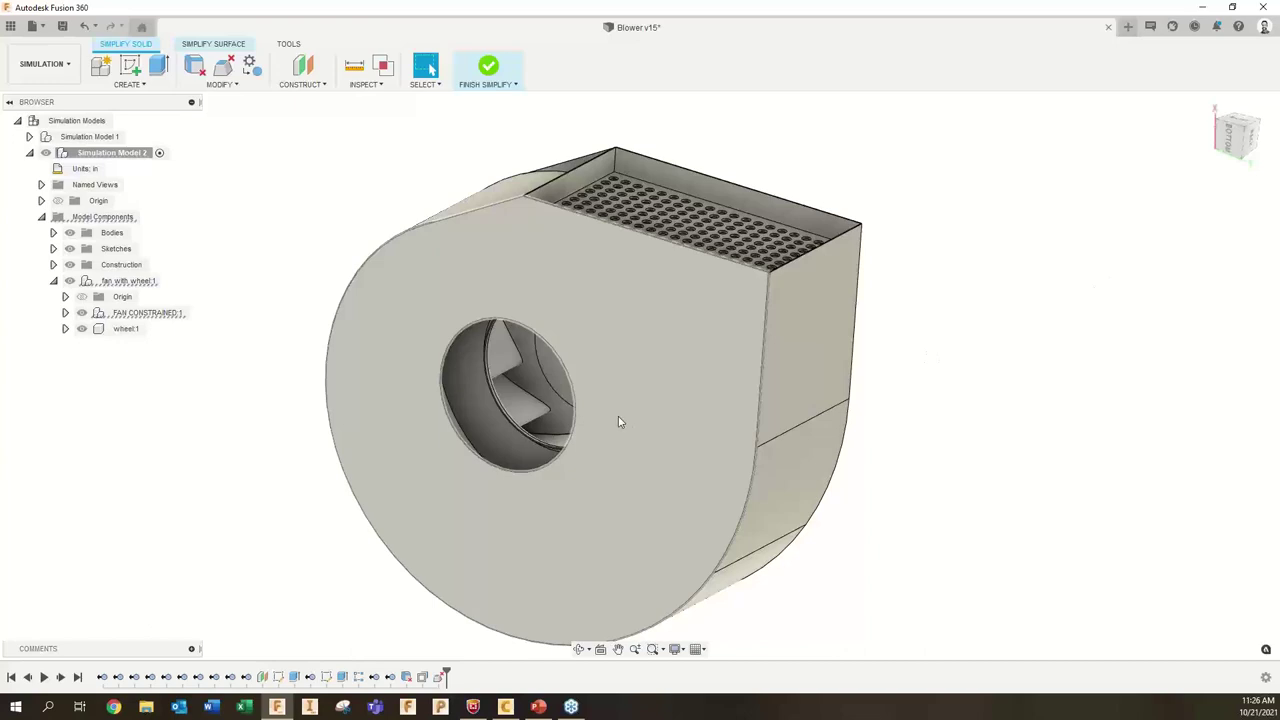
- Delete the housing's front face to expose the fan wheel
left_click(618, 422)
key("Delete")
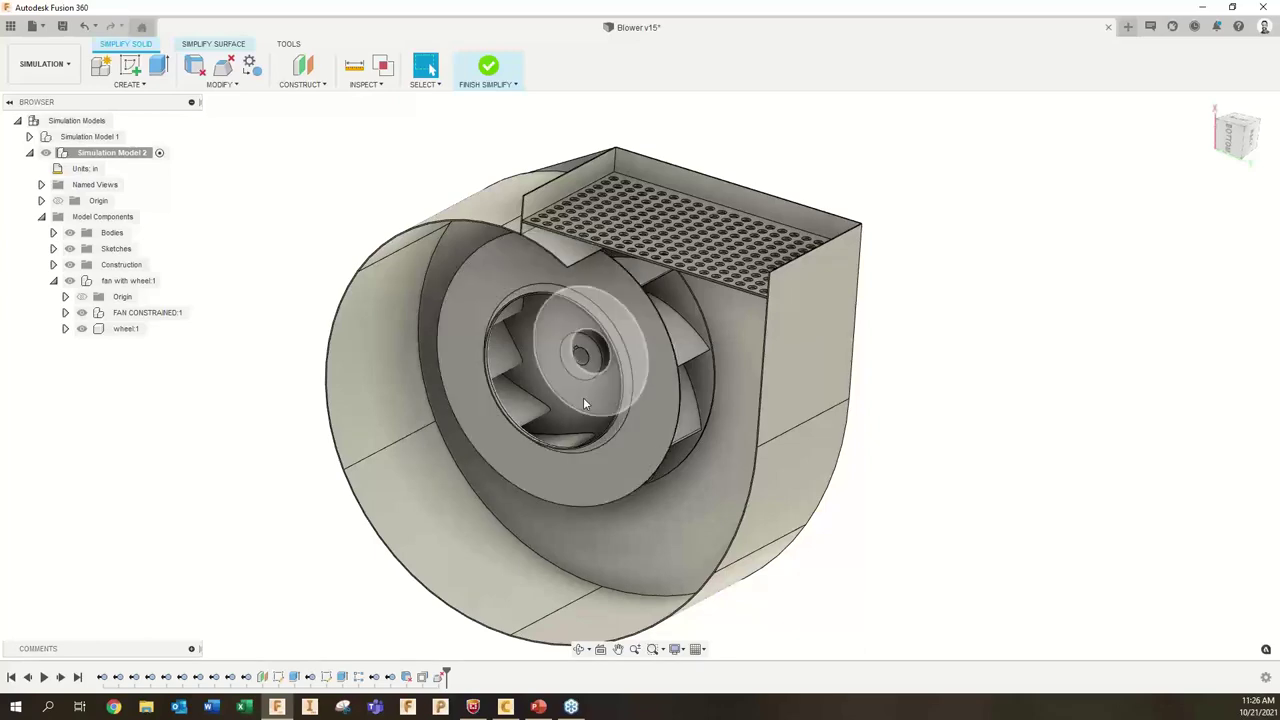
mouse_move(850, 277)
middle_mouse_down("shift")
mouse_move(800, 276)
mouse_move(845, 282)
middle_mouse_up("shift")
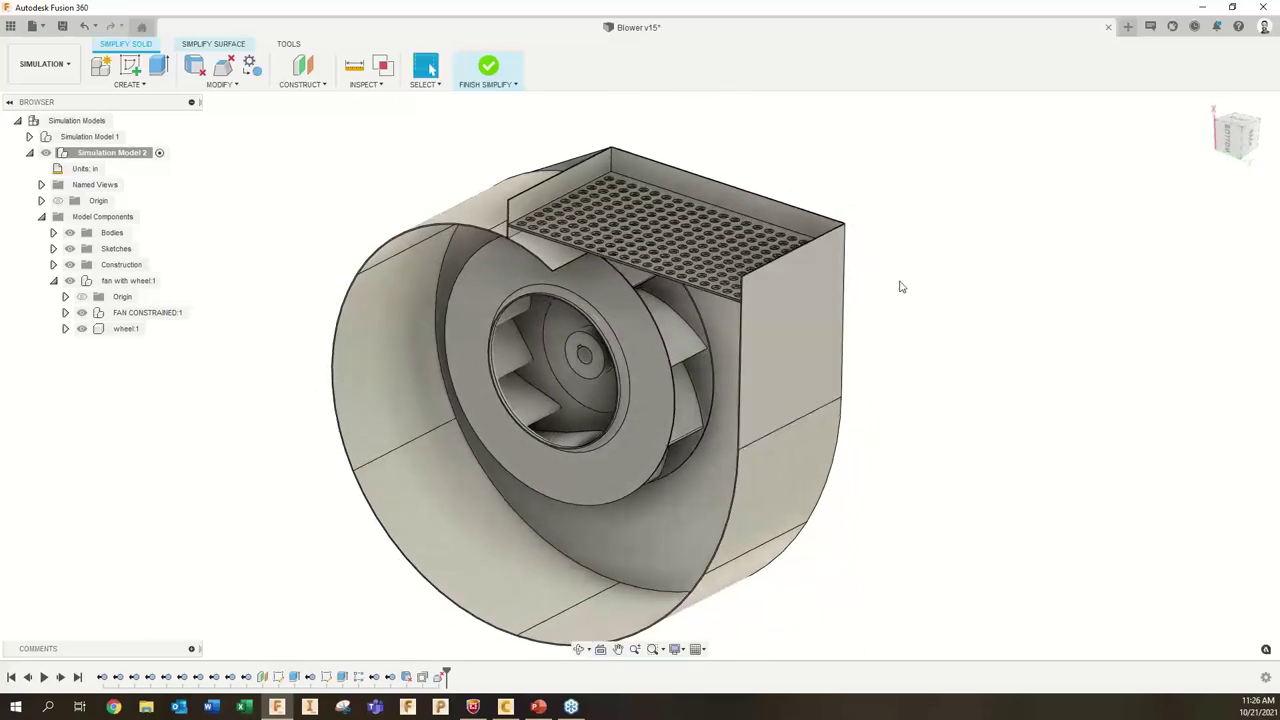
- Replace the fan wheel with a Z-axis cylinder primitive, 7 in long with radius 15
left_click(252, 66)
left_click(615, 310)
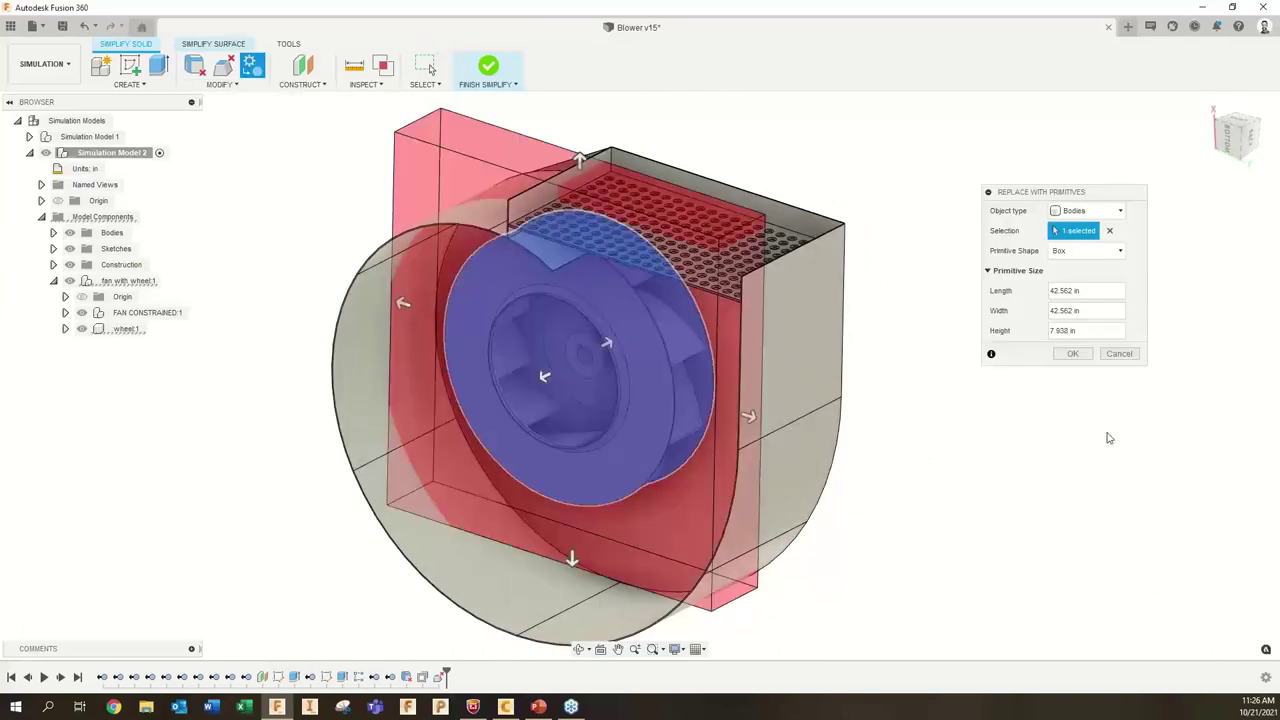
left_click(1085, 252)
left_click(1071, 285)
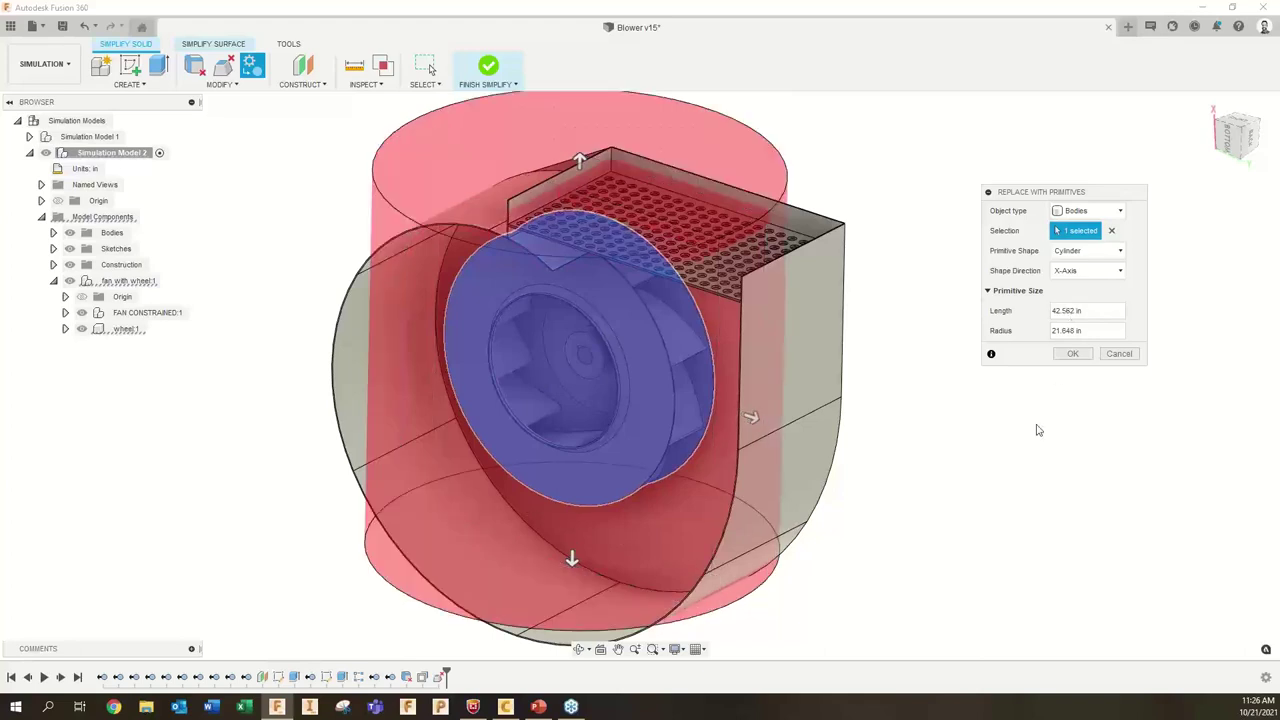
left_click(1084, 270)
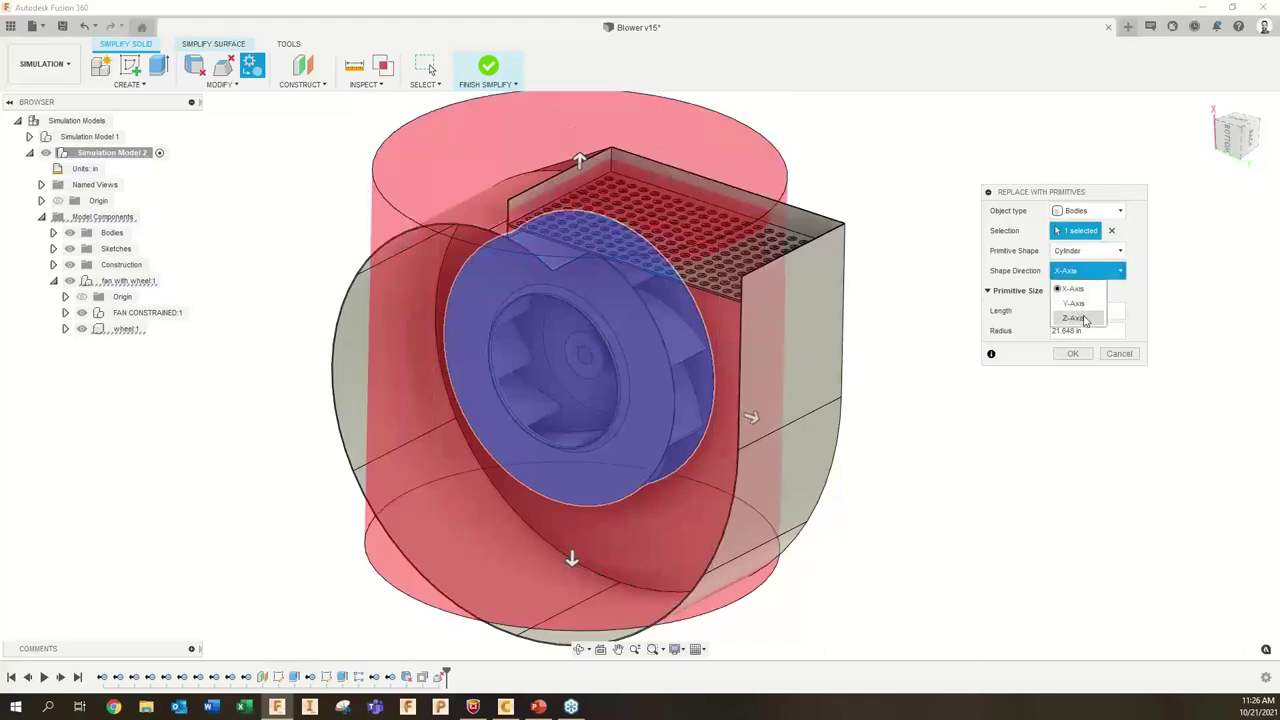
left_click(1073, 317)
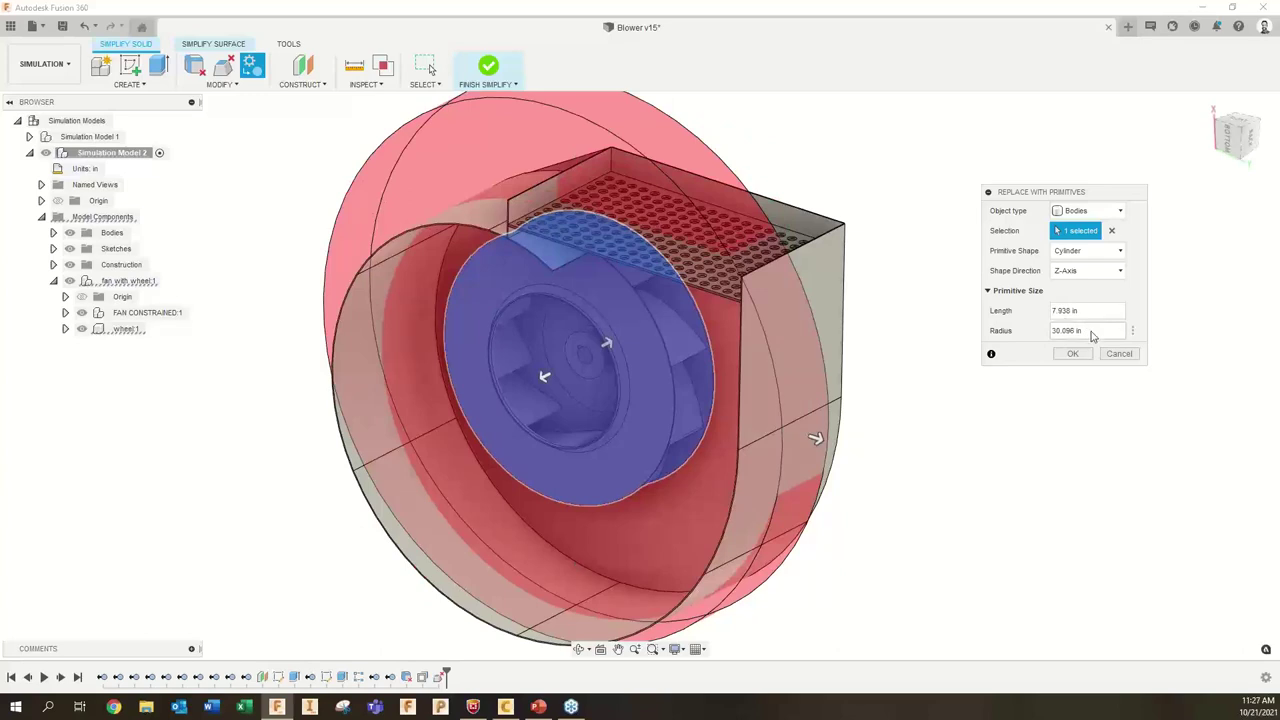
key("ctrl+a")
type("15")
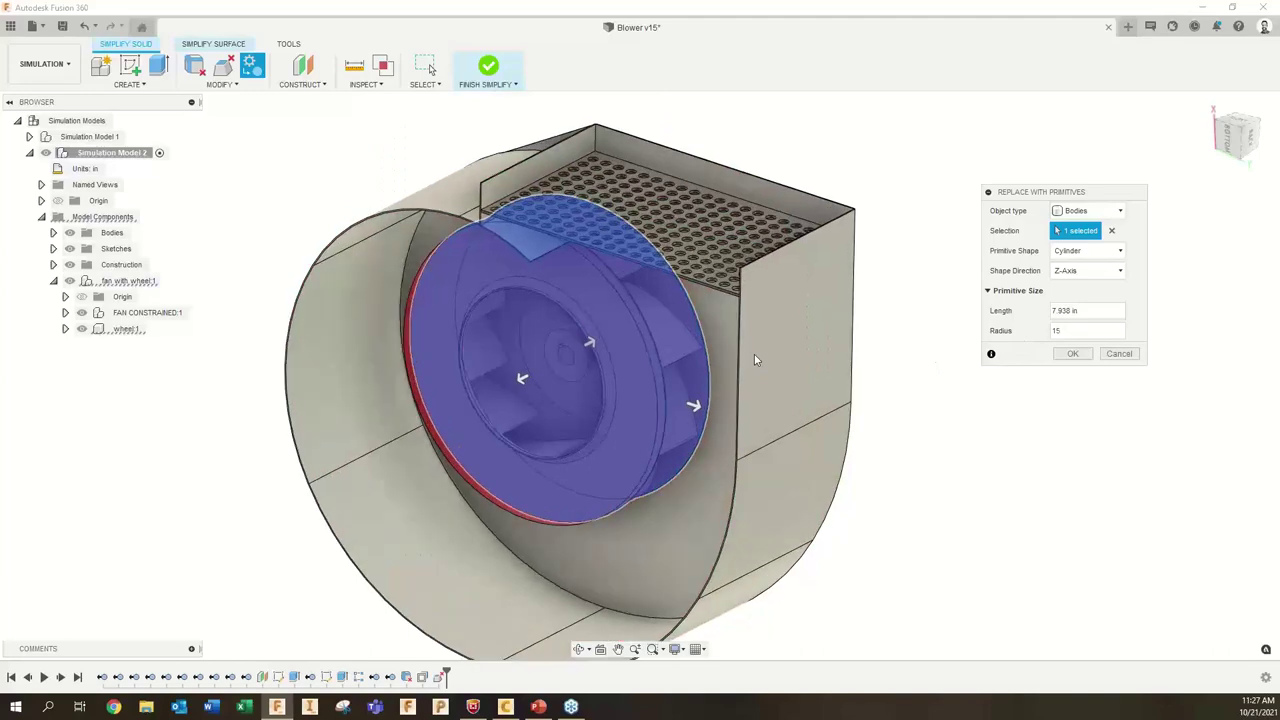
middle_click_drag(754, 354, 558, 358, "shift")
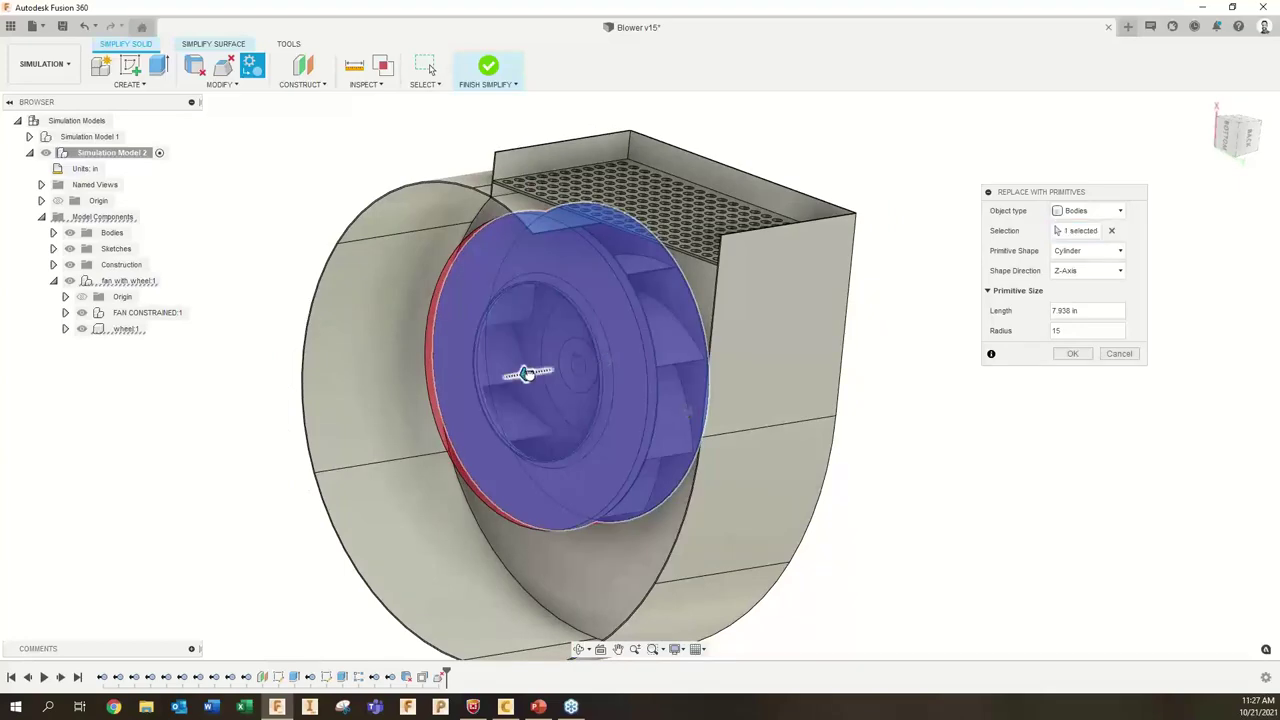
middle_click_drag(600, 315, 680, 346, "shift")
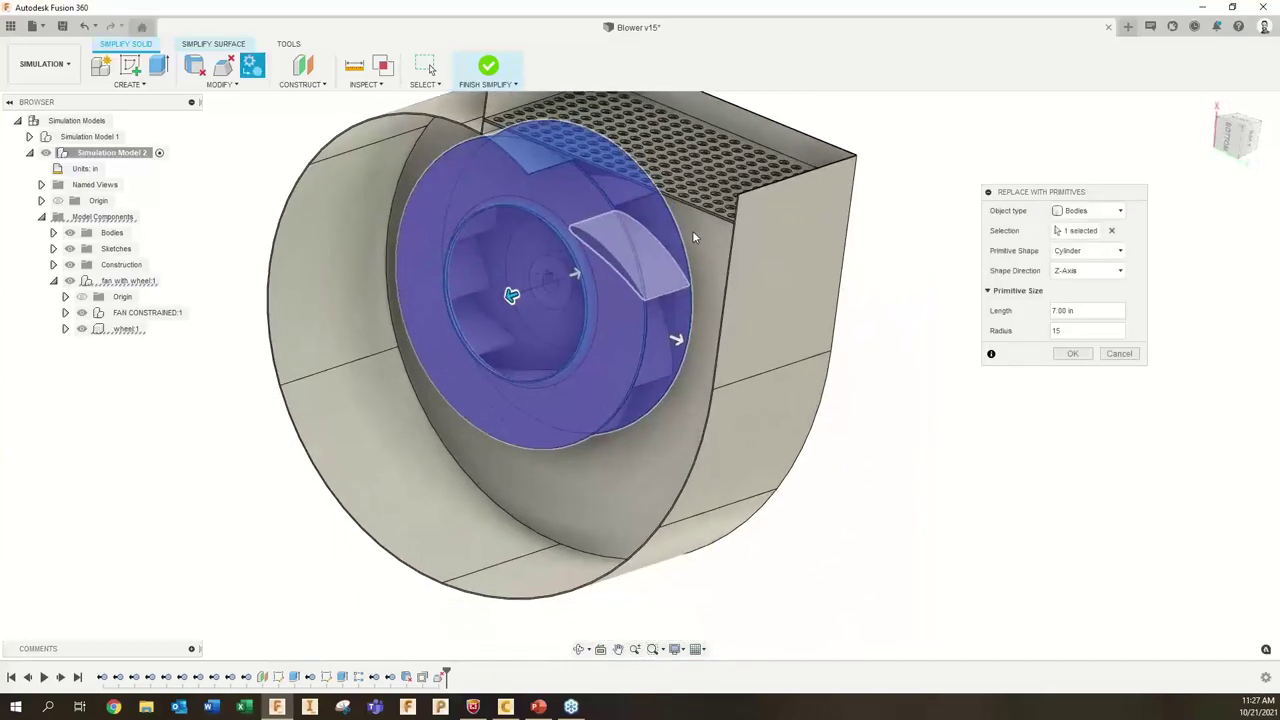
middle_click_drag(693, 237, 860, 435, "shift")
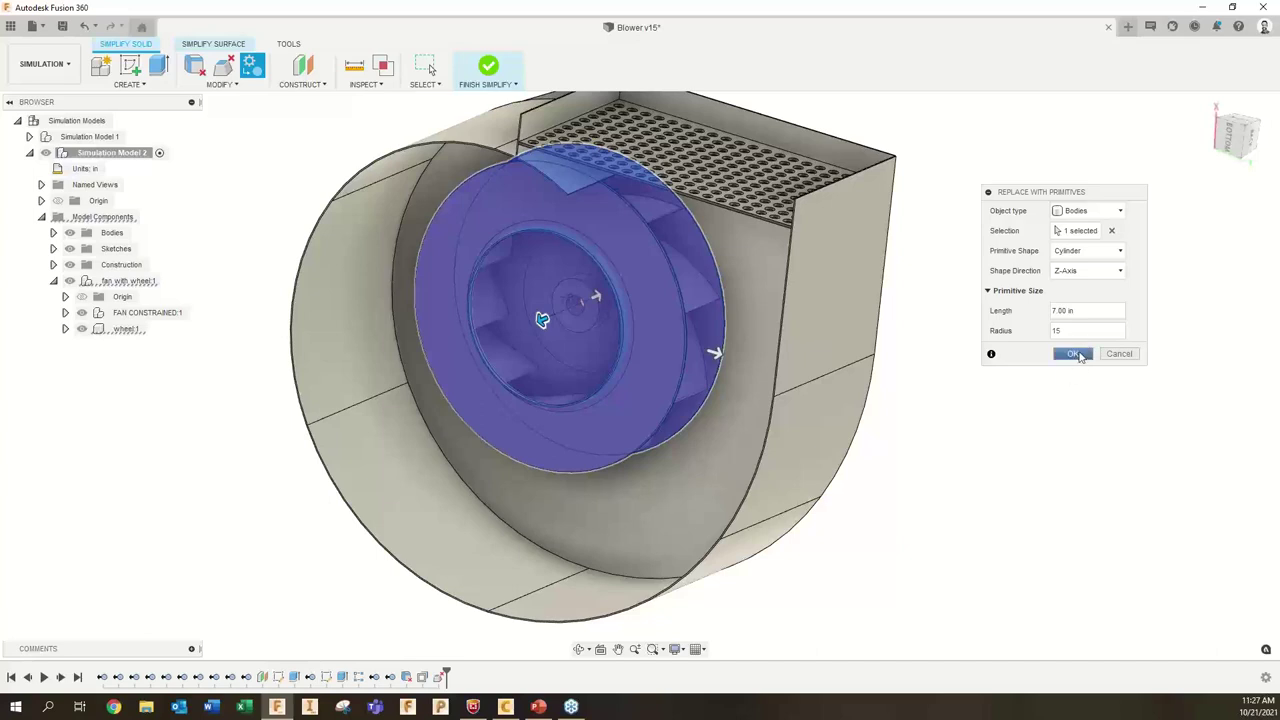
left_click(1074, 357)
middle_click_drag(977, 377, 914, 320, "shift")
- Start a new sketch and zoom toward the blower's circular face
left_click(131, 67)
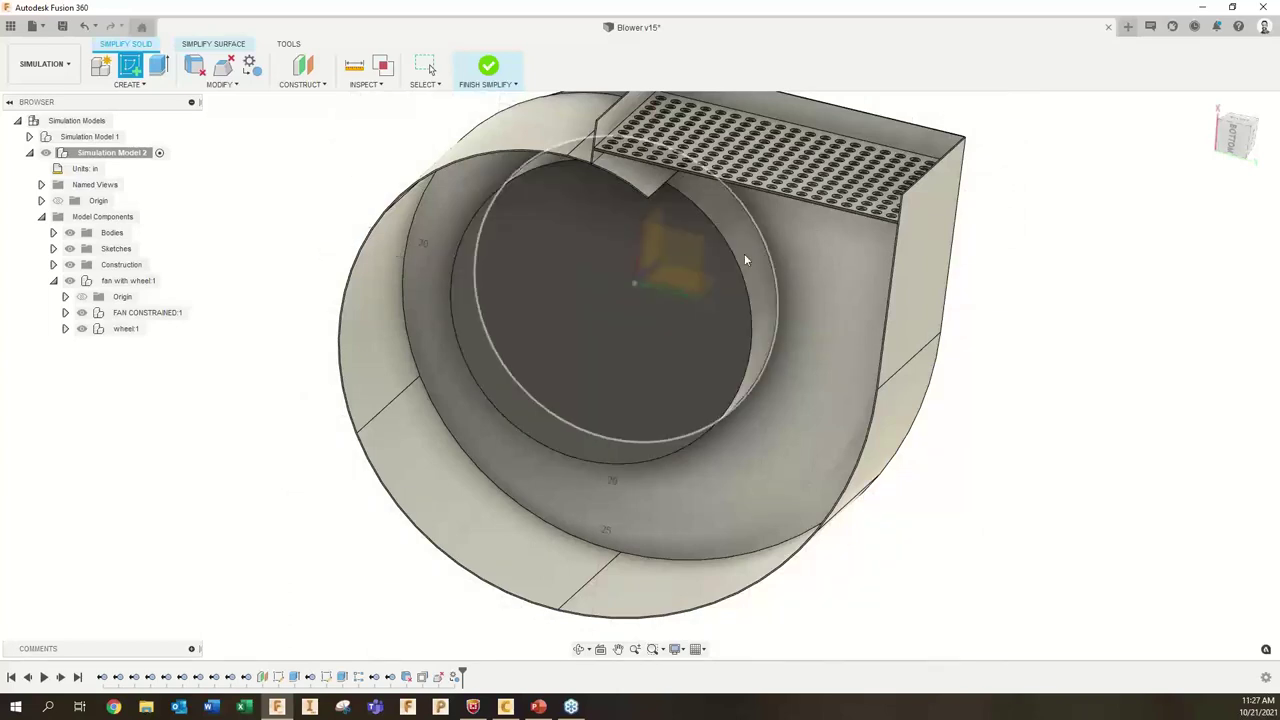
scroll(744, 253, "up", 3)
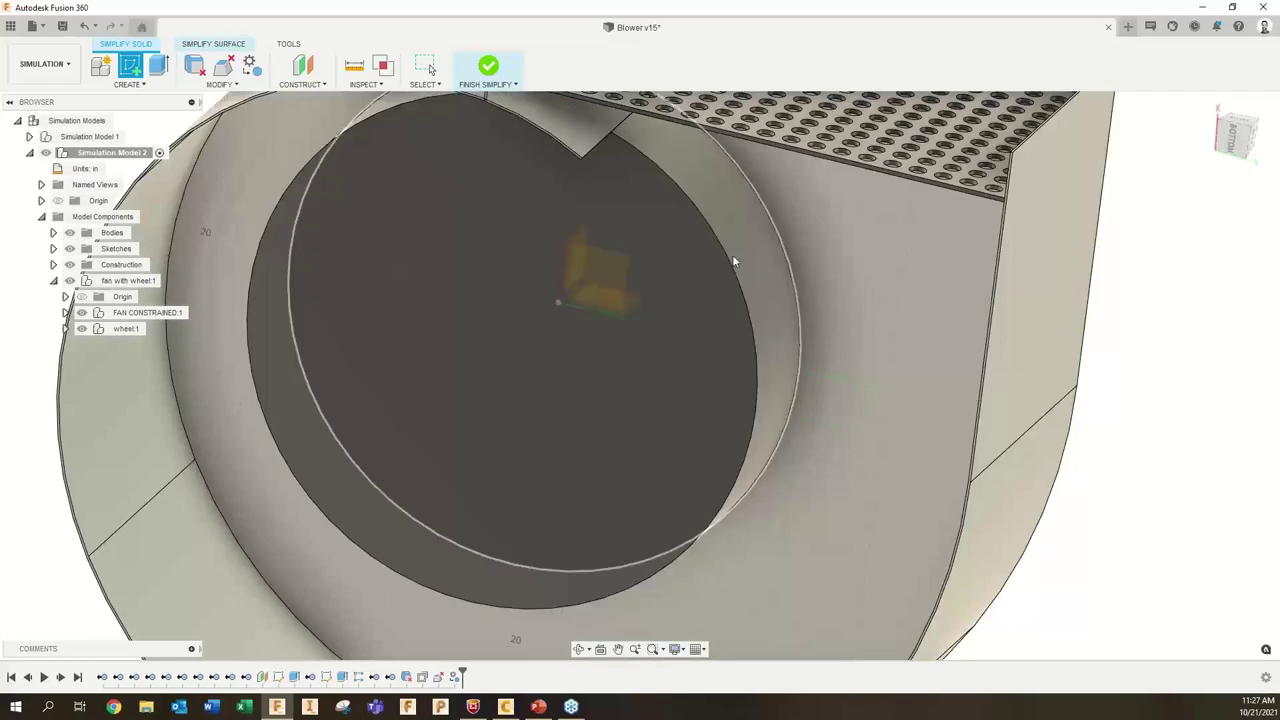
scroll(736, 250, "down", 3)
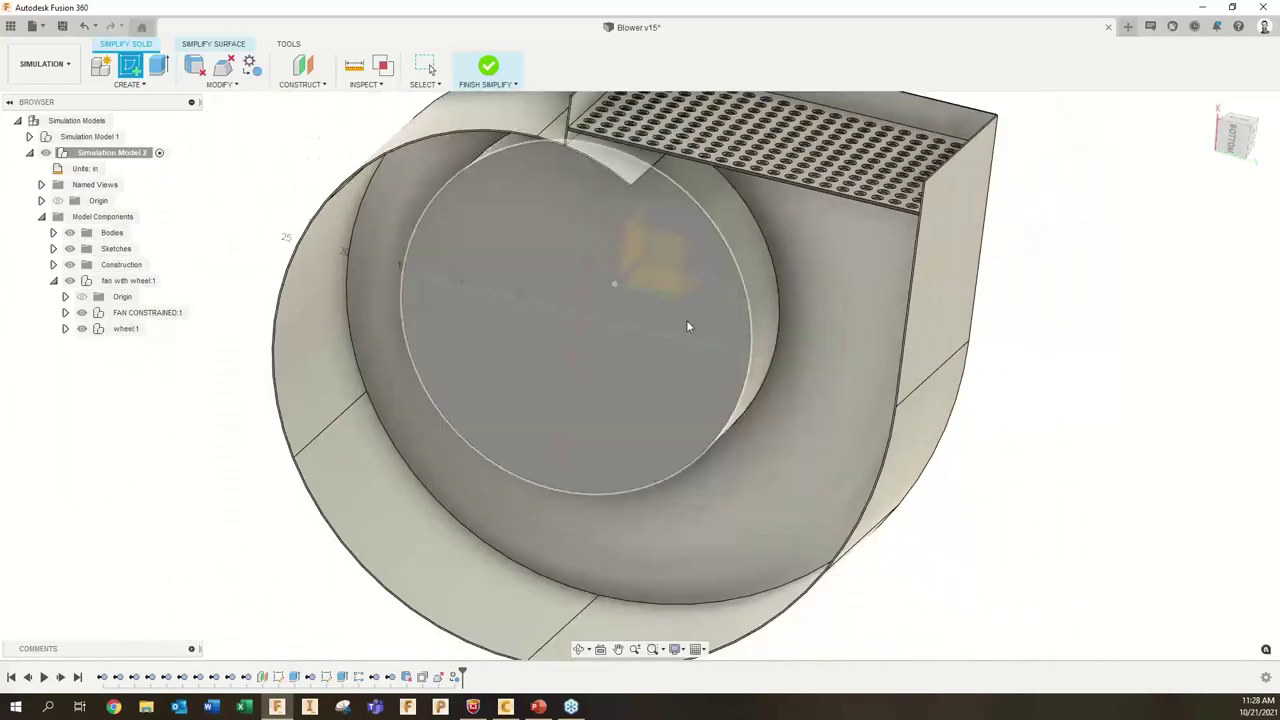
- Sketch a 10 in diameter circle centred on the cylinder's circular face
left_click(687, 322)
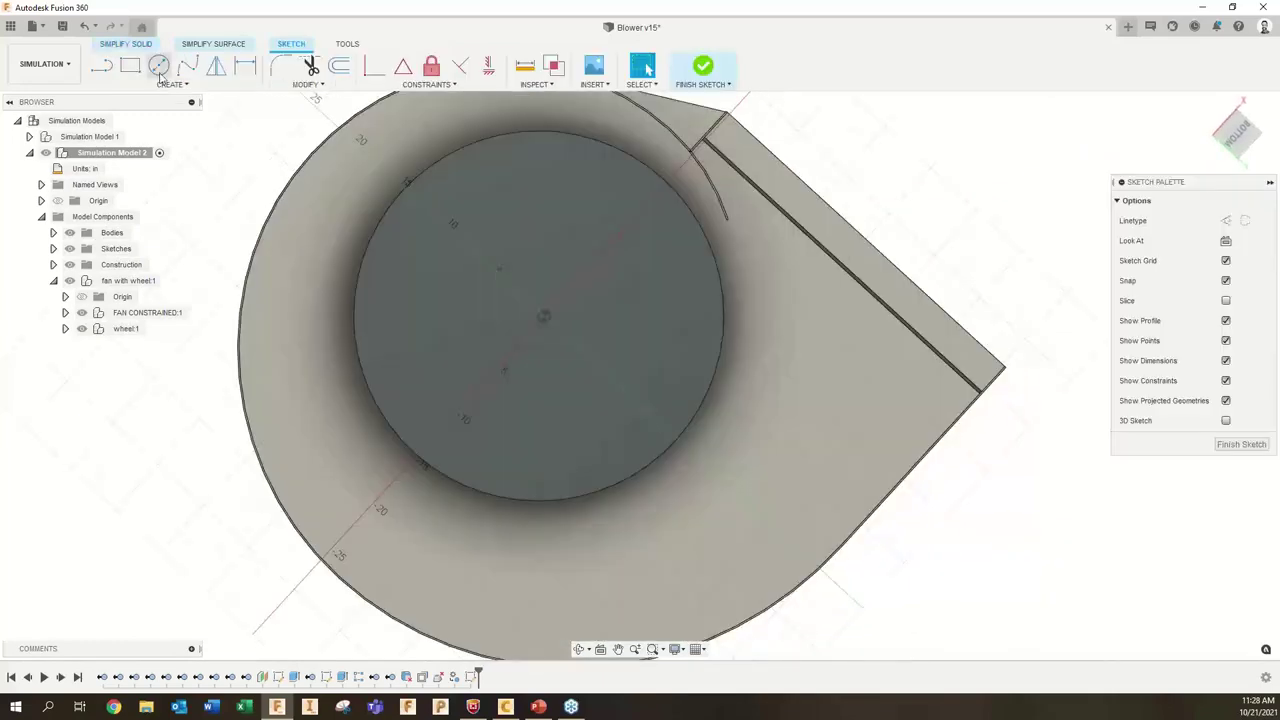
key("c")
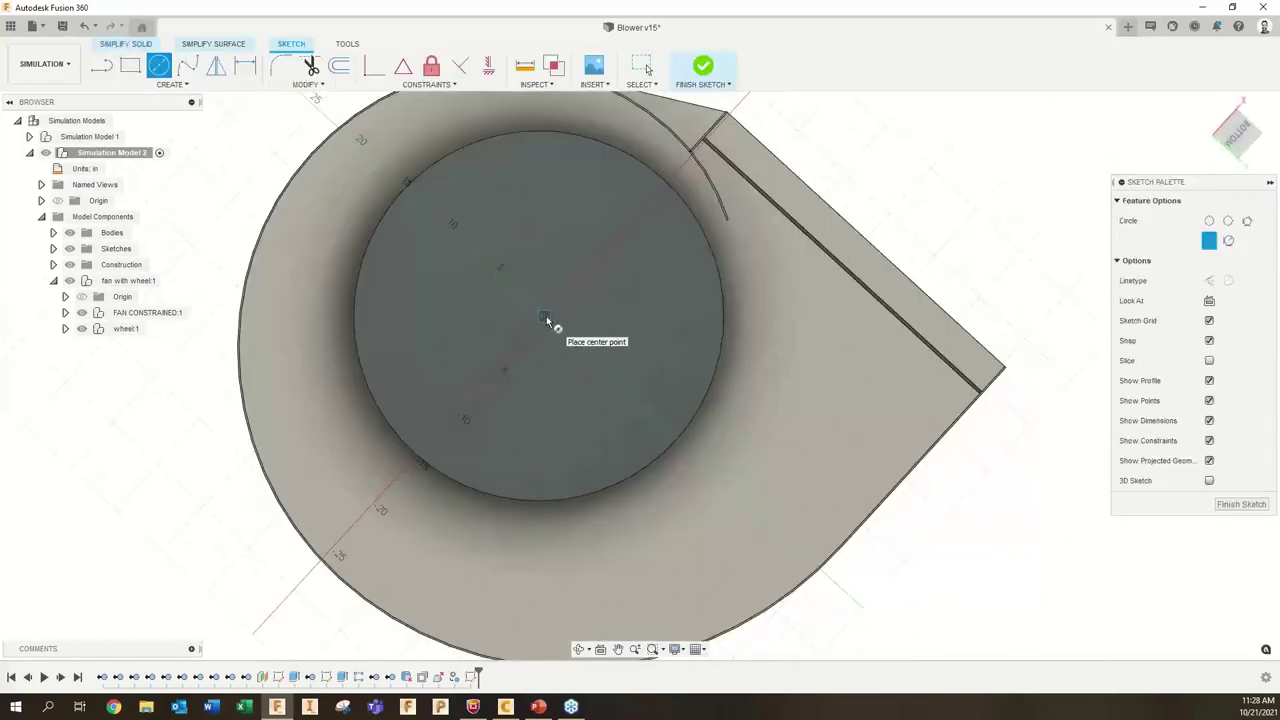
left_click(544, 317)
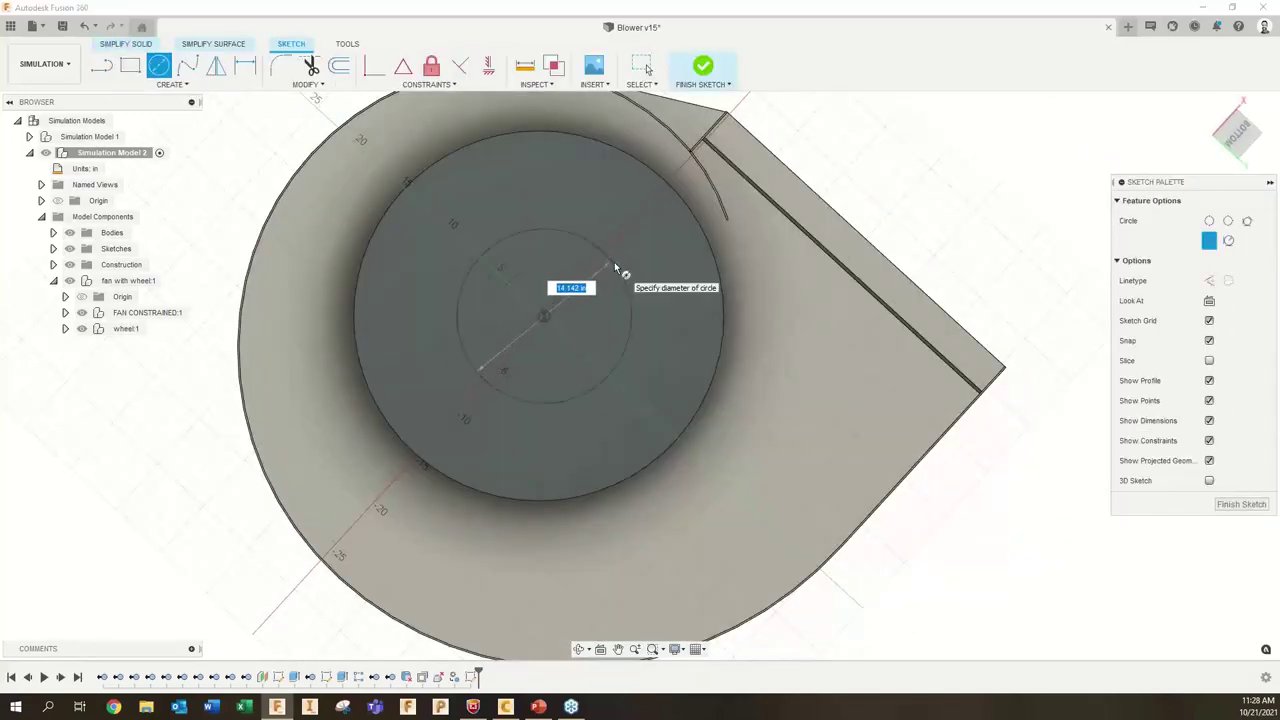
type("10")
key("Return")
key("Escape")
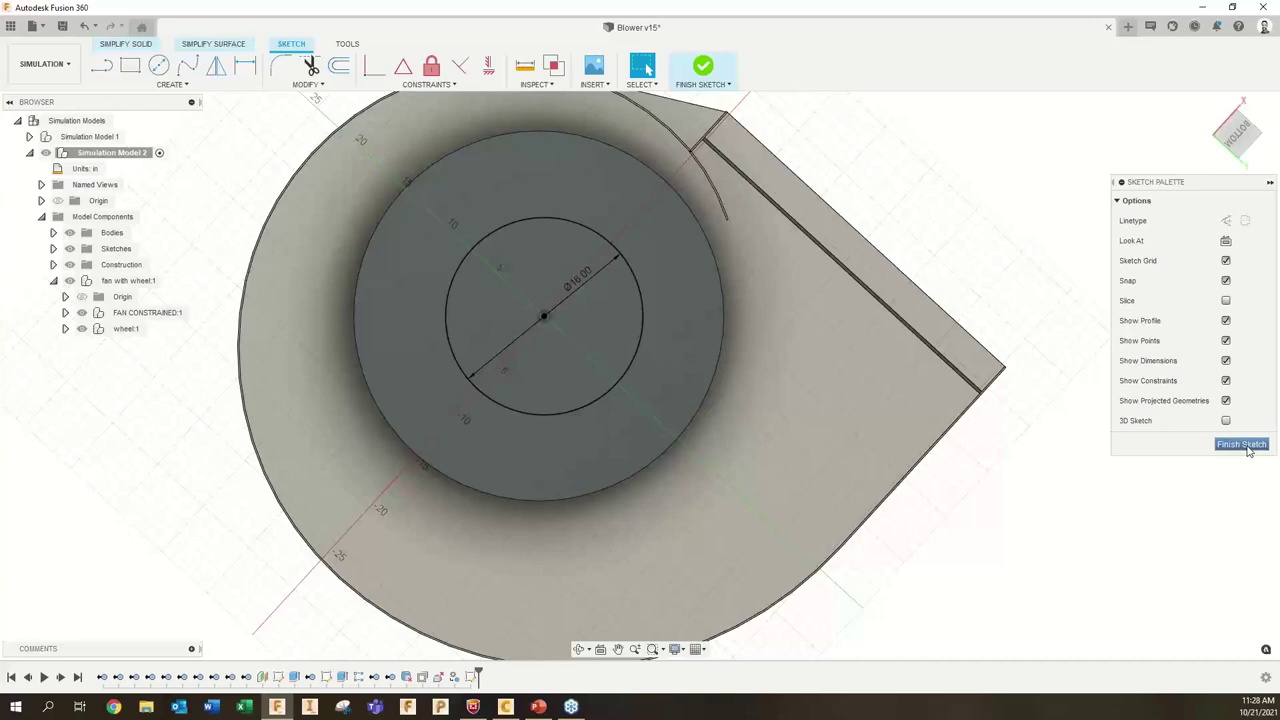
left_click(1243, 446)
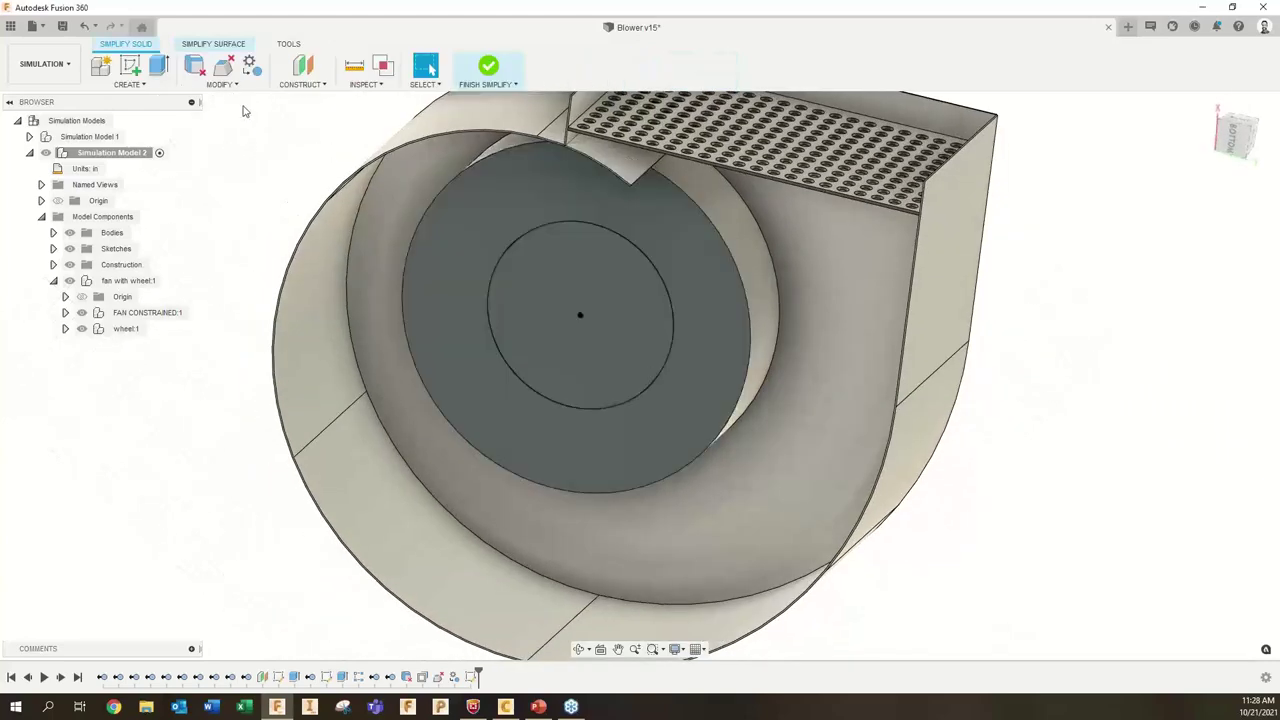
- Split the circular face using the 10 in sketch circle as the splitting tool
left_click(222, 84)
mouse_move(262, 279)
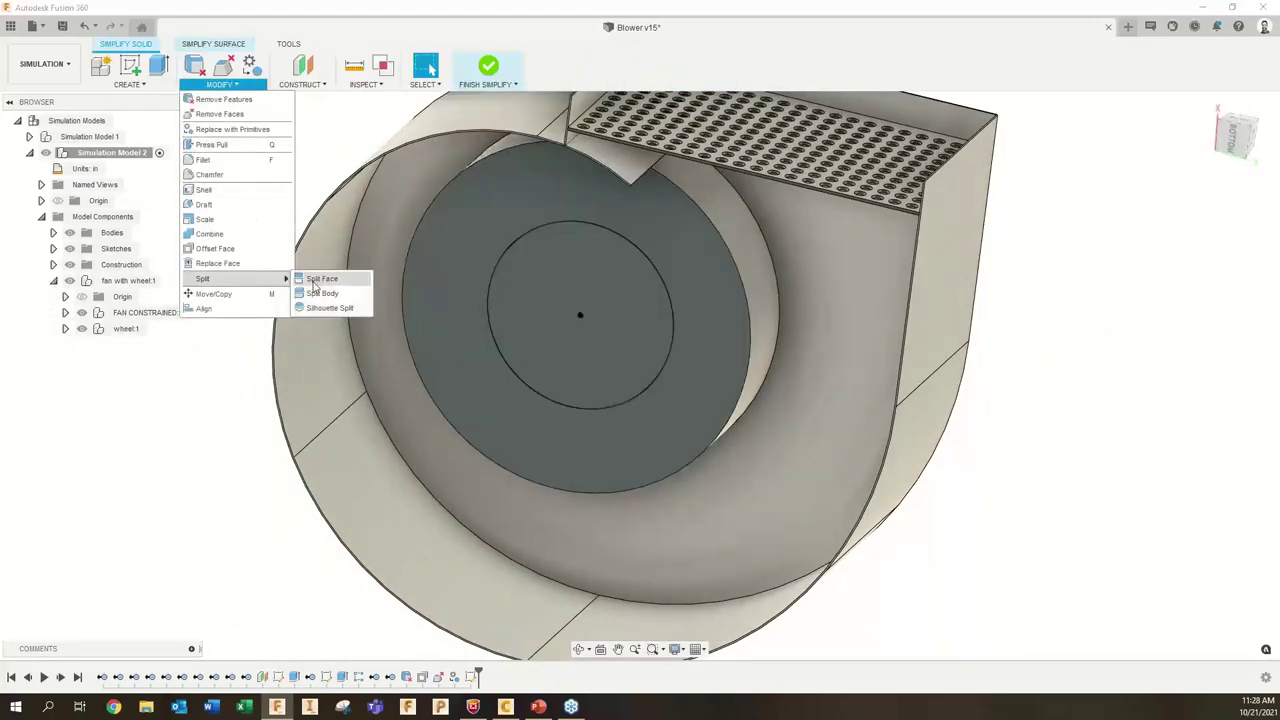
left_click(315, 282)
left_click(671, 218)
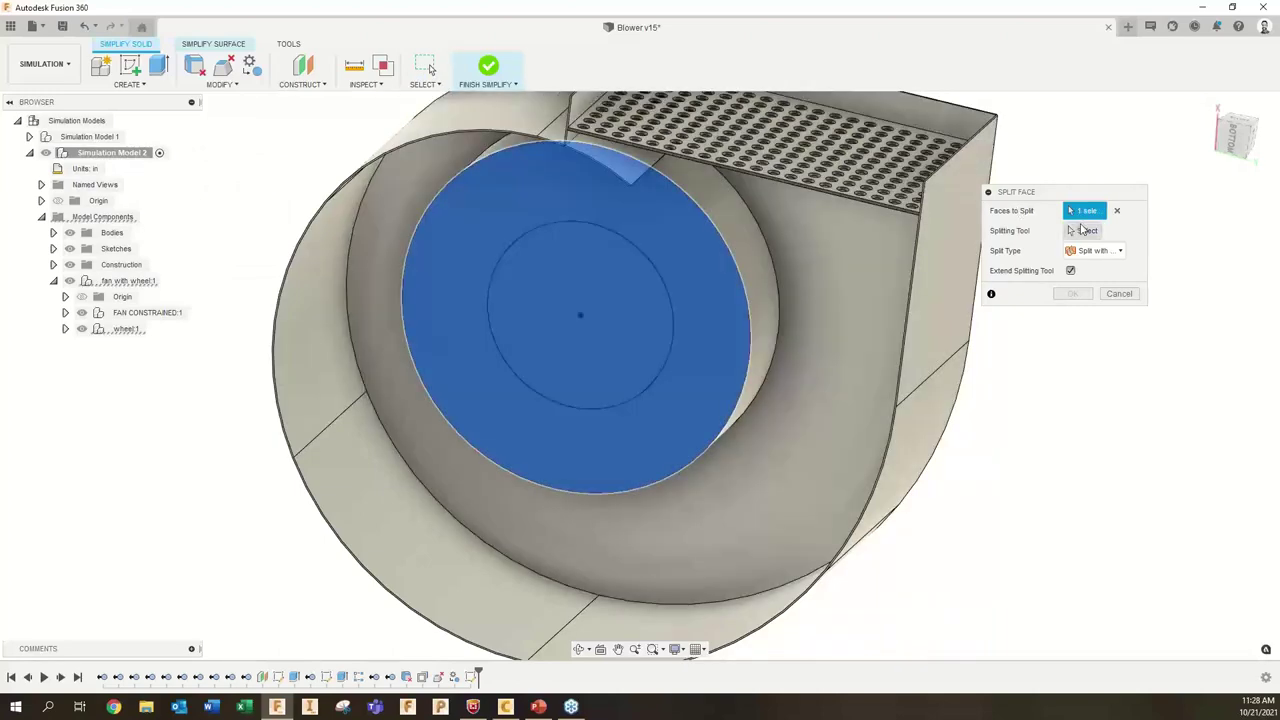
left_click(1083, 229)
left_click(644, 255)
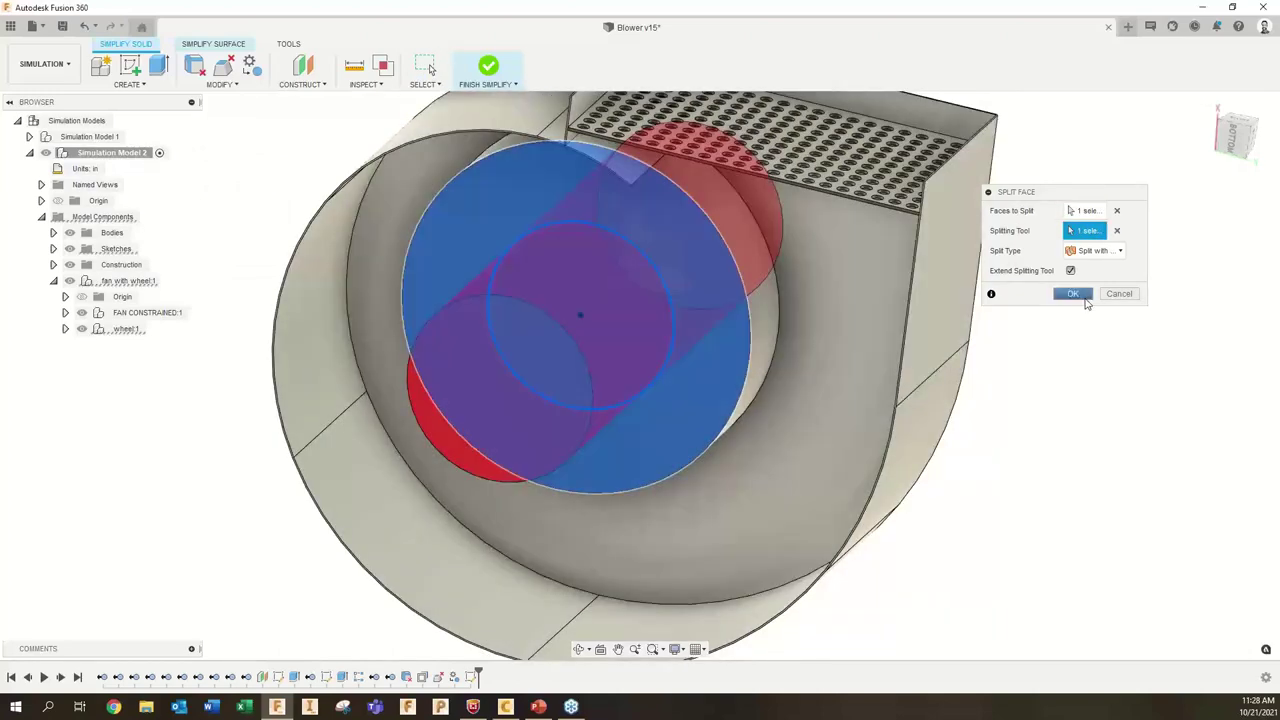
left_click(1074, 294)
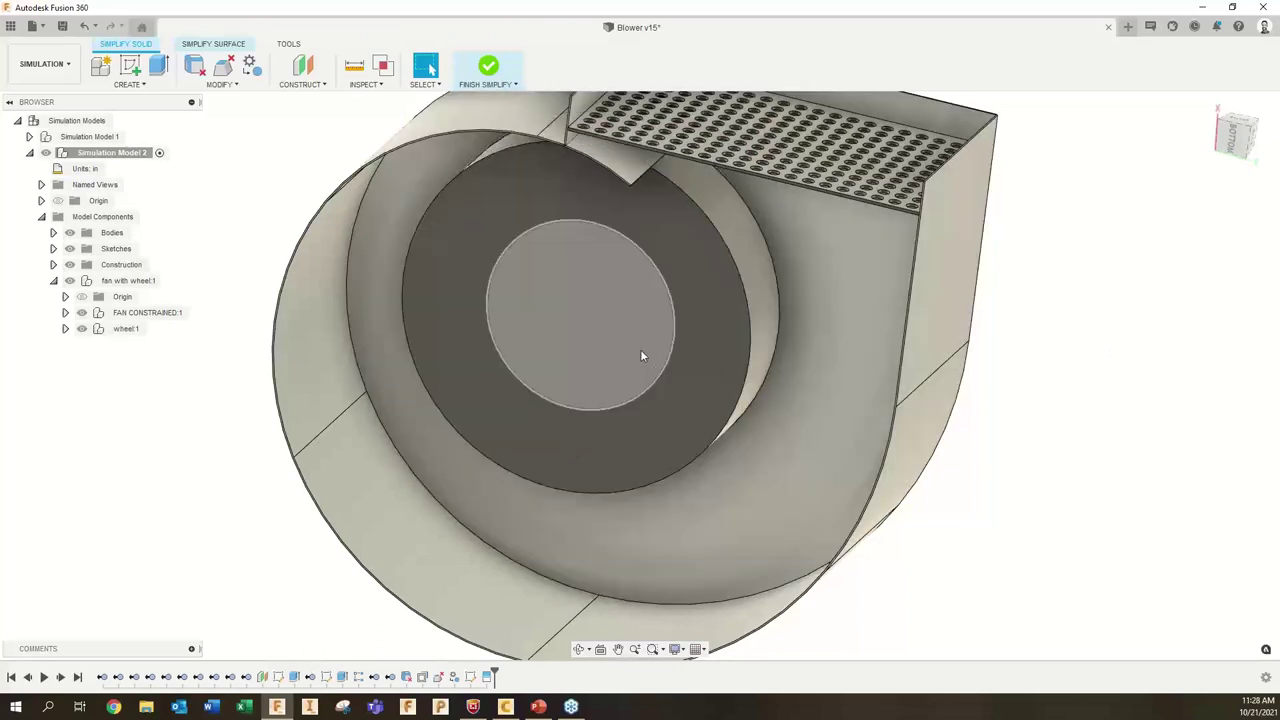
left_click(608, 290)
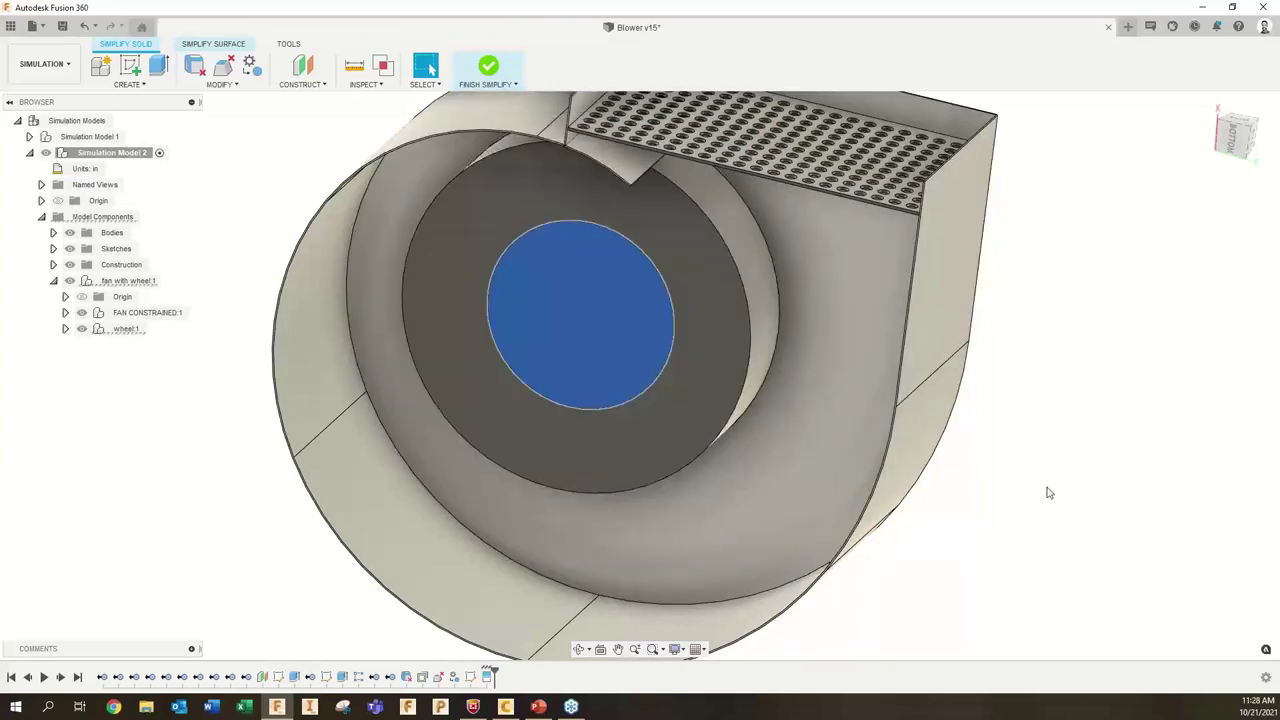
left_click(761, 257)
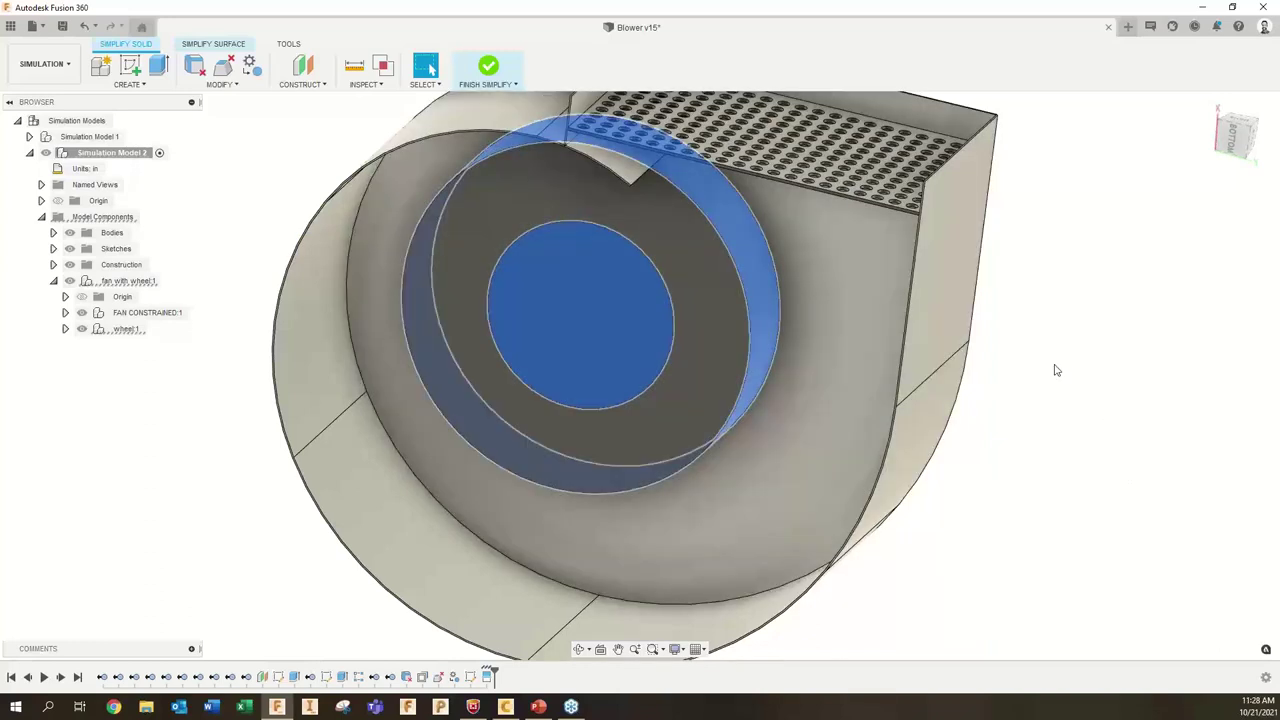
scroll(1003, 386, "down", 3)
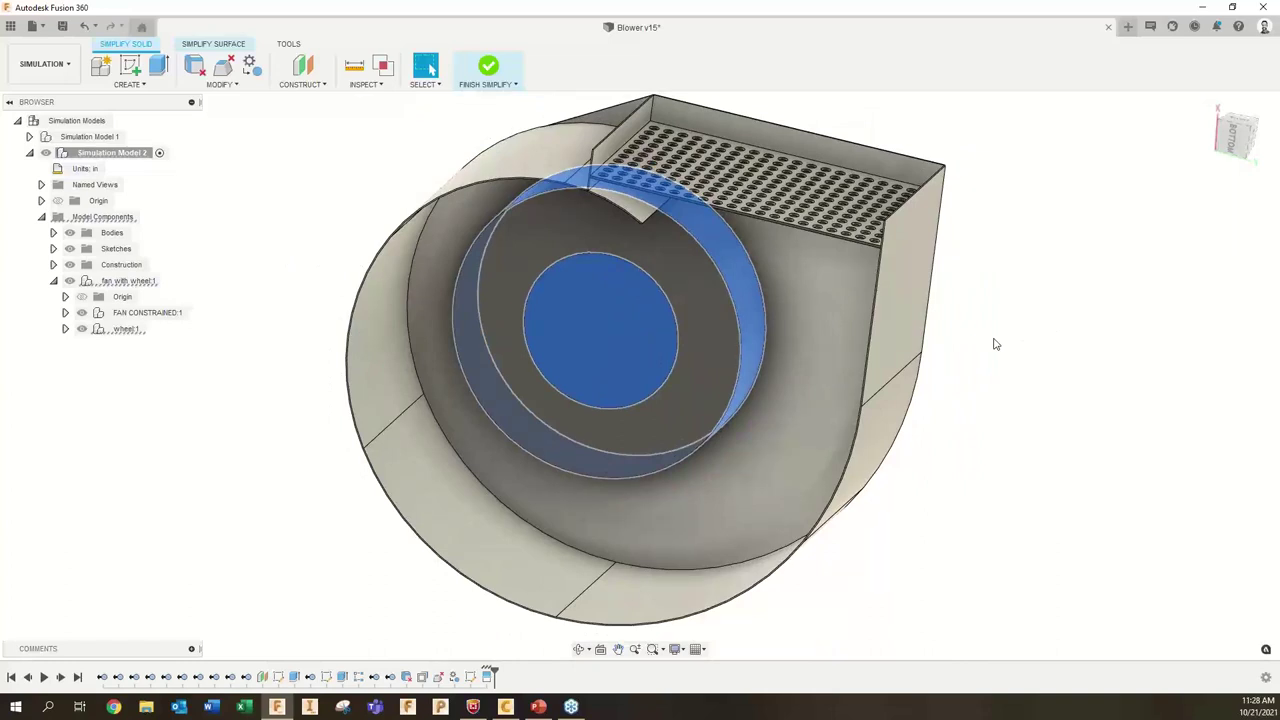
left_click(980, 372)
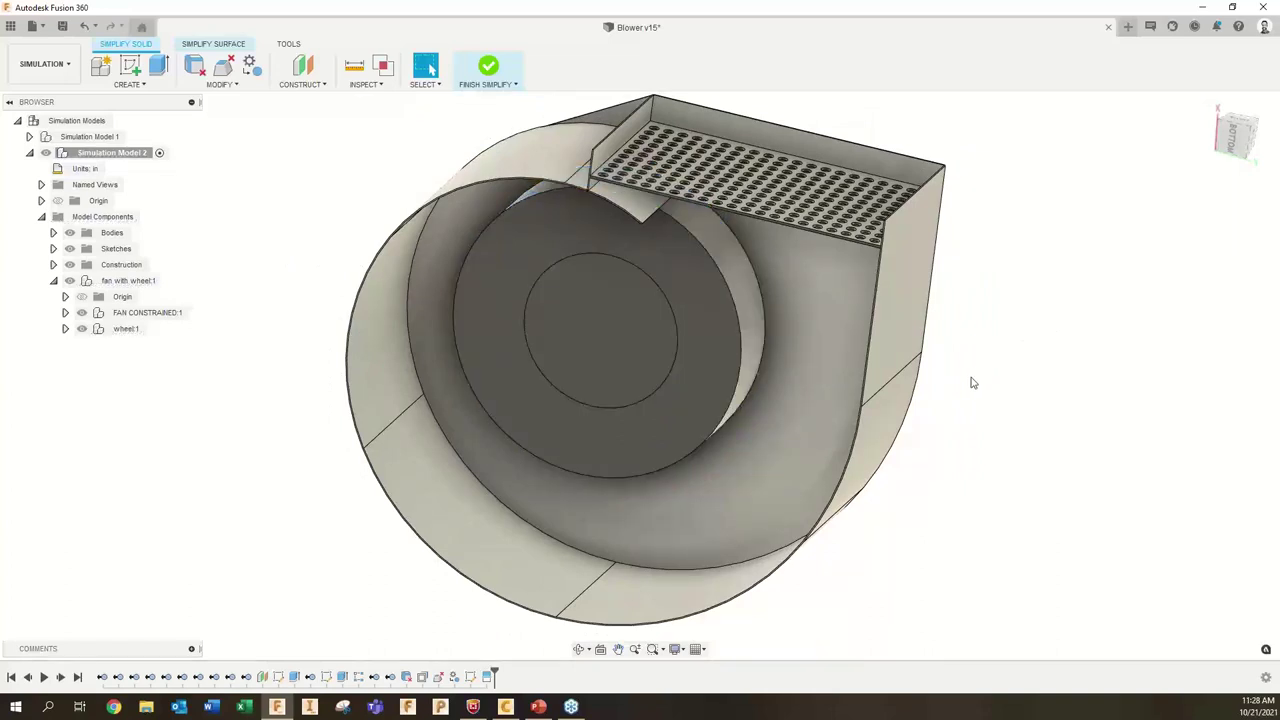
mouse_move(1005, 249)
middle_mouse_down("shift")
mouse_move(1014, 220)
mouse_move(991, 254)
middle_mouse_up("shift")
scroll(677, 172, "up", 5)
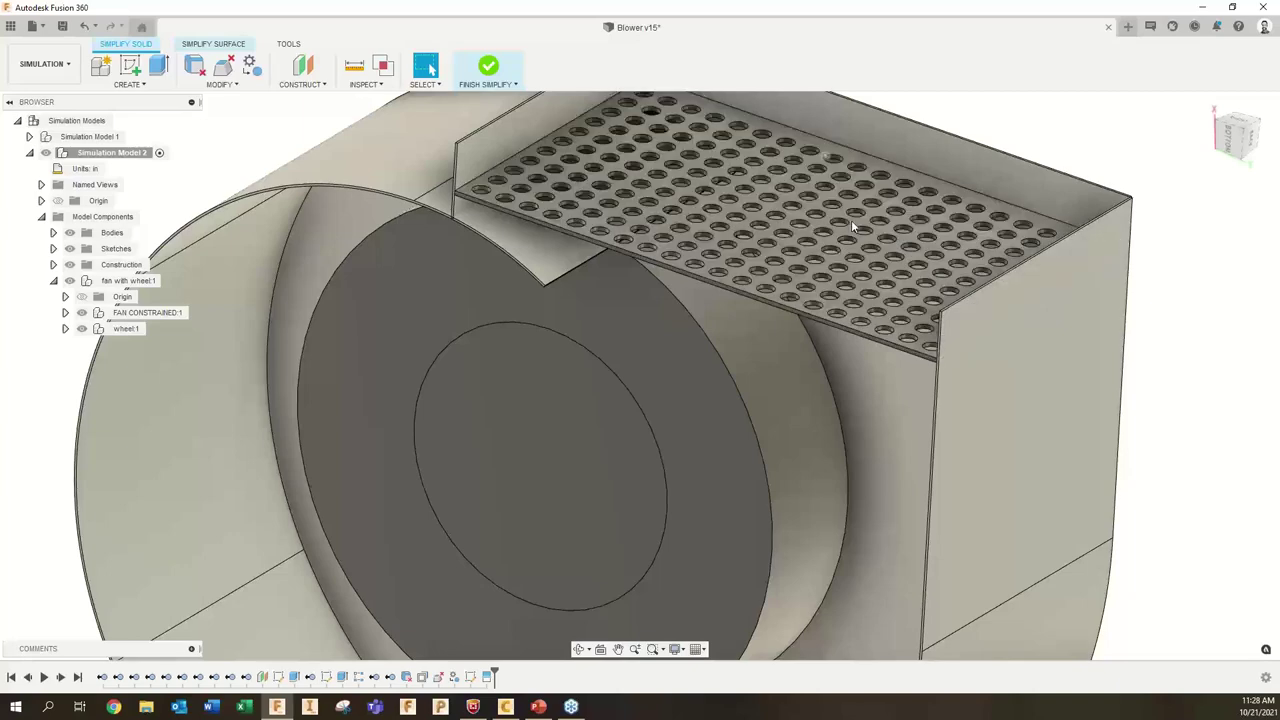
middle_click_drag(828, 153, 859, 219, "shift")
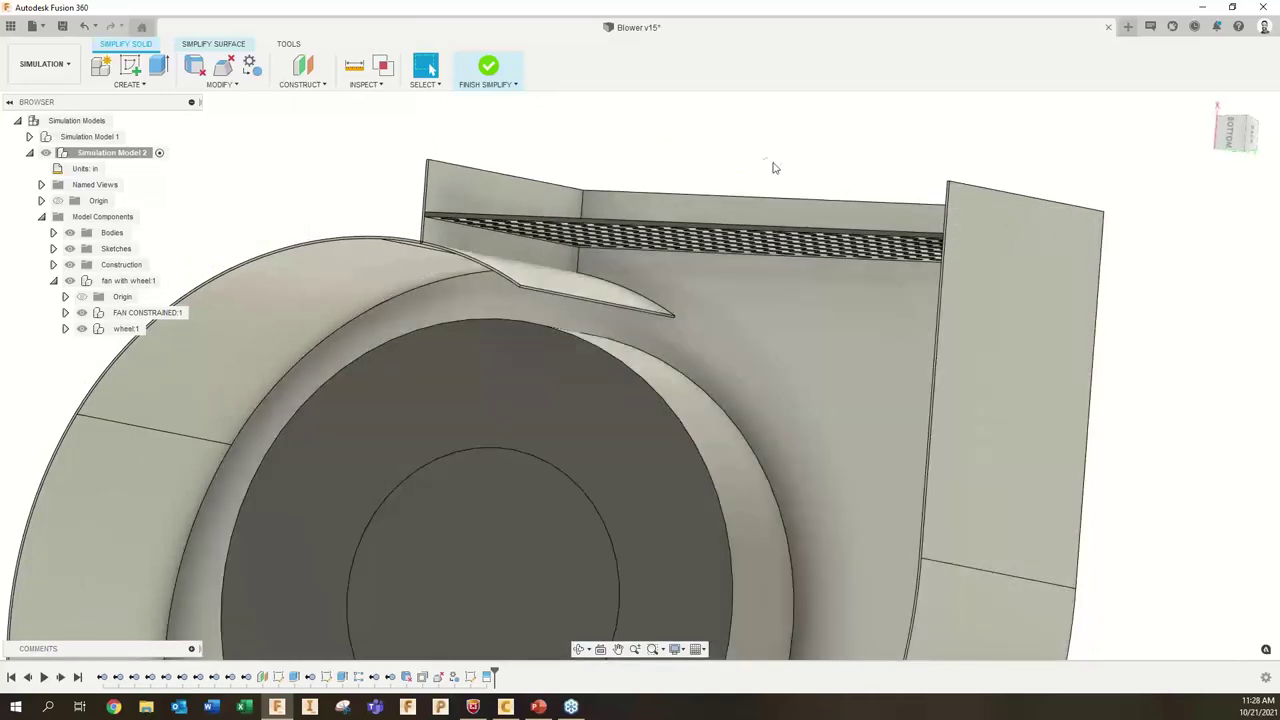
middle_click_drag(771, 166, 806, 255, "shift")
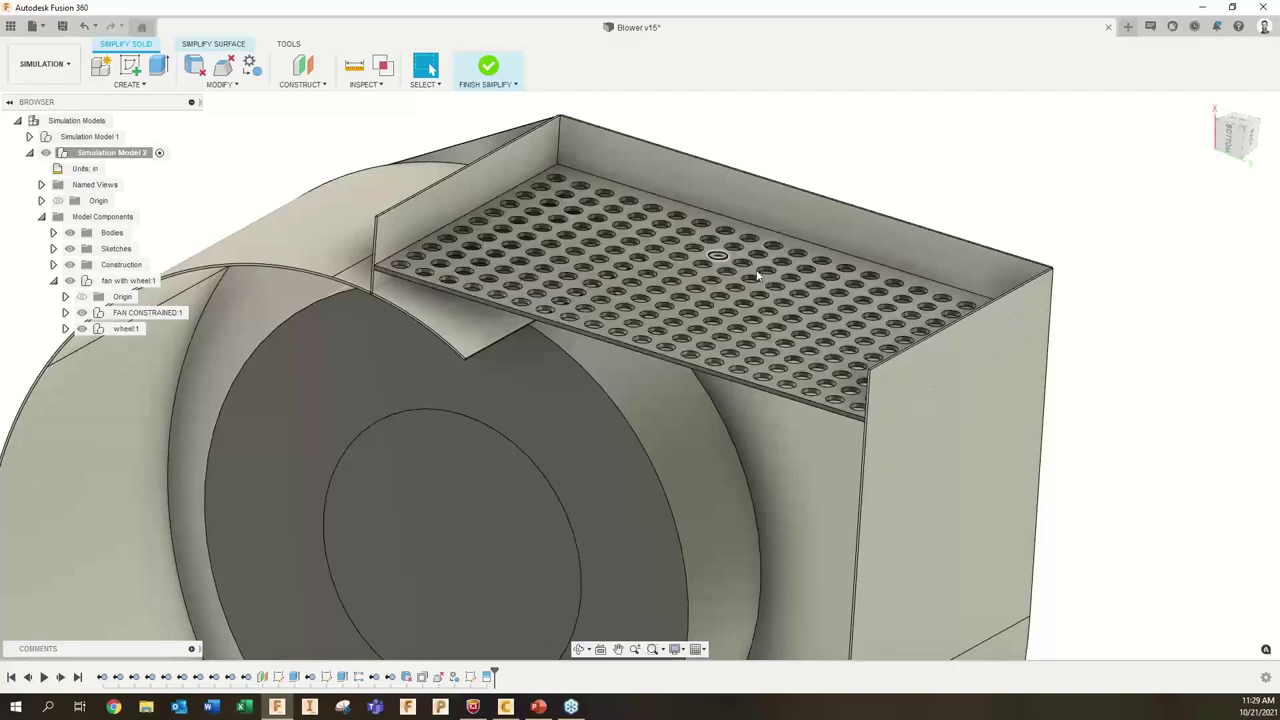
scroll(787, 248, "up", 2)
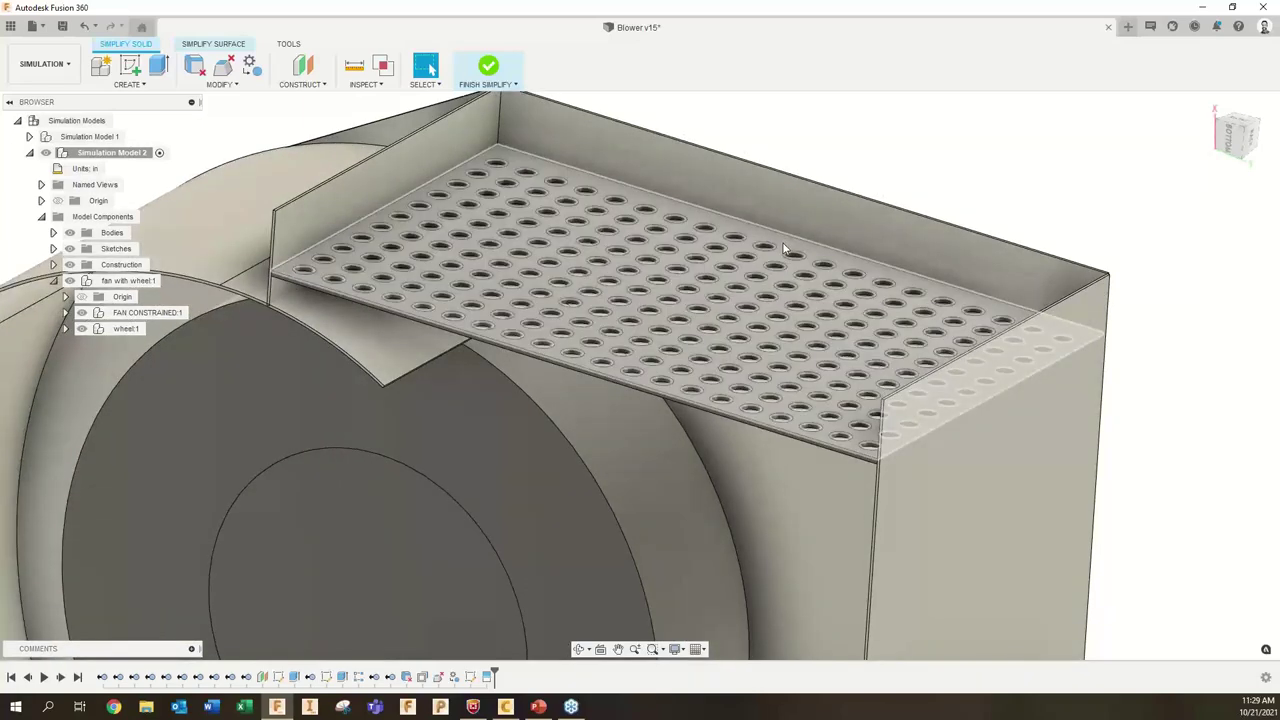
scroll(785, 248, "down", 2)
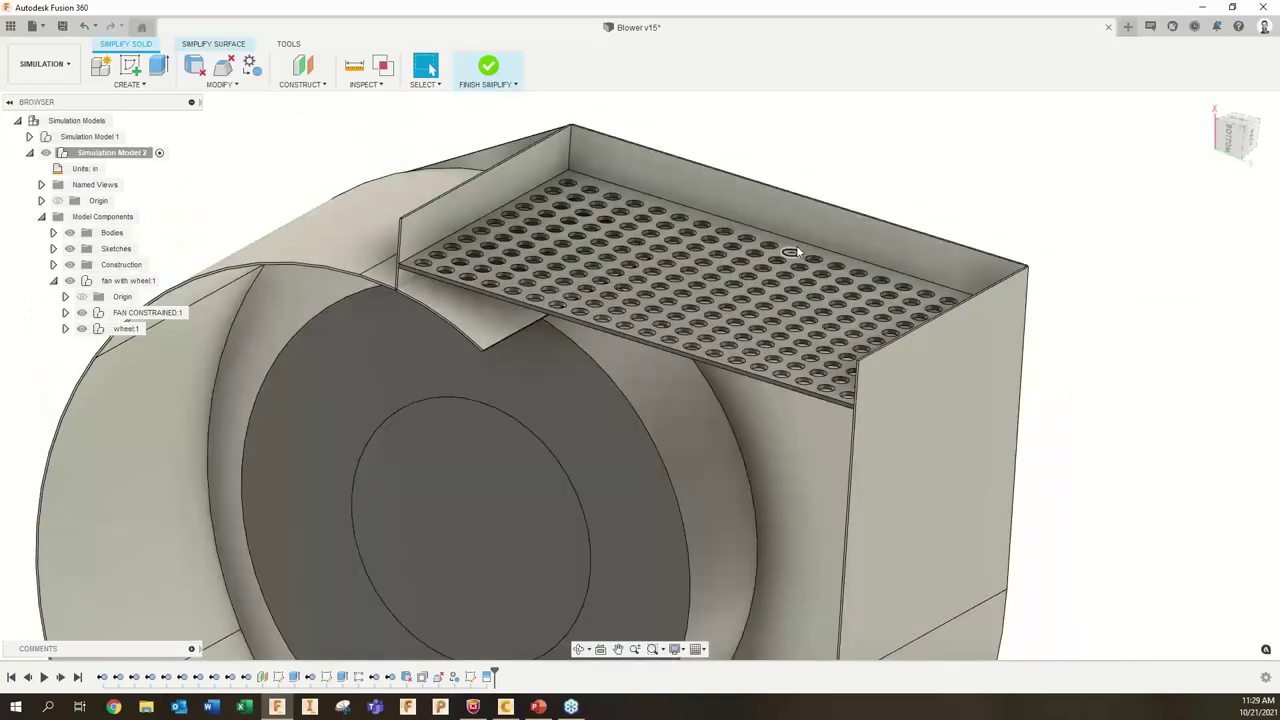
scroll(784, 242, "up", 3)
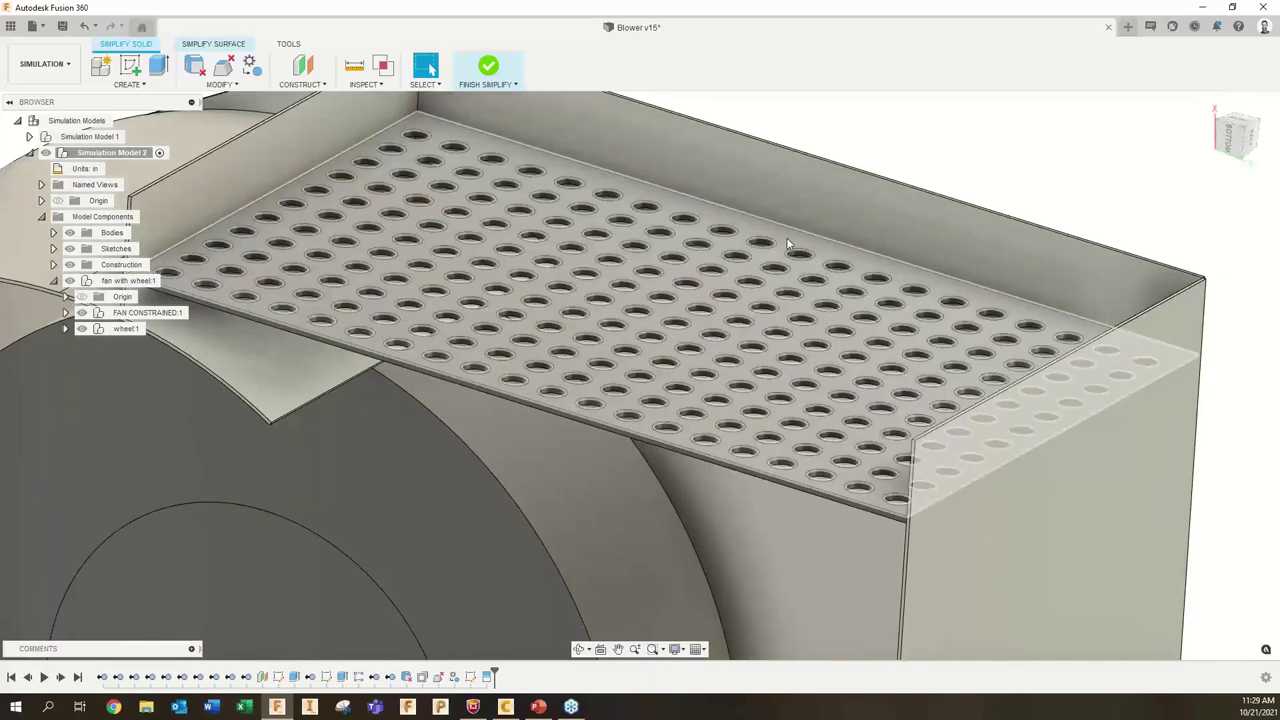
scroll(787, 244, "down", 2)
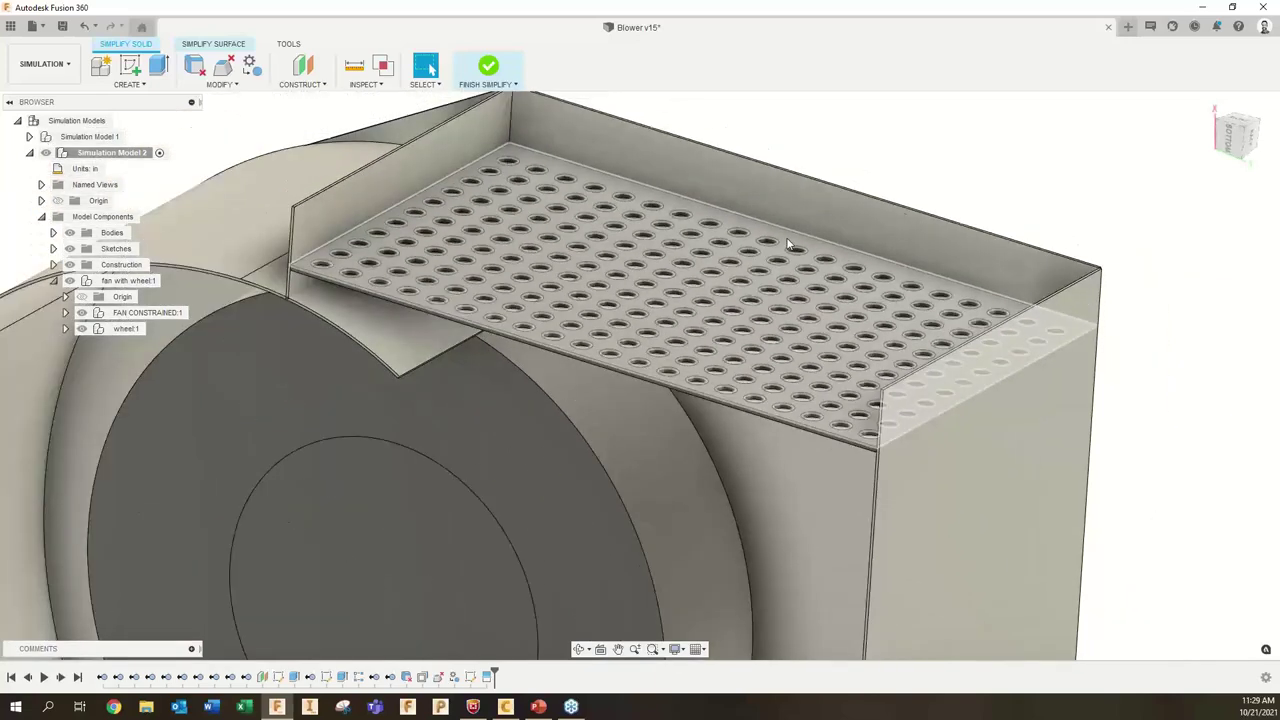
scroll(780, 250, "up", 3)
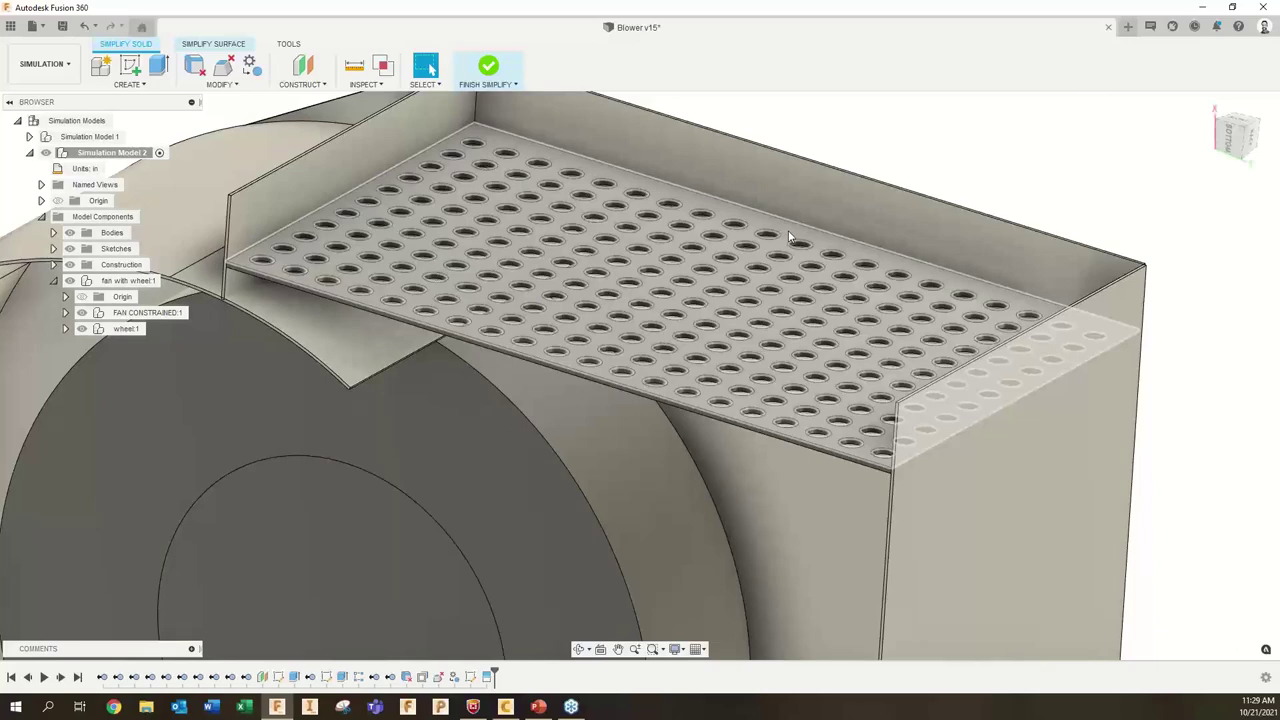
scroll(789, 237, "down", 3)
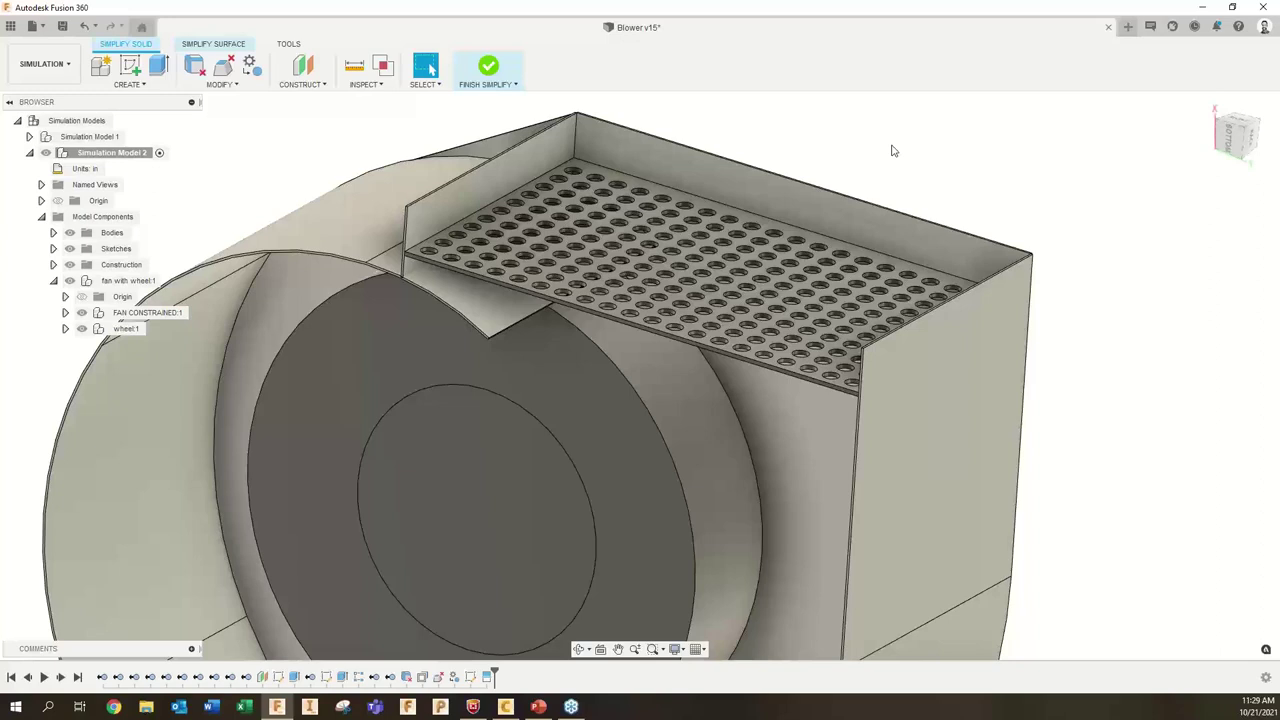
- Replace the perforated plate body with a Box primitive, Simplified Primitive (1):1
left_click(251, 65)
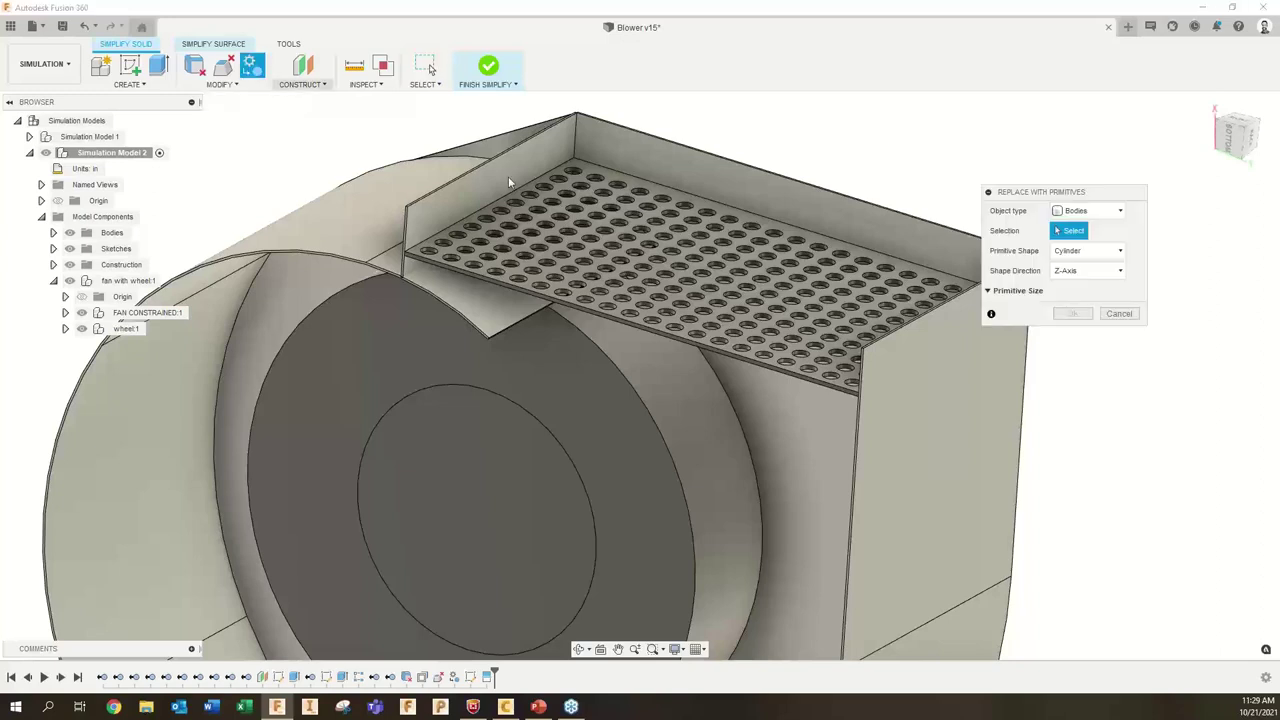
left_click(743, 278)
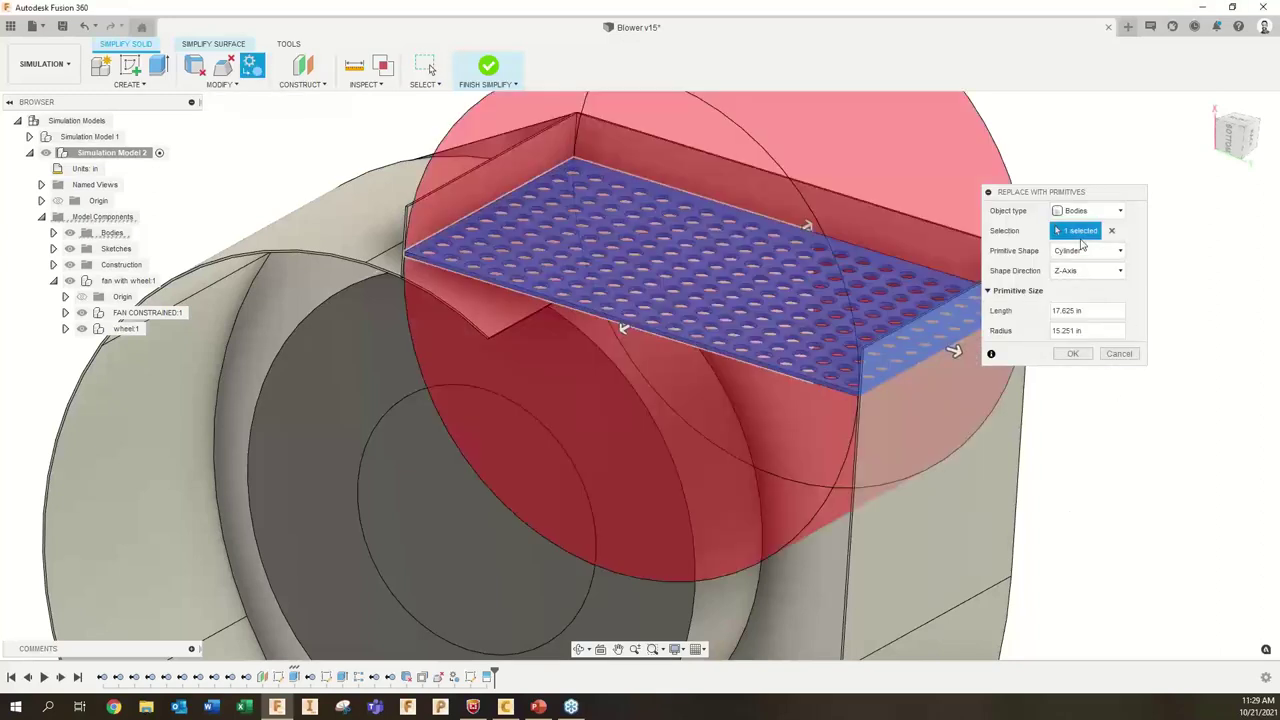
left_click(1082, 250)
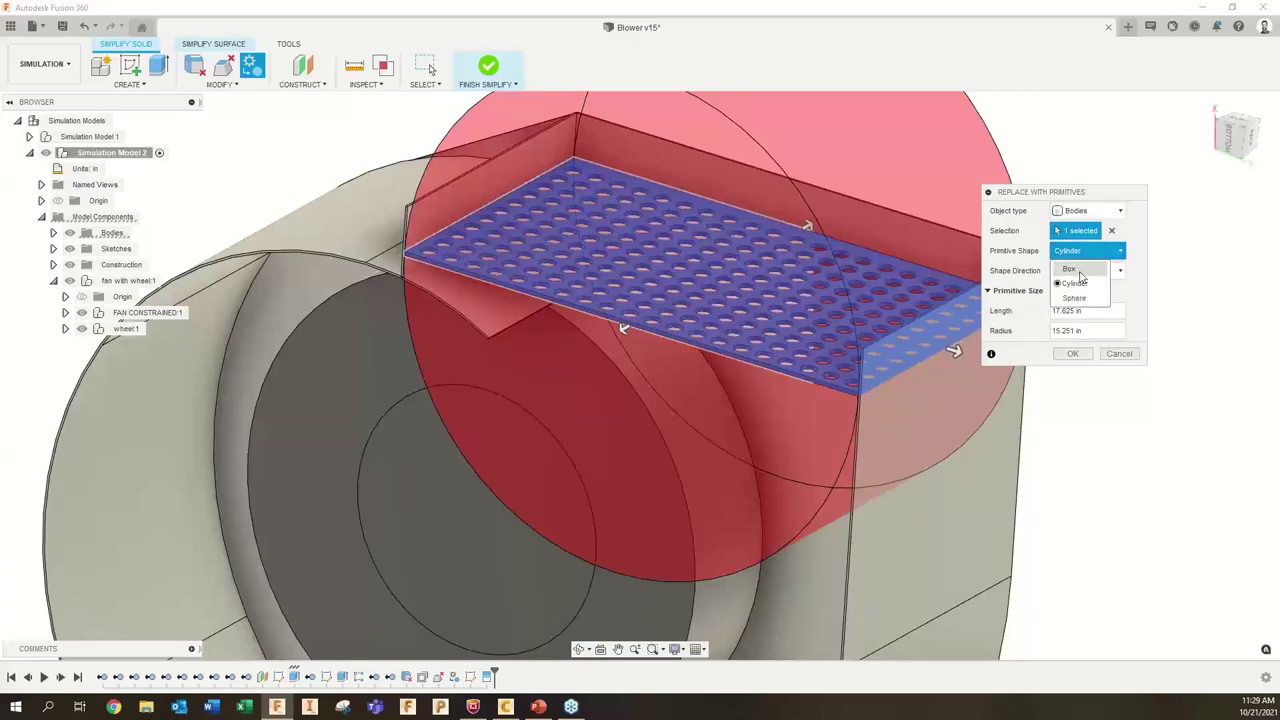
left_click(1070, 269)
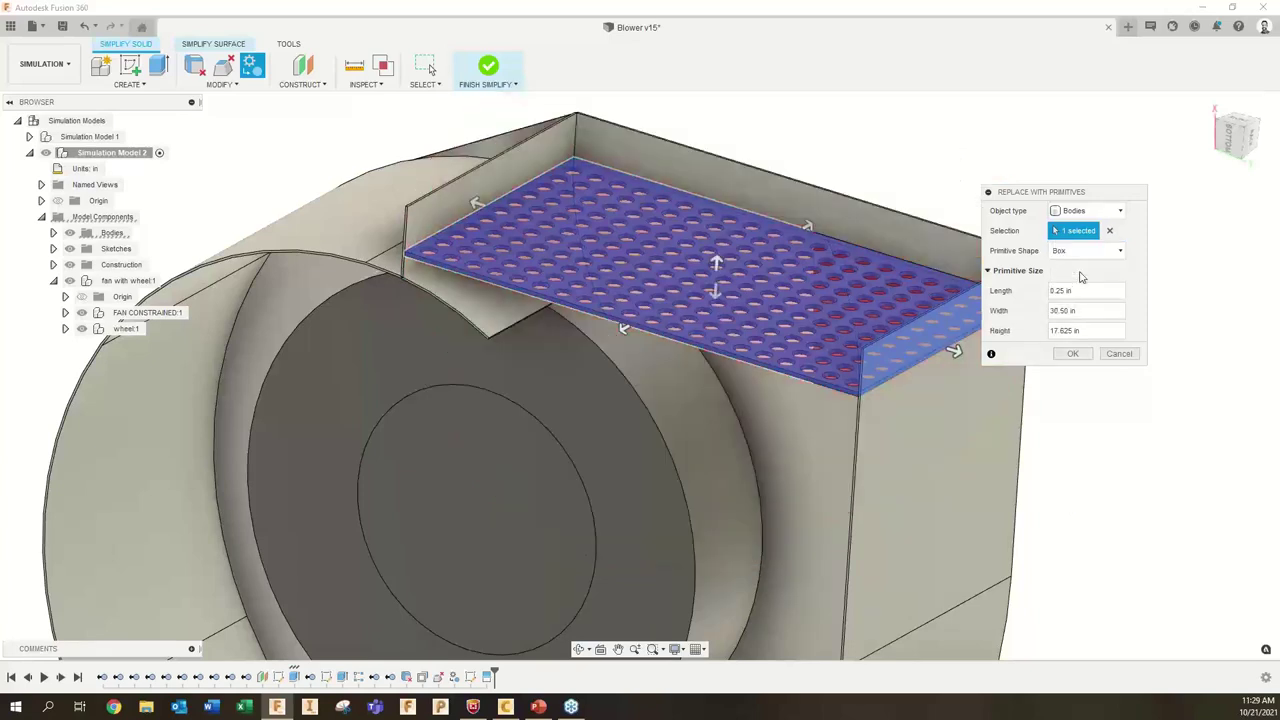
left_click(1072, 355)
left_click(1072, 355)
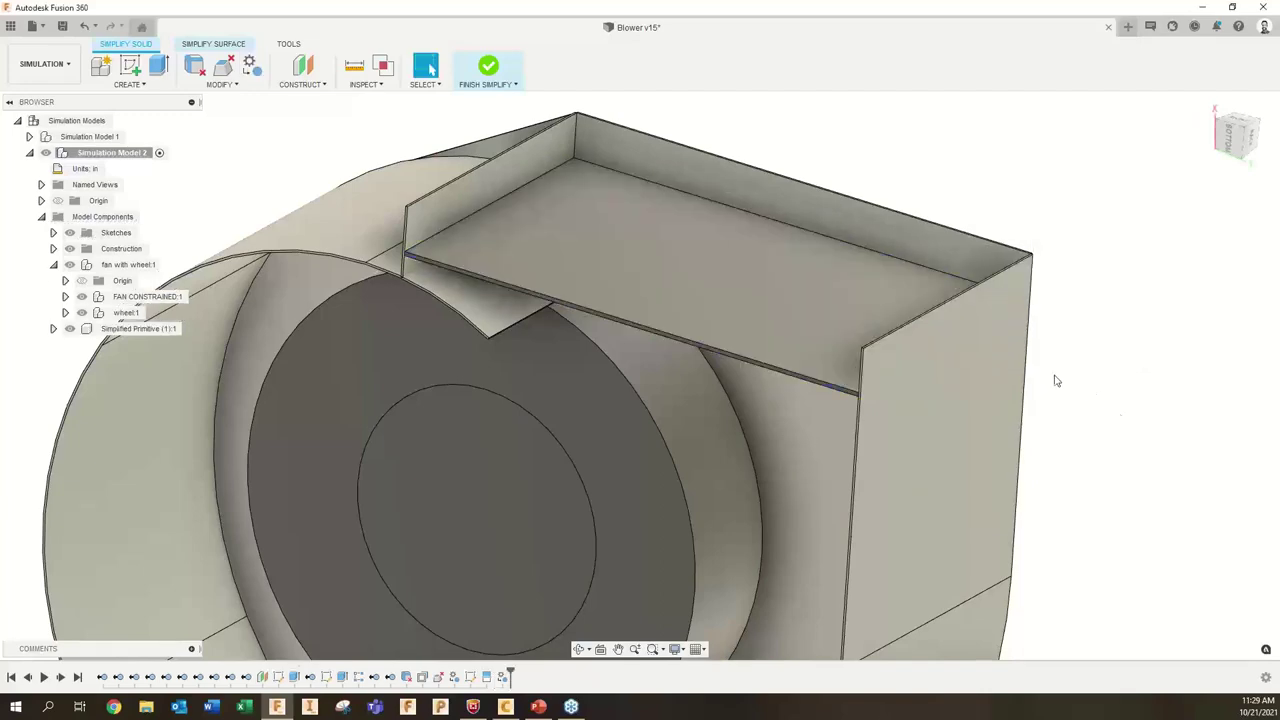
middle_click_drag(978, 298, 940, 208, "shift")
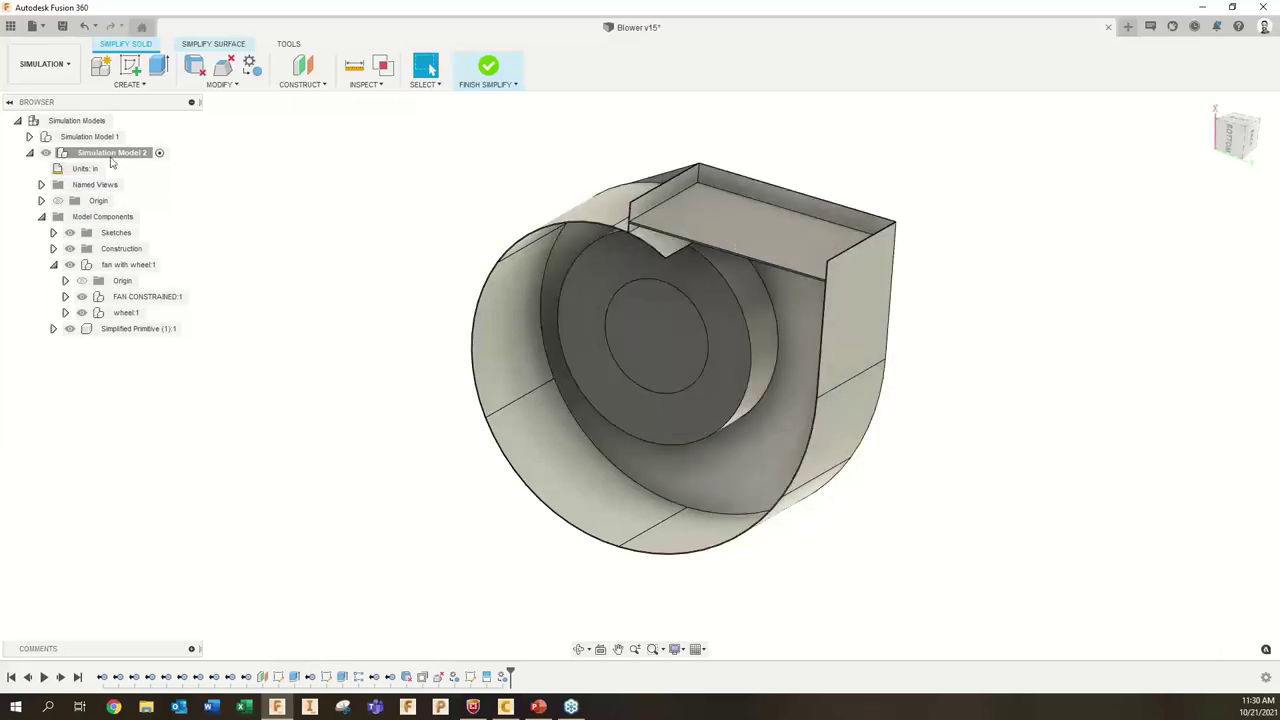
- Show all bodies of Simulation Model 2 and orbit to a front-top view of the housing's inlet hole
right_click(113, 156)
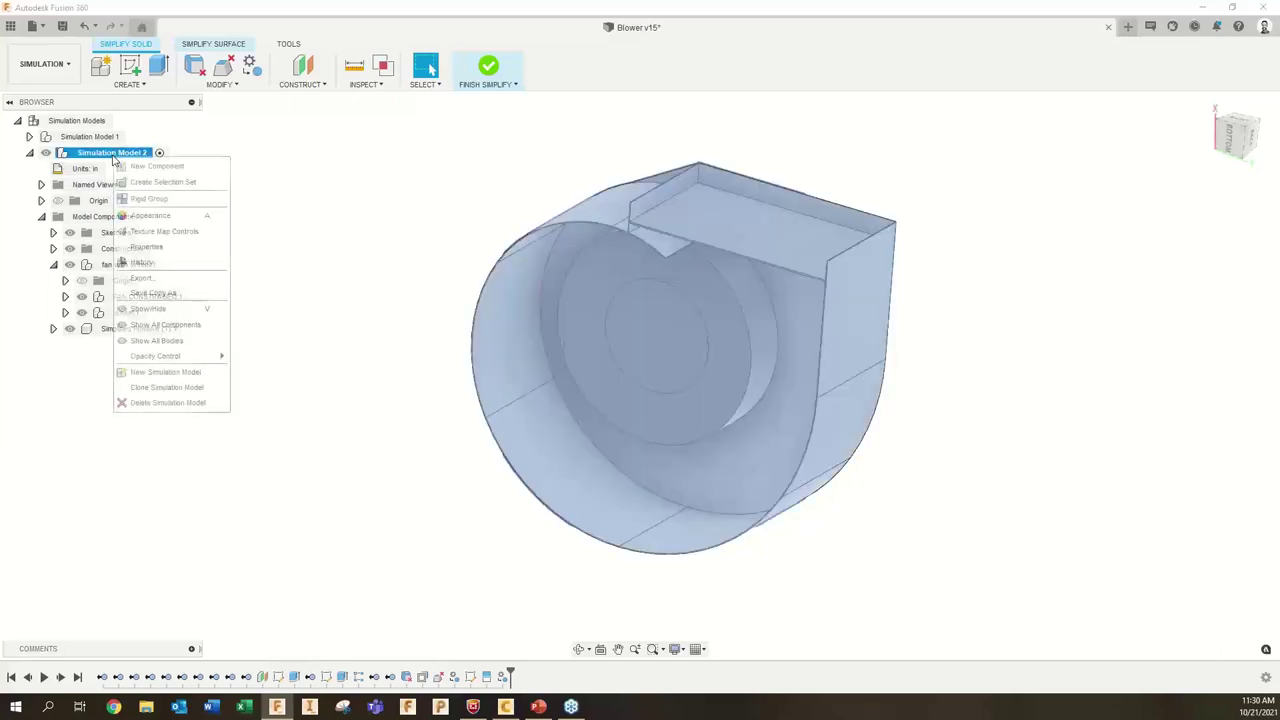
left_click(150, 341)
scroll(694, 251, "up", 3)
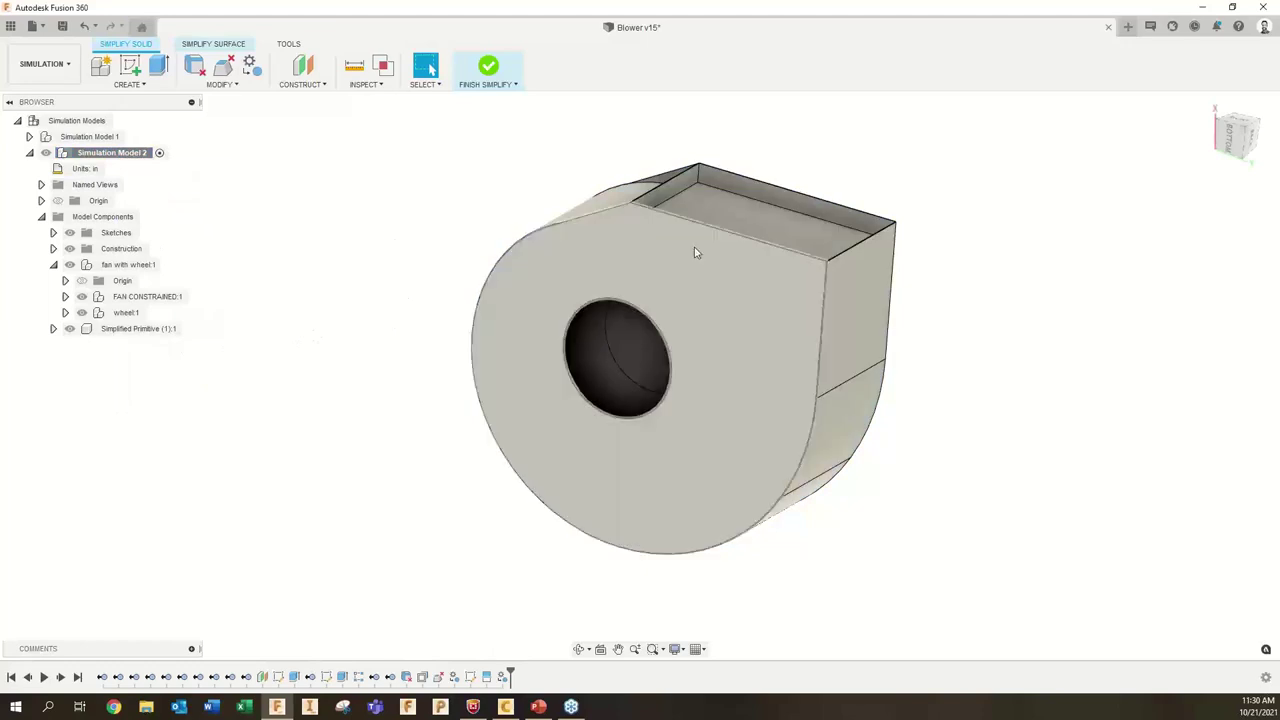
middle_click_drag(700, 354, 724, 333, "shift")
left_click_drag(781, 313, 700, 345)
key("Escape")
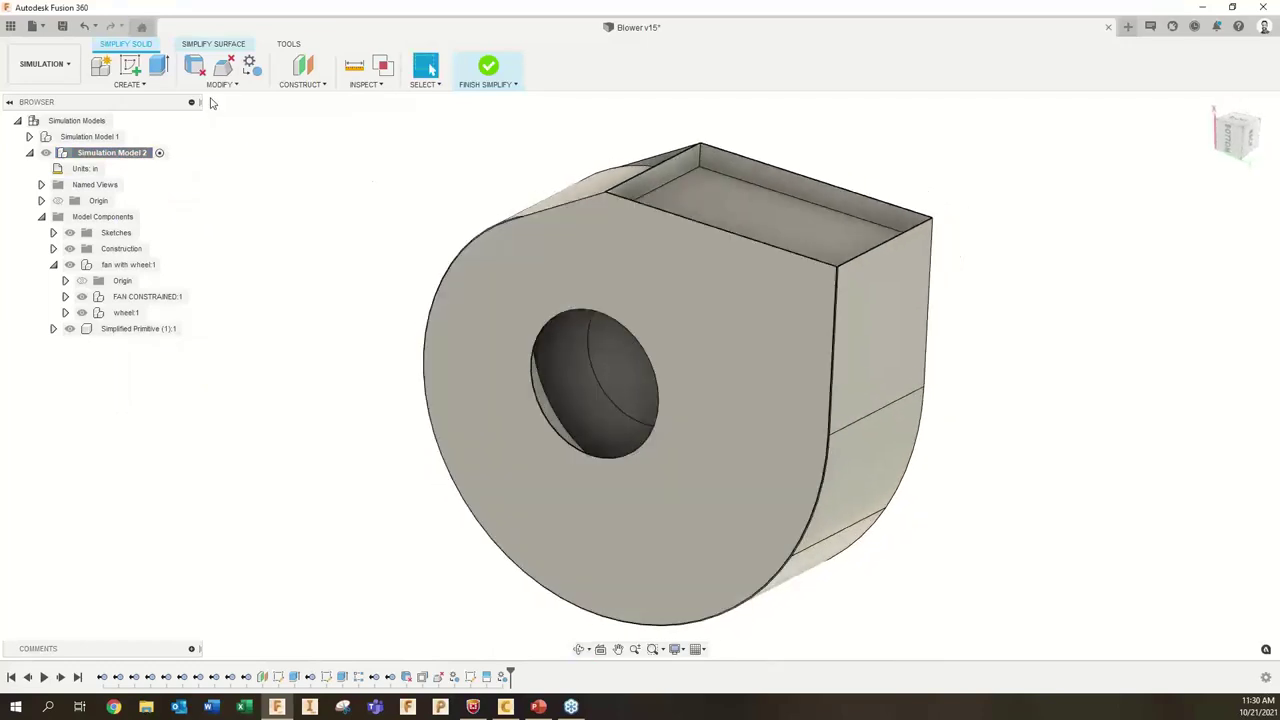
- Cap the circular inlet hole with a patch surface in Simplify Surface
left_click(214, 47)
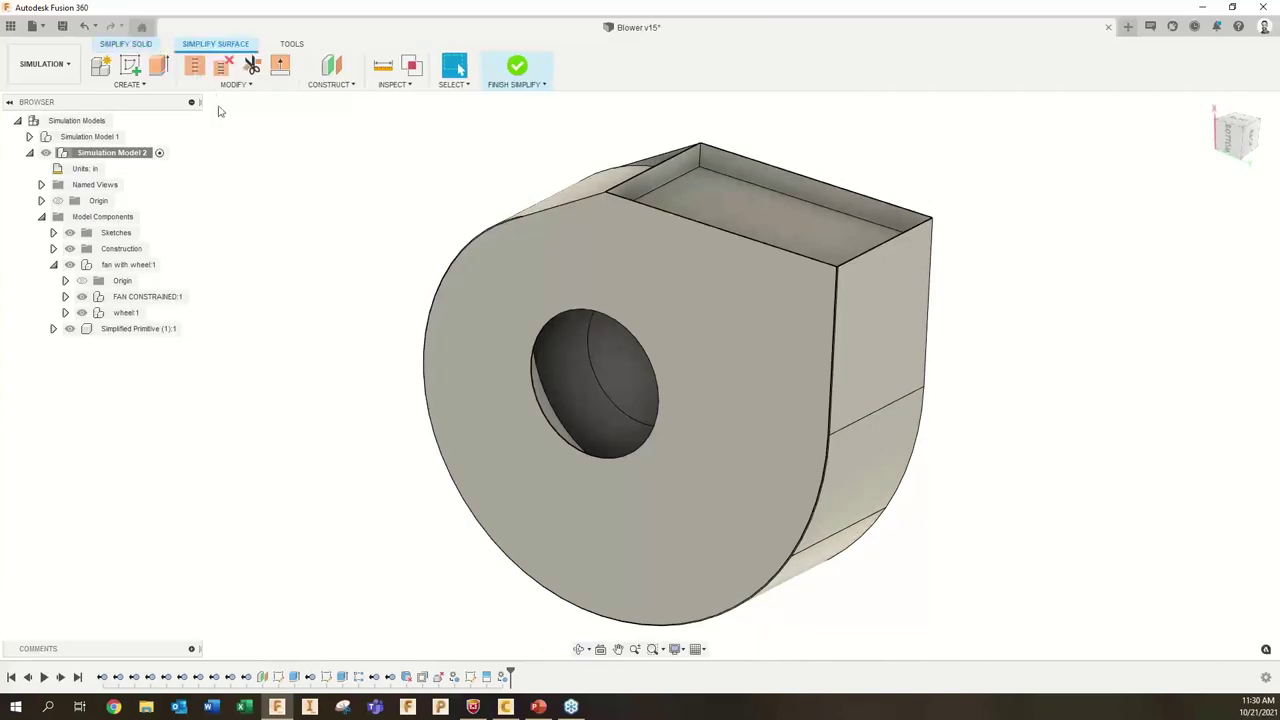
left_click(158, 88)
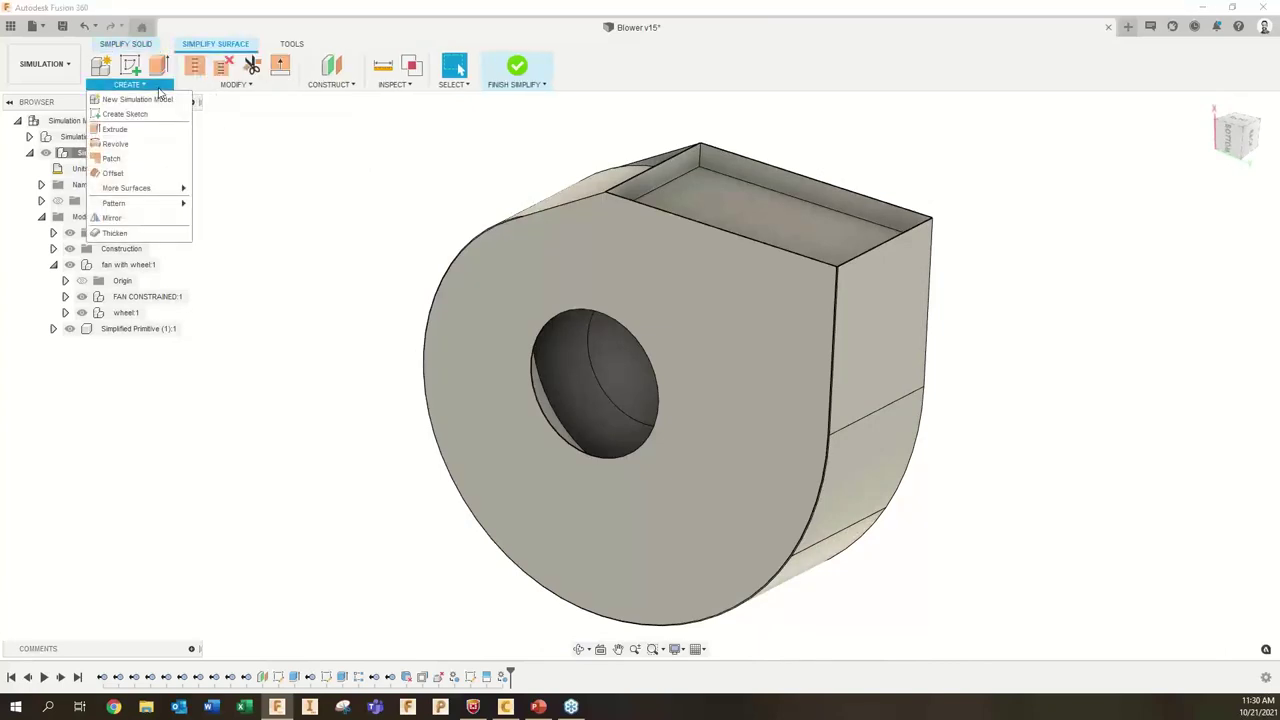
left_click(112, 158)
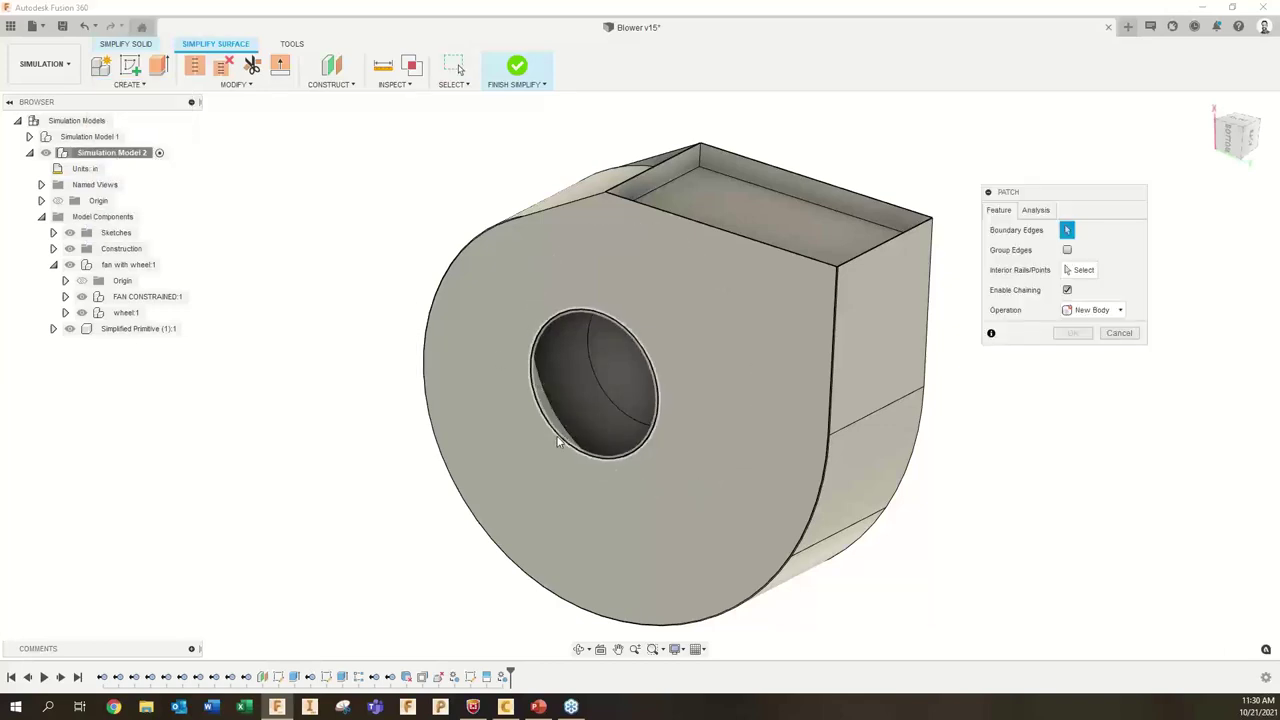
left_click(620, 452)
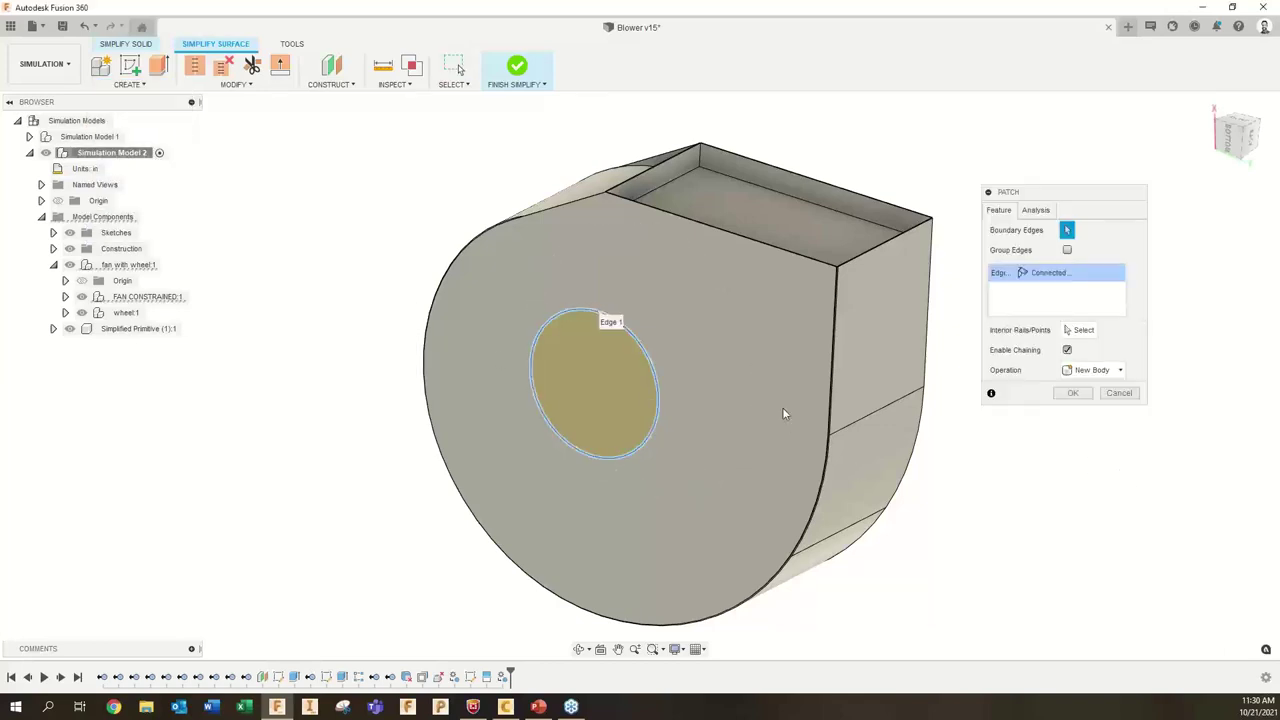
left_click(1073, 393)
- Patch the rectangular top opening using its four boundary edges
left_click(140, 84)
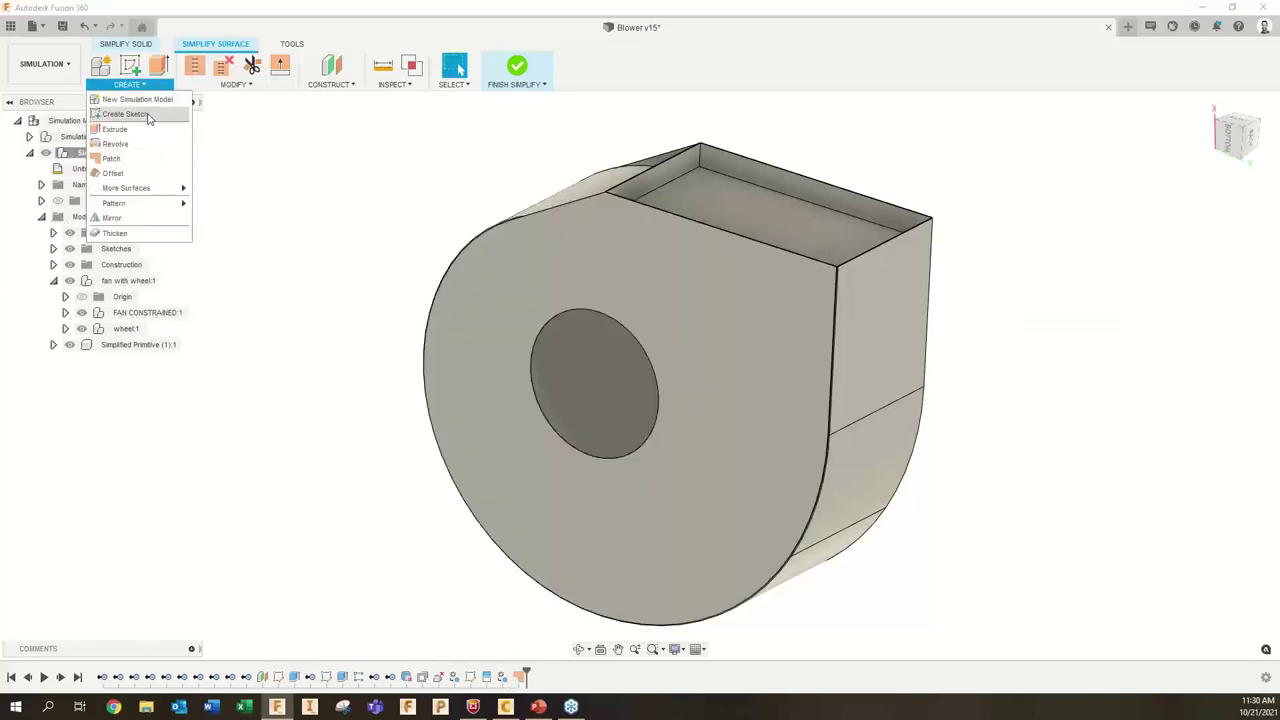
left_click(120, 150)
scroll(722, 145, "up", 5)
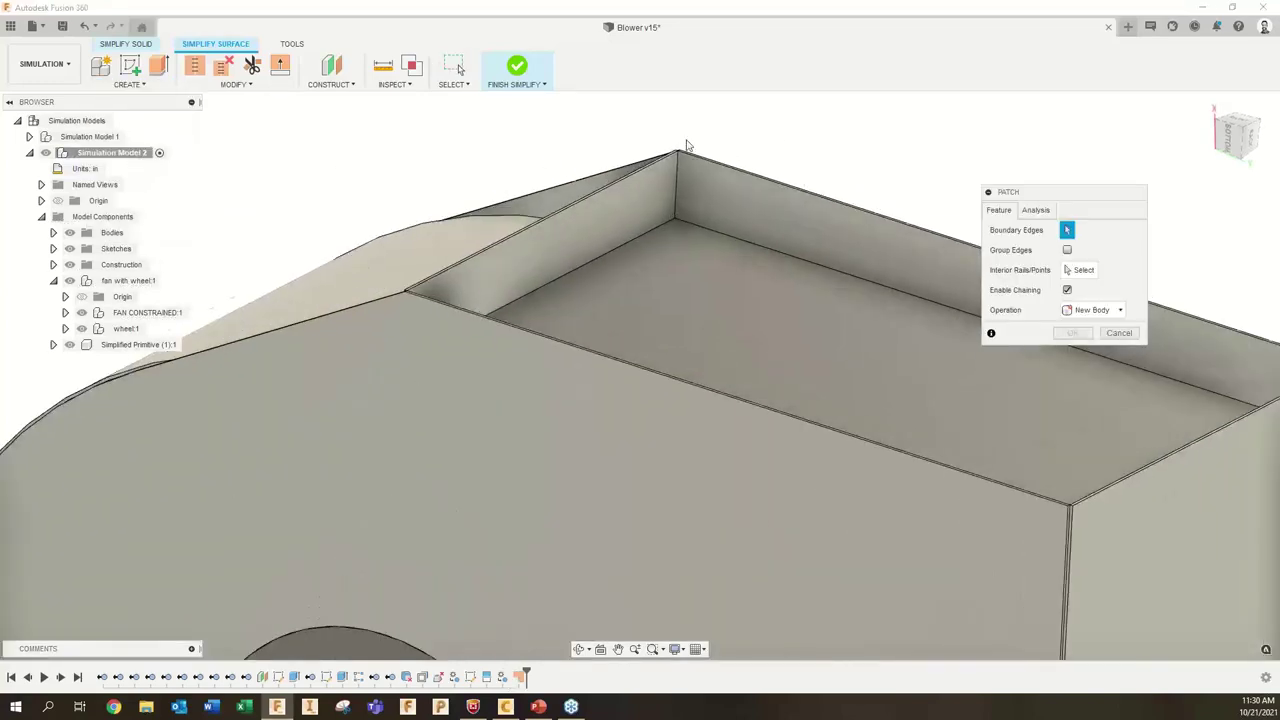
left_click(520, 246)
left_click(640, 283)
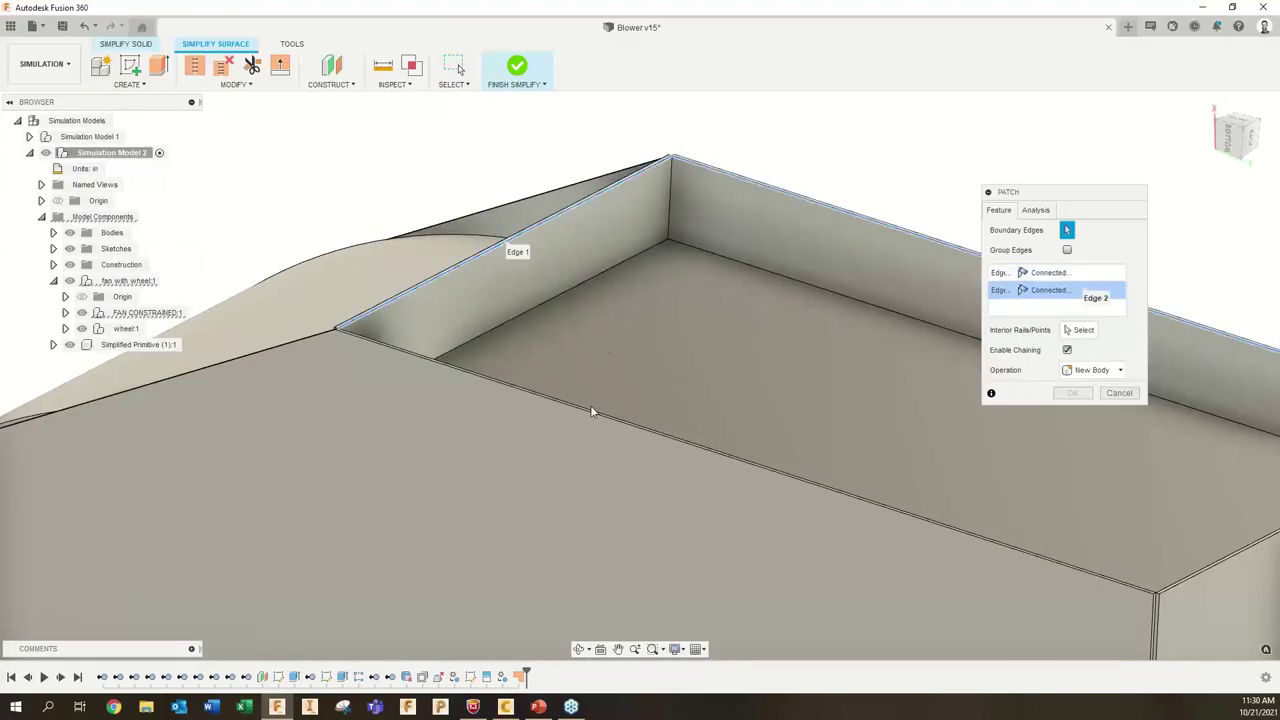
left_click(634, 400)
scroll(953, 403, "up", 3)
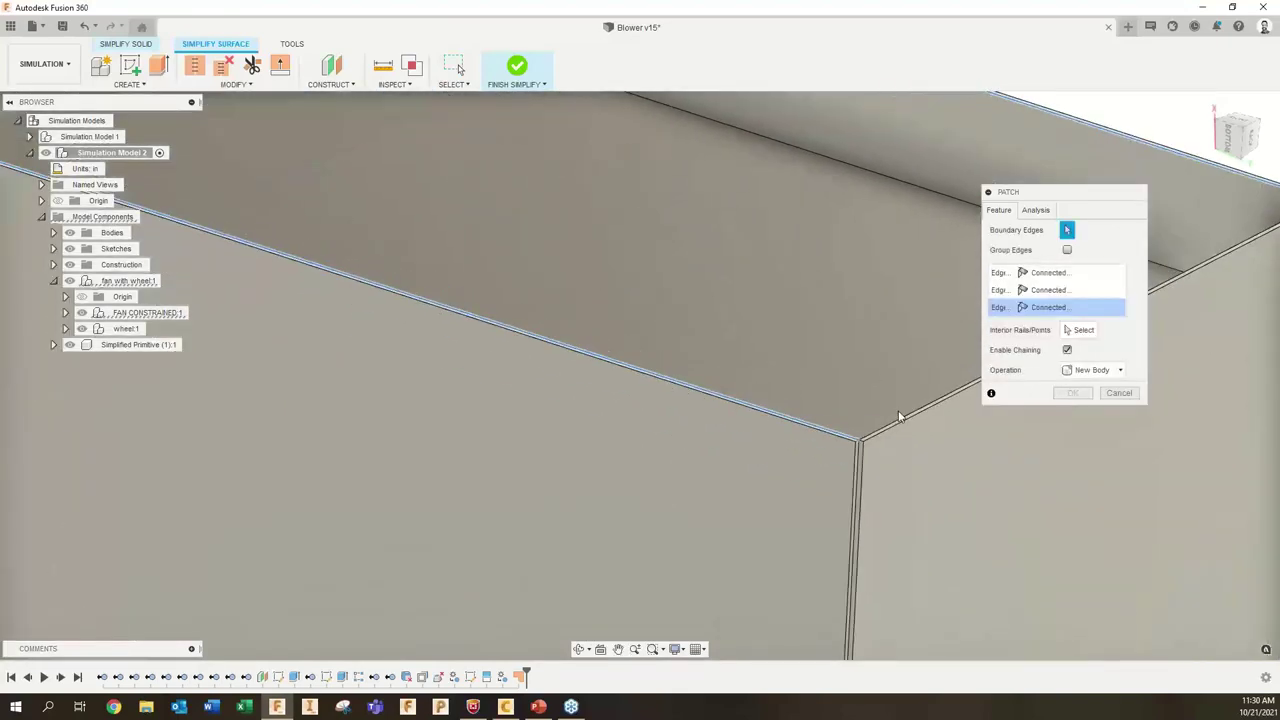
left_click(910, 414)
left_click(1073, 411)
scroll(796, 243, "down", 10)
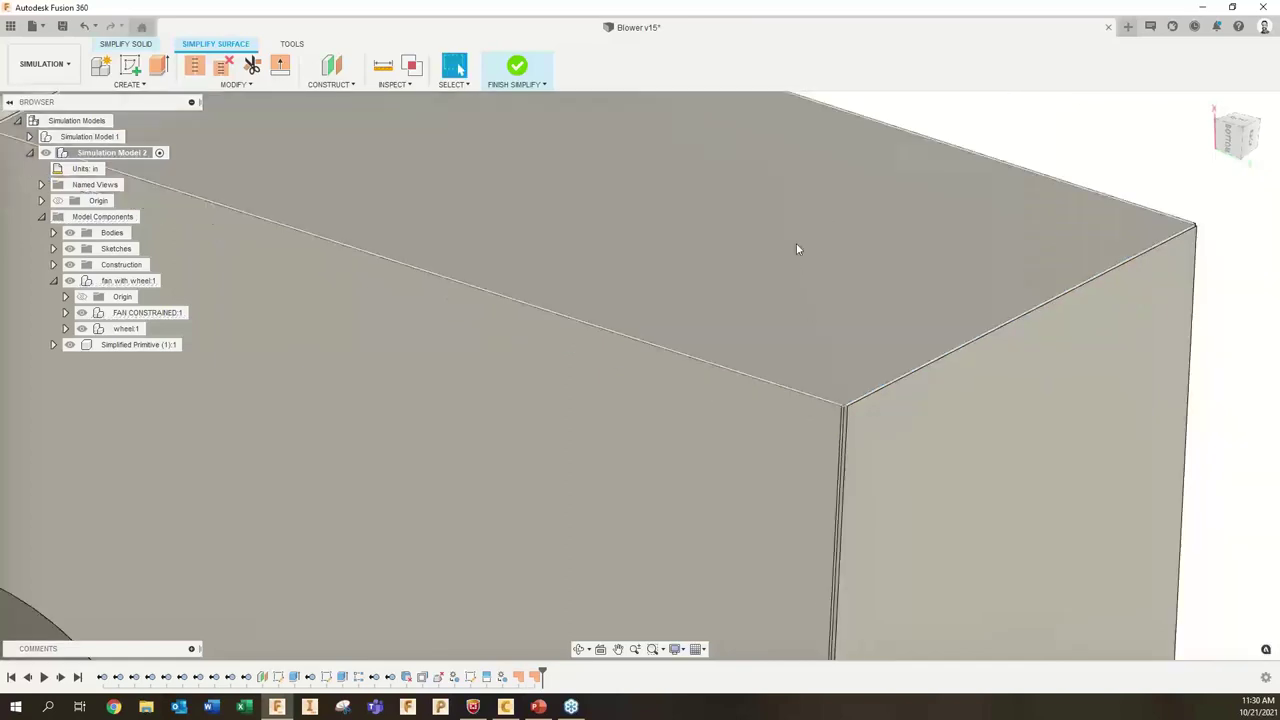
scroll(824, 221, "down", 2)
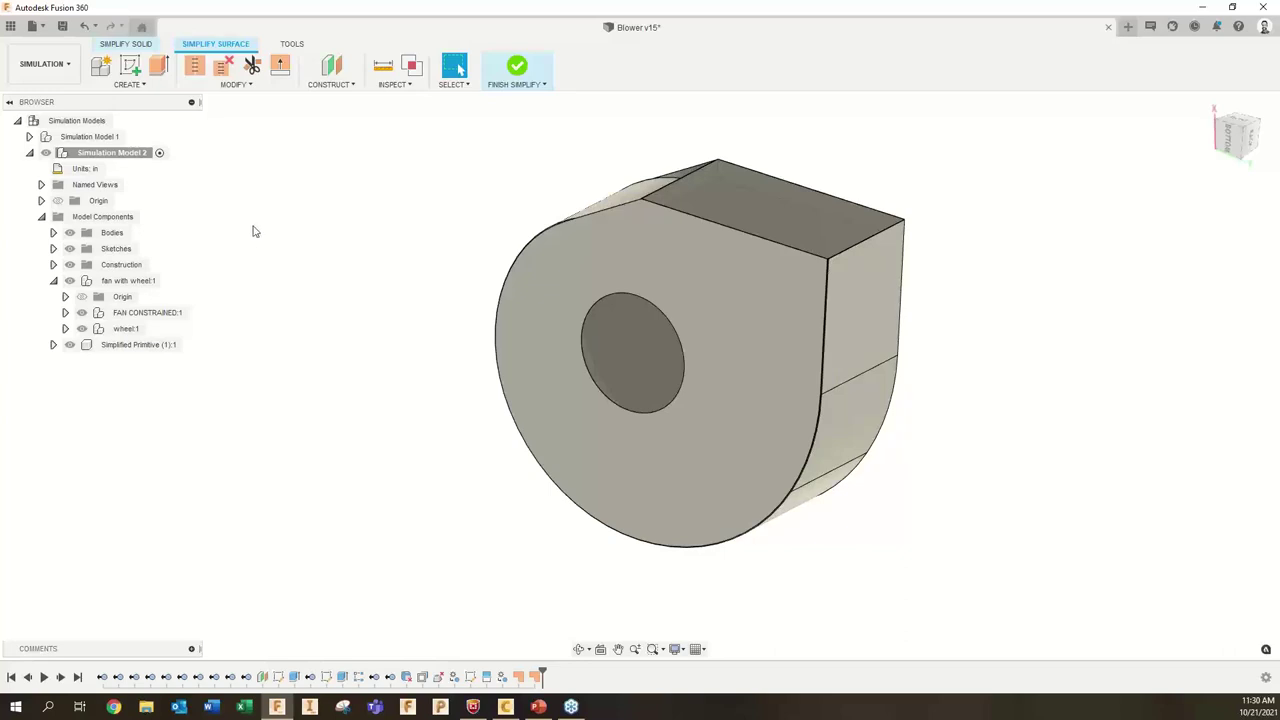
- Create an Internal fluid volume bounded by a window selection of the whole blower
left_click(126, 44)
left_click(150, 85)
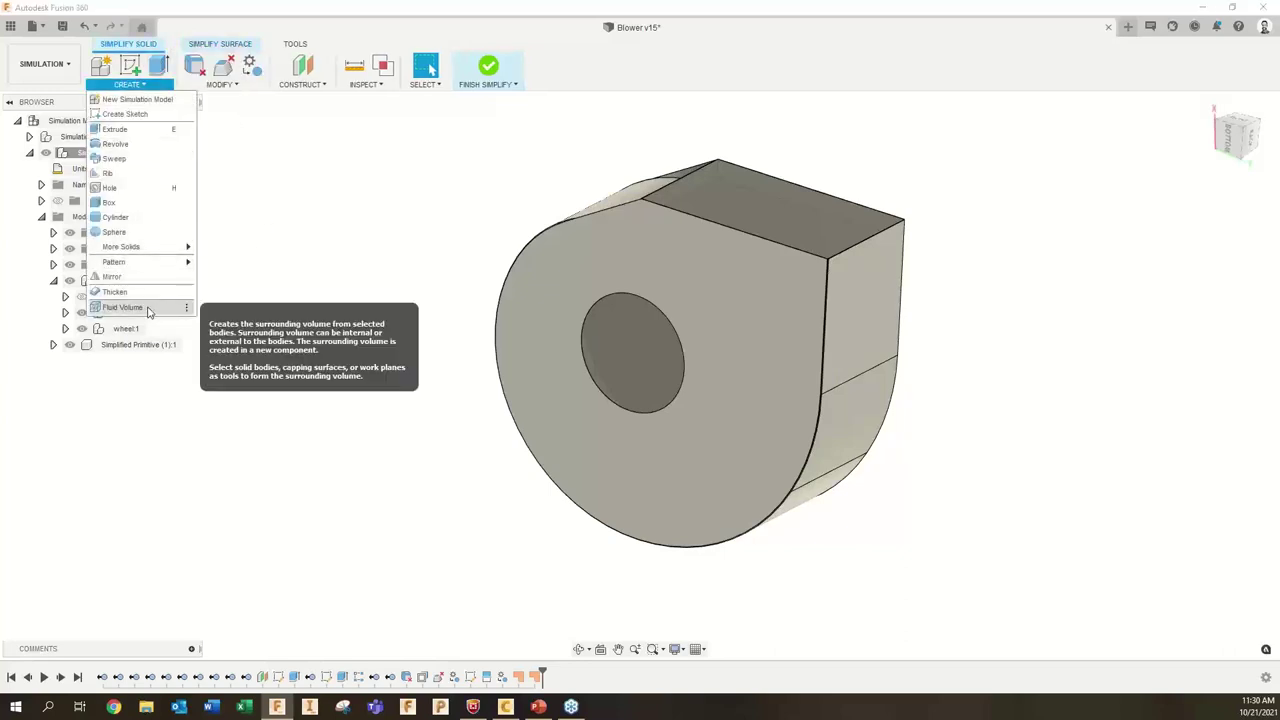
left_click(123, 307)
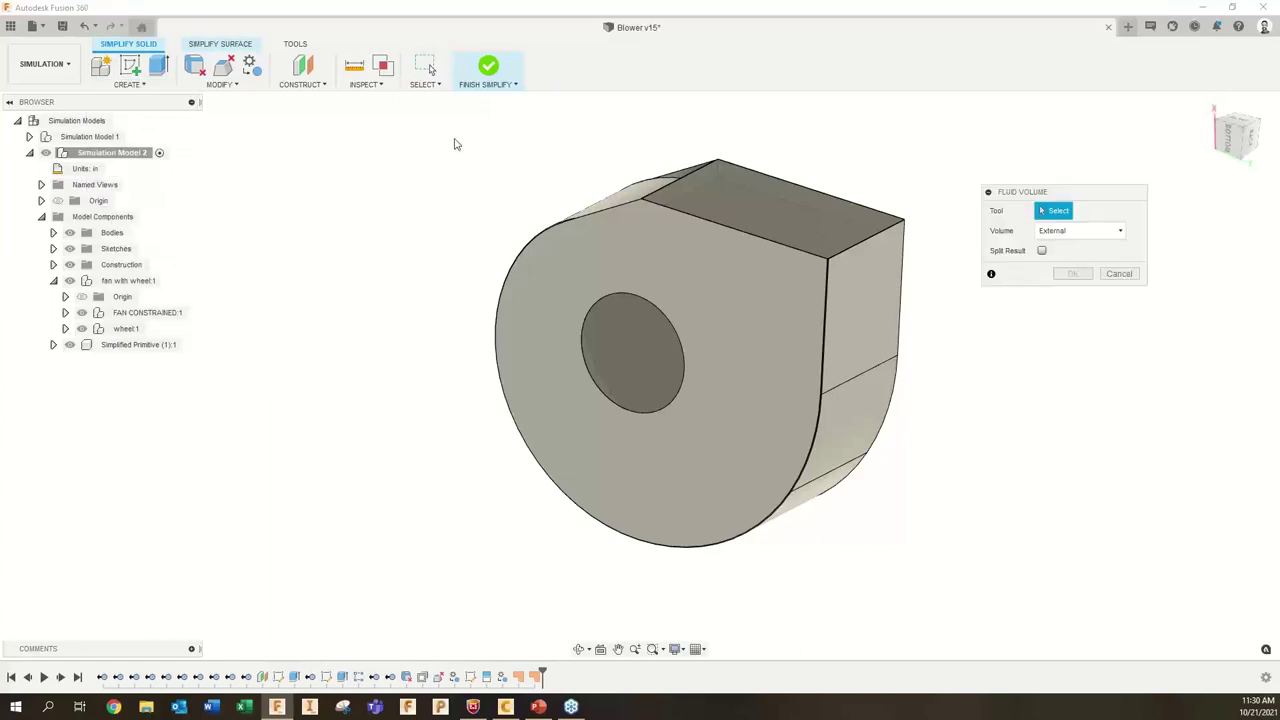
left_click(1080, 230)
left_click(1085, 252)
left_click_drag(434, 132, 1052, 589)
left_click(1068, 274)
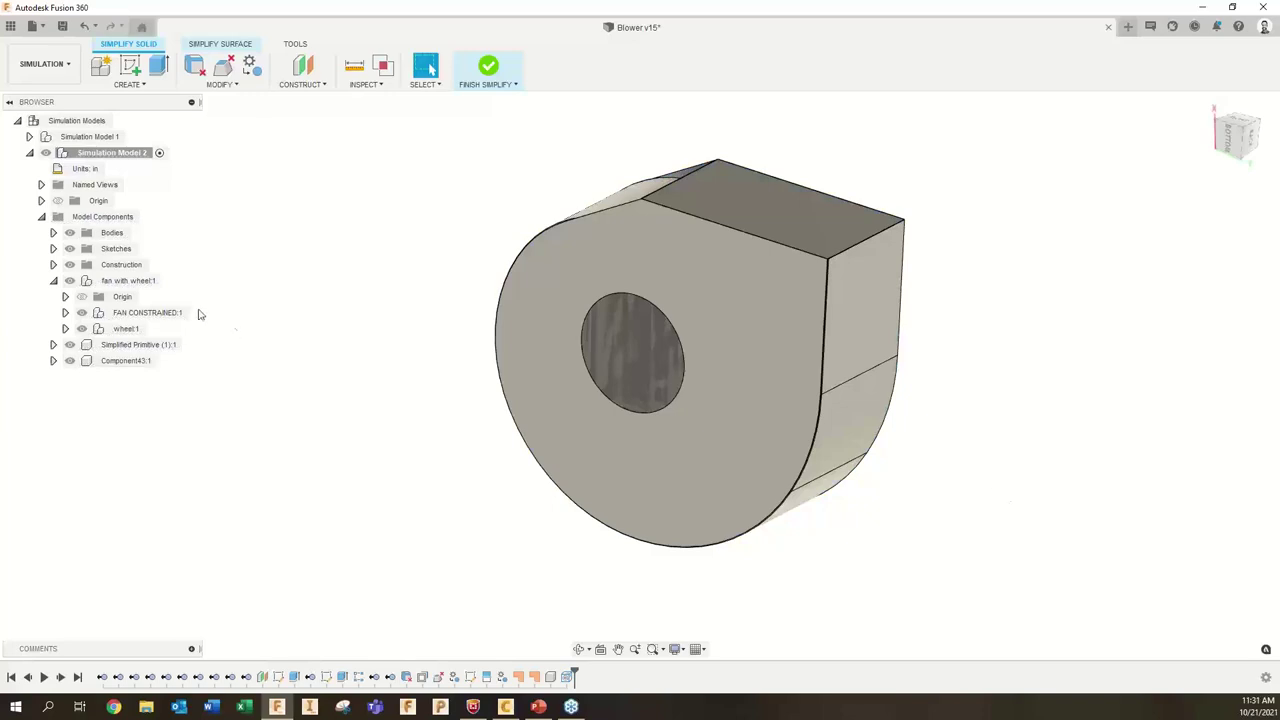
- Remove the temporary patch bodies Body5 and Body6 from the model
left_click(53, 232)
left_click(125, 250)
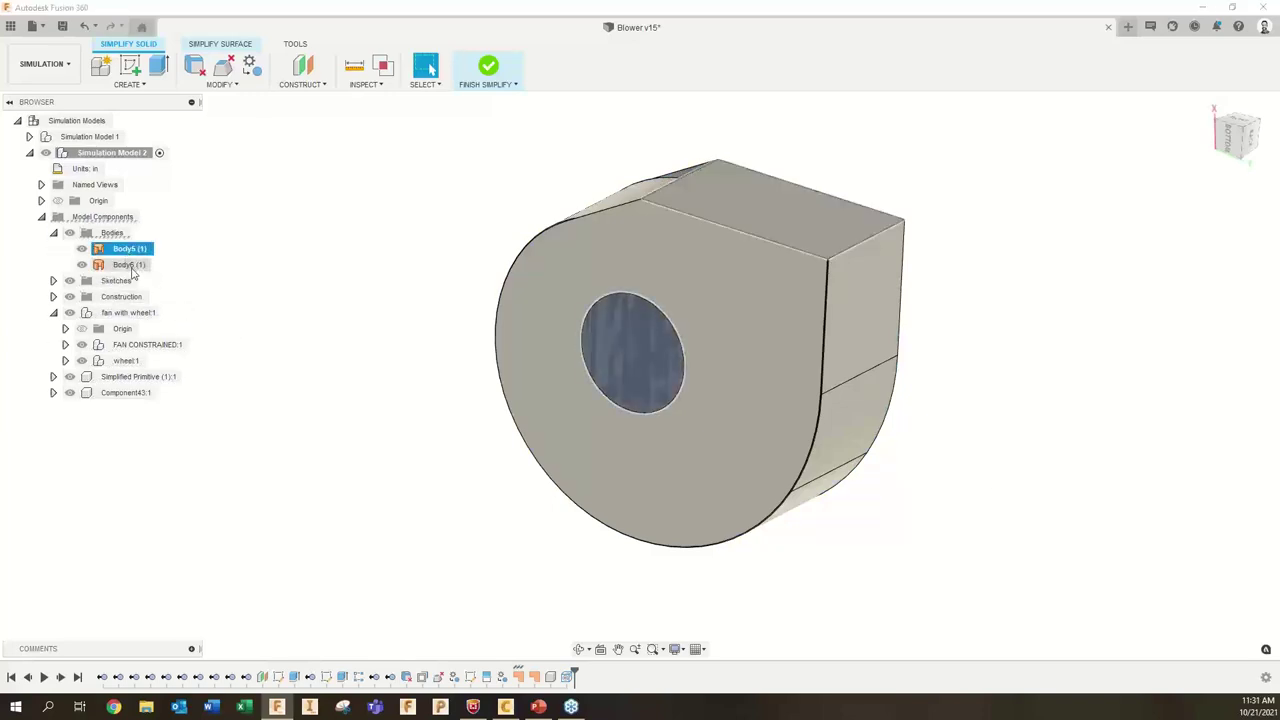
left_click(128, 264, "ctrl")
right_click(130, 265)
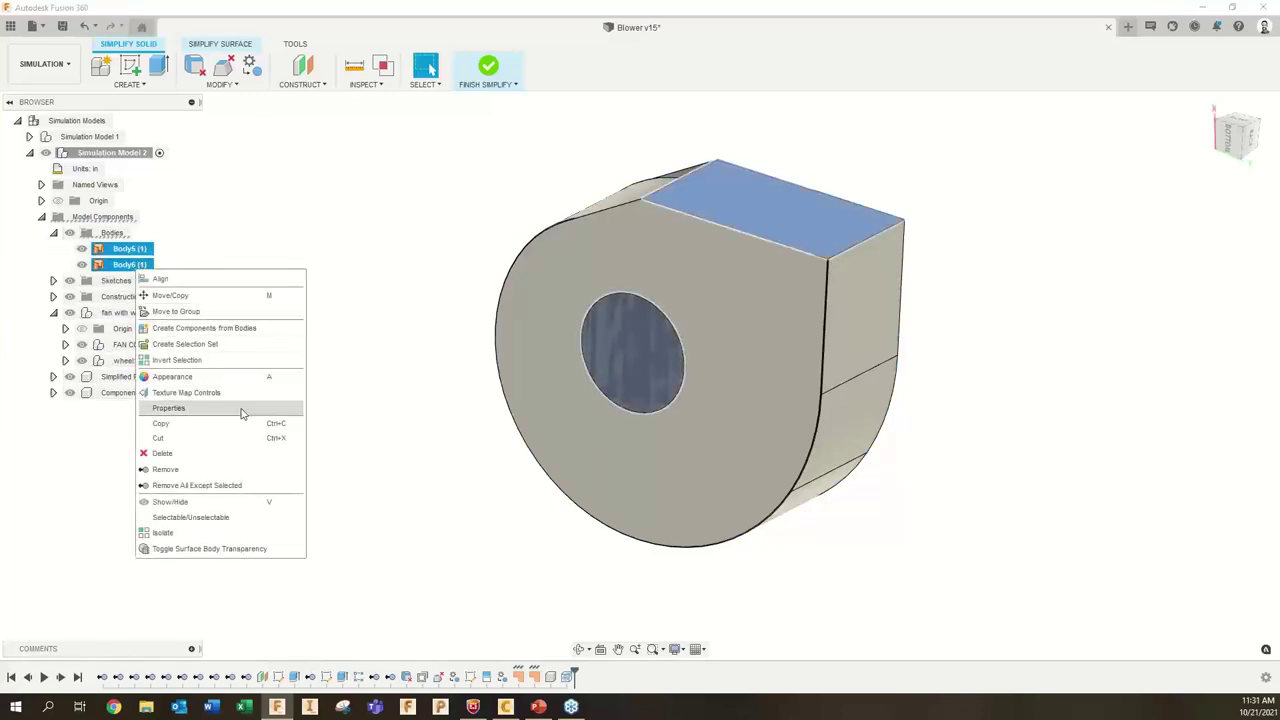
left_click(240, 469)
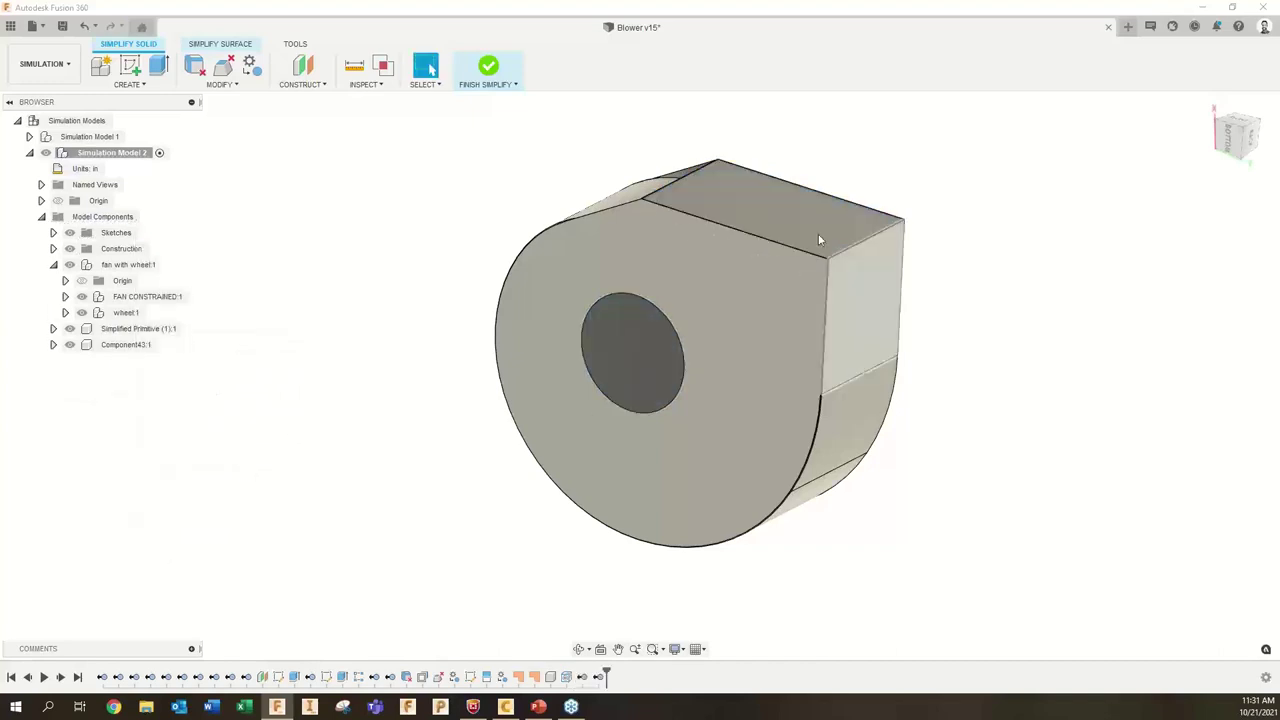
scroll(818, 233, "up", 4)
left_click(752, 303)
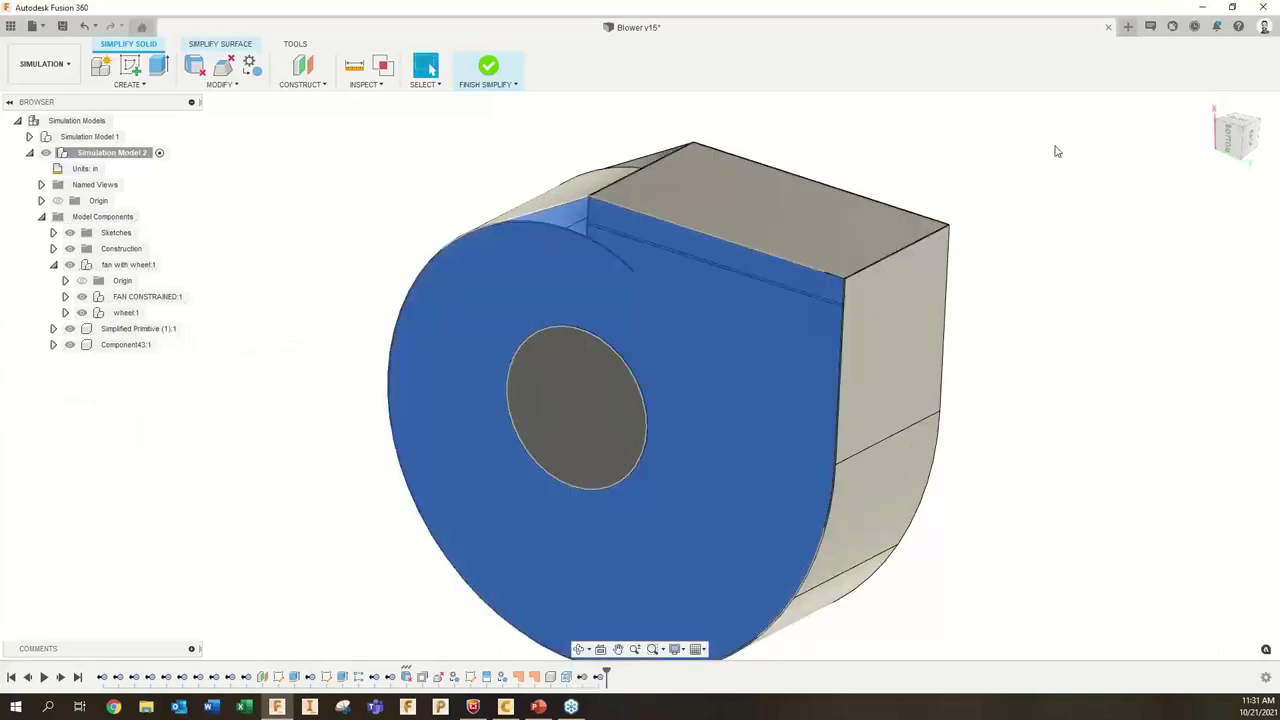
key("Delete")
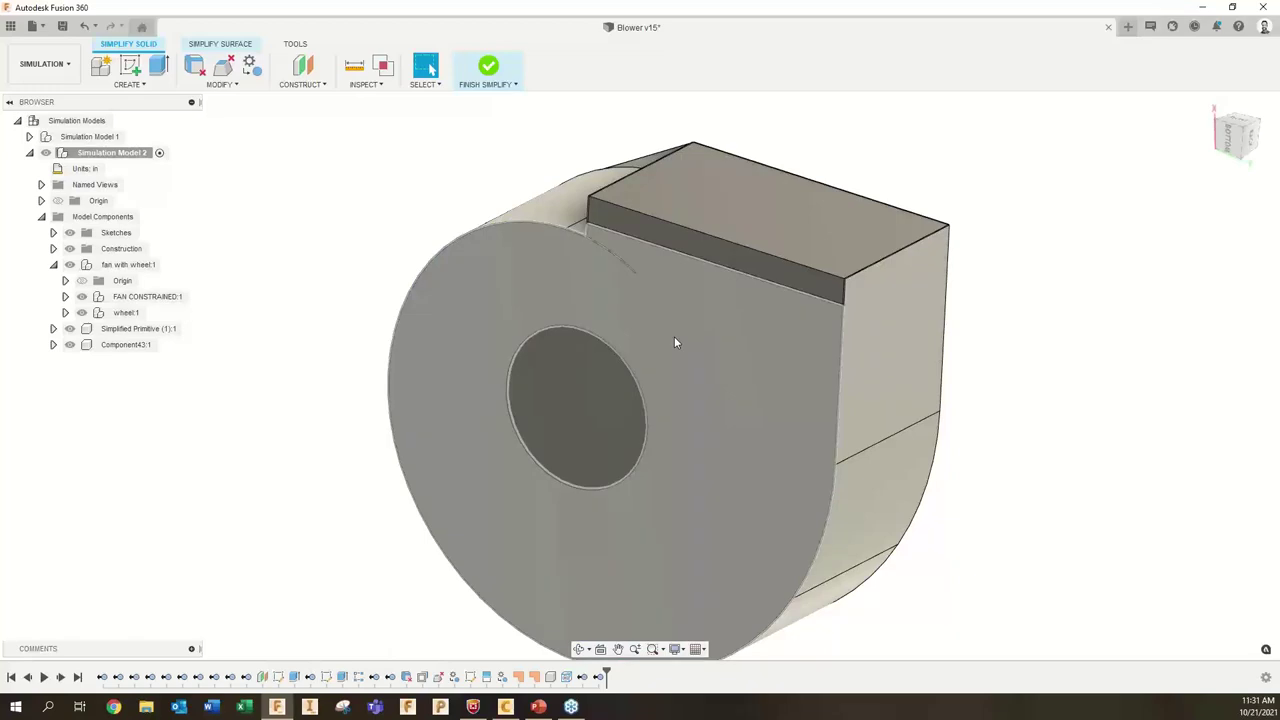
middle_click_drag(751, 314, 1000, 220, "shift")
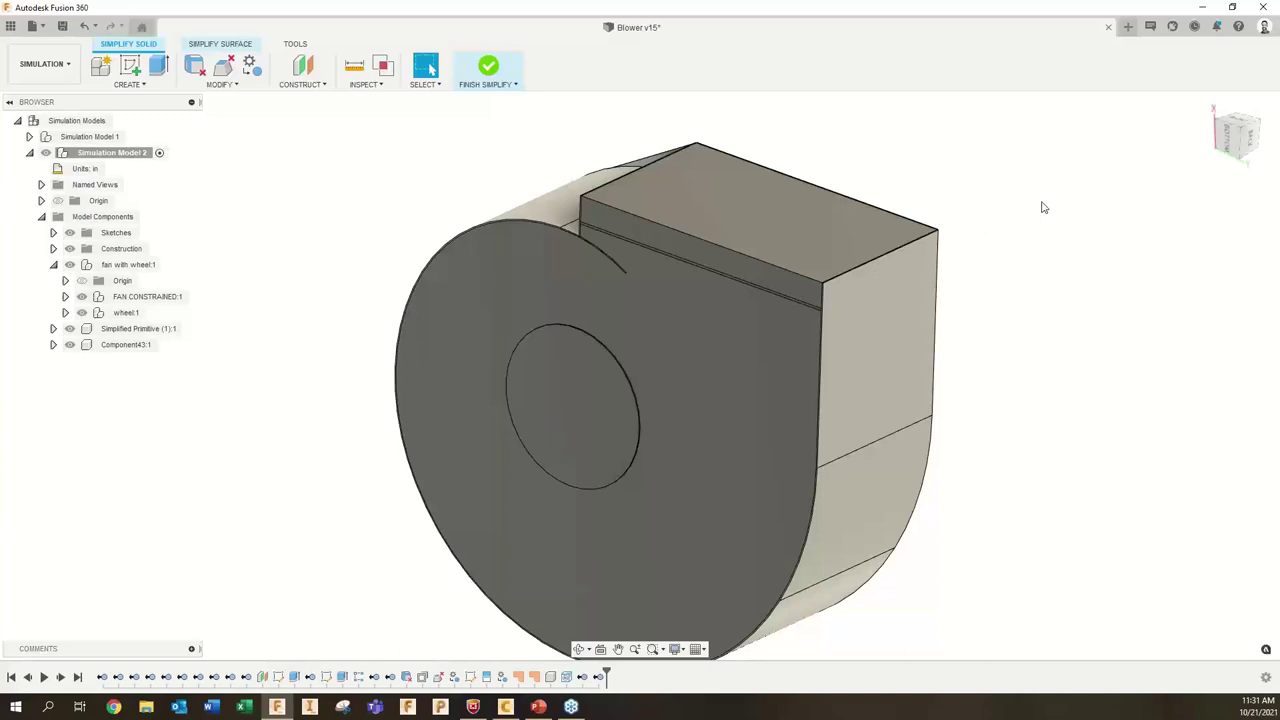
scroll(703, 207, "up", 3)
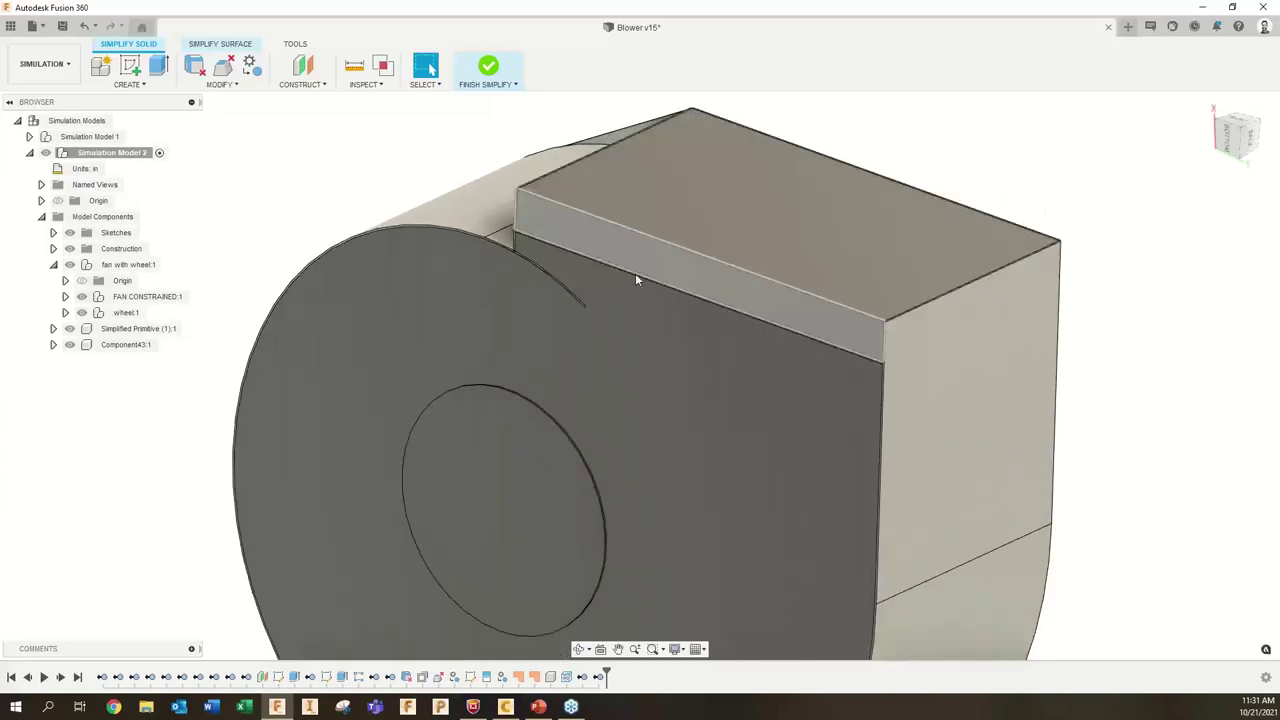
middle_click_drag(640, 257, 732, 258, "shift")
scroll(849, 279, "up", 5)
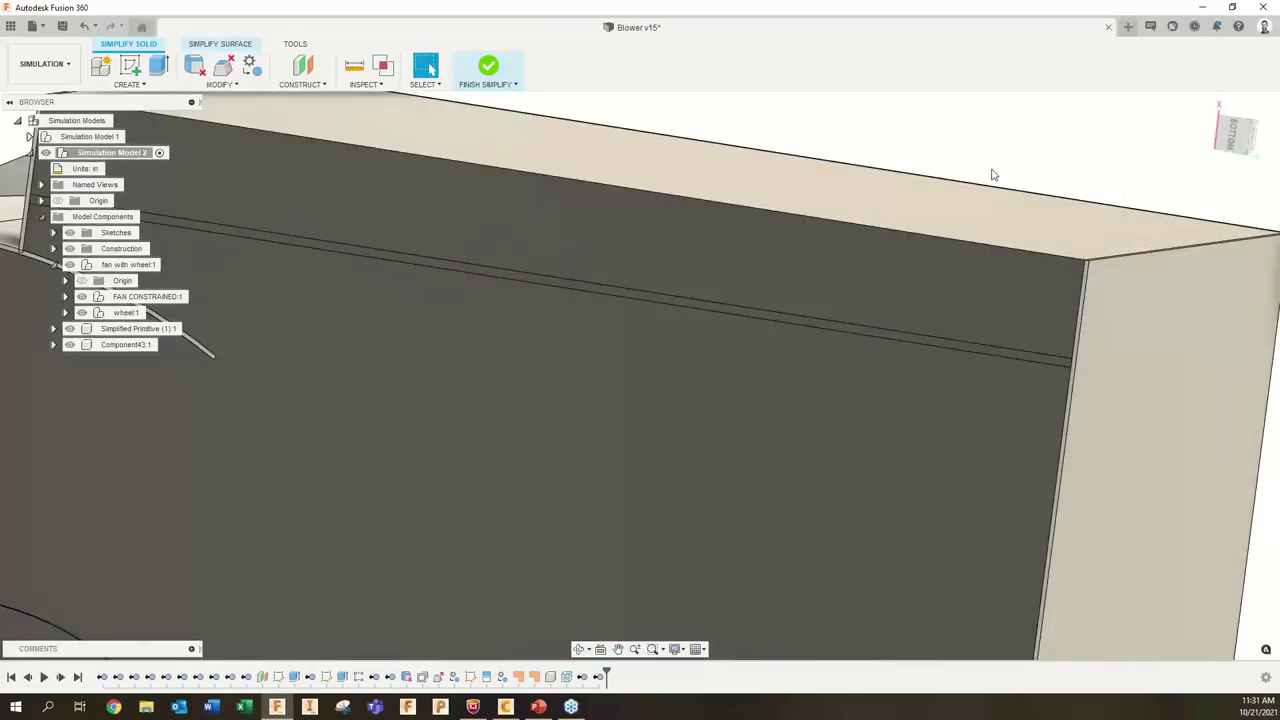
scroll(993, 136, "down", 6)
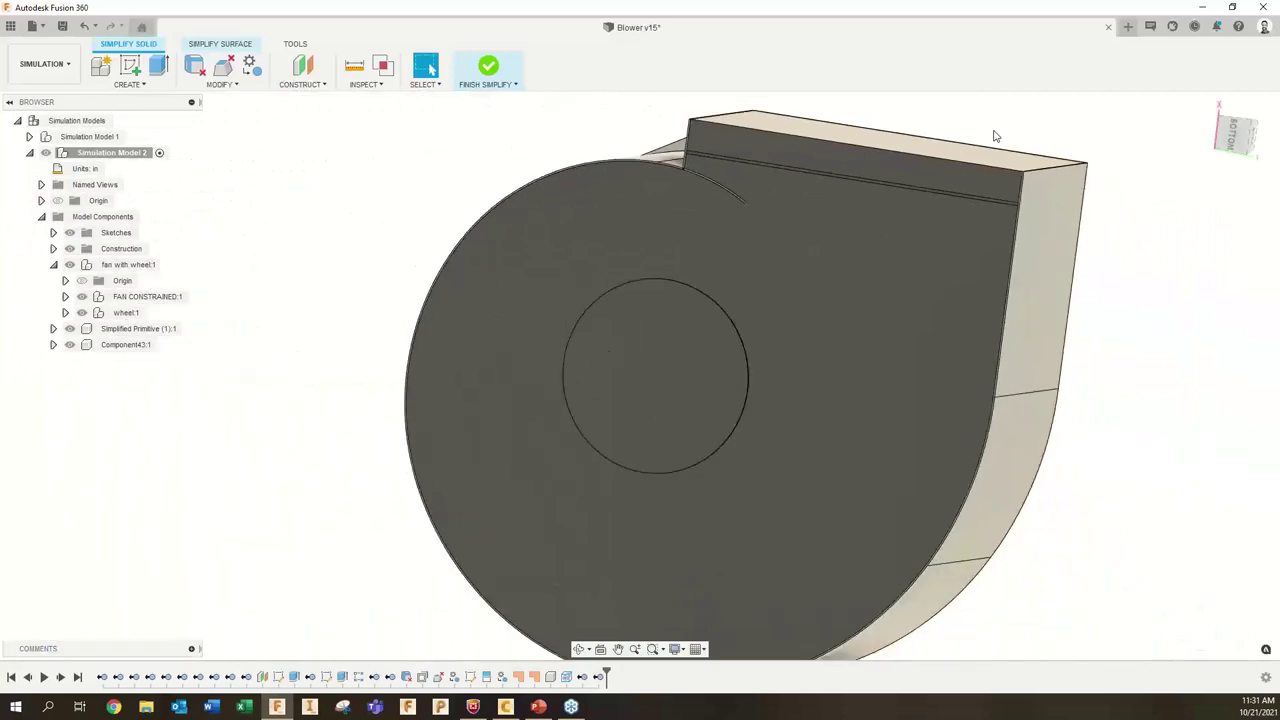
middle_click_drag(993, 136, 717, 175, "shift")
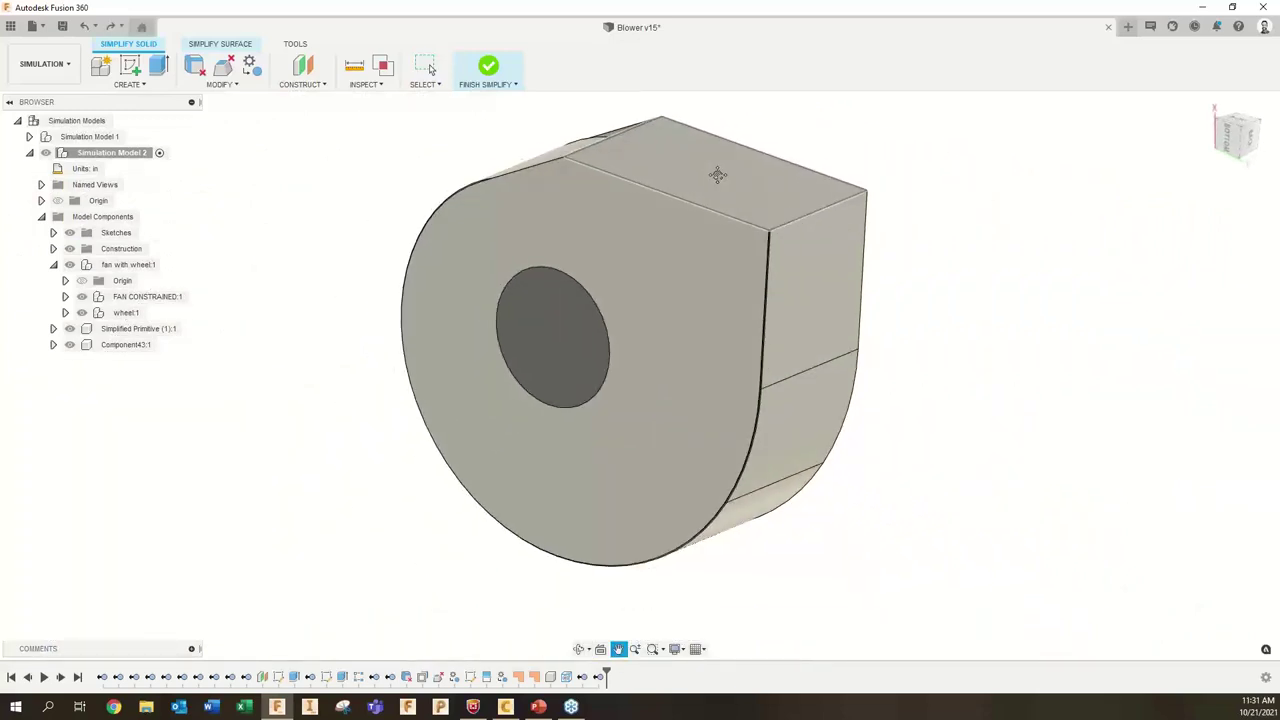
key("Escape")
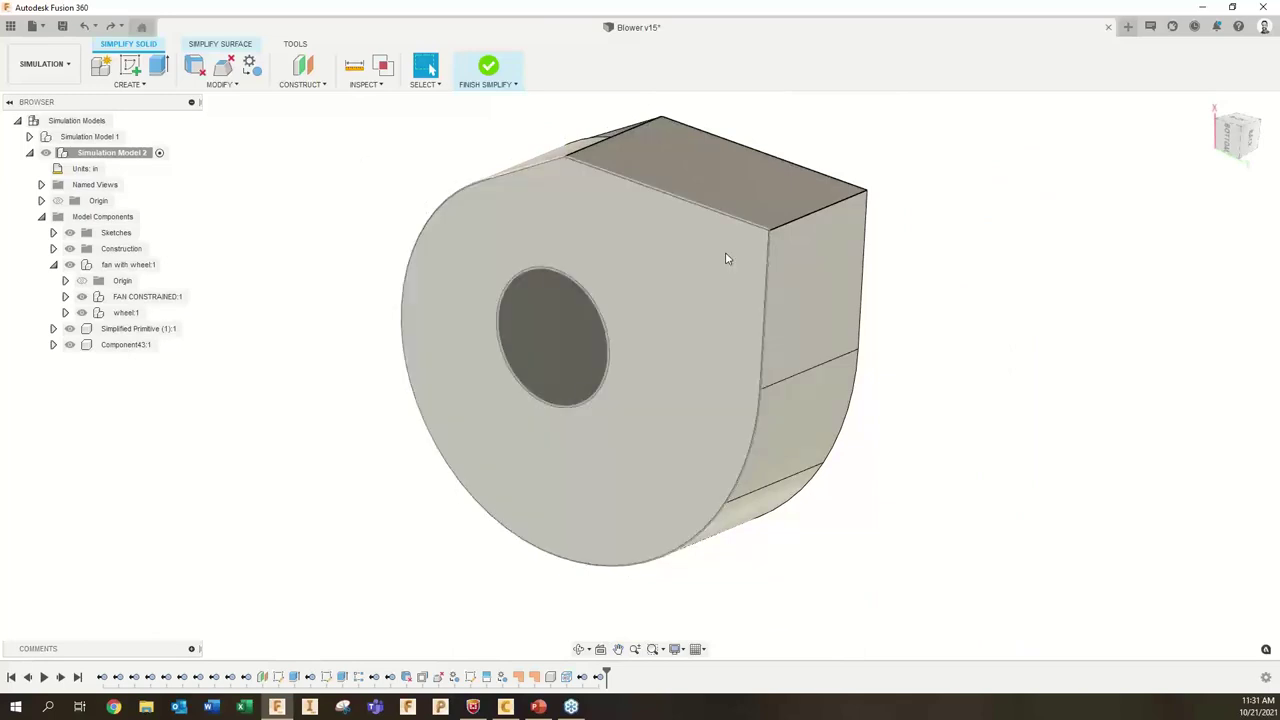
- Remove the fan with wheel:1 component and orbit the blower to a side view
right_click(125, 266)
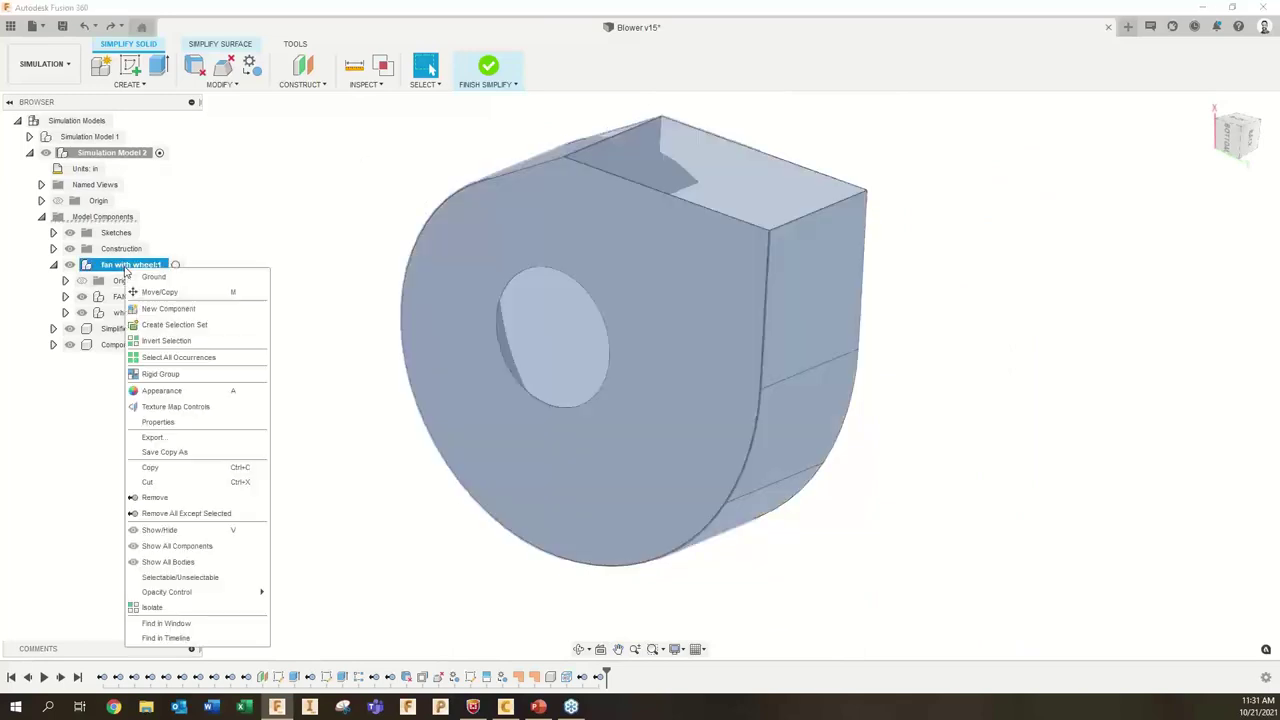
left_click(210, 497)
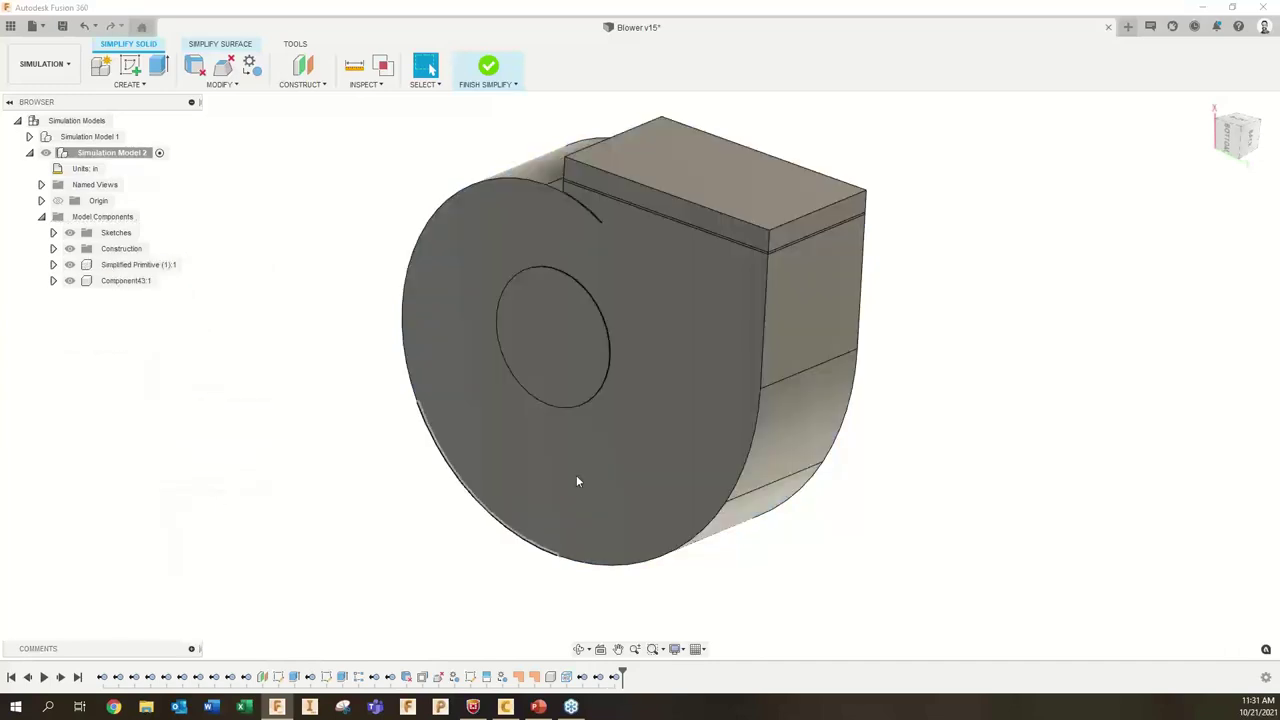
middle_click_drag(866, 320, 965, 310, "shift")
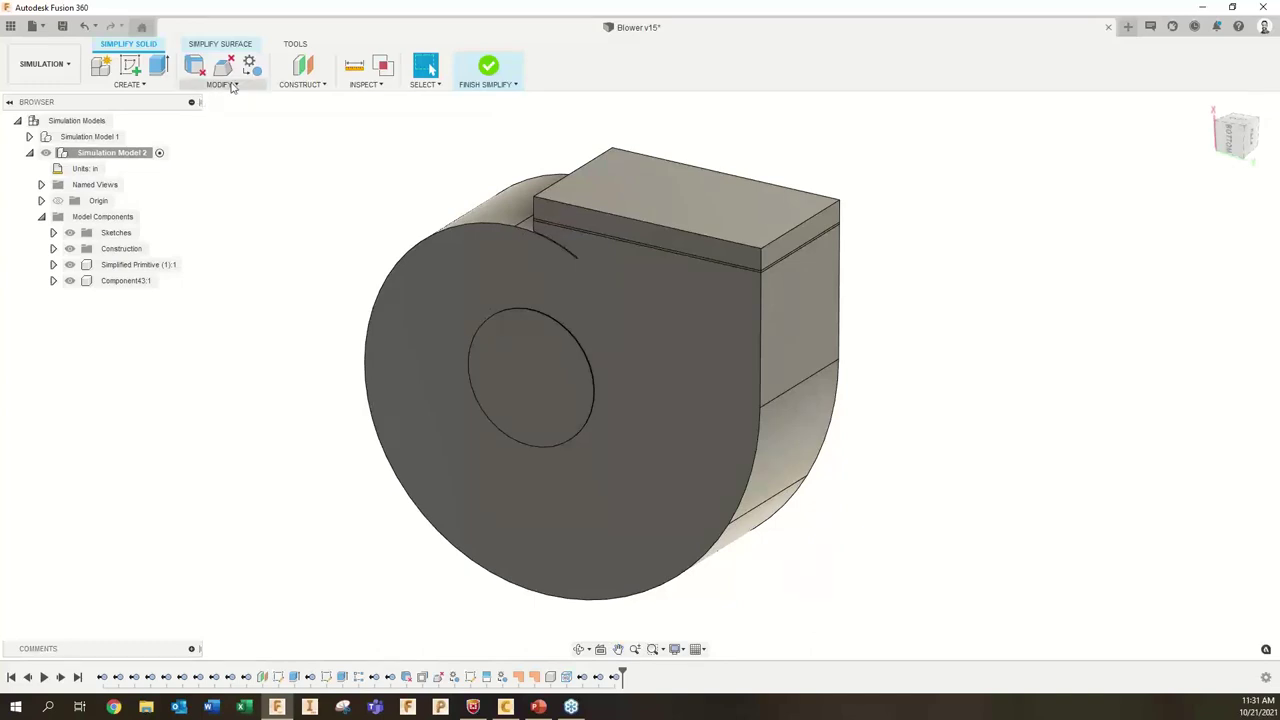
- Press Pull the circular inlet face outward 8.00 in into a cylinder
left_click(222, 86)
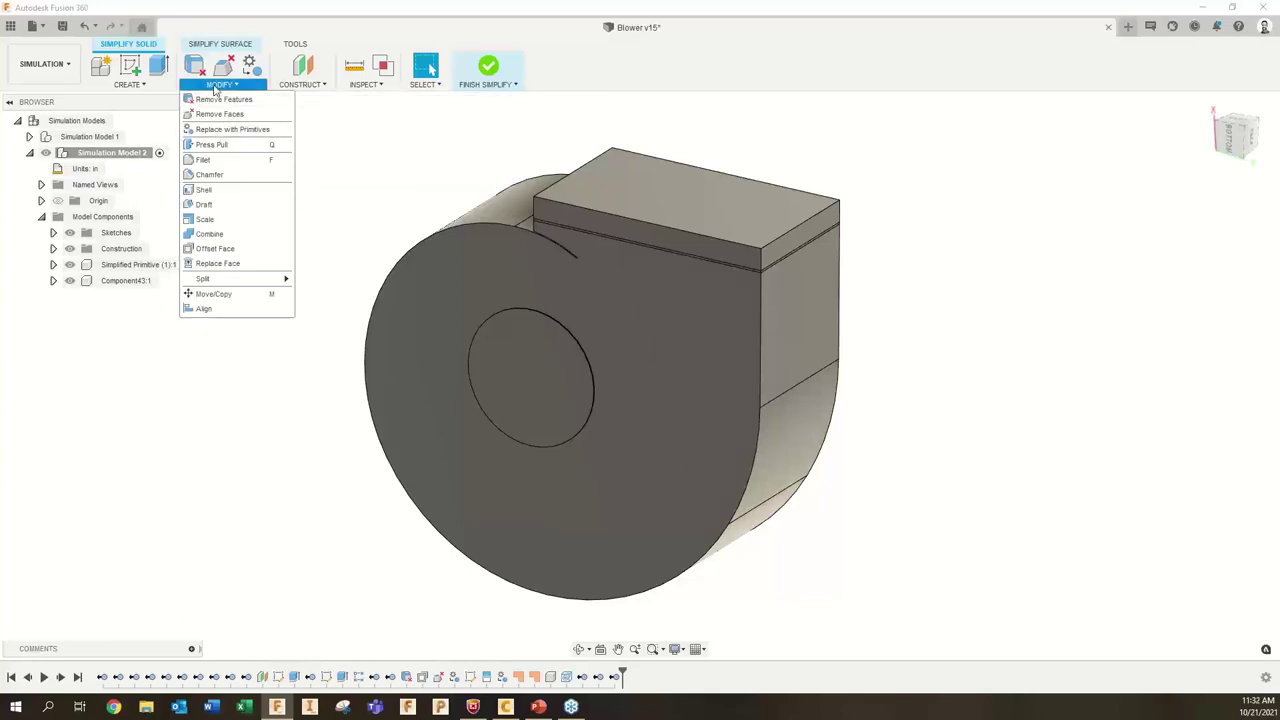
left_click(214, 145)
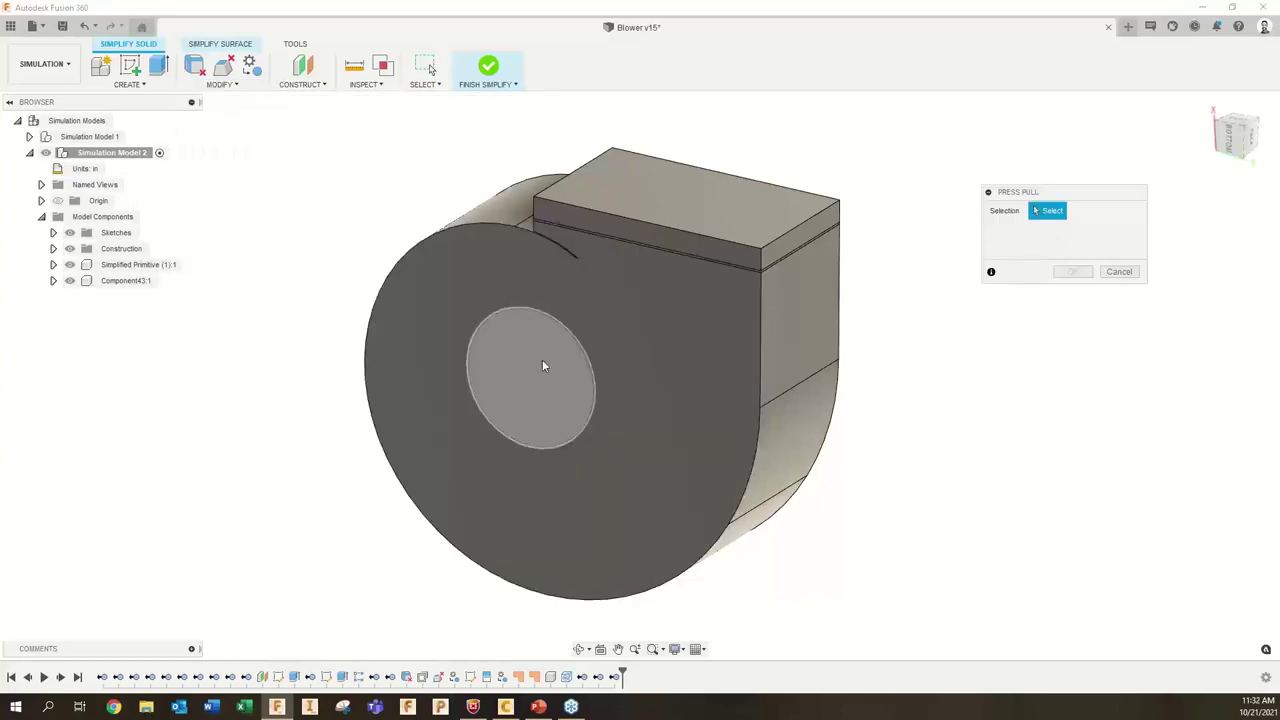
left_click(542, 366)
left_click_drag(523, 360, 498, 388)
left_click(1067, 274)
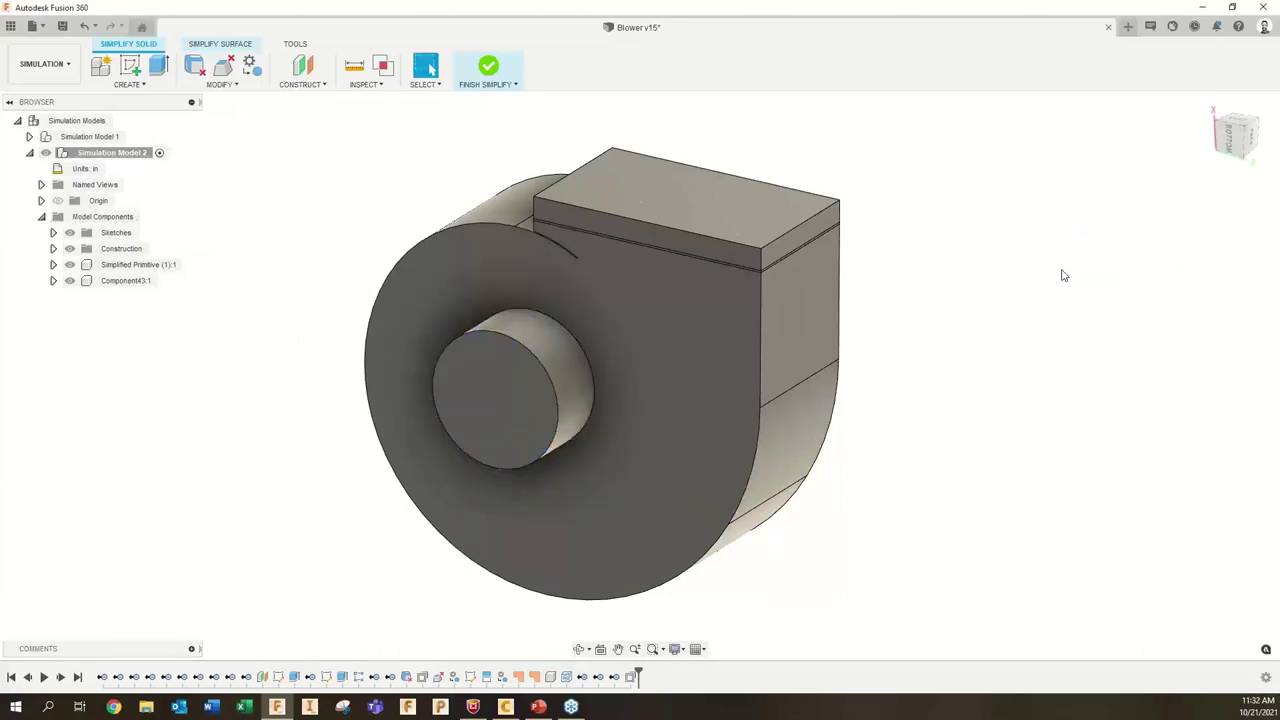
- Press Pull the outlet box's top face upward 8.00 in
left_click(226, 88)
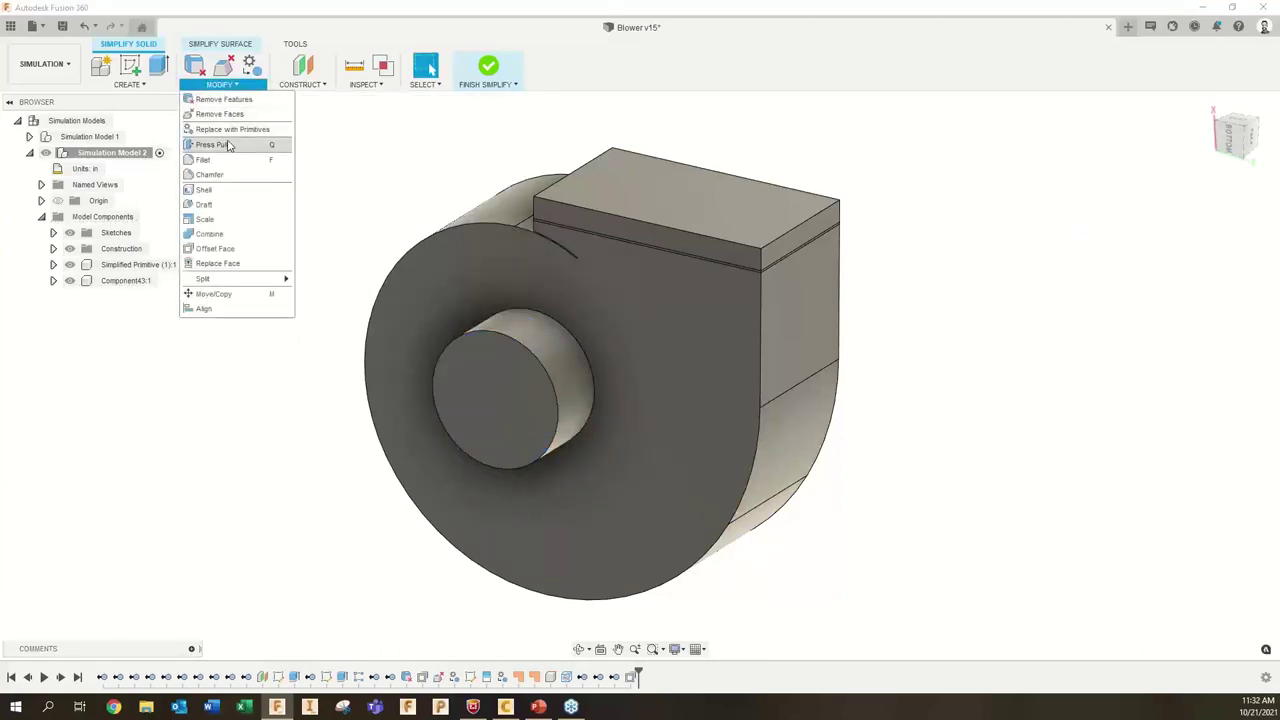
left_click(232, 145)
left_click(698, 180)
left_click_drag(698, 176, 700, 110)
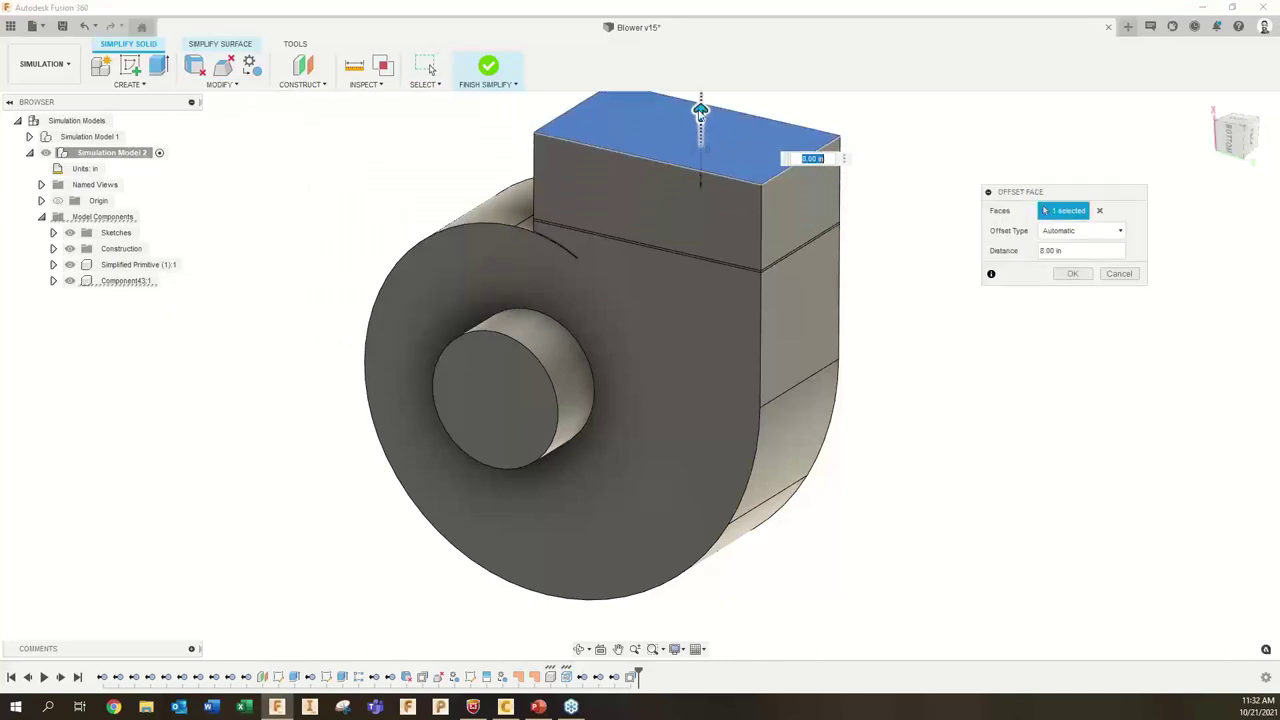
left_click(1072, 273)
scroll(926, 363, "down", 2)
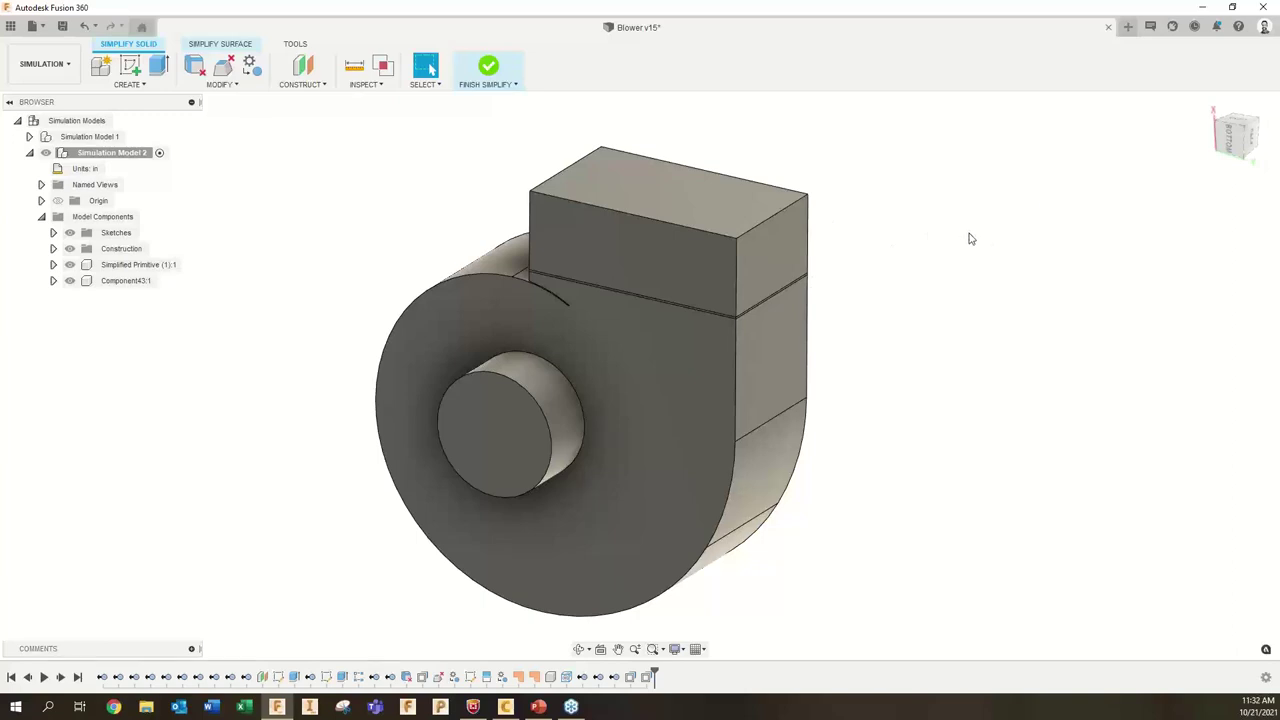
- Orbit to check the extrusions, then activate Simulation Model 1 in the browser
middle_click_drag(969, 239, 939, 305, "shift")
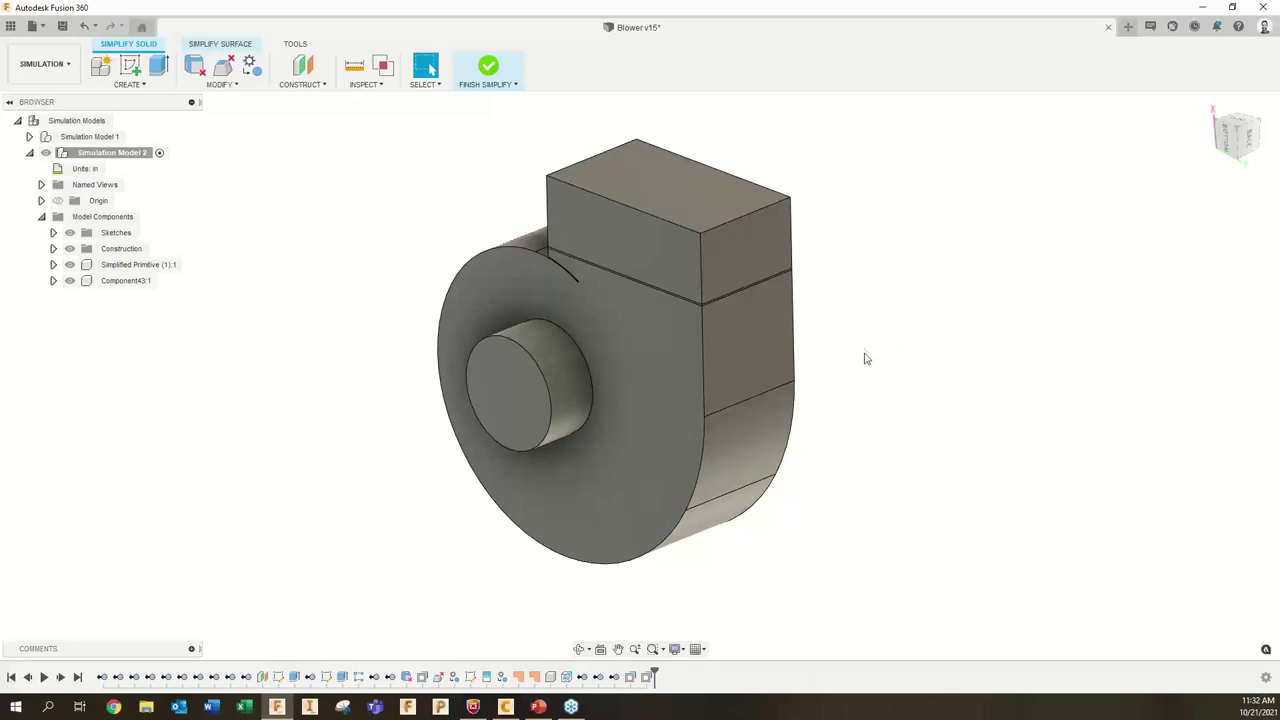
middle_click_drag(924, 343, 880, 316, "shift")
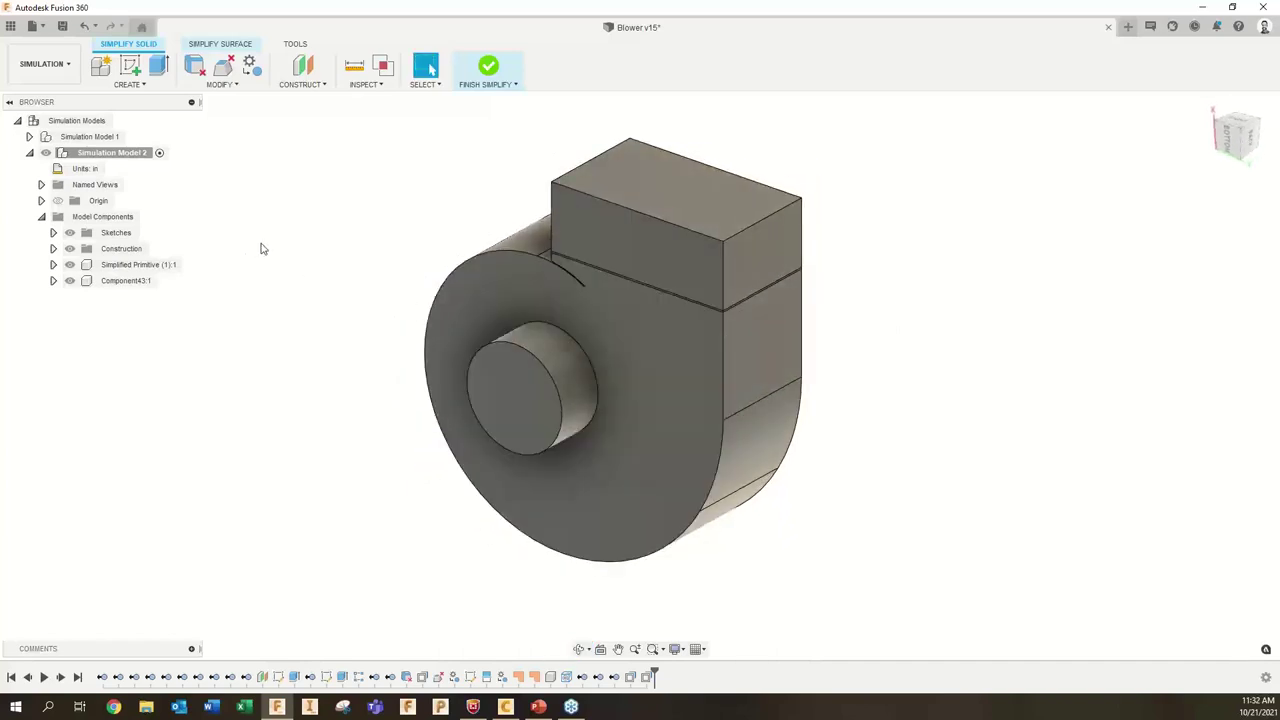
double_click(89, 136)
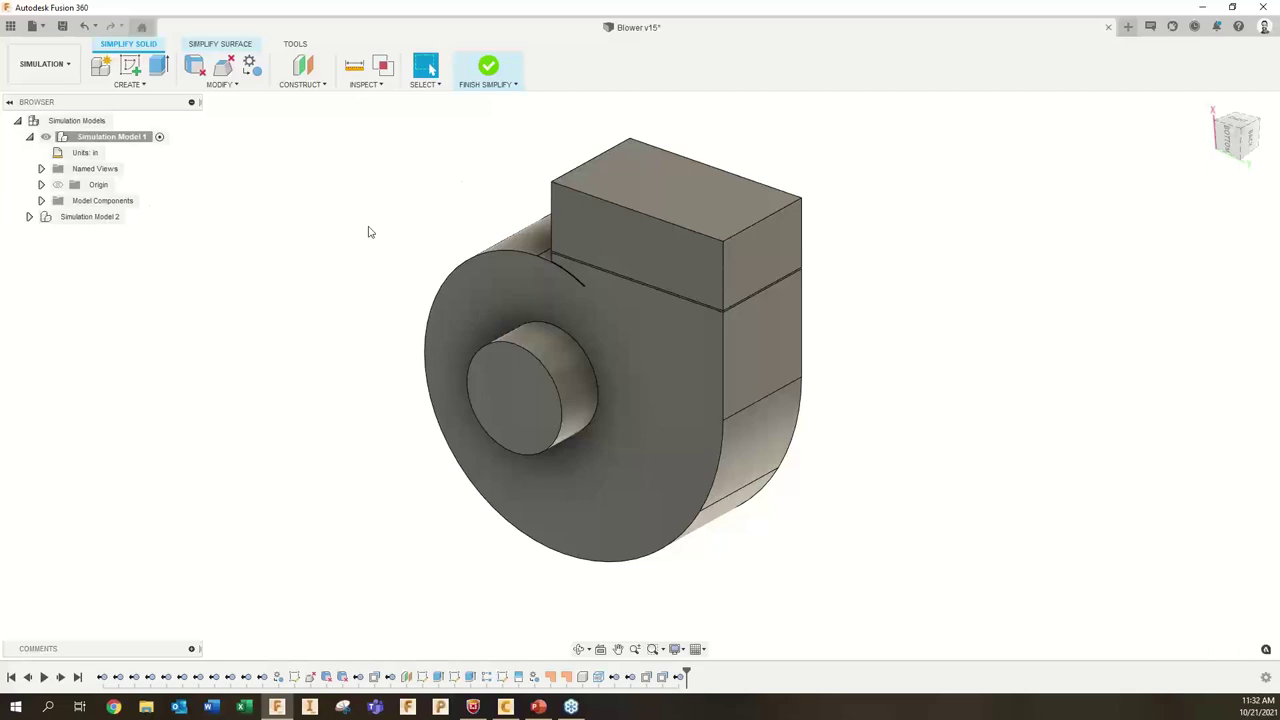
right_click(137, 138)
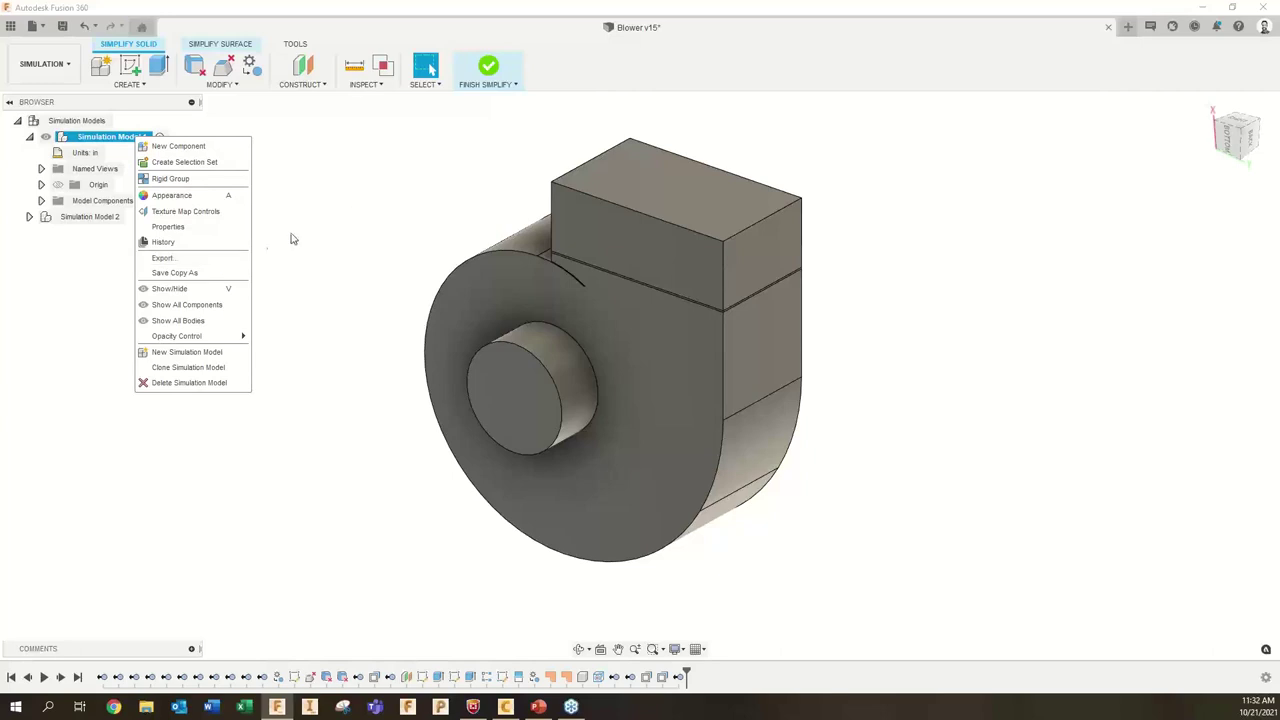
- Send the model to CFD 2021 as a study named Blower Demo and browse for its folder
left_click(338, 206)
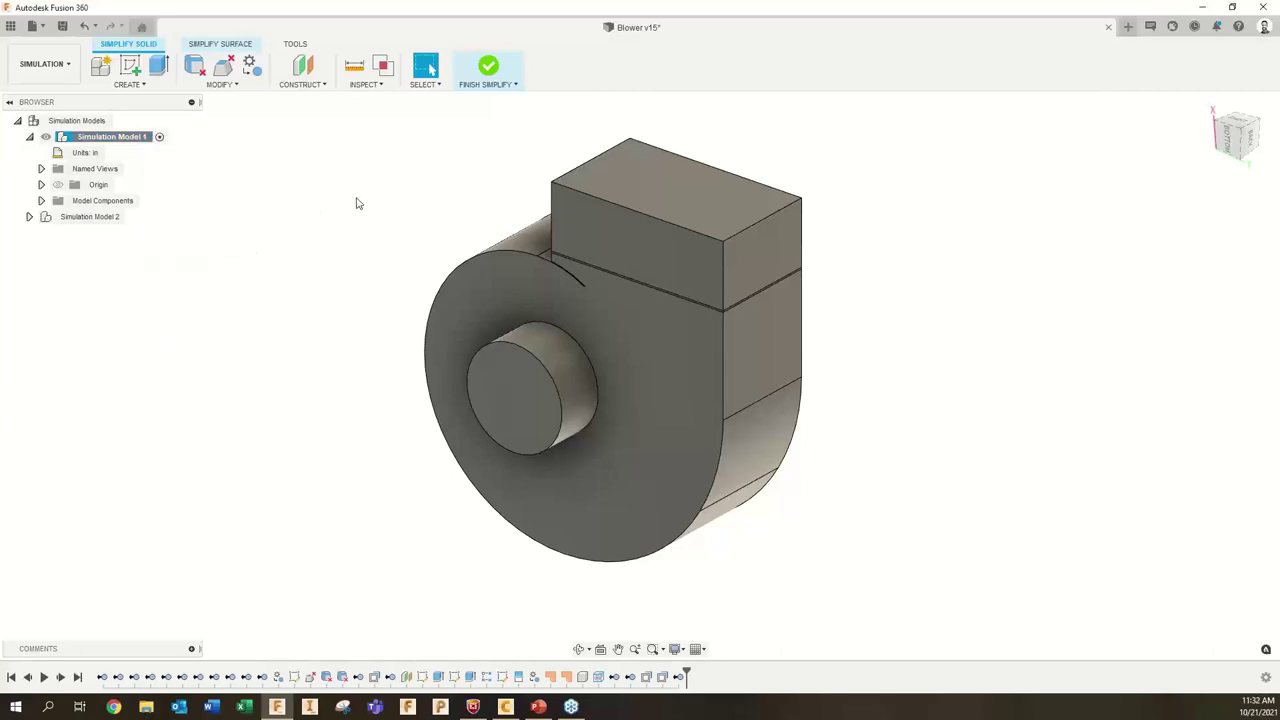
left_click(295, 44)
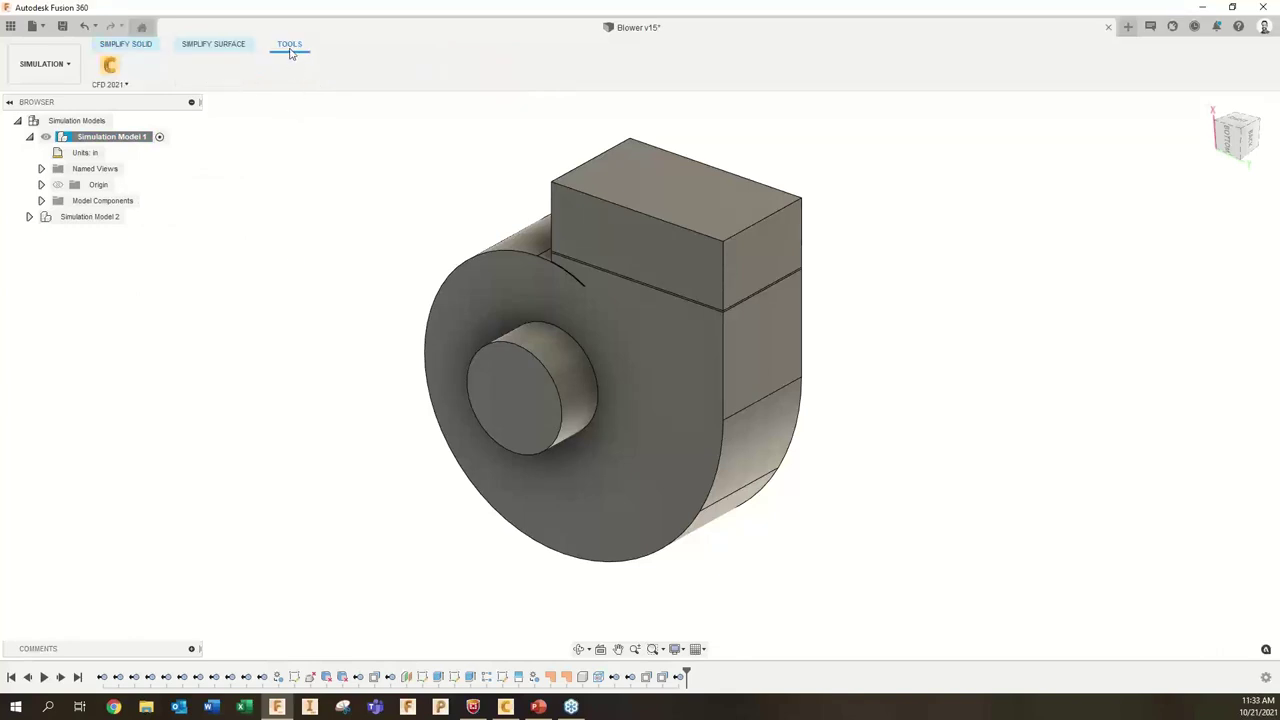
left_click(128, 86)
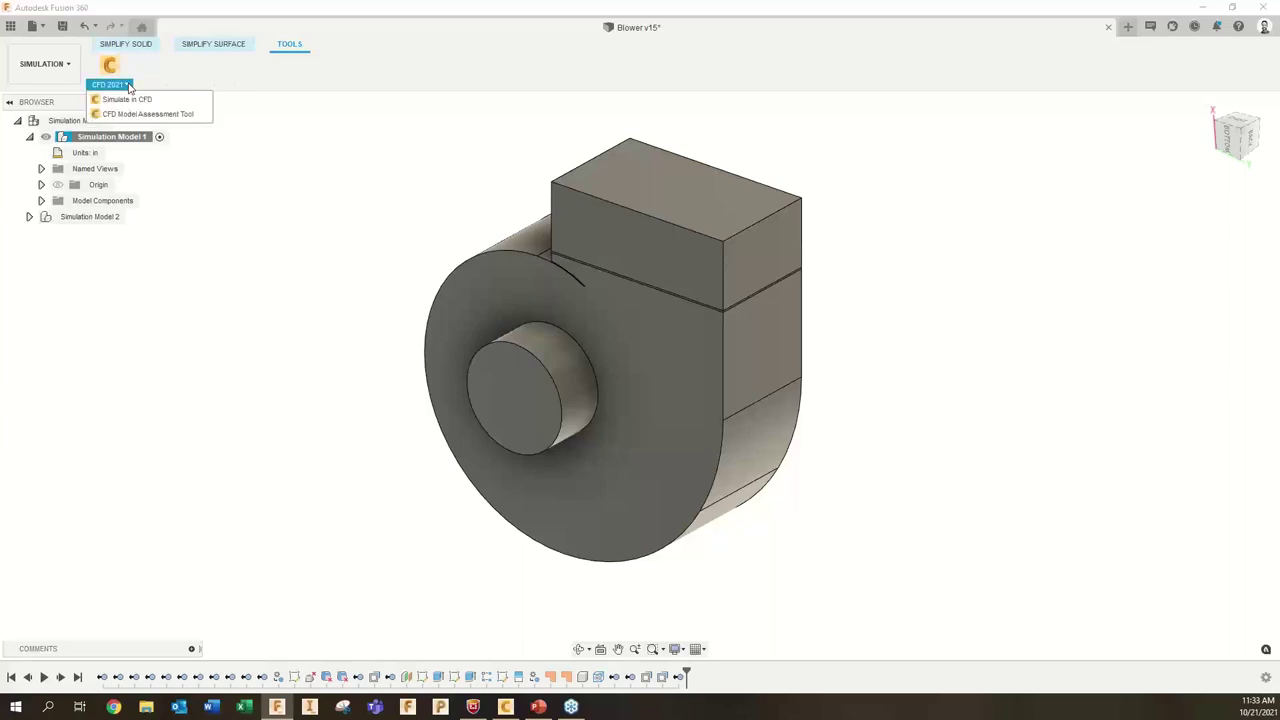
left_click(176, 103)
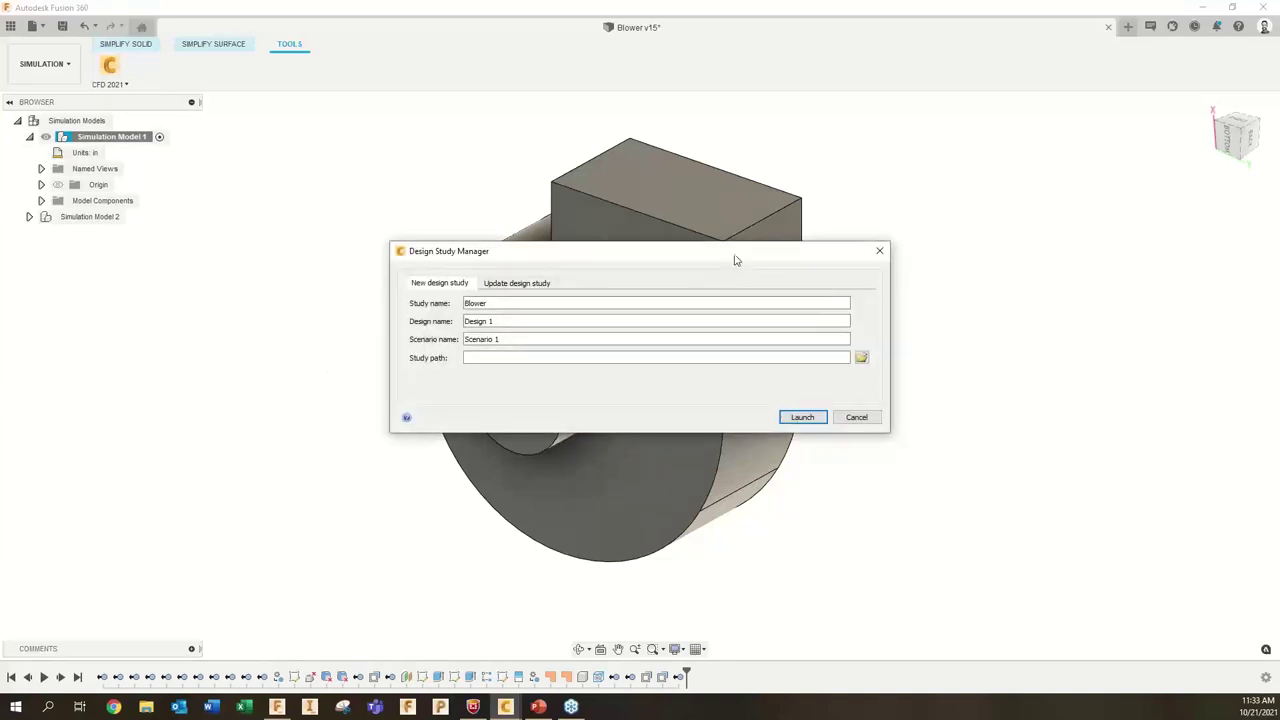
left_click(510, 305)
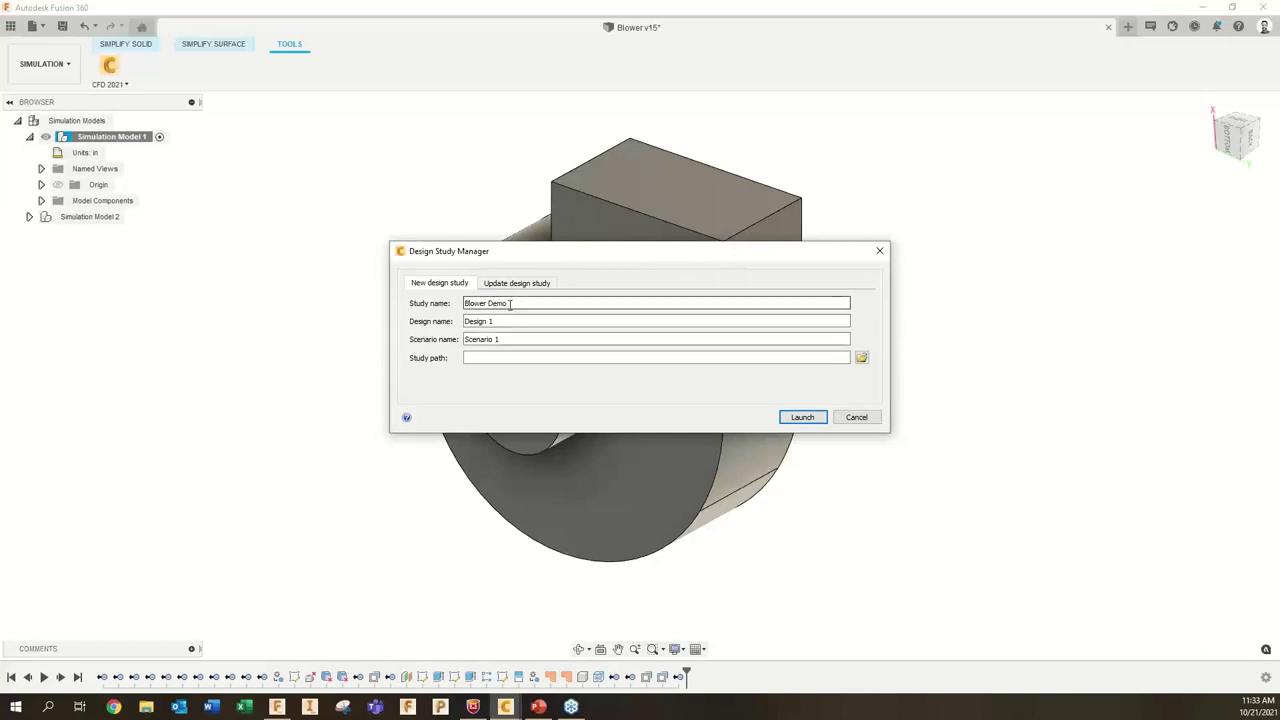
left_click(861, 357)
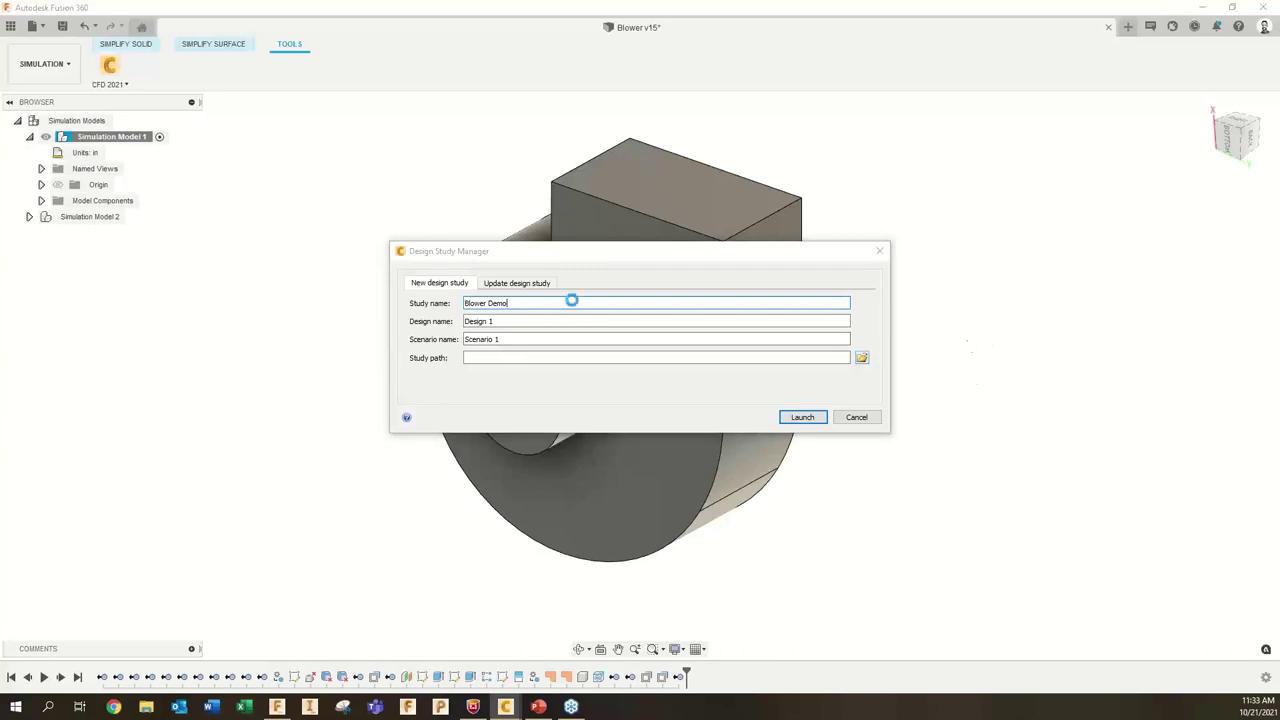
- Create a Blower Webcast folder under Autodesk CFD Examples and set it as the study path
left_click(625, 296)
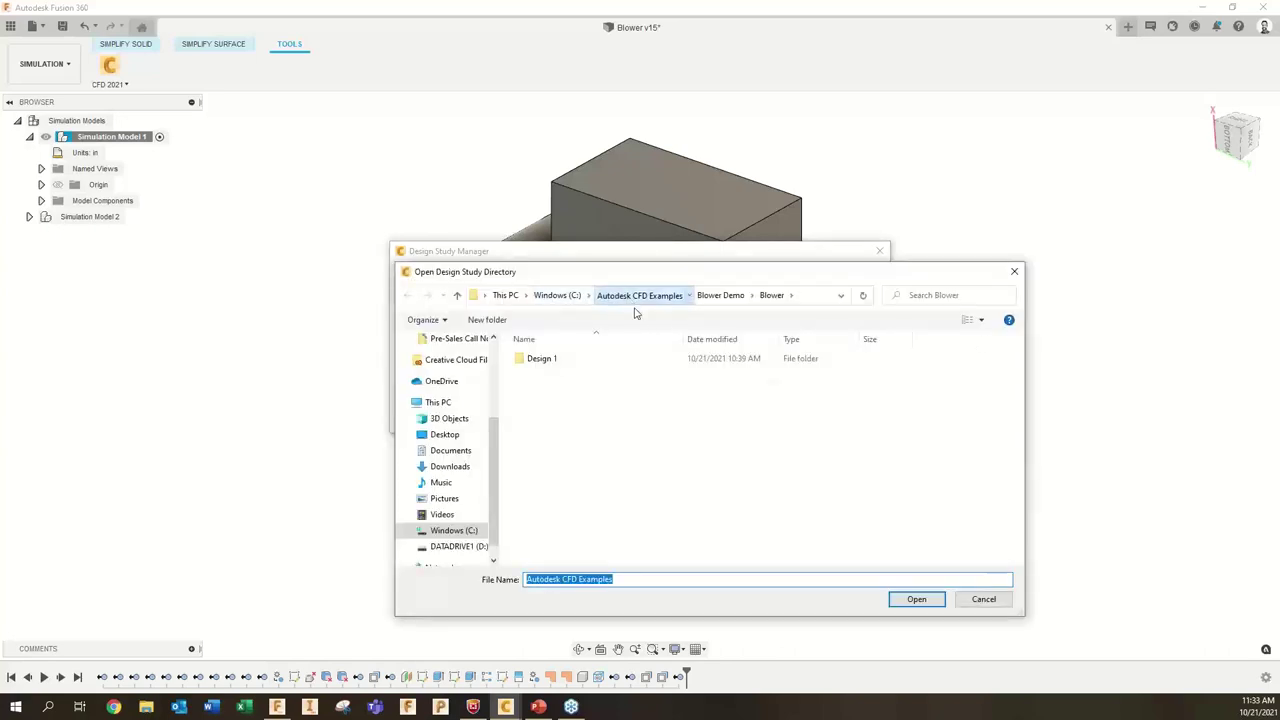
right_click(576, 532)
mouse_move(661, 505)
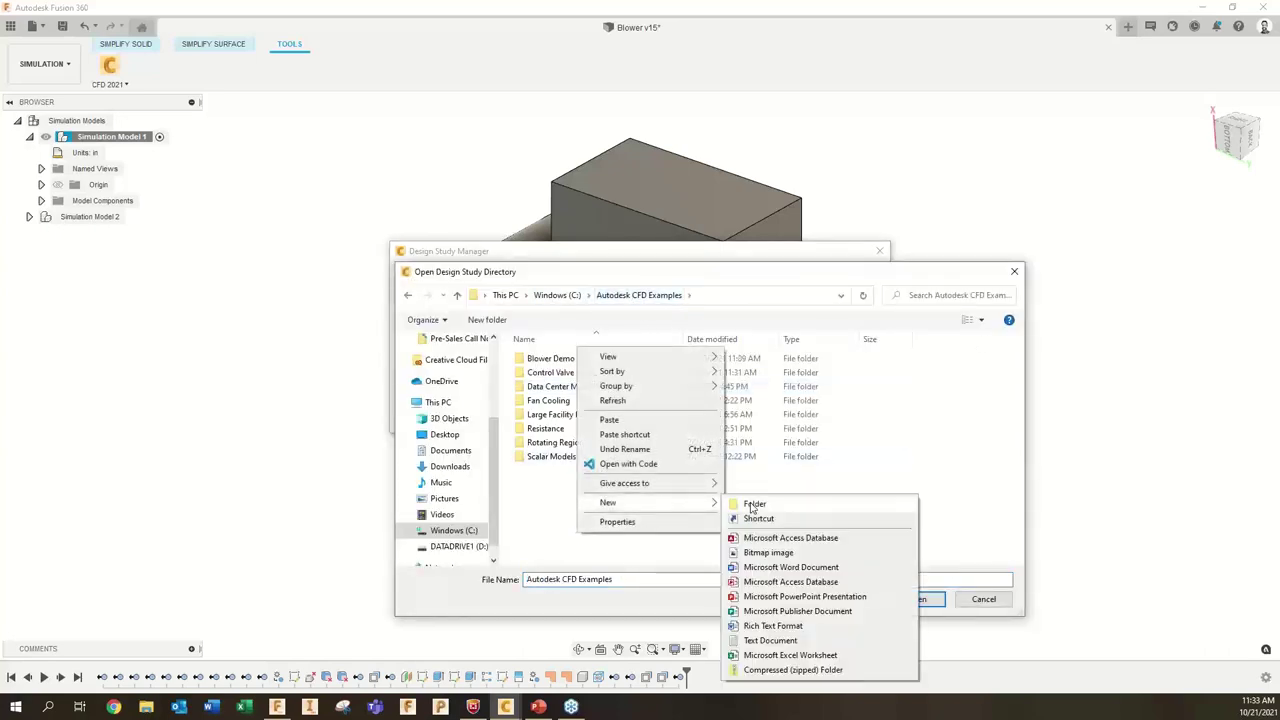
left_click(745, 500)
type("Blo")
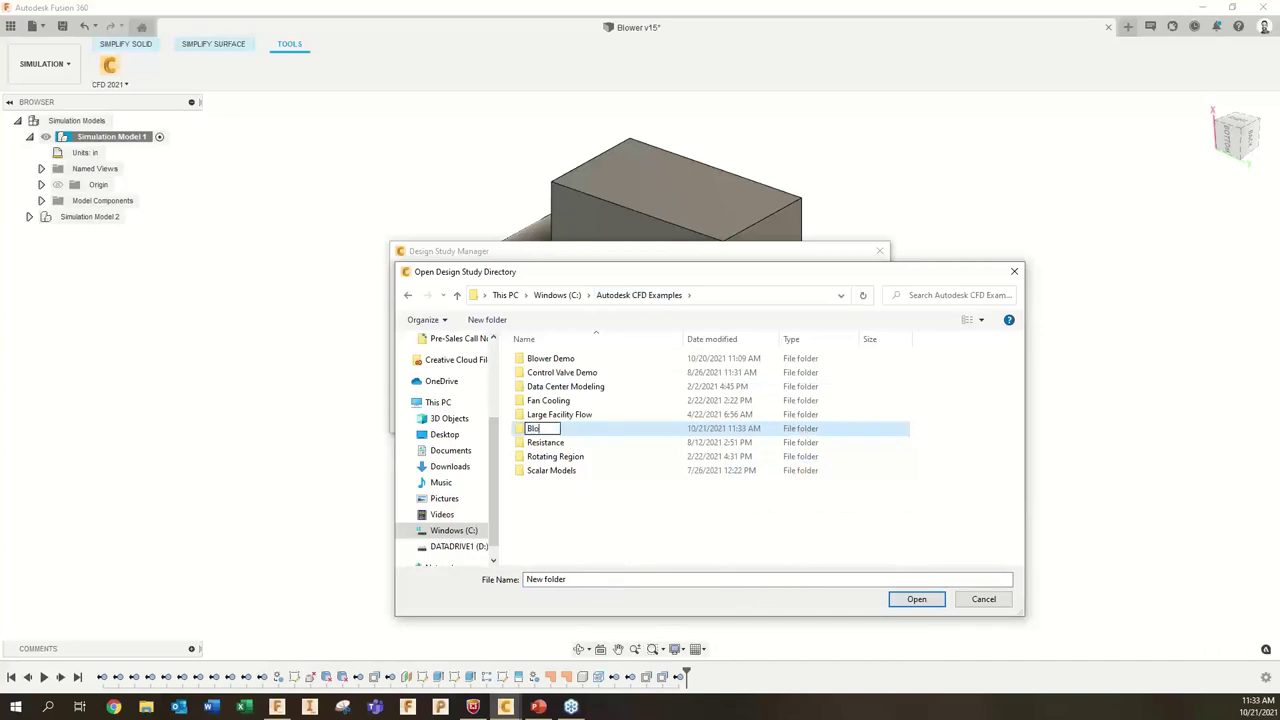
type("wer Webcast")
key("Return")
double_click(586, 372)
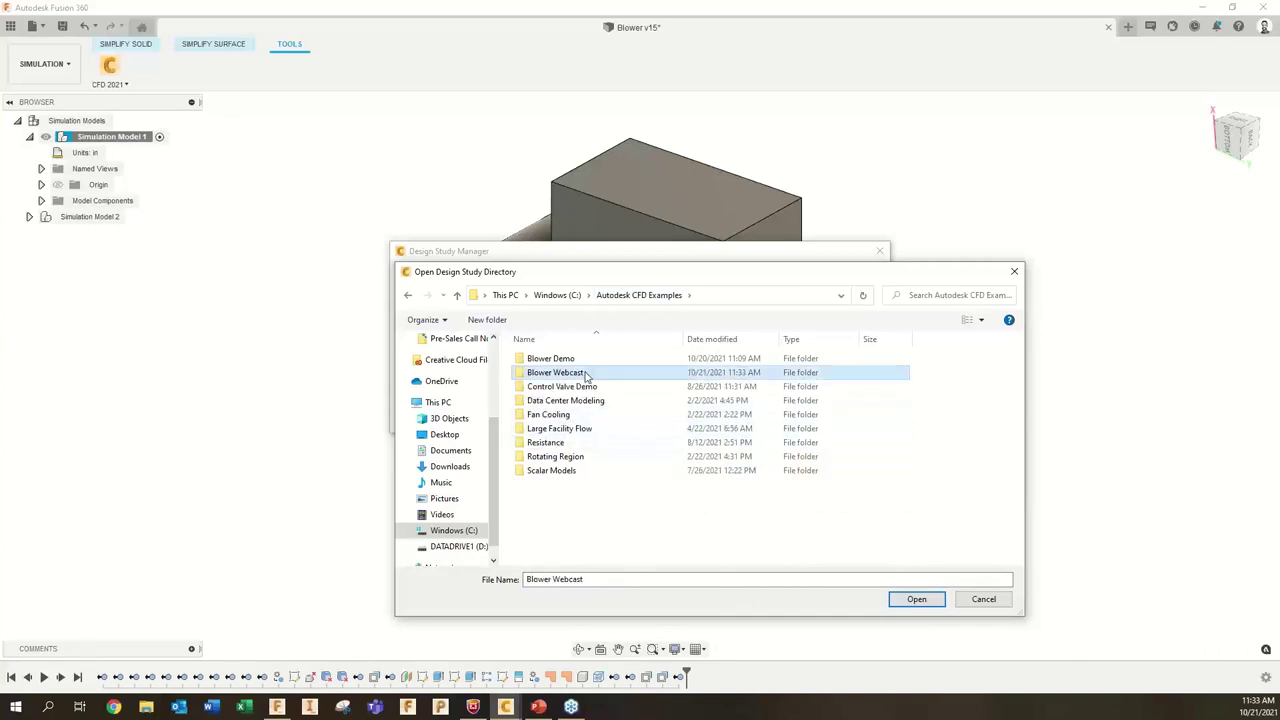
left_click(914, 601)
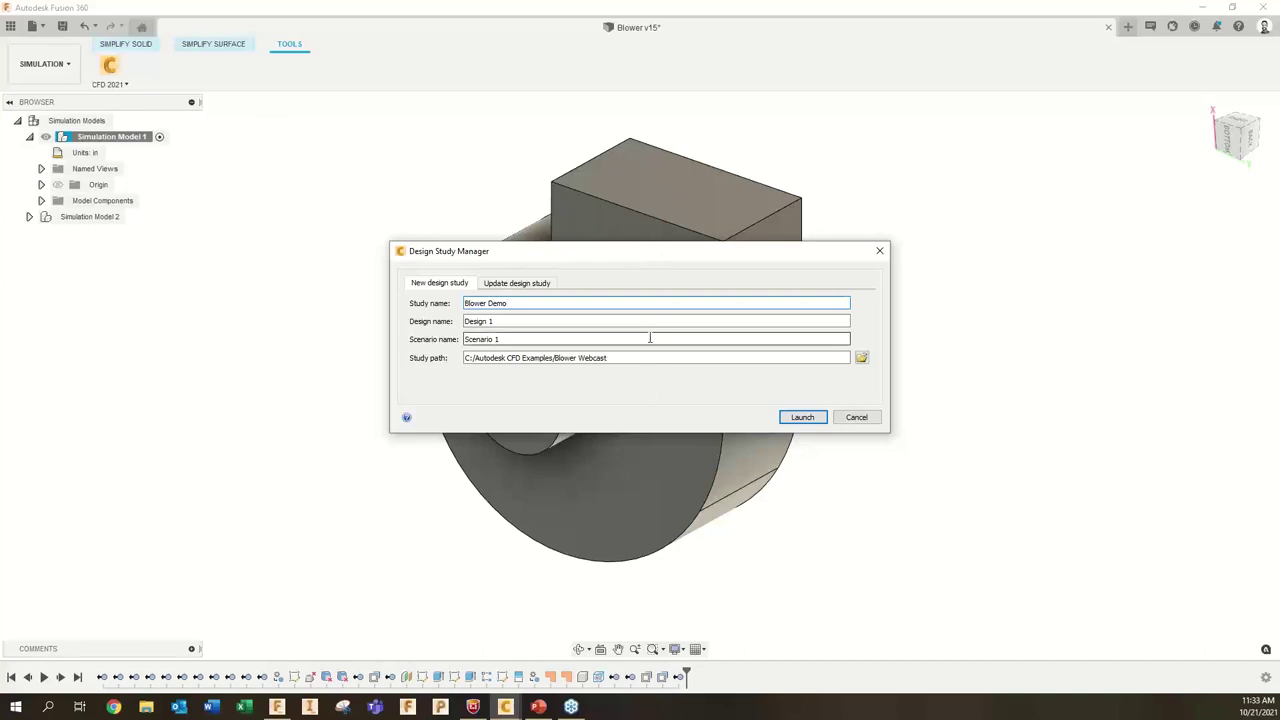
- Launch the Blower Demo study so Scenario 1 opens in Autodesk CFD 2021
left_click(806, 417)
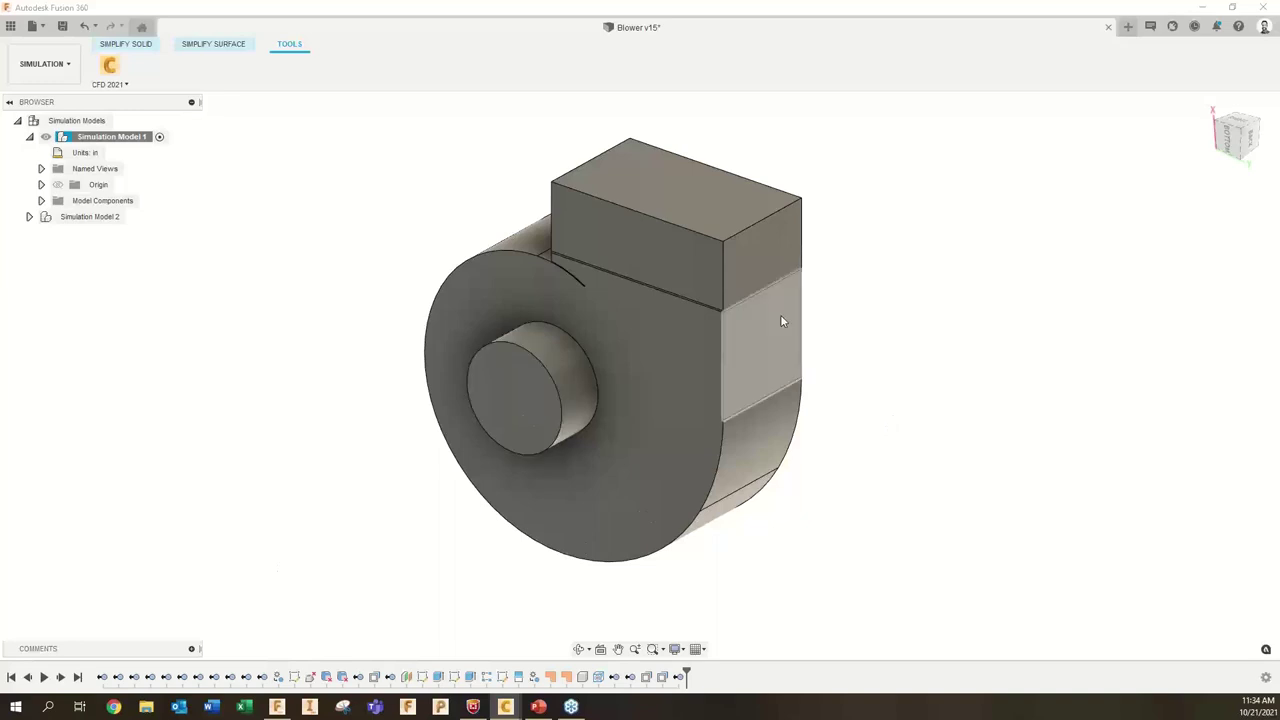
left_click(120, 86)
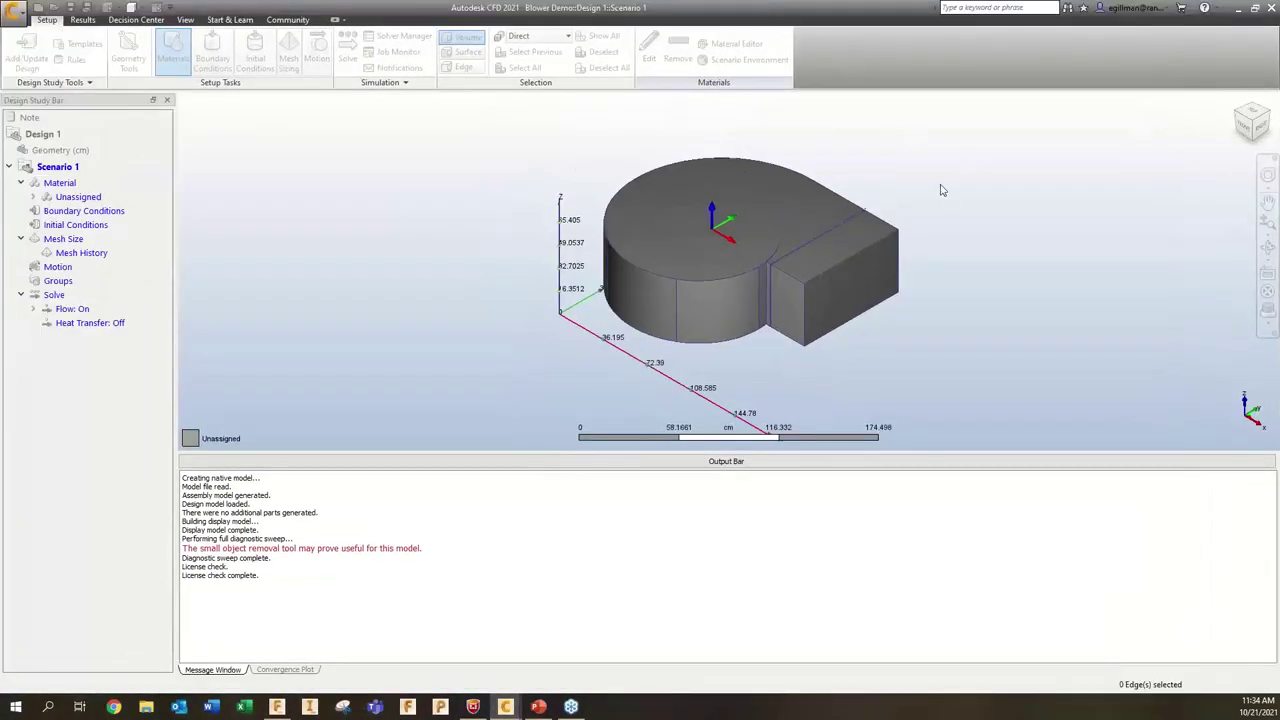
- Inspect the blower volumes by toggling visibility of the housing, outlet box and rotor cylinder
left_click(738, 461)
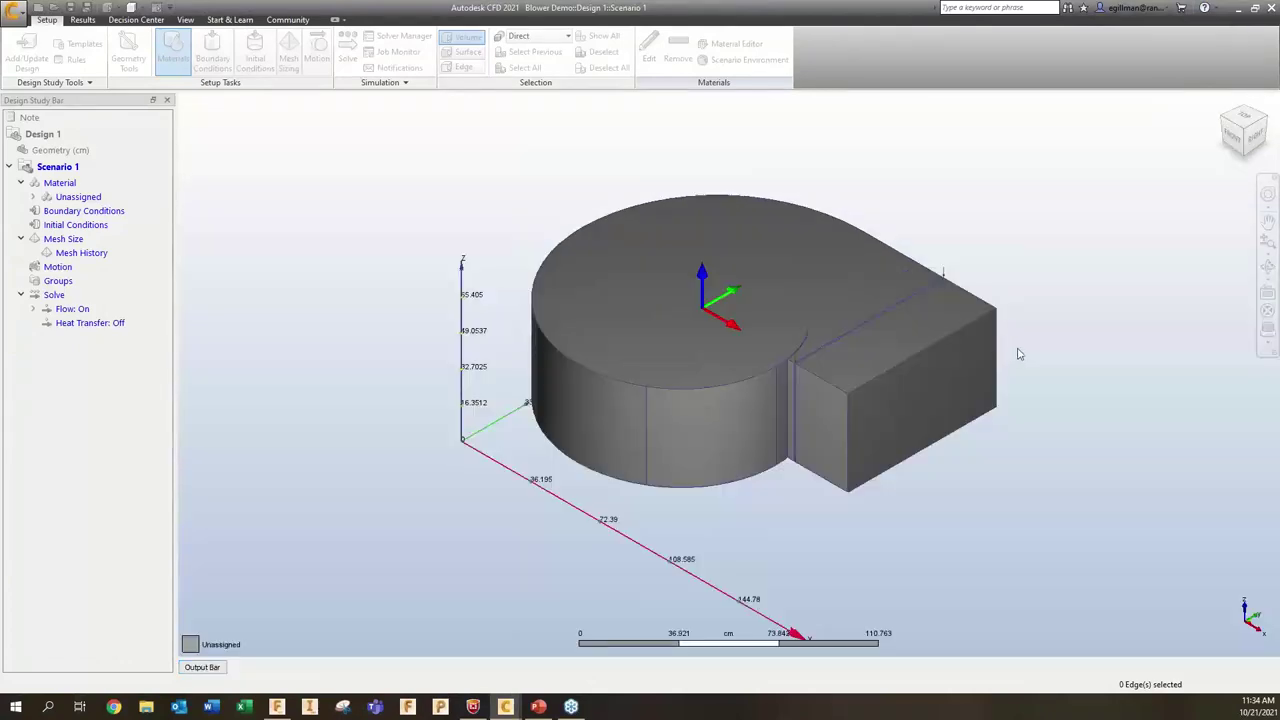
middle_click_drag(900, 333, 767, 342, "shift")
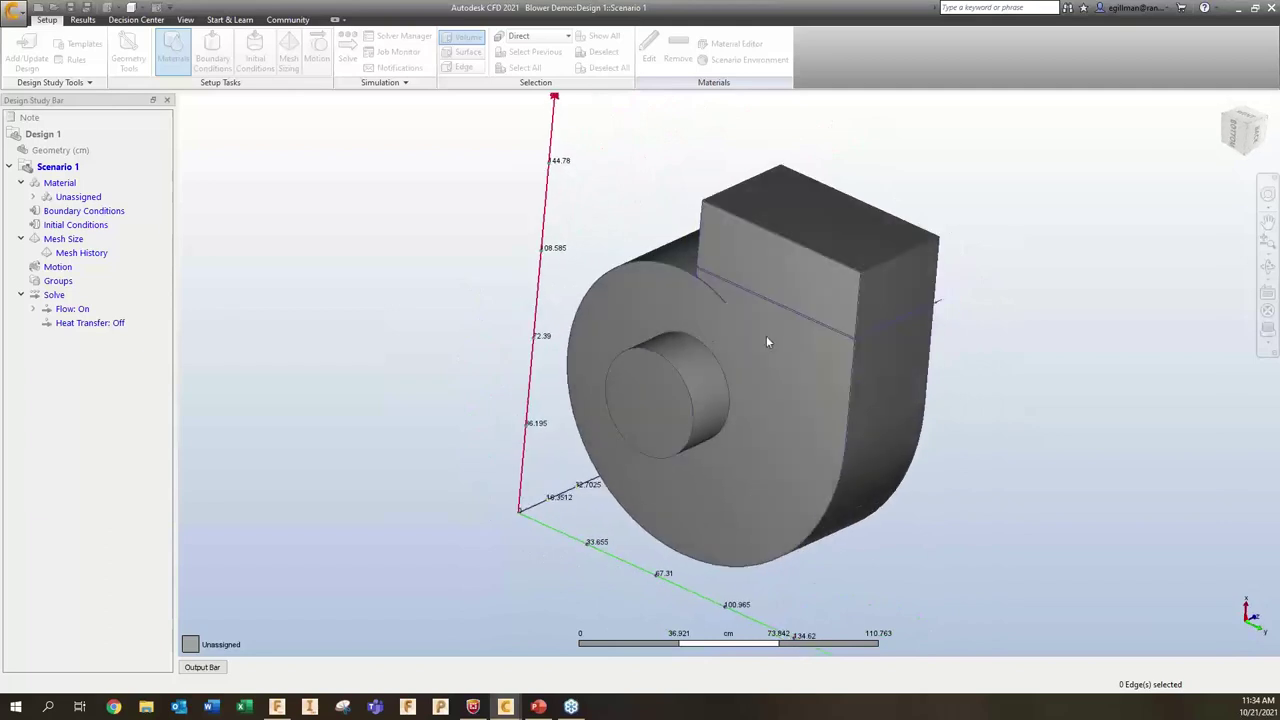
left_click(760, 373)
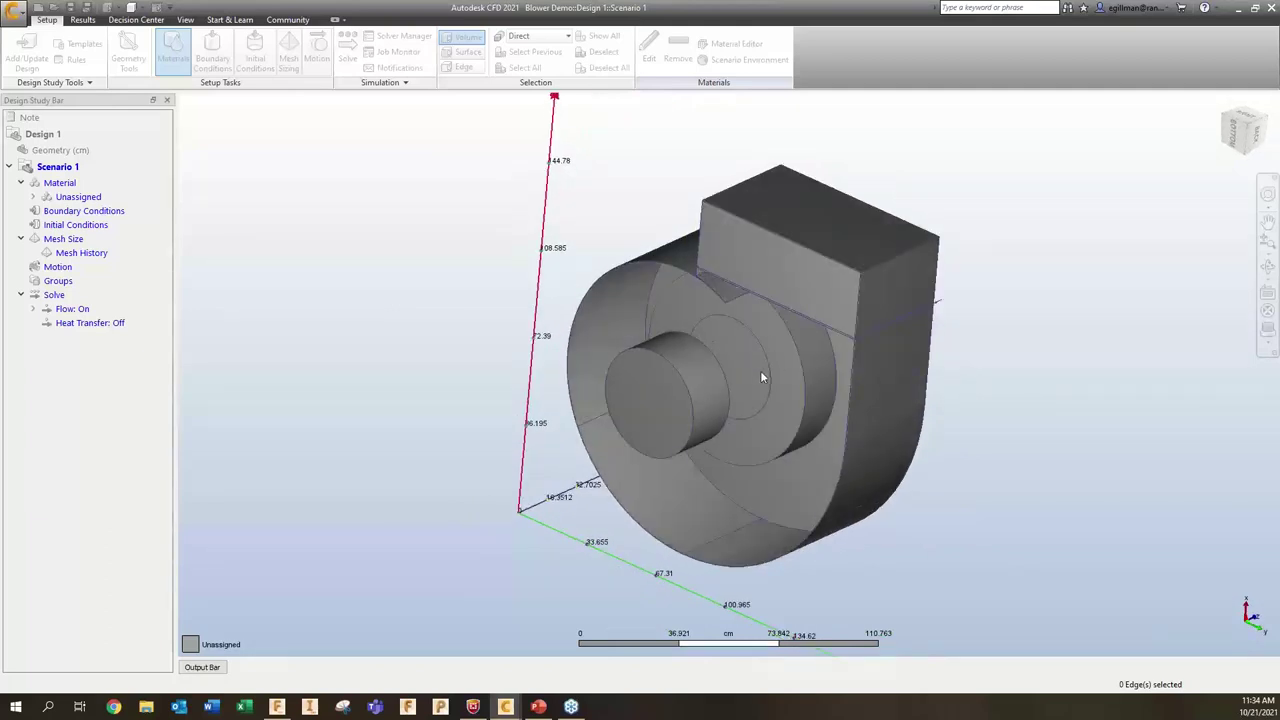
left_click(742, 358)
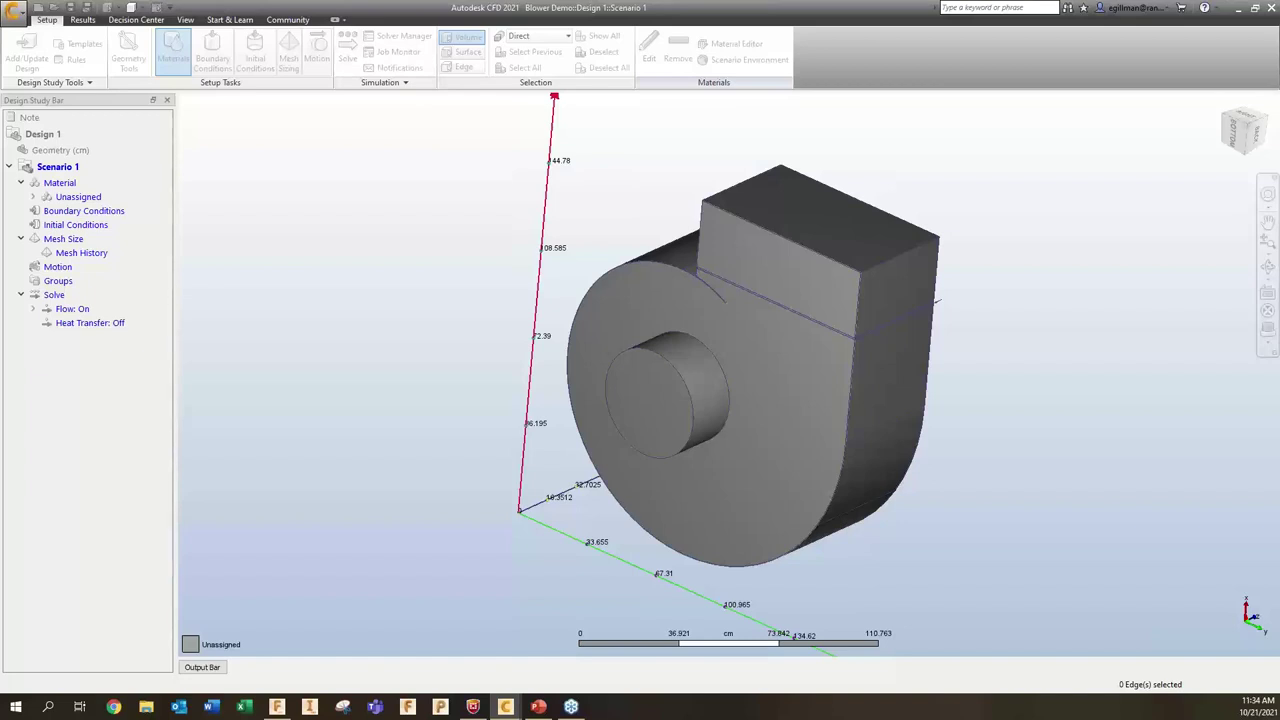
left_click(787, 401)
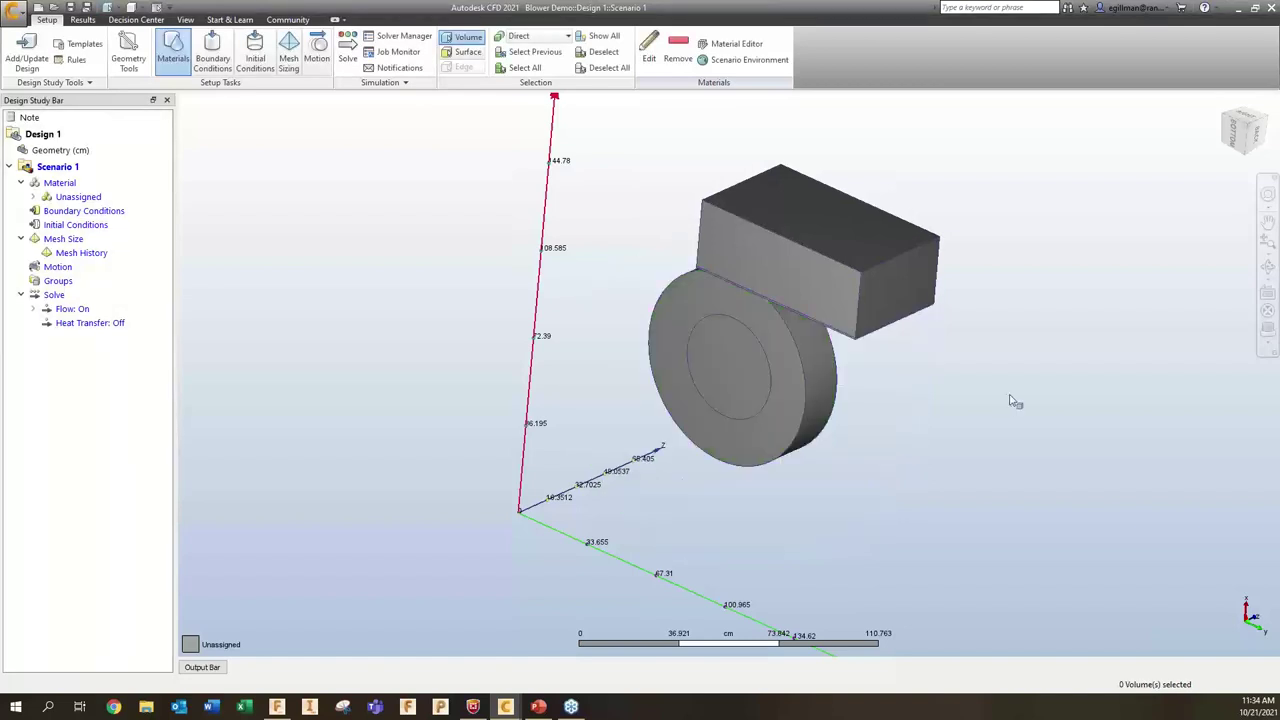
left_click(911, 278)
left_click(812, 352)
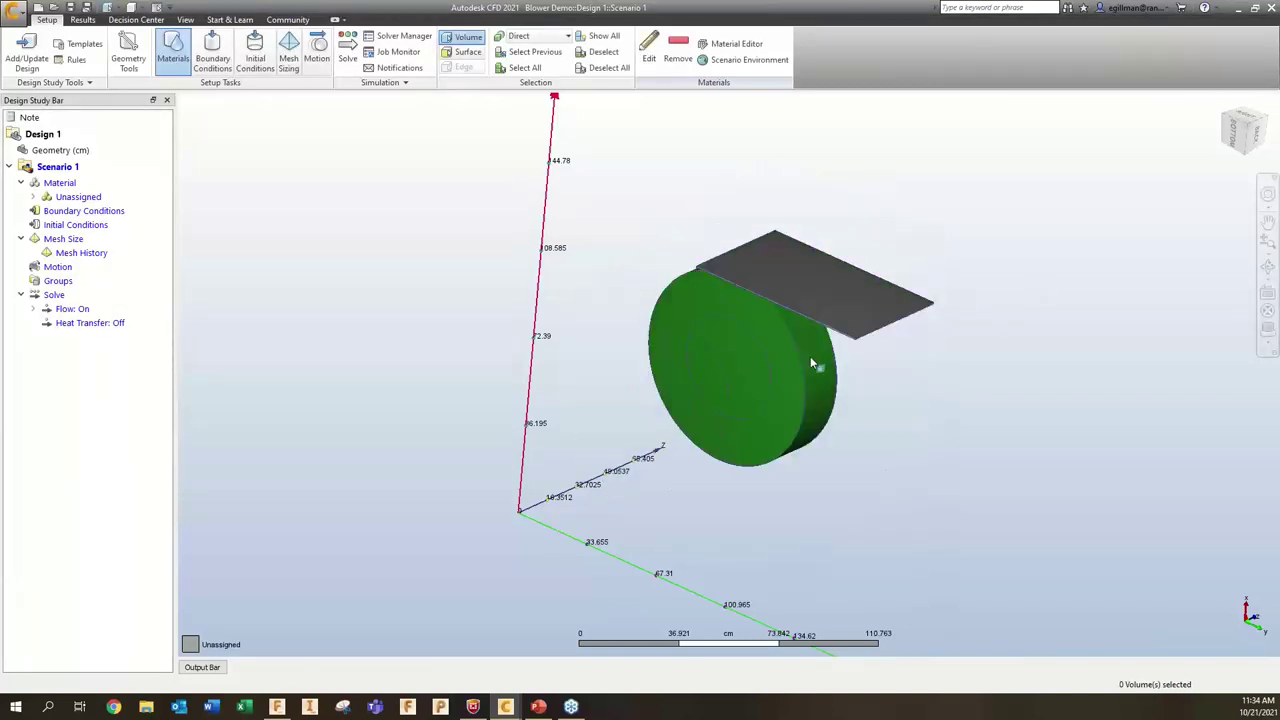
scroll(788, 248, "up", 1)
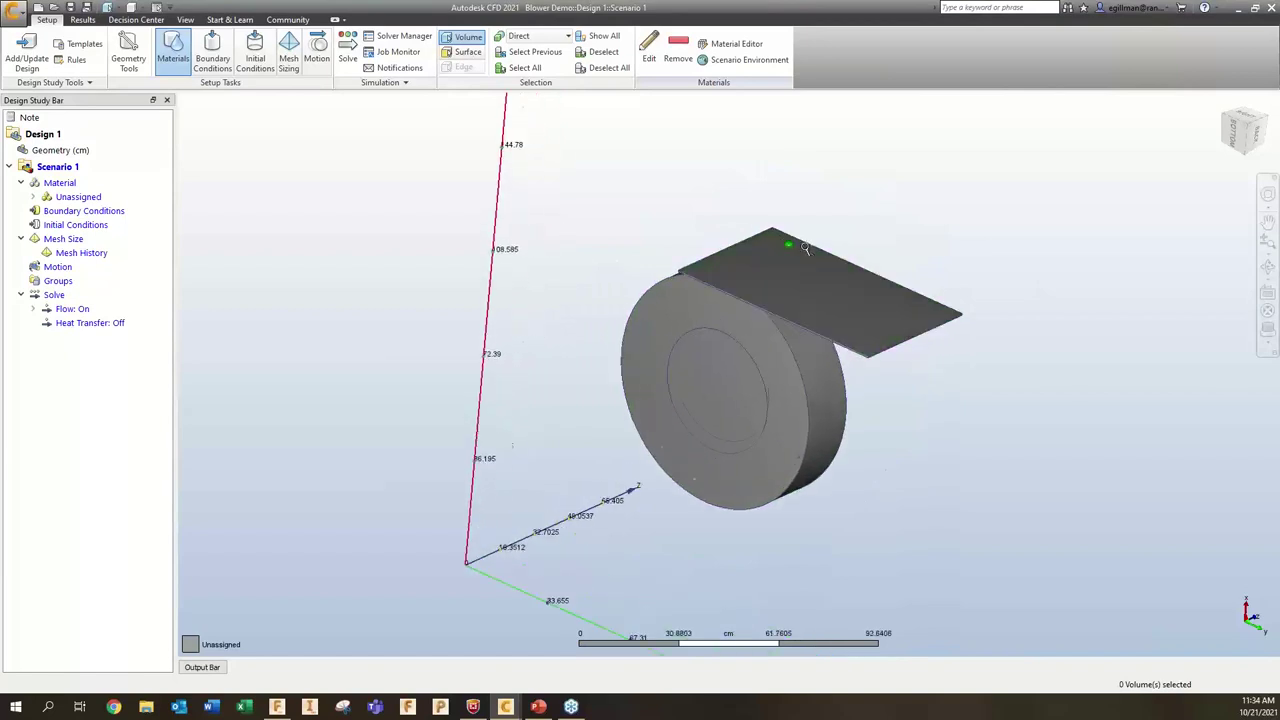
left_click(752, 408)
left_click(905, 292)
left_click(812, 344)
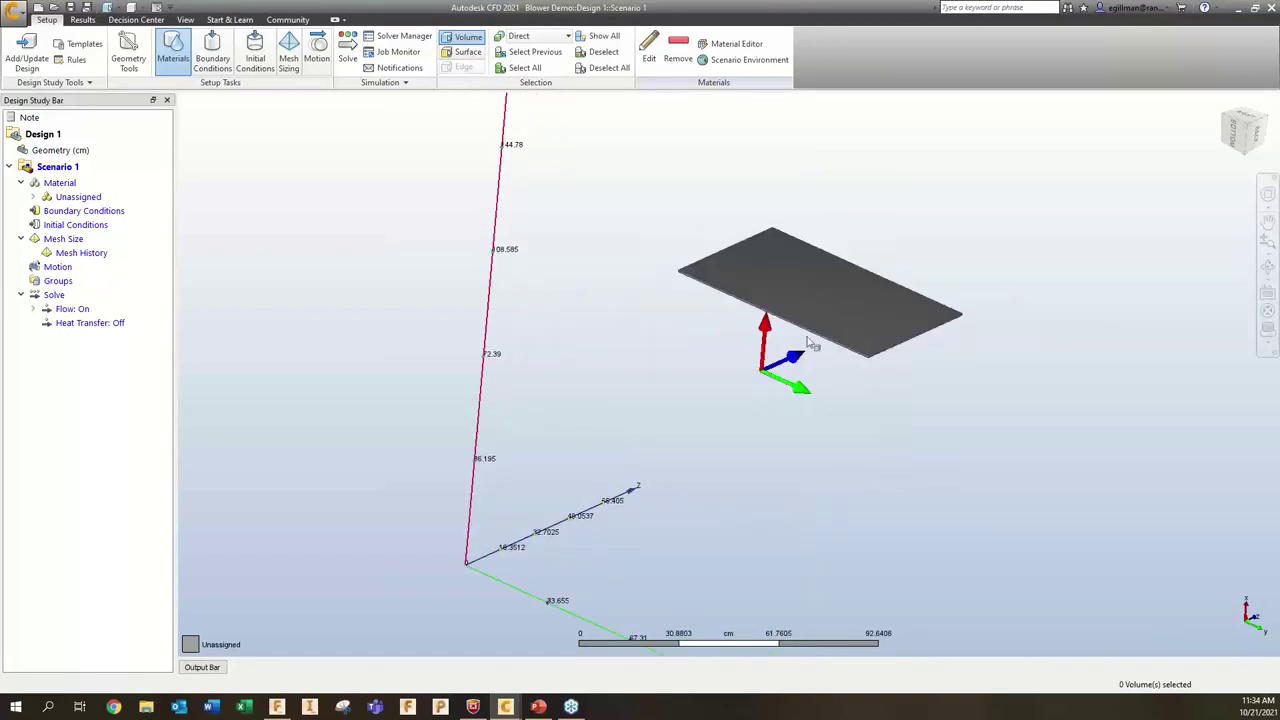
left_click(806, 335)
left_click(806, 335)
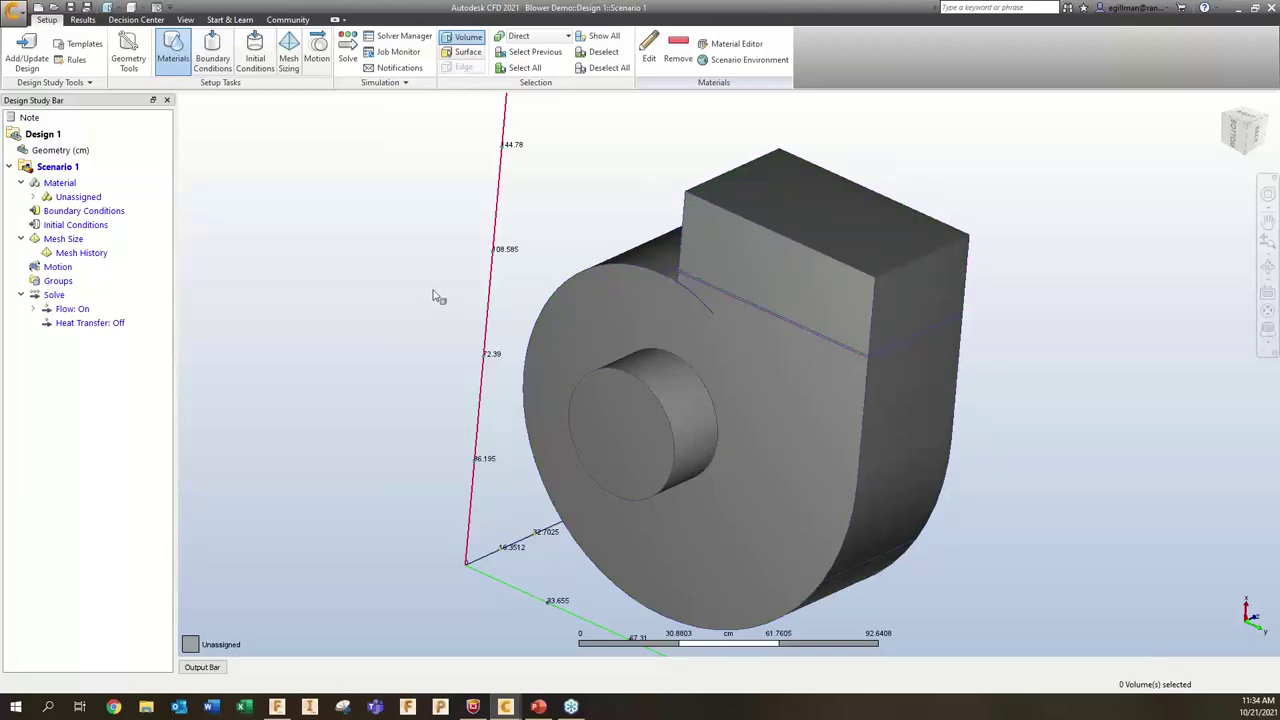
- Assign Air to the housing and outlet box volumes, then hide both
left_click(678, 324)
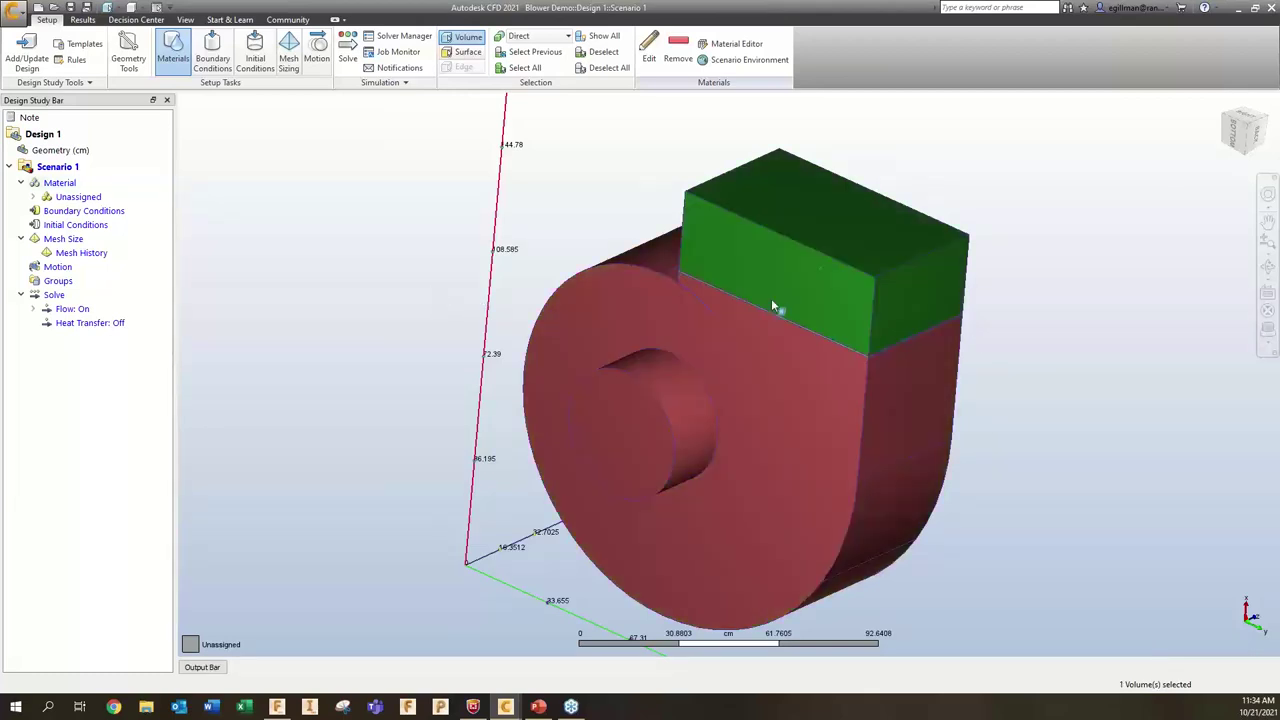
left_click(812, 253)
left_click(649, 50)
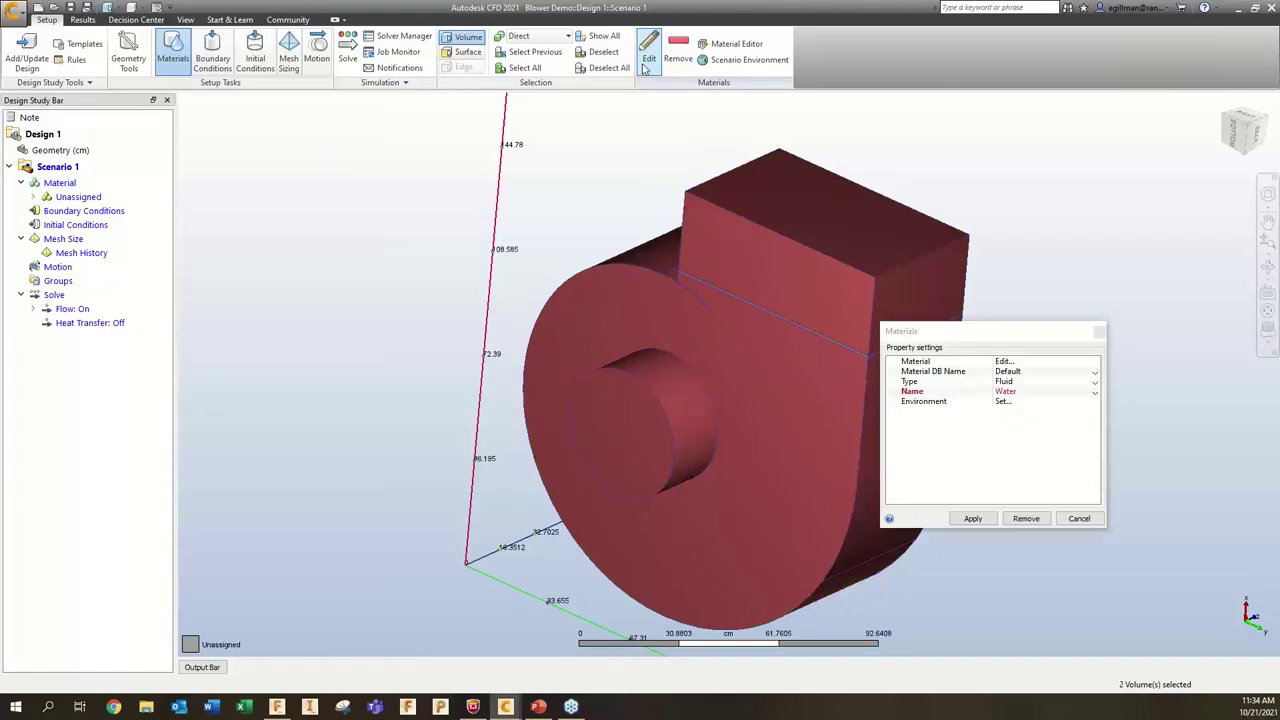
left_click(1030, 392)
left_click(1018, 418)
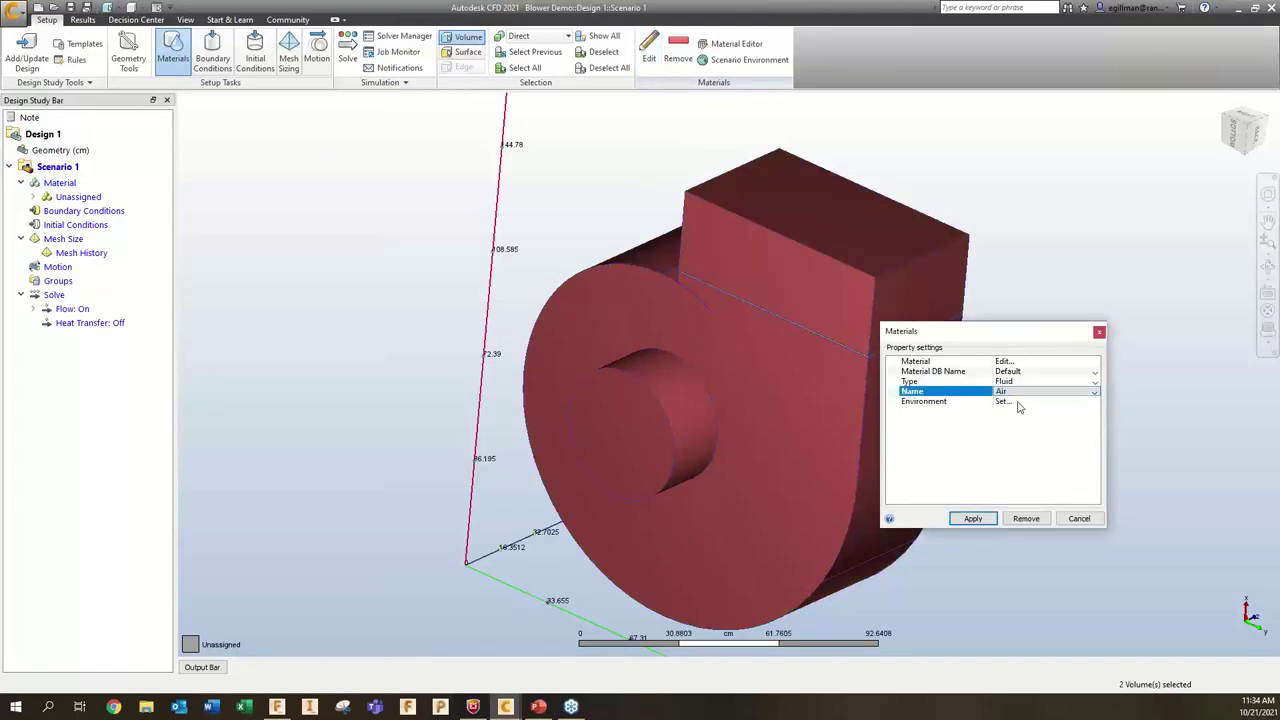
left_click(972, 519)
middle_click(880, 455, "ctrl")
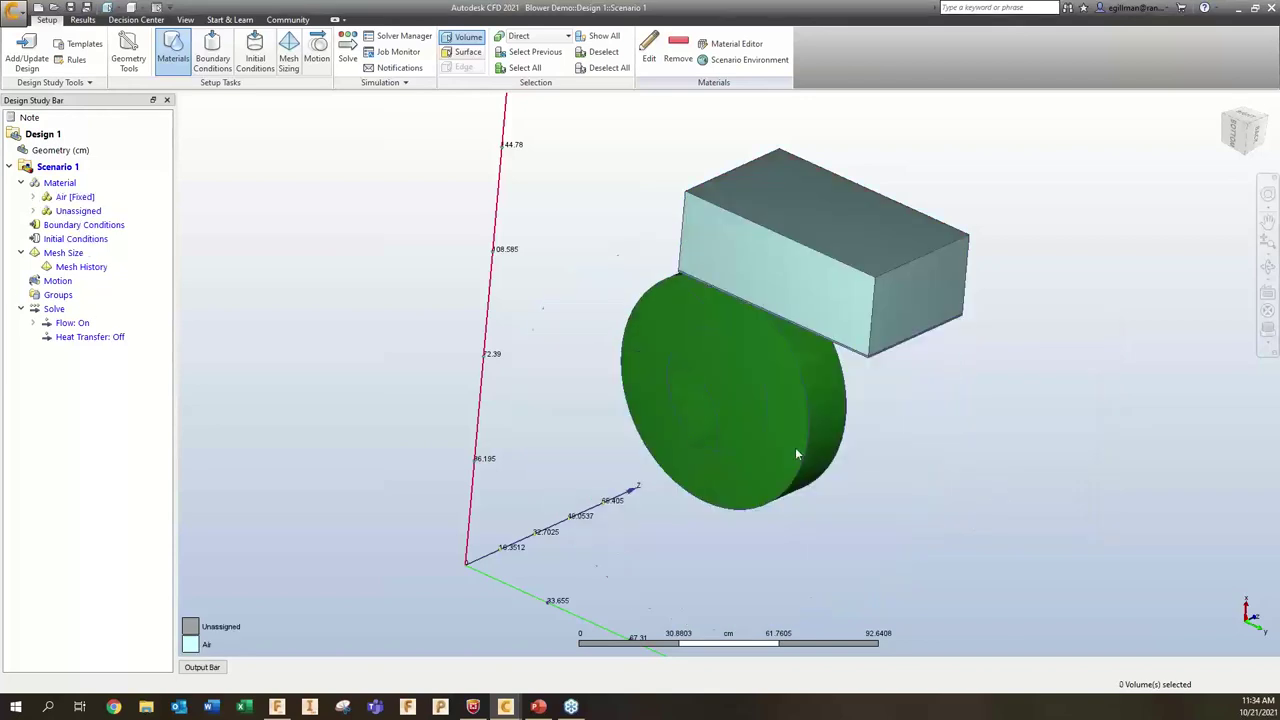
middle_click(819, 280, "ctrl")
scroll(940, 350, "up", 3)
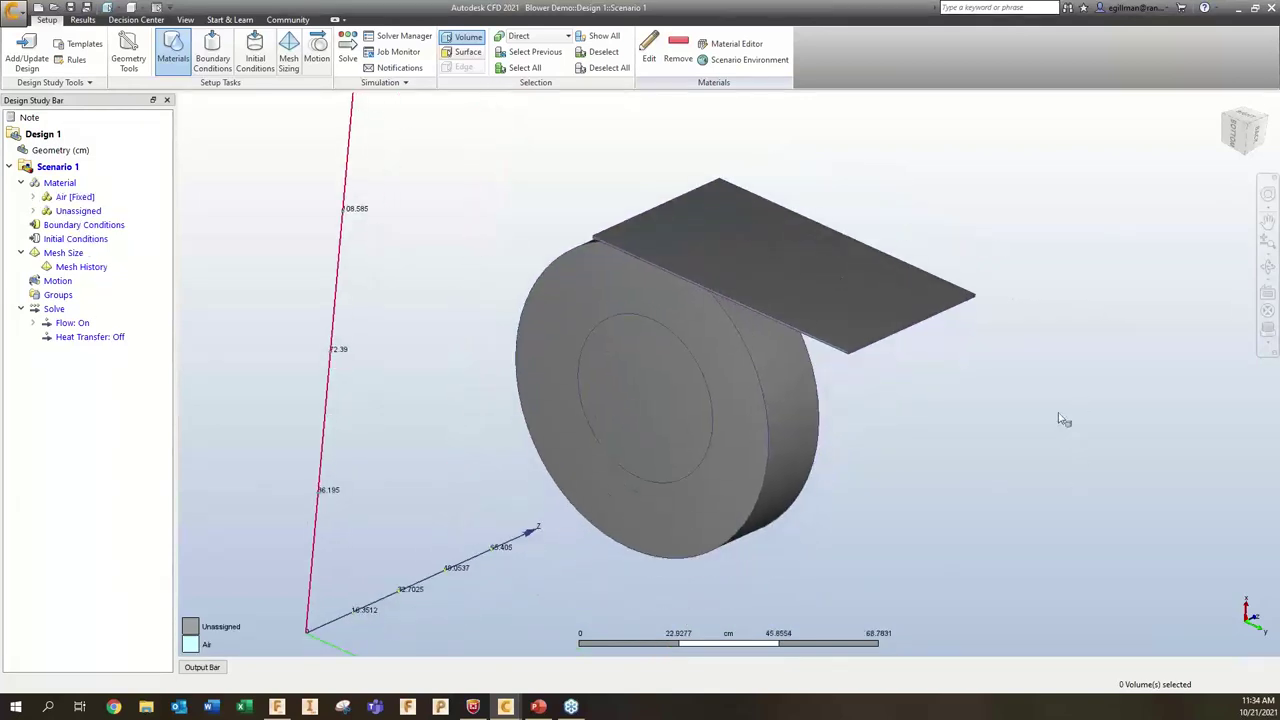
- For the top plate, pick My Materials, type Resistance, and open the Mesh material for editing
left_click(784, 268)
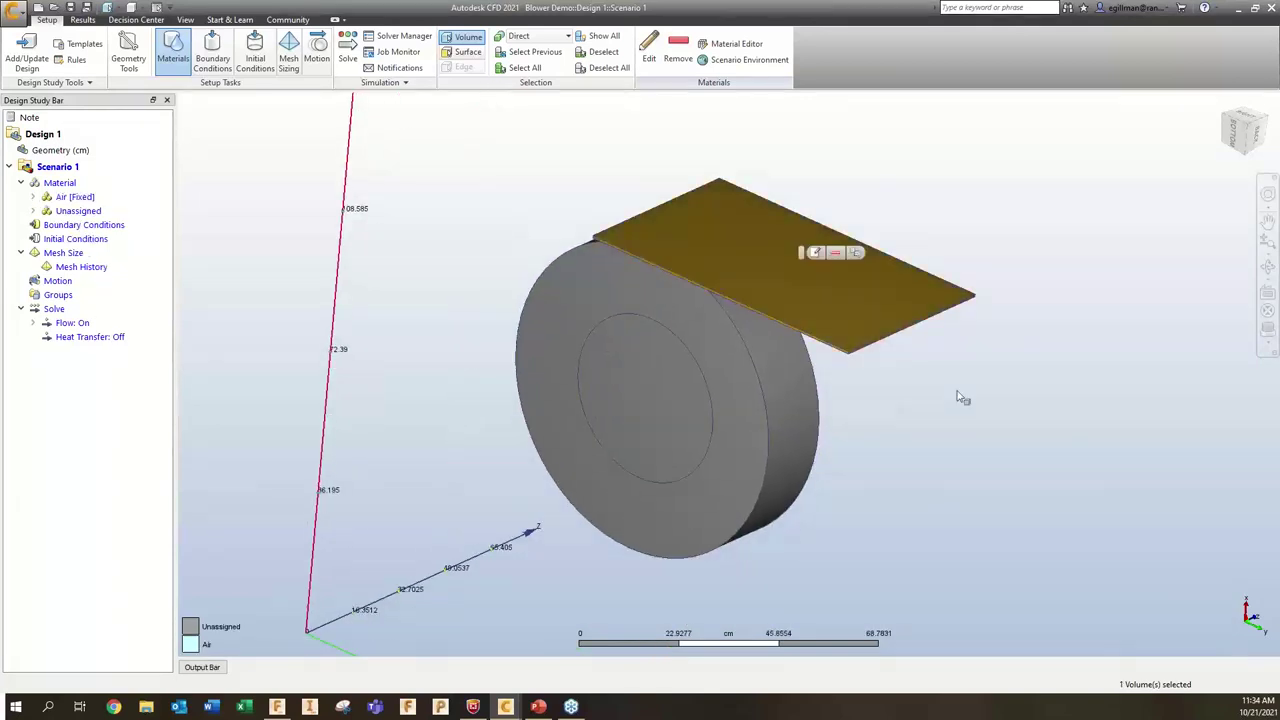
left_click(649, 50)
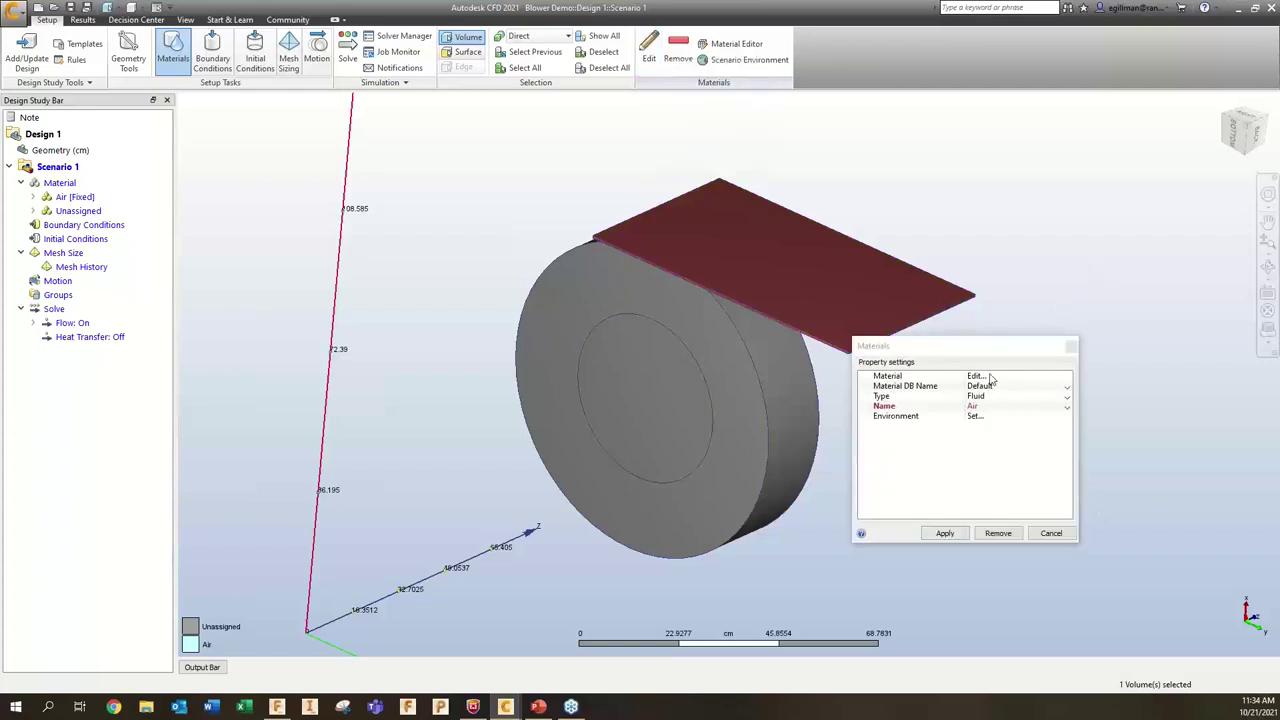
left_click(990, 385)
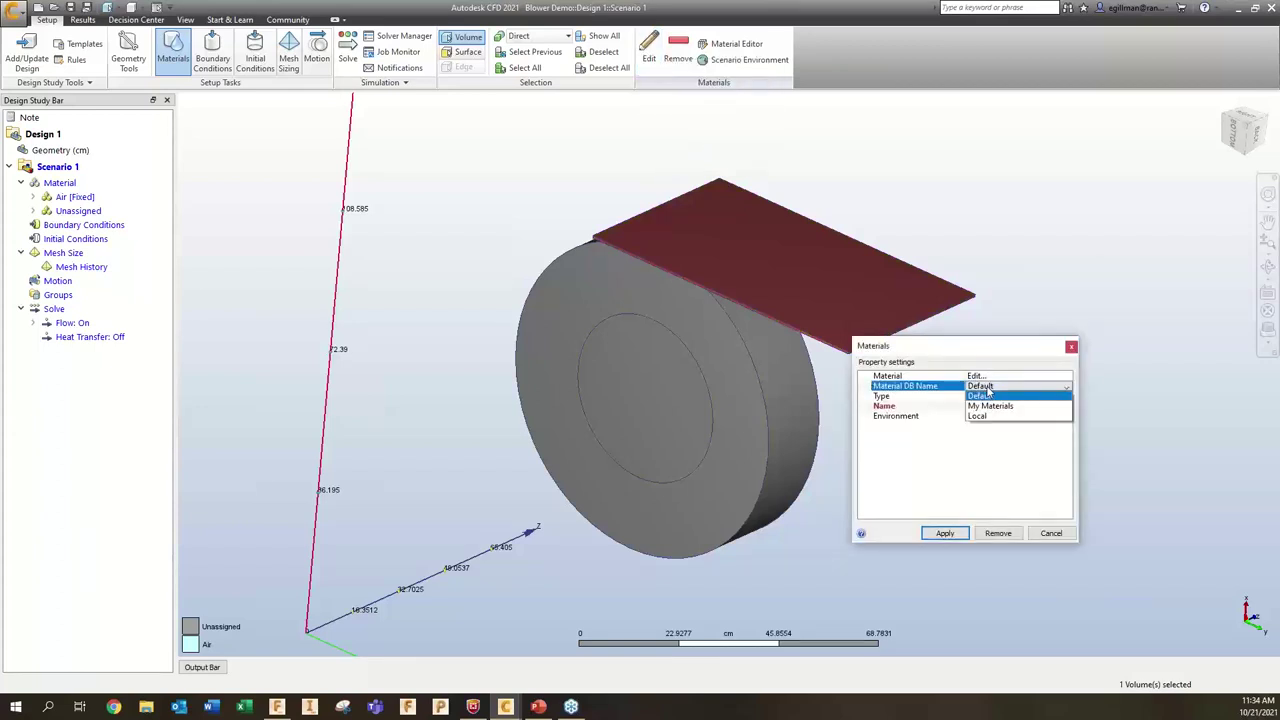
left_click(995, 402)
left_click(995, 403)
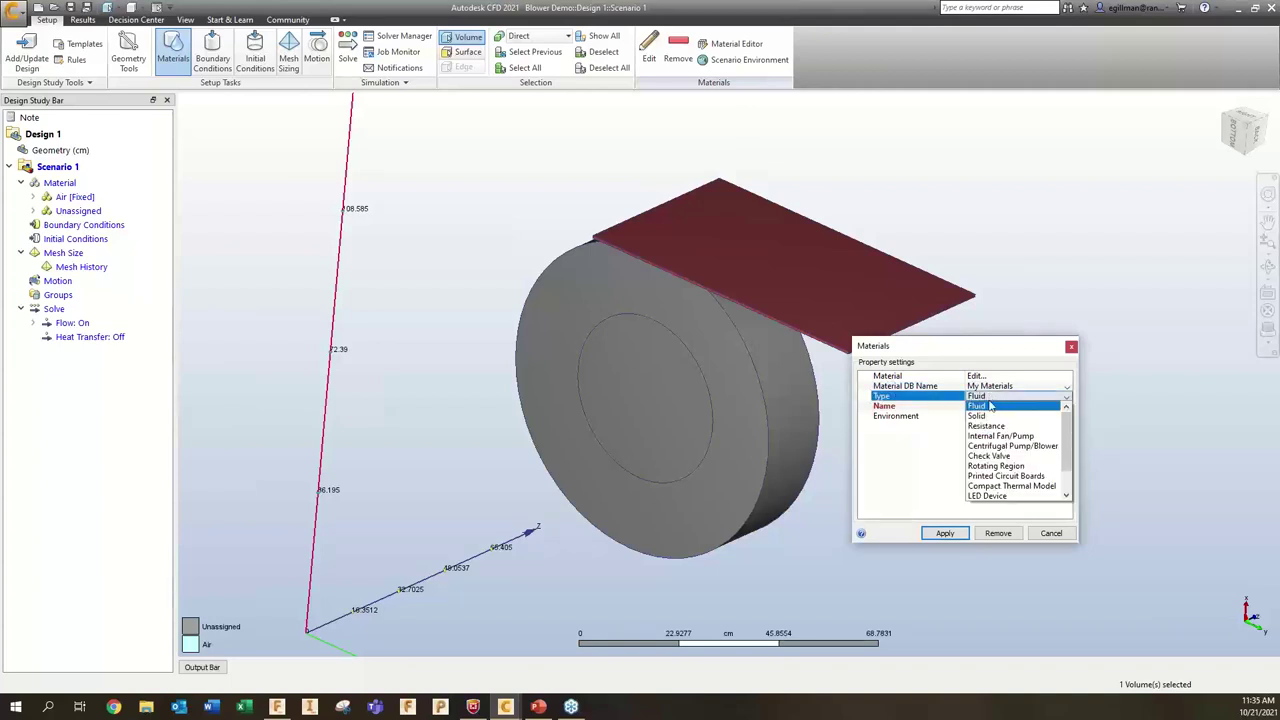
left_click(990, 428)
left_click(975, 375)
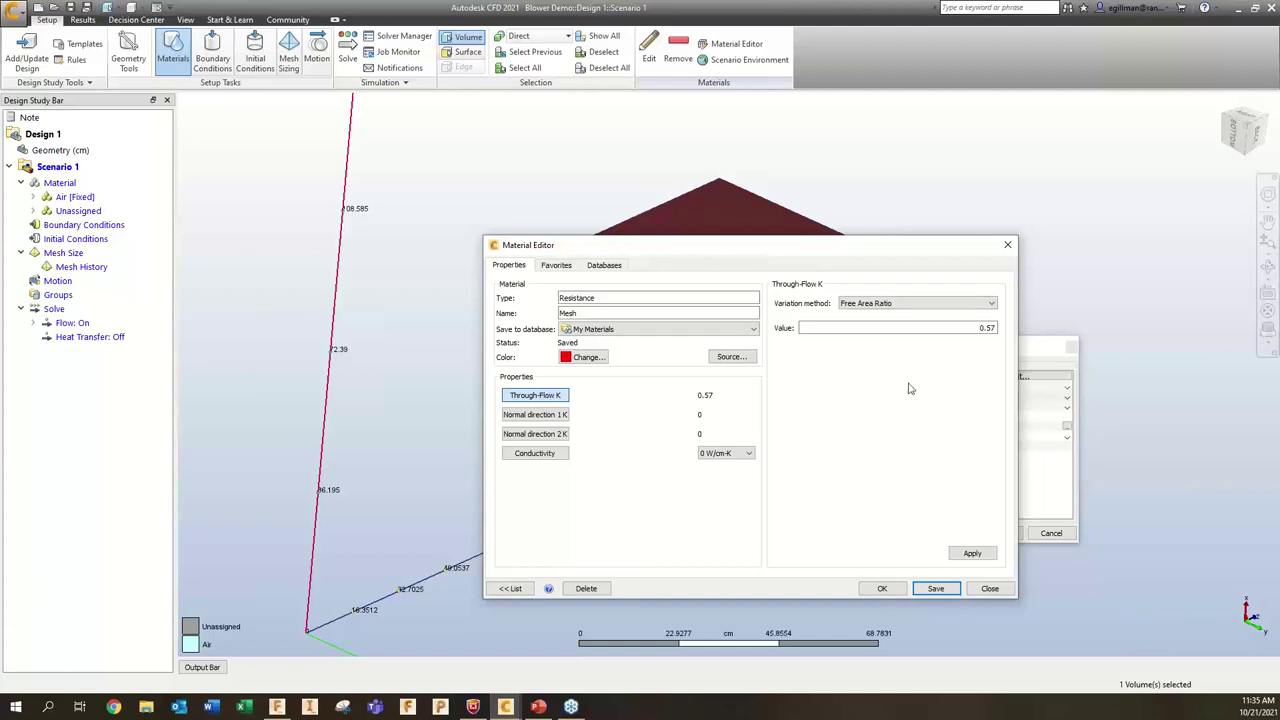
- Change the Mesh material's free area ratio from 0.57 to 0.4 and save over the existing material
left_click(961, 328)
left_click_drag(961, 328, 1050, 334)
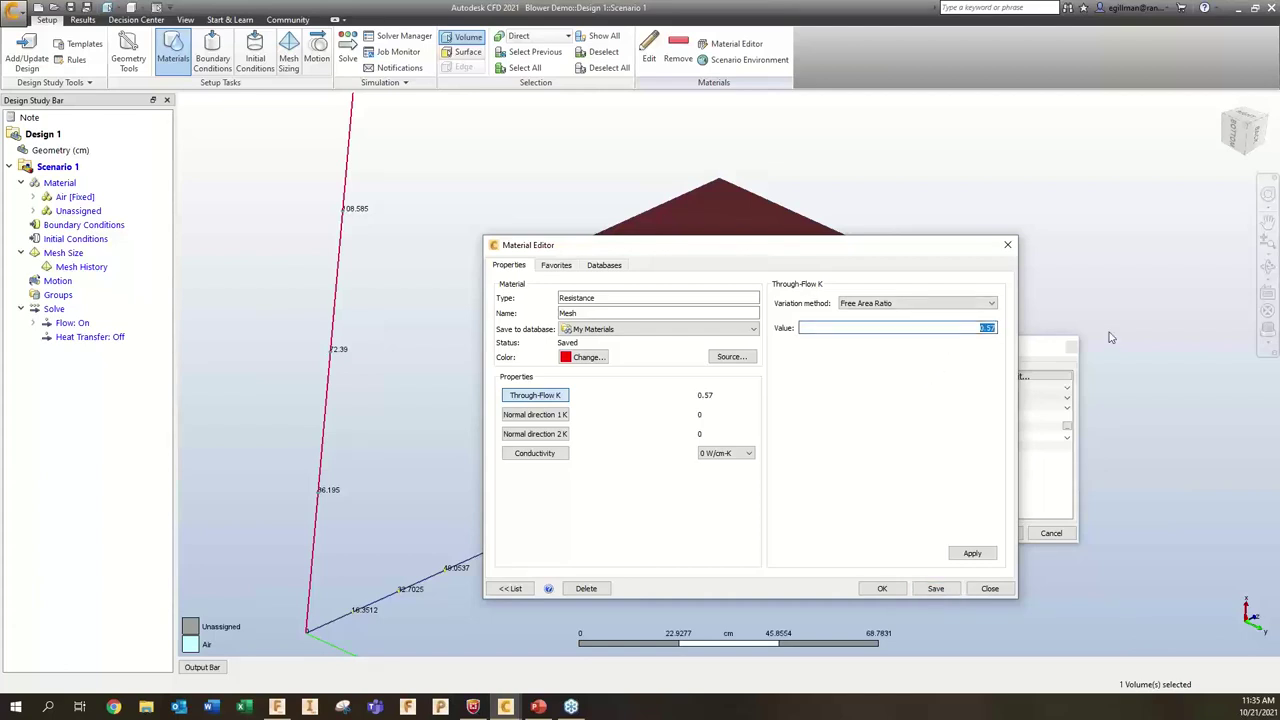
type("0.")
left_click(971, 553)
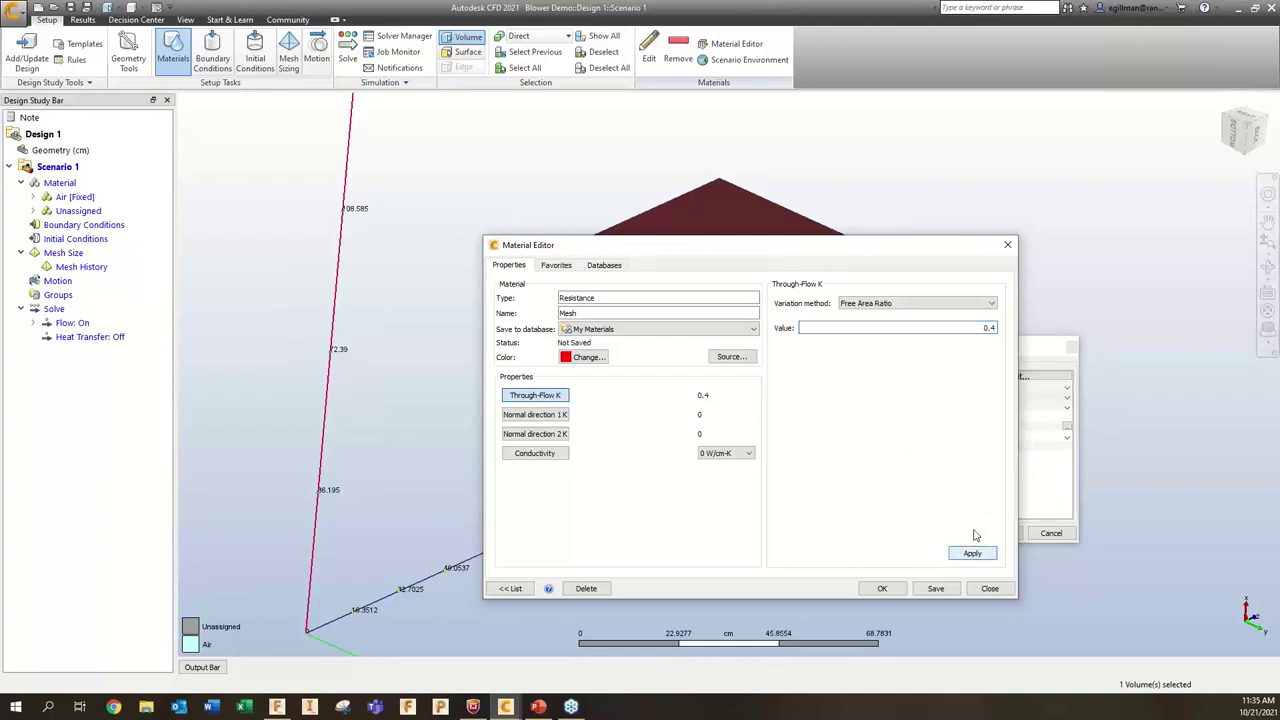
left_click(935, 588)
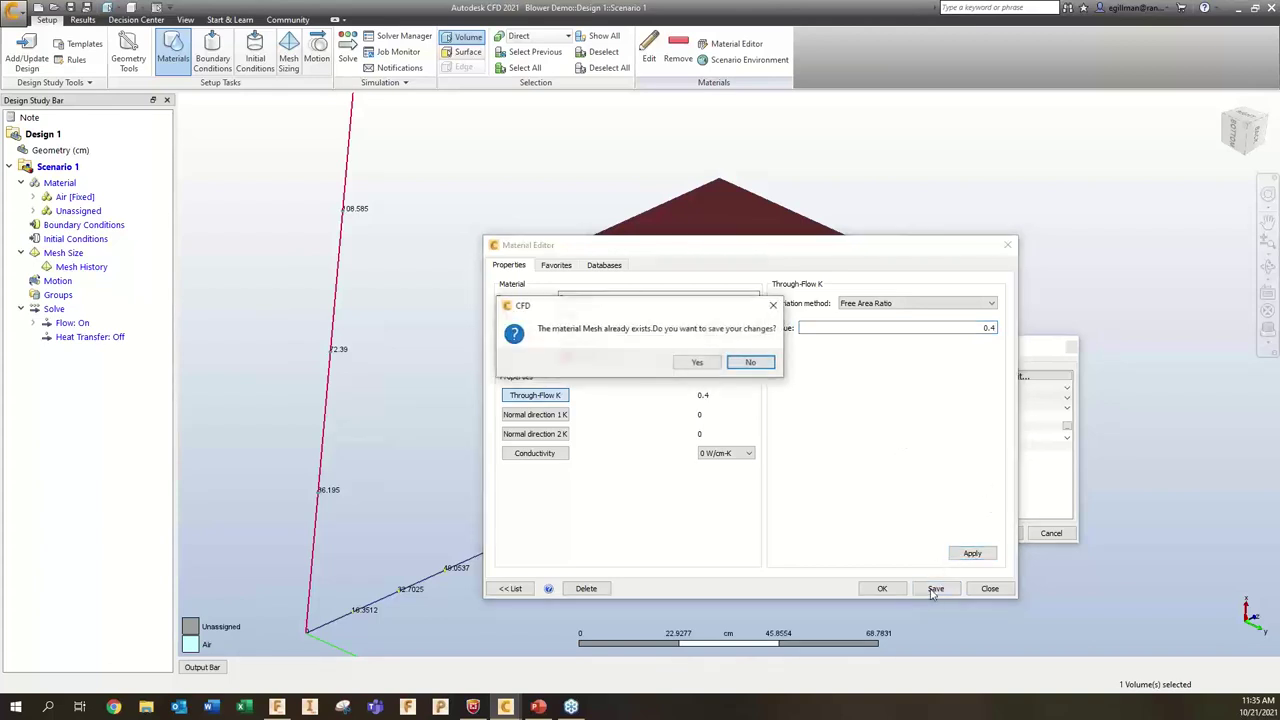
left_click(697, 363)
left_click(882, 588)
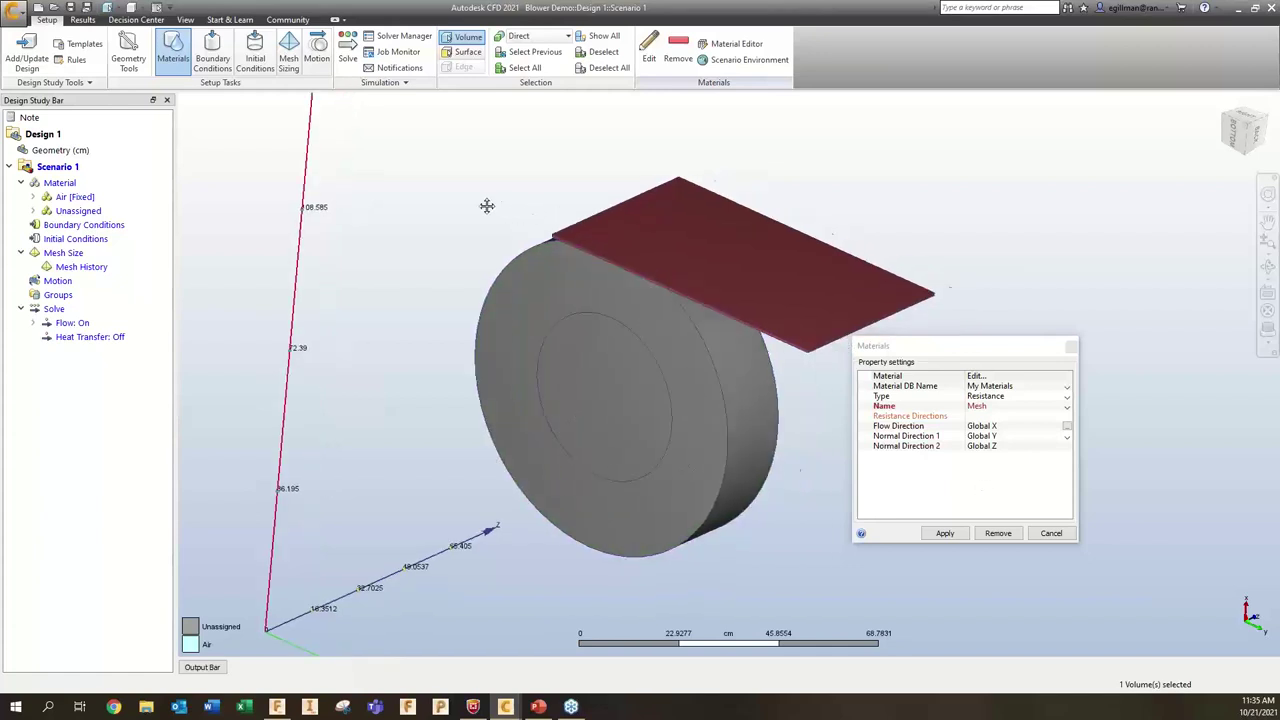
- Apply the Mesh resistance material to the top plate, then hide the plate
middle_click_drag(486, 206, 484, 224)
scroll(457, 340, "down", 3)
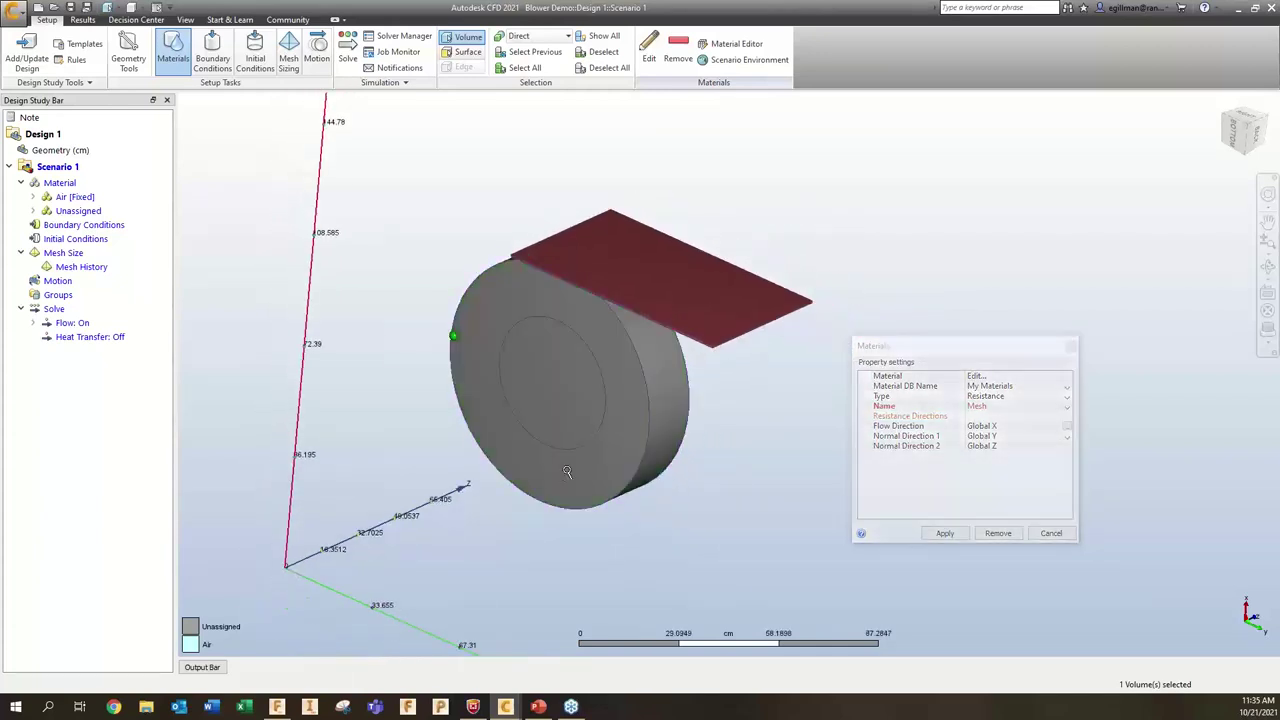
scroll(651, 480, "down", 2)
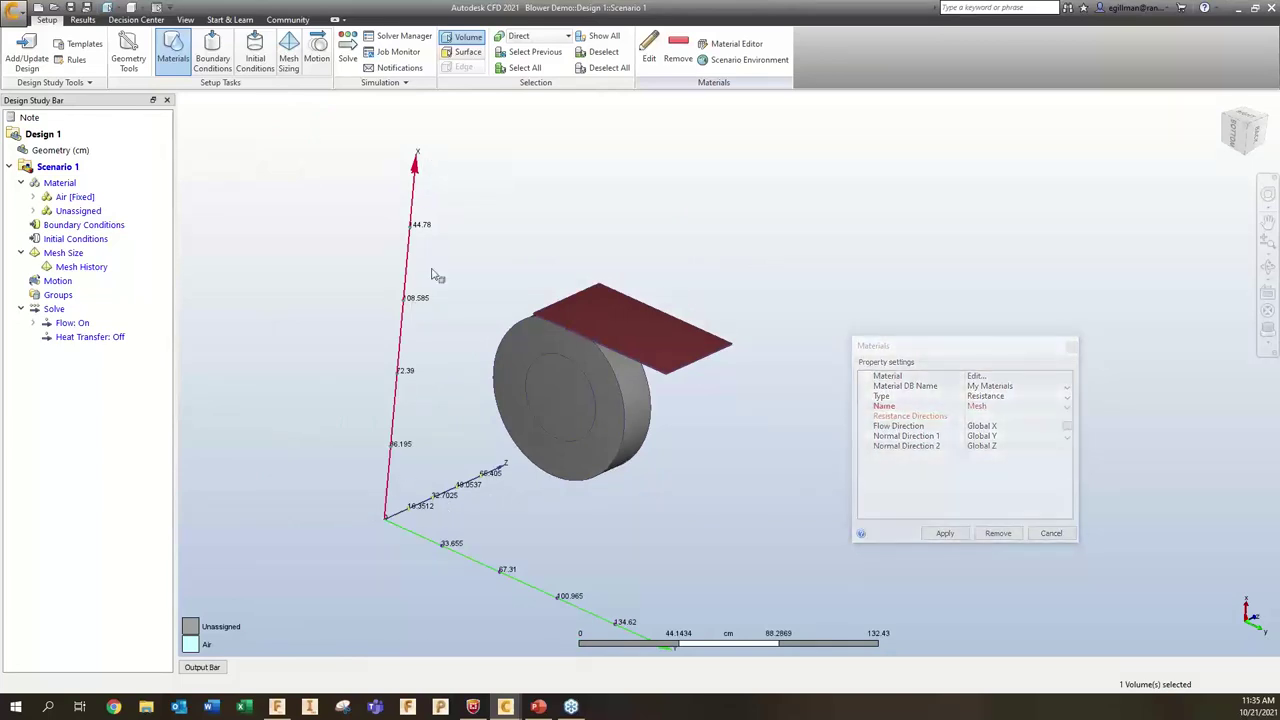
scroll(610, 344, "up", 2)
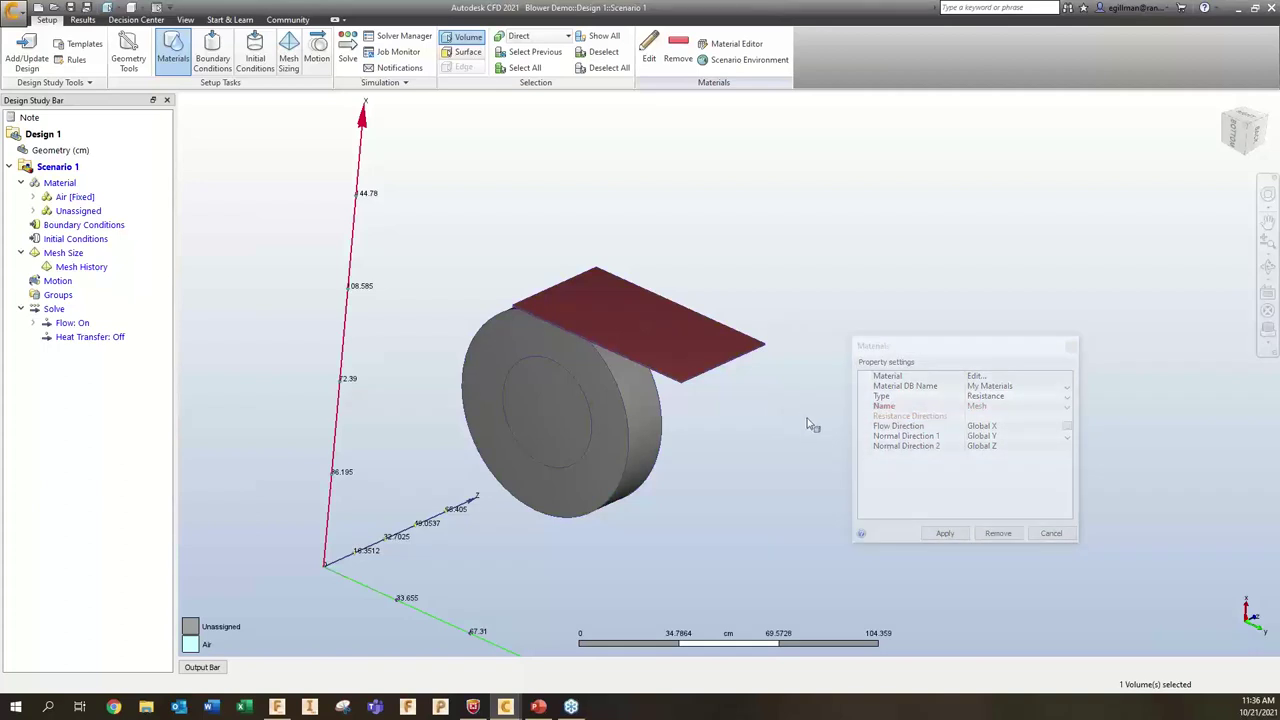
scroll(812, 425, "up", 1)
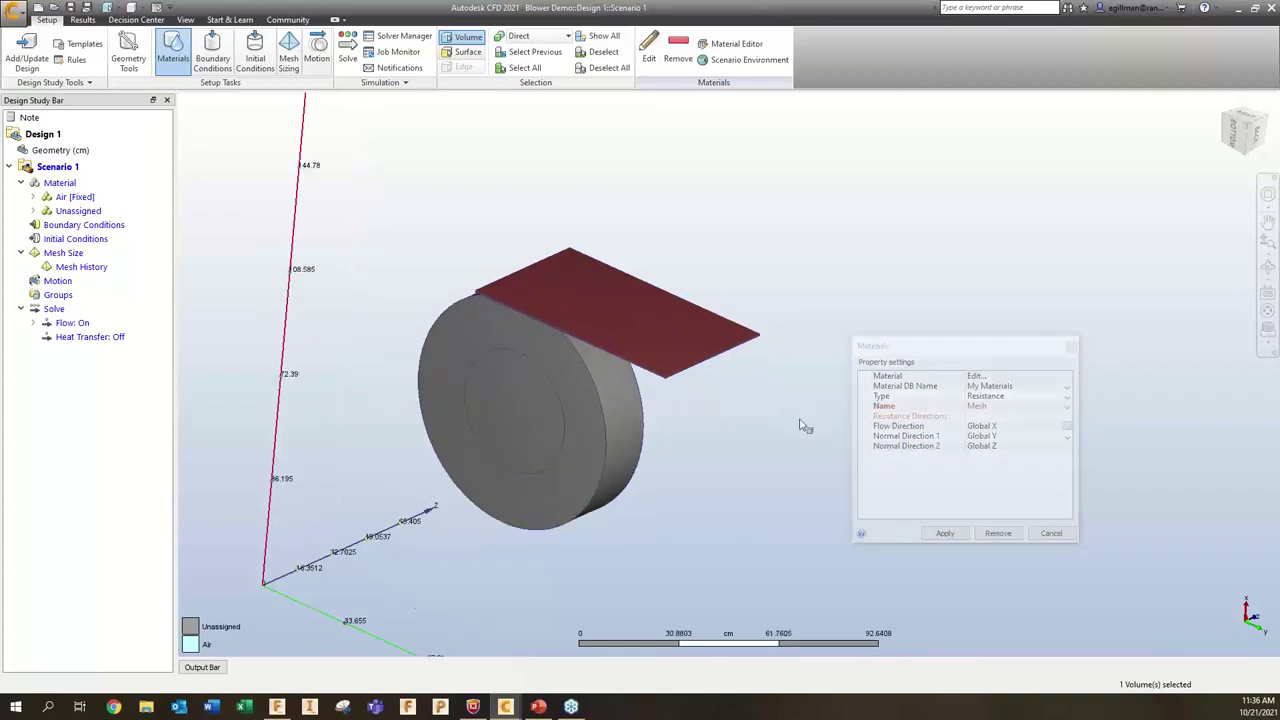
left_click(971, 345)
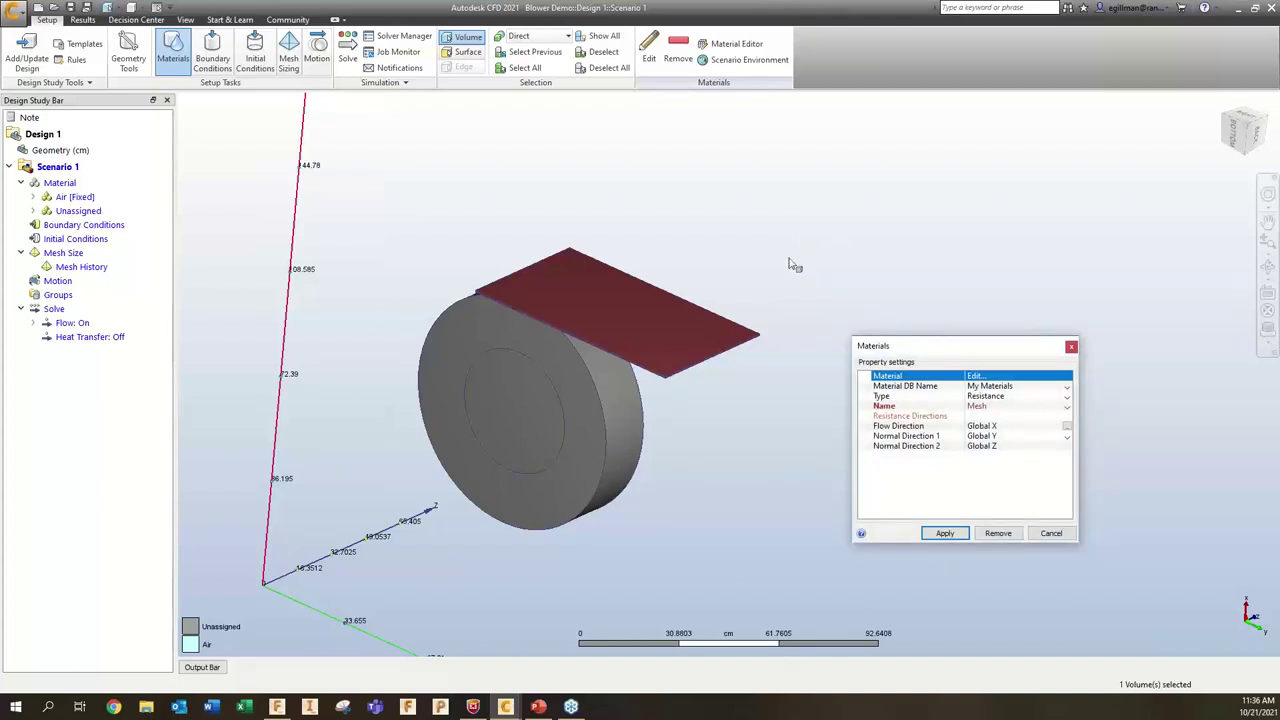
left_click(946, 535)
middle_click(652, 315)
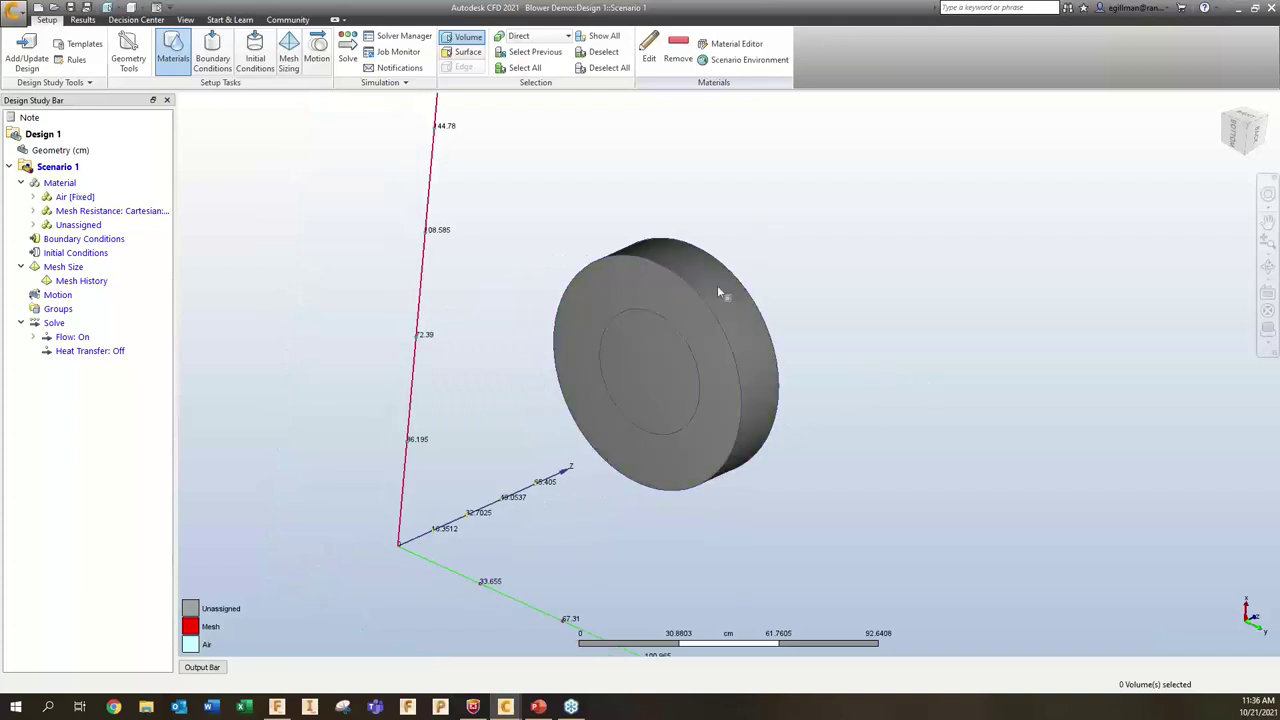
- Select the inlet cylinder for material editing and switch its database to My Materials
left_click(671, 300)
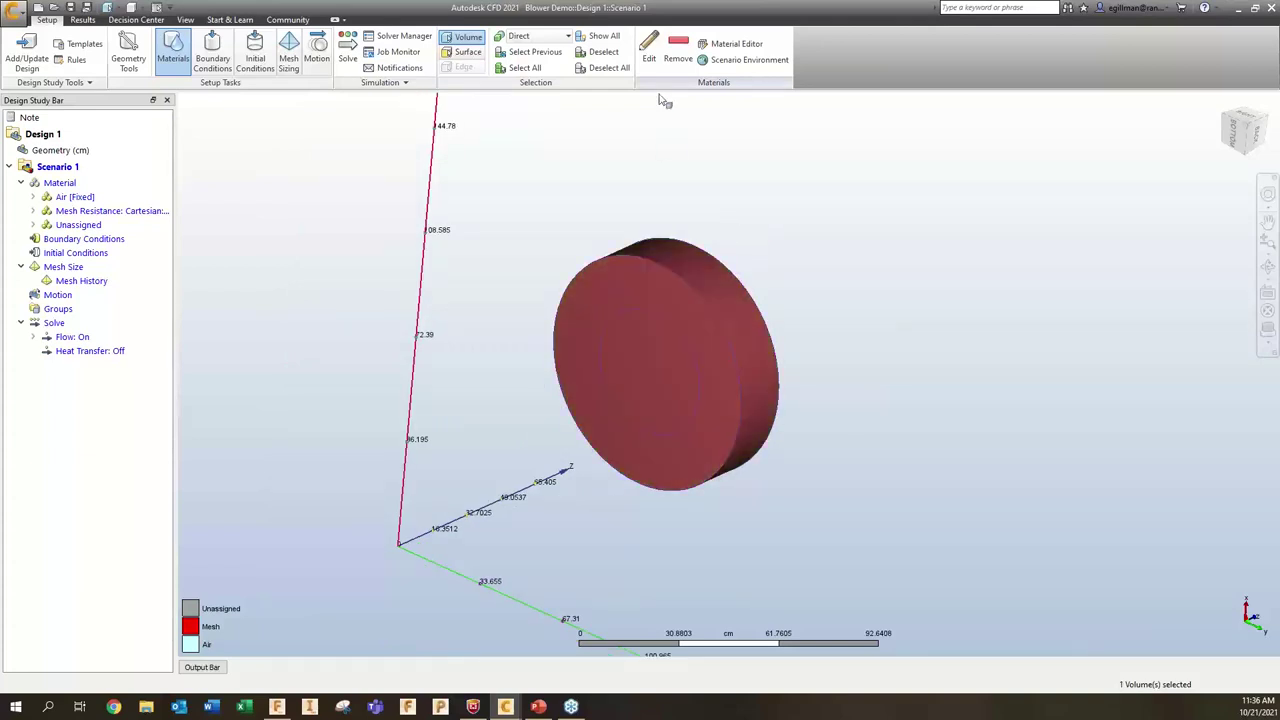
left_click(649, 48)
left_click(870, 404)
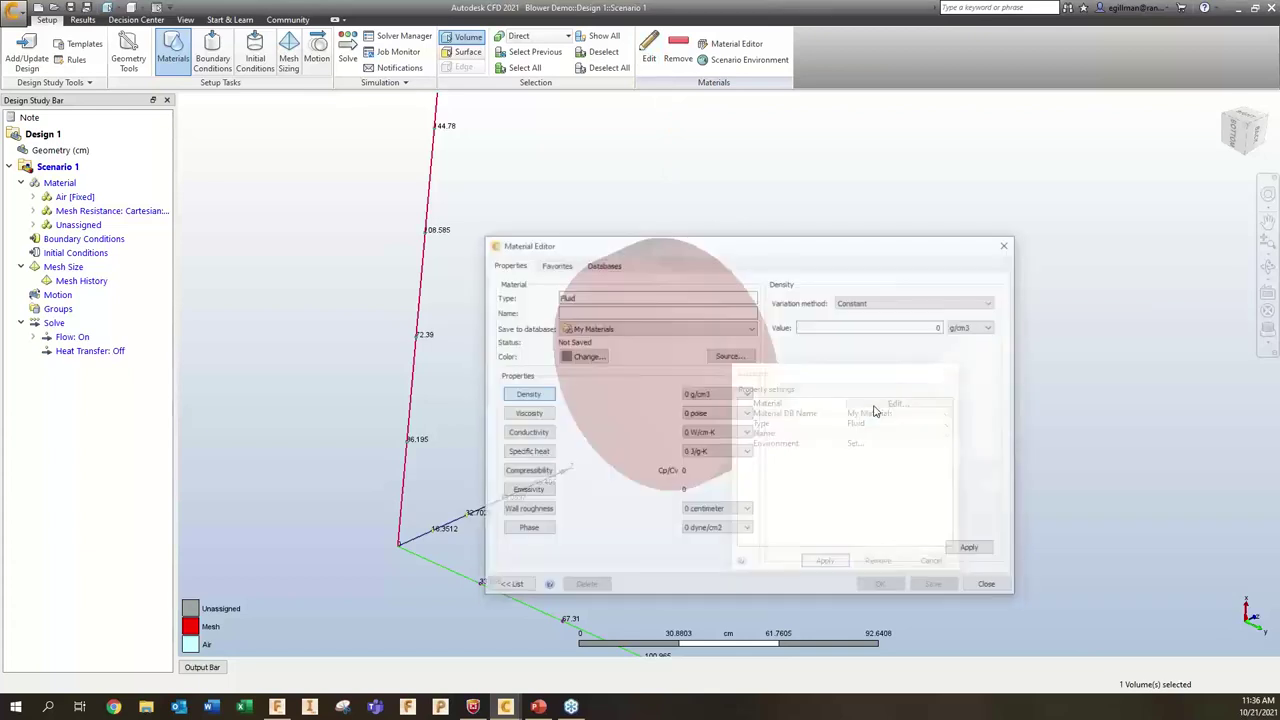
left_click(993, 584)
left_click(880, 413)
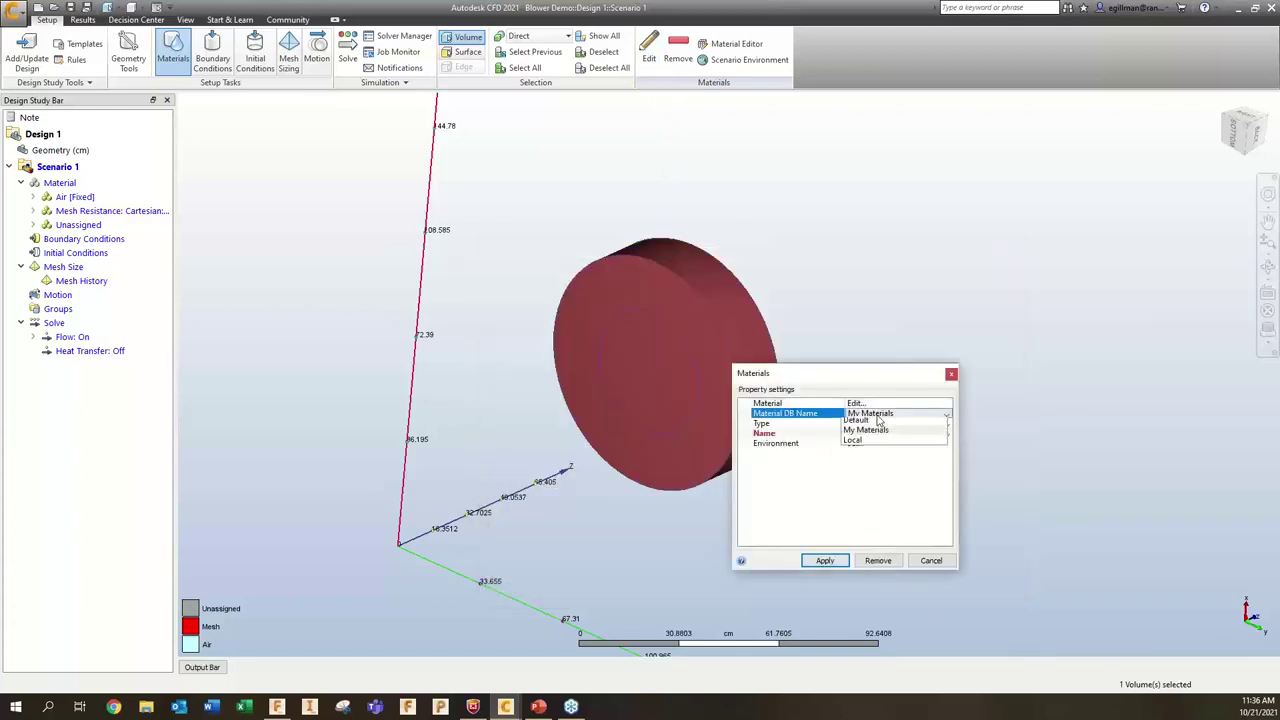
left_click(880, 413)
left_click(882, 427)
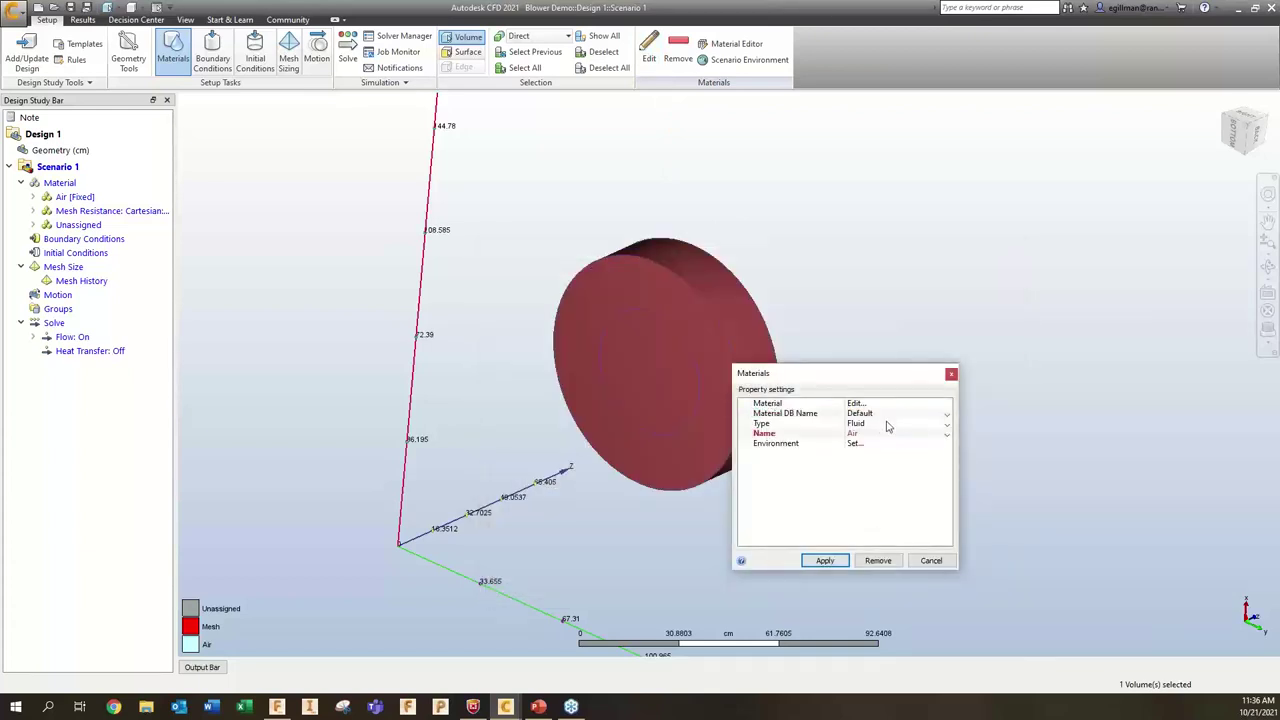
left_click(880, 413)
left_click(880, 433)
- Choose the Centrifugal Pump/Blower type and review the Blower material (500 ft3/min, 2,000 RPM)
left_click(876, 423)
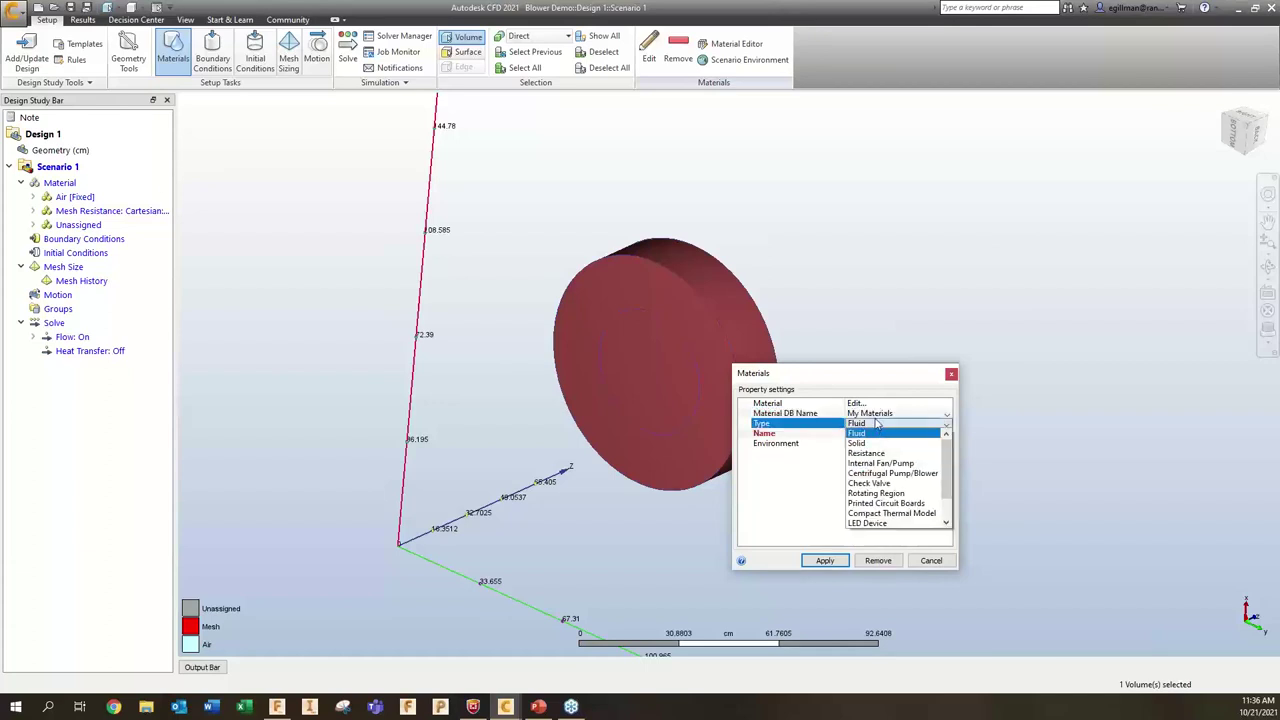
left_click(919, 474)
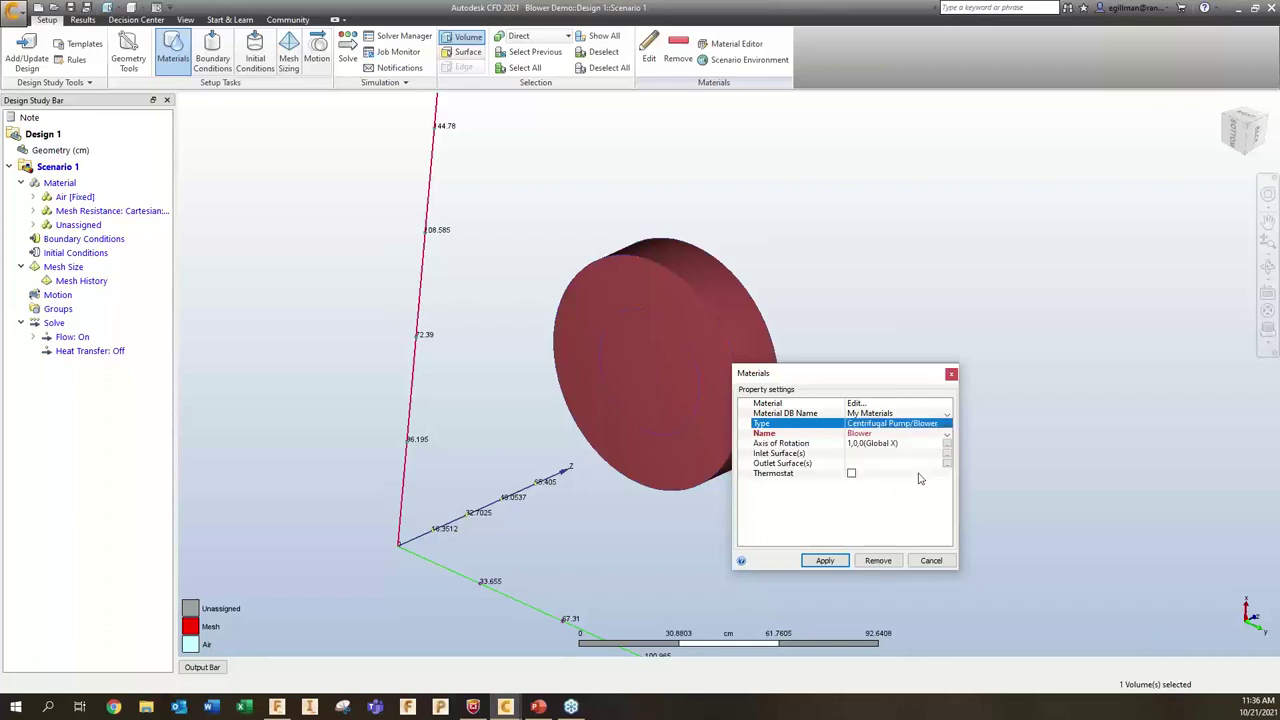
left_click(855, 403)
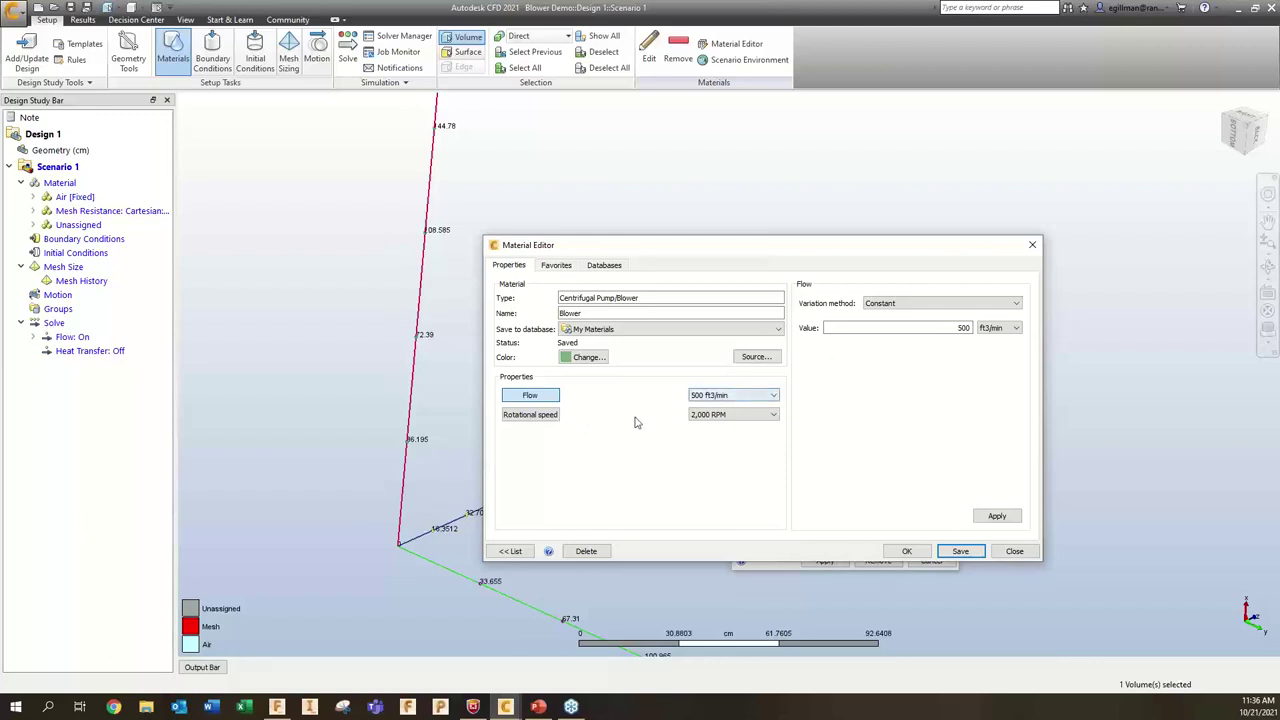
left_click(913, 552)
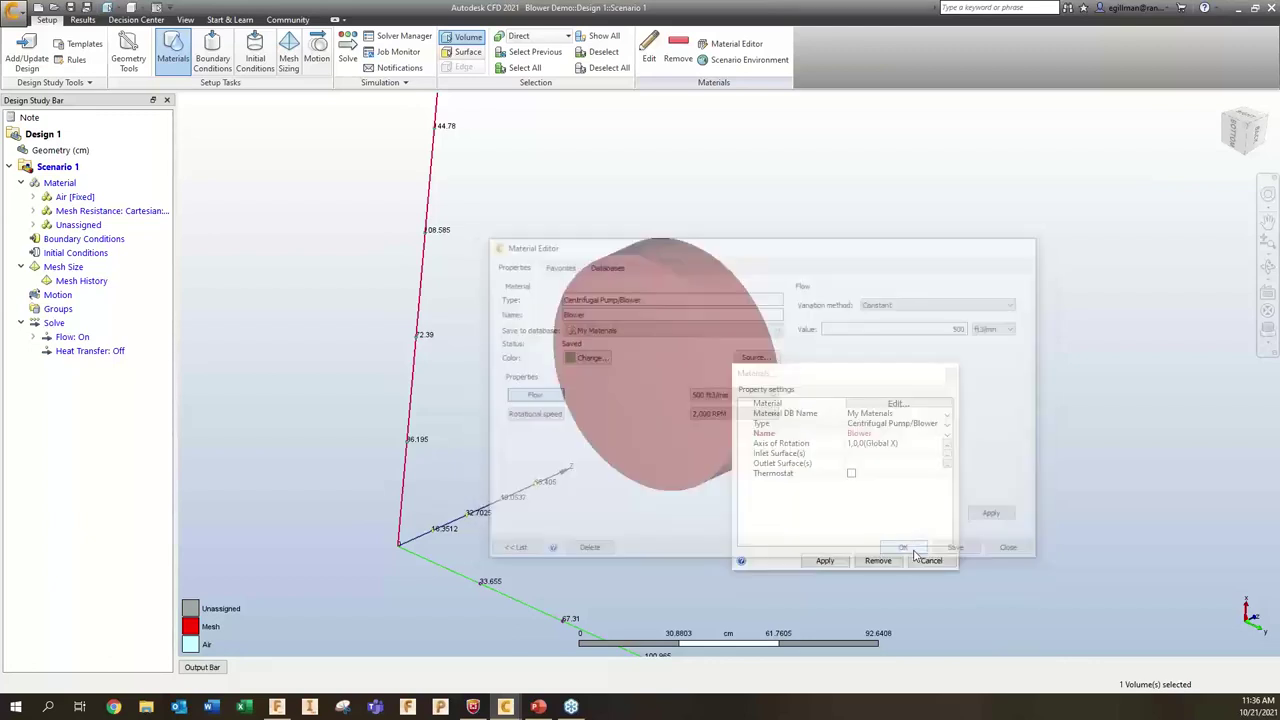
left_click_drag(865, 388, 943, 347)
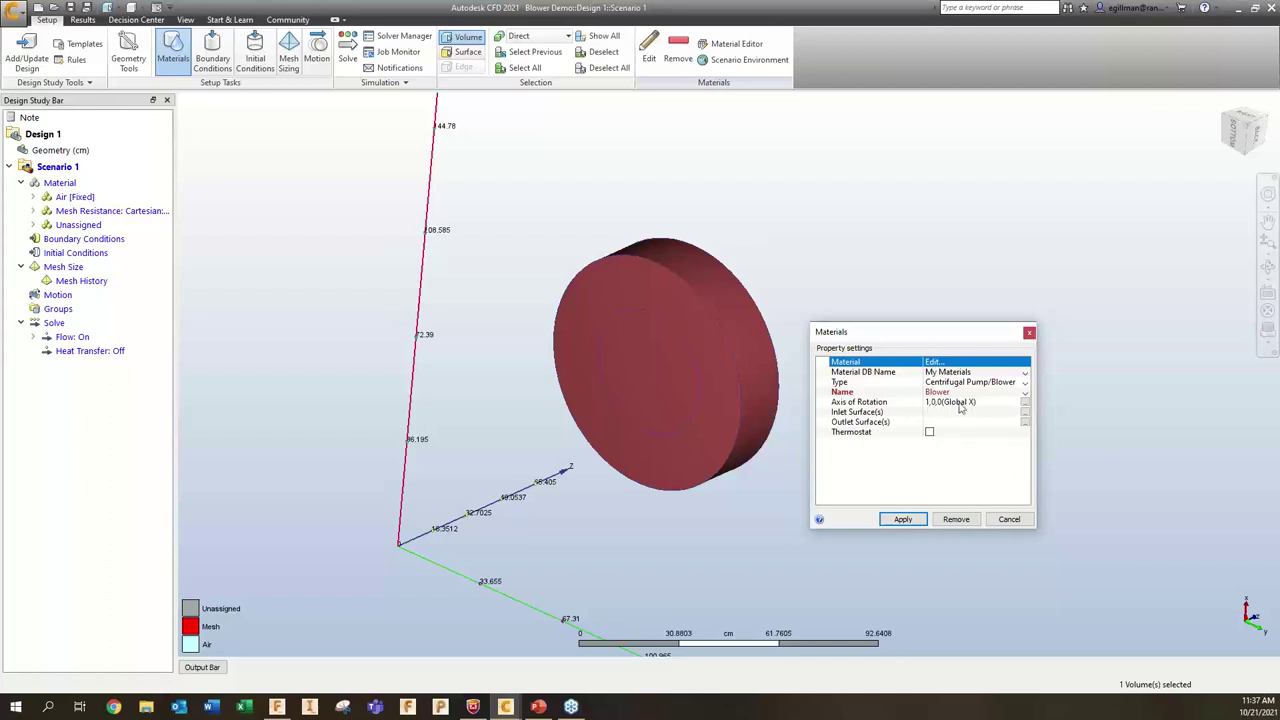
- Set the blower's rotation axis along Z, reversed to 0,0,-1
left_click(1024, 403)
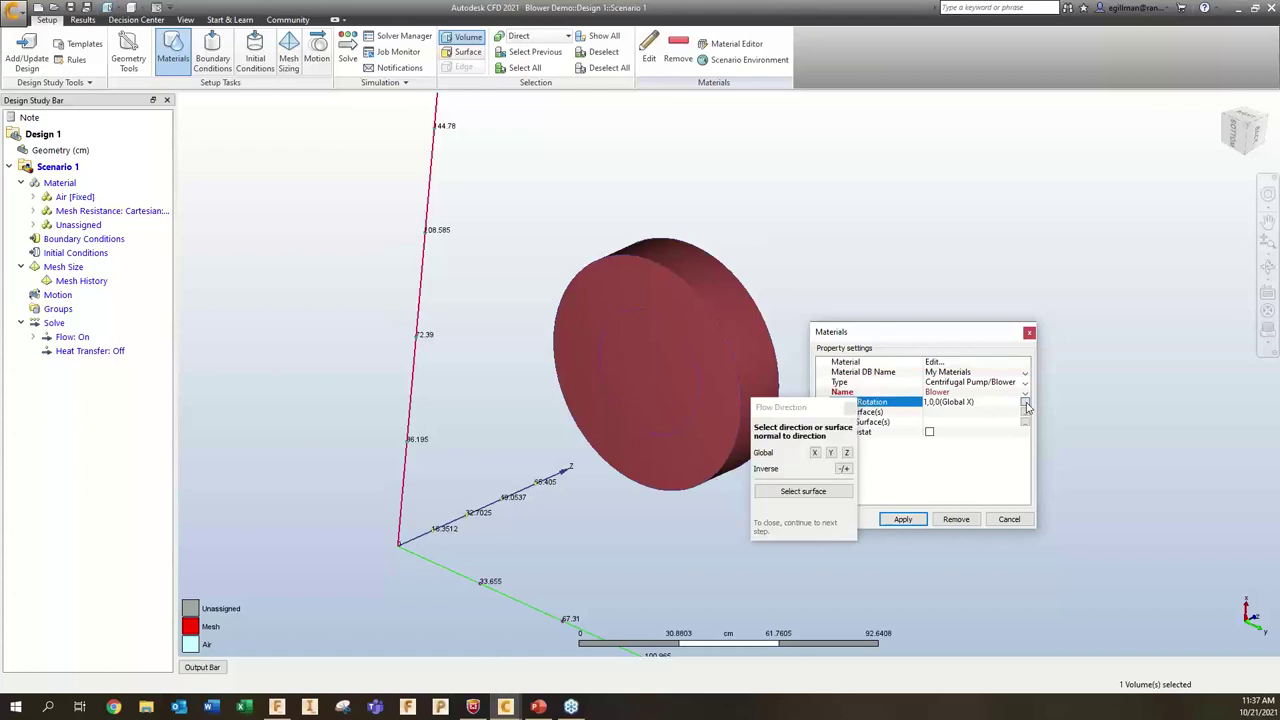
left_click(847, 453)
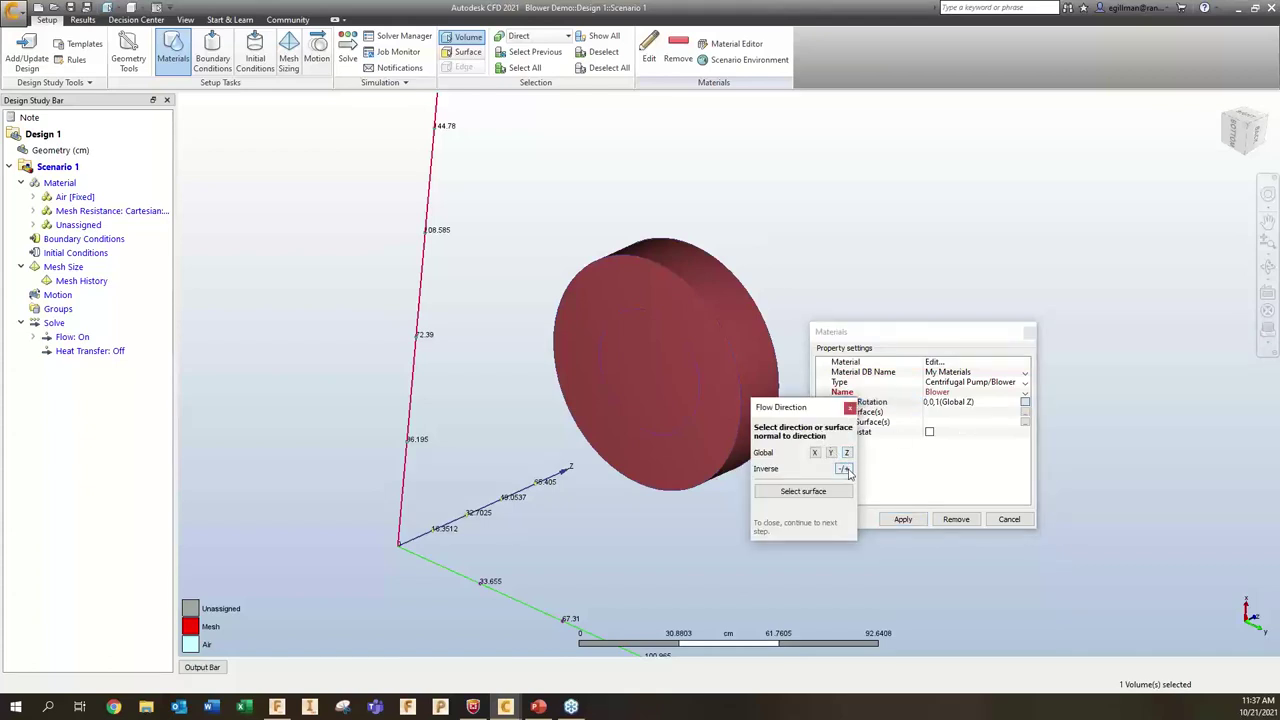
left_click(843, 470)
left_click(850, 409)
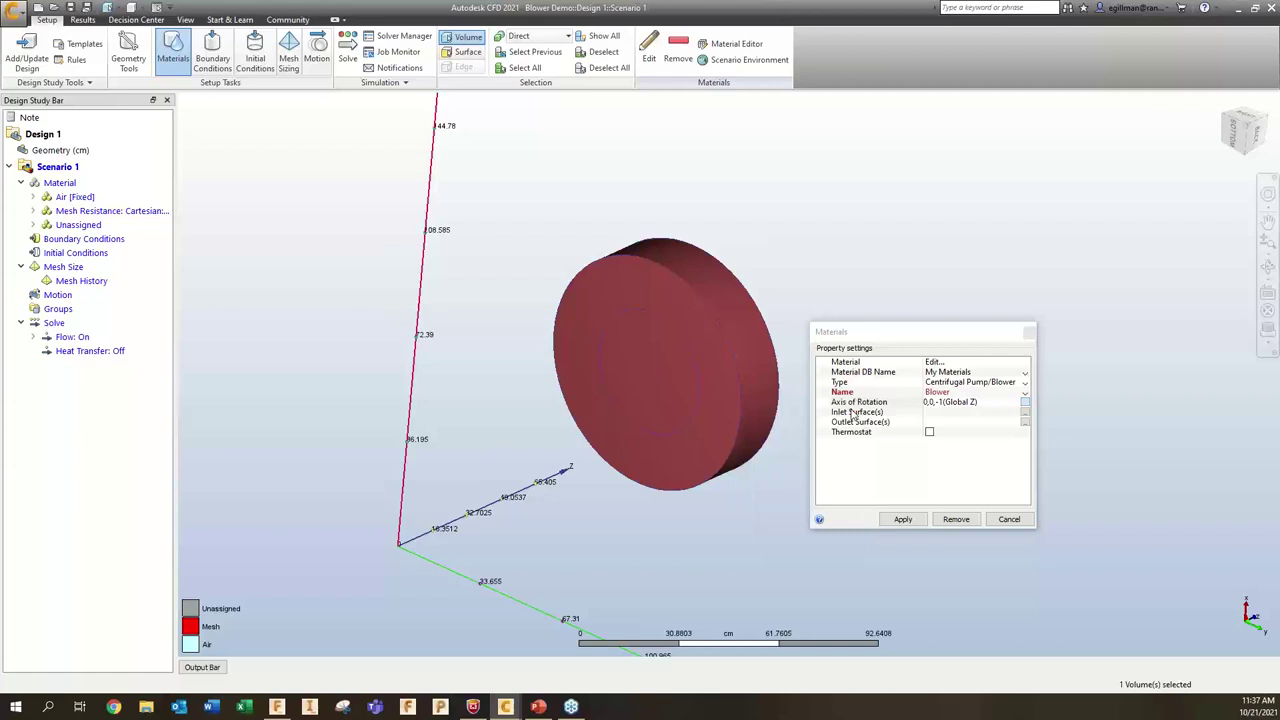
- Pick surface 10 as the blower inlet and surface 8 as outlet, then apply the Blower material
left_click(1025, 413)
left_click(820, 450)
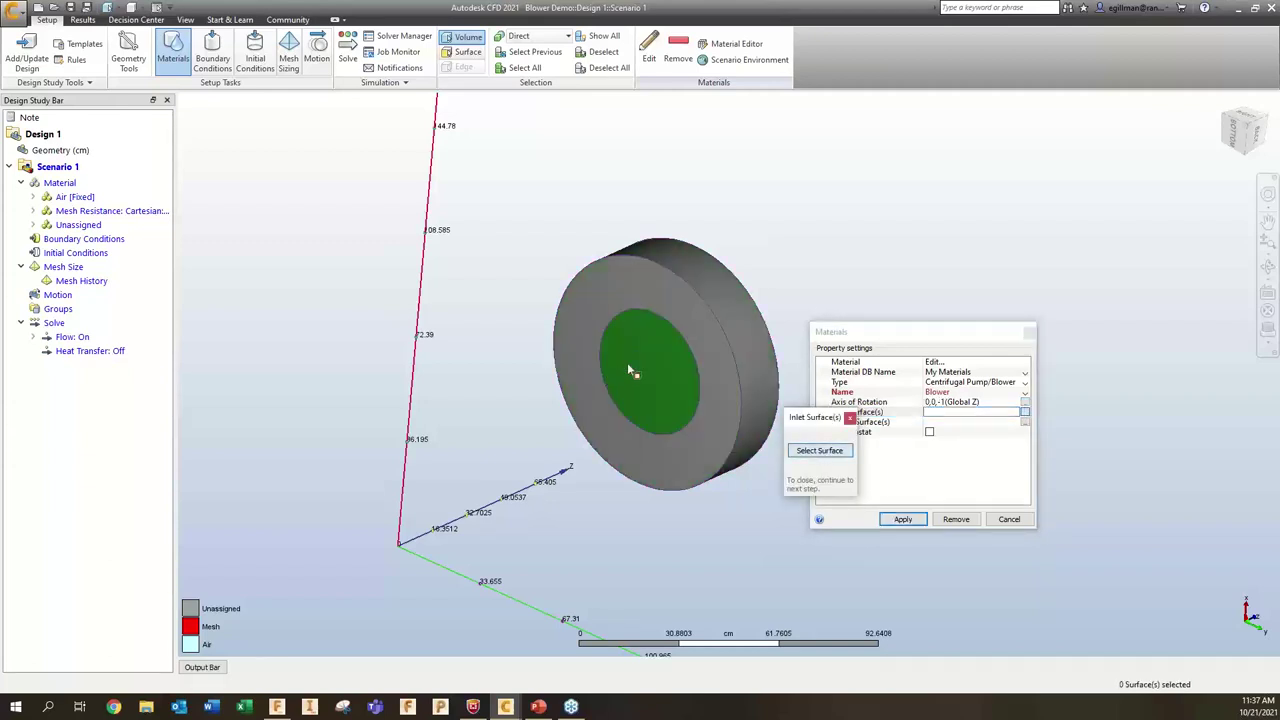
left_click(630, 371)
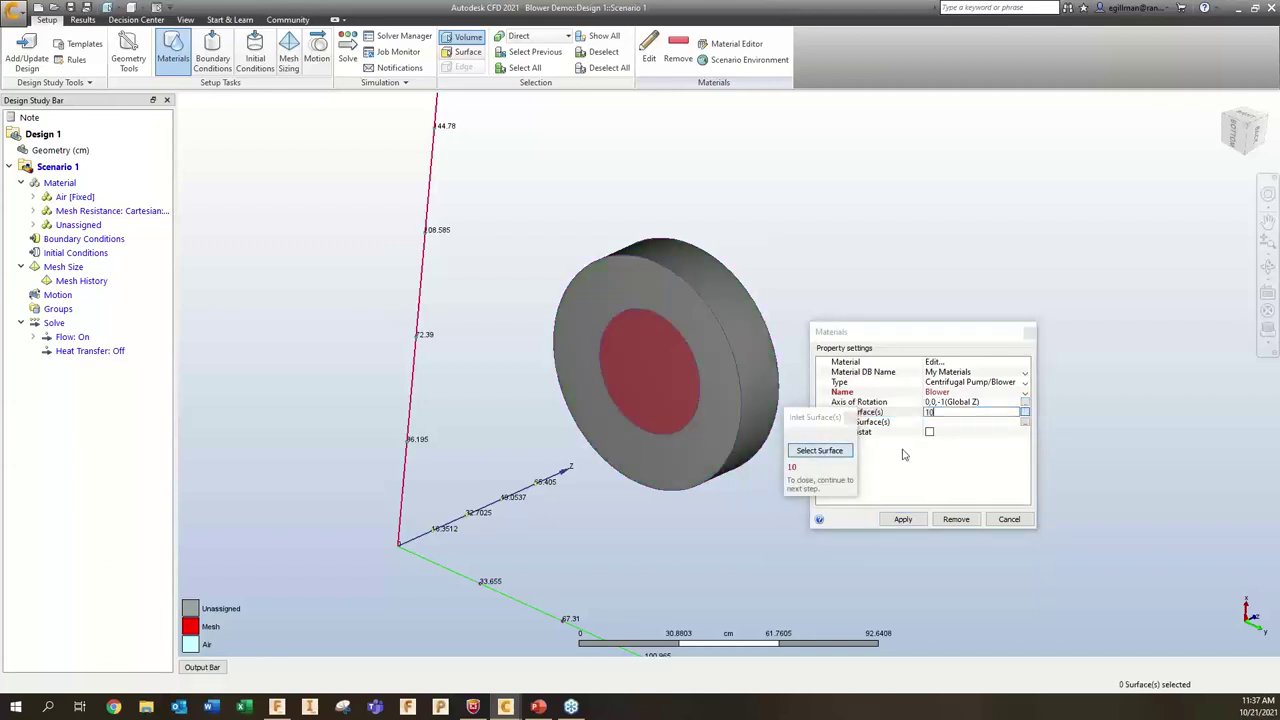
left_click(851, 421)
left_click(1025, 423)
left_click(820, 460)
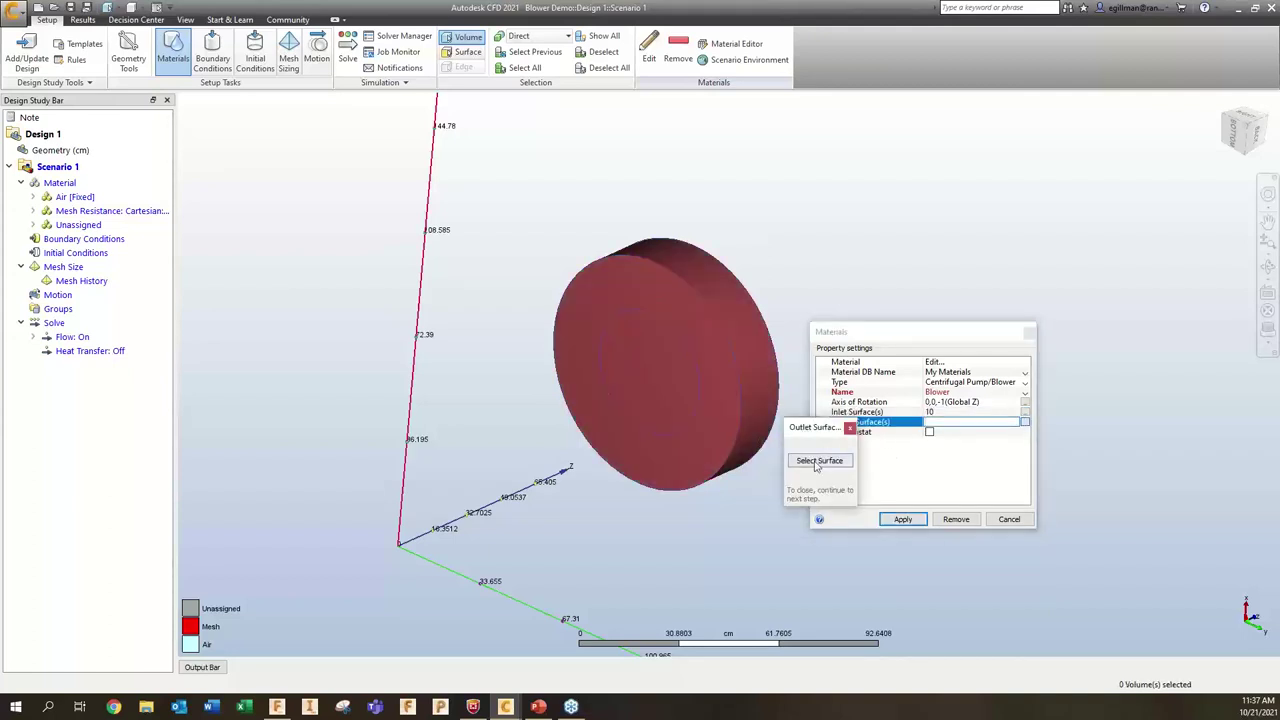
left_click(733, 296)
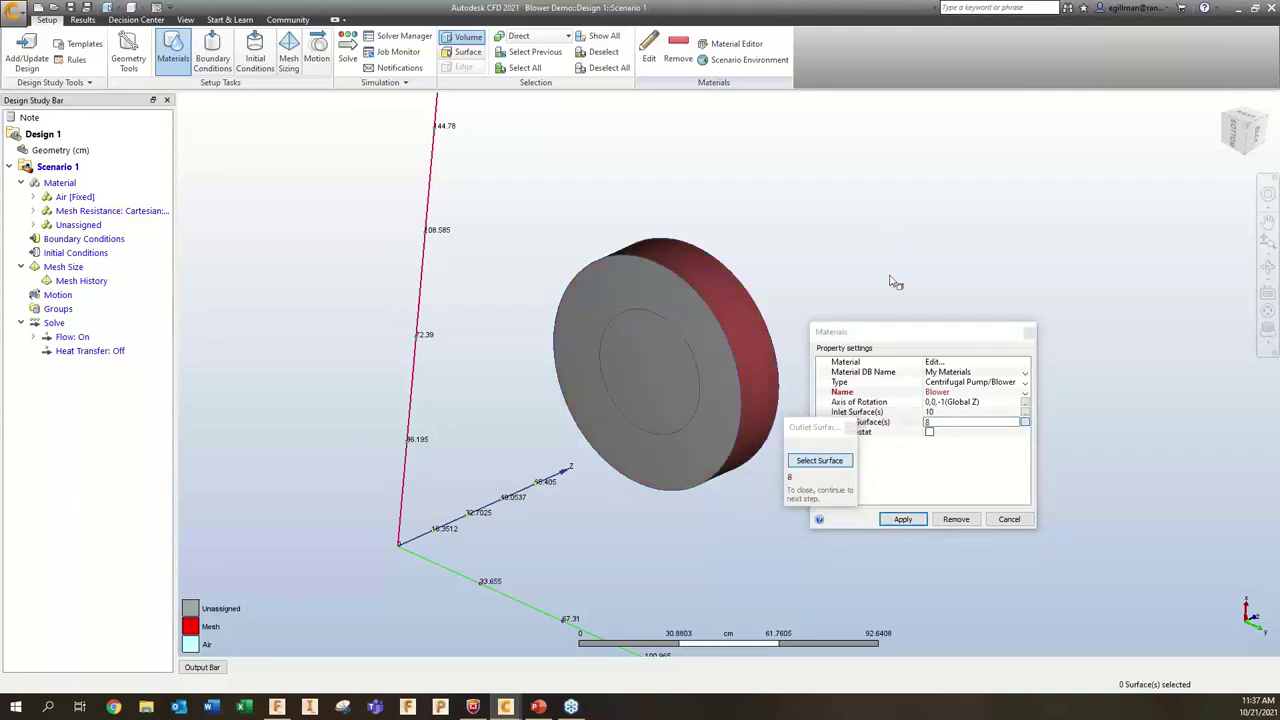
left_click(851, 428)
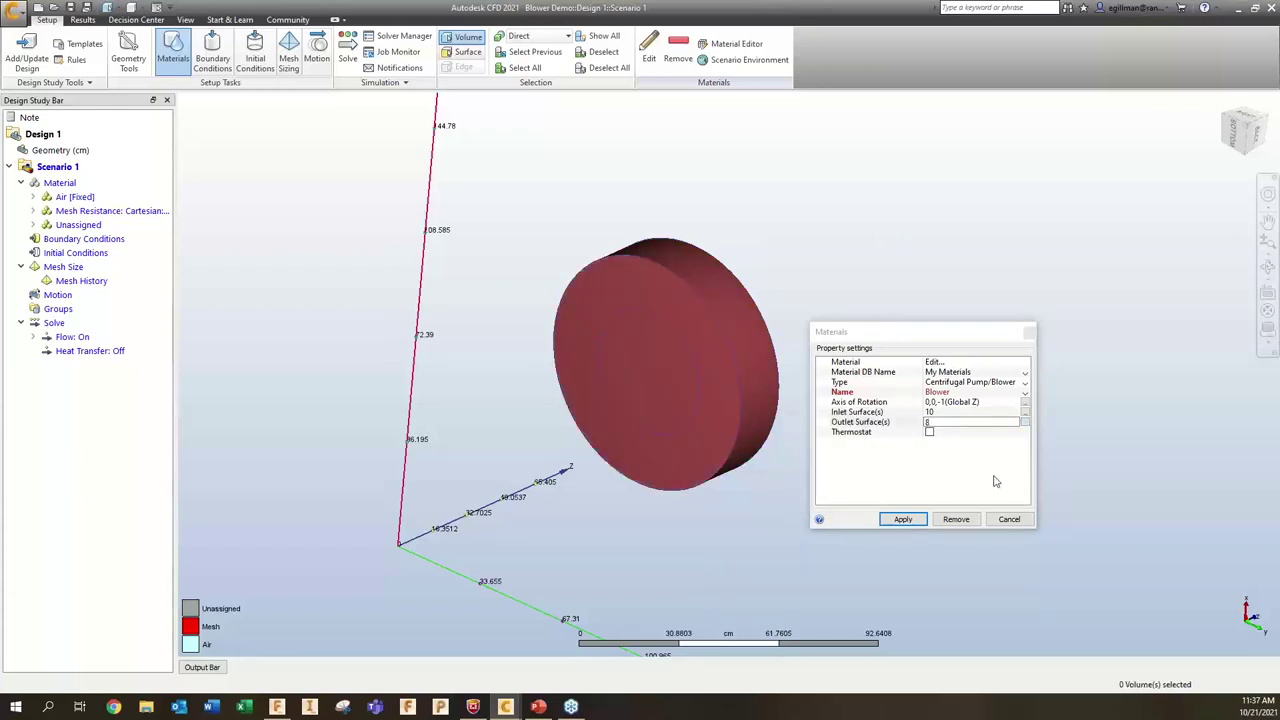
left_click(903, 519)
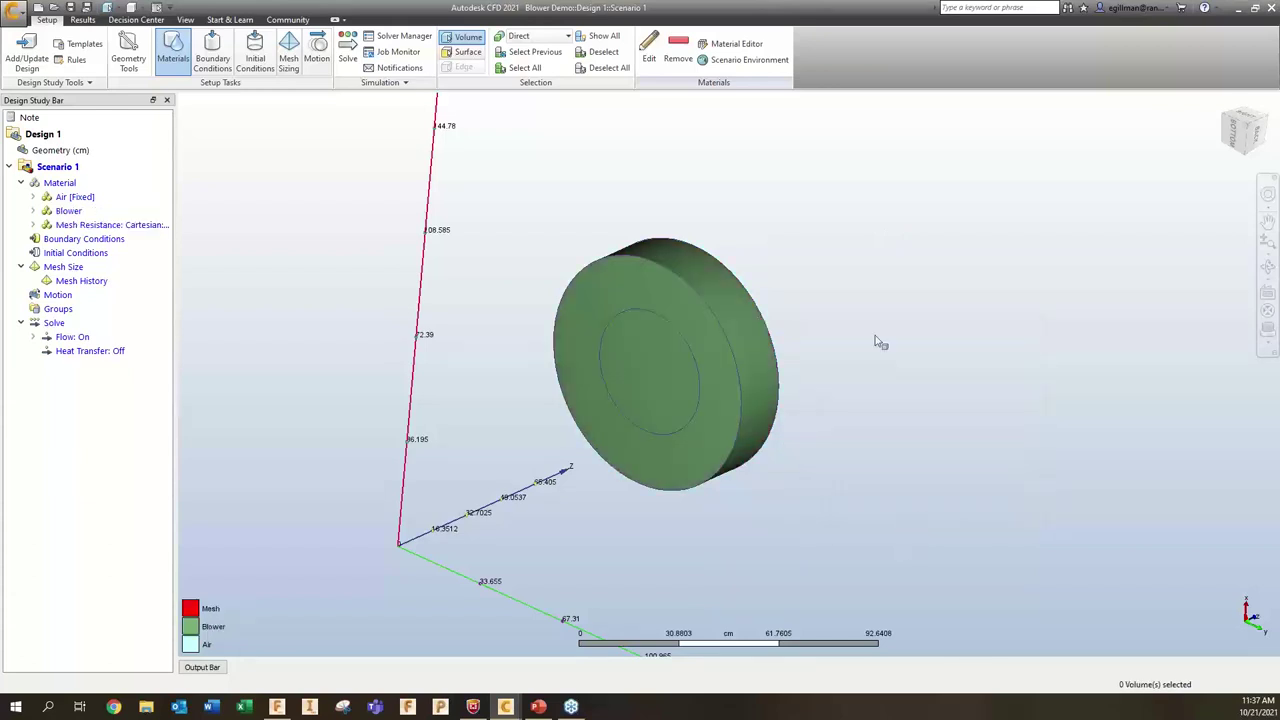
- Give the circular inlet face a 0 Pa gage Pressure boundary condition
key("s")
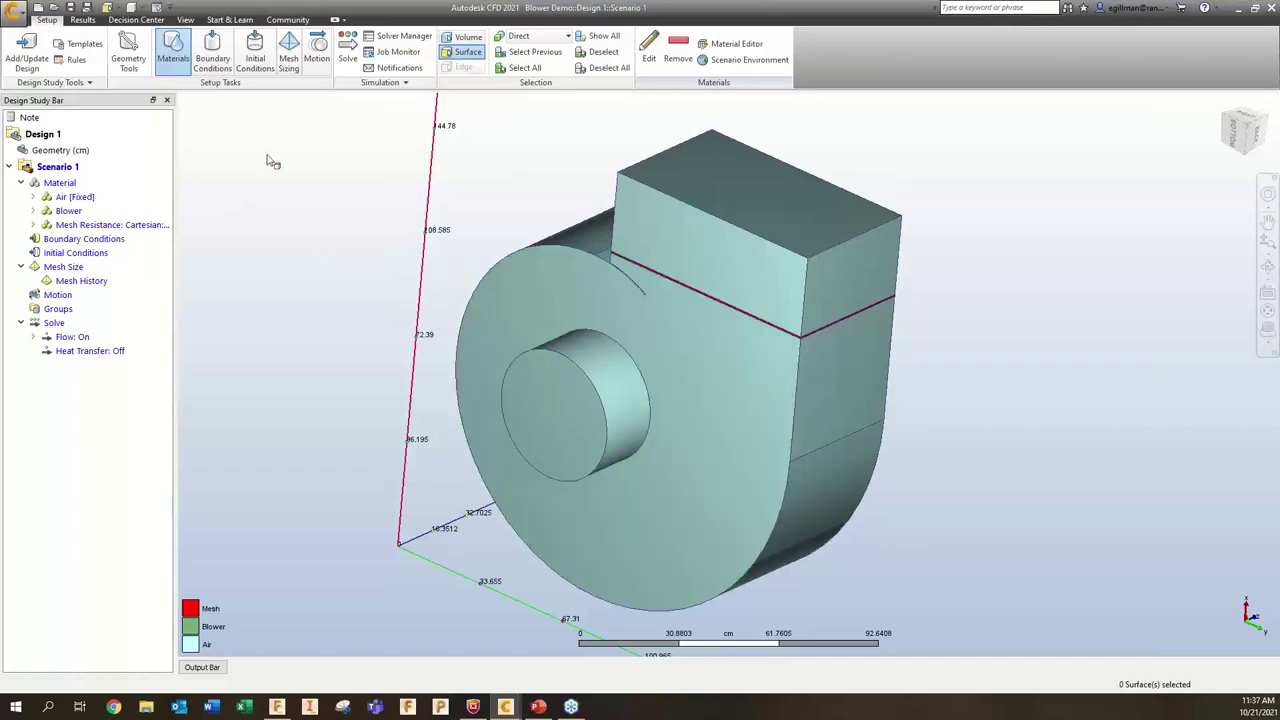
left_click(212, 52)
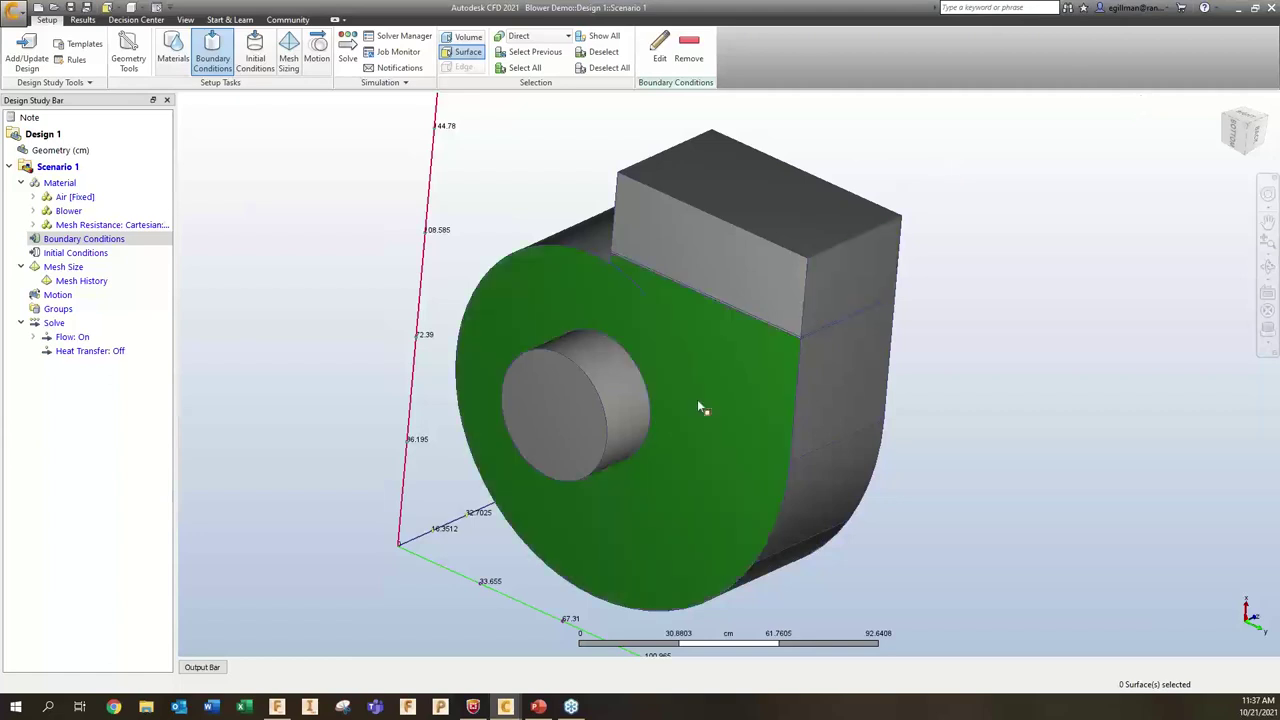
left_click(558, 418)
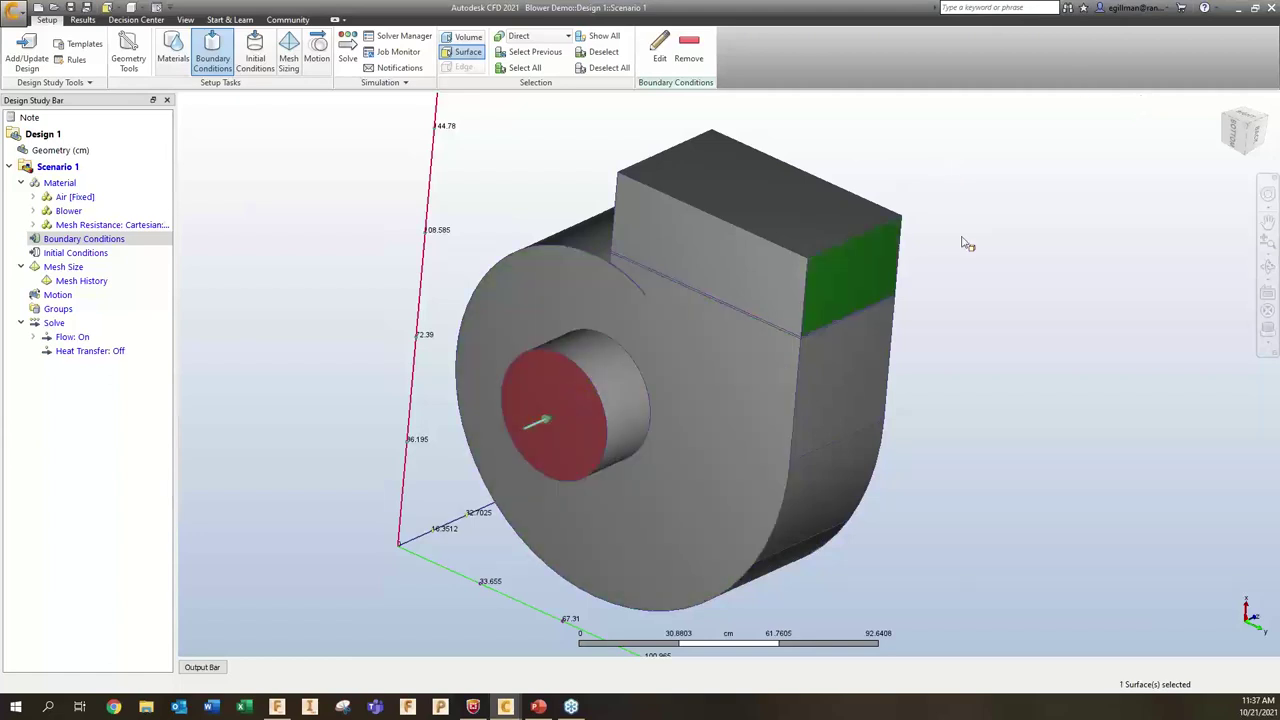
left_click(660, 48)
left_click(766, 519)
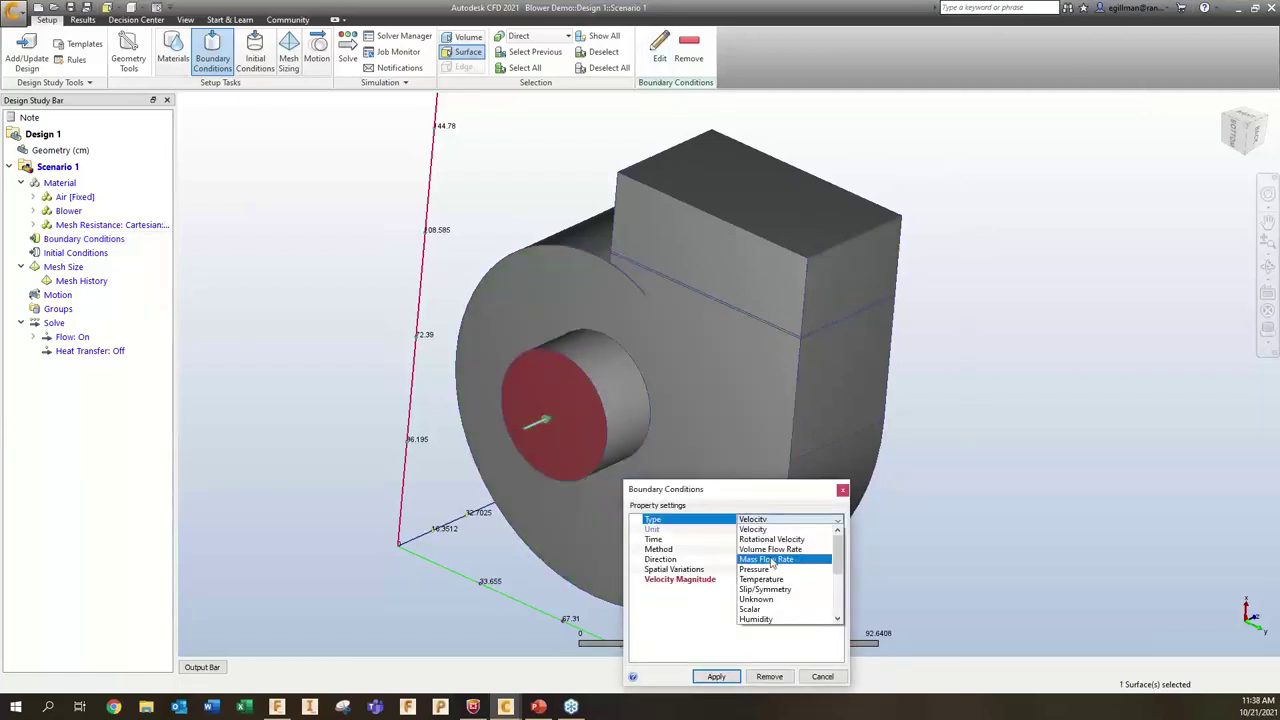
left_click(771, 567)
left_click(716, 676)
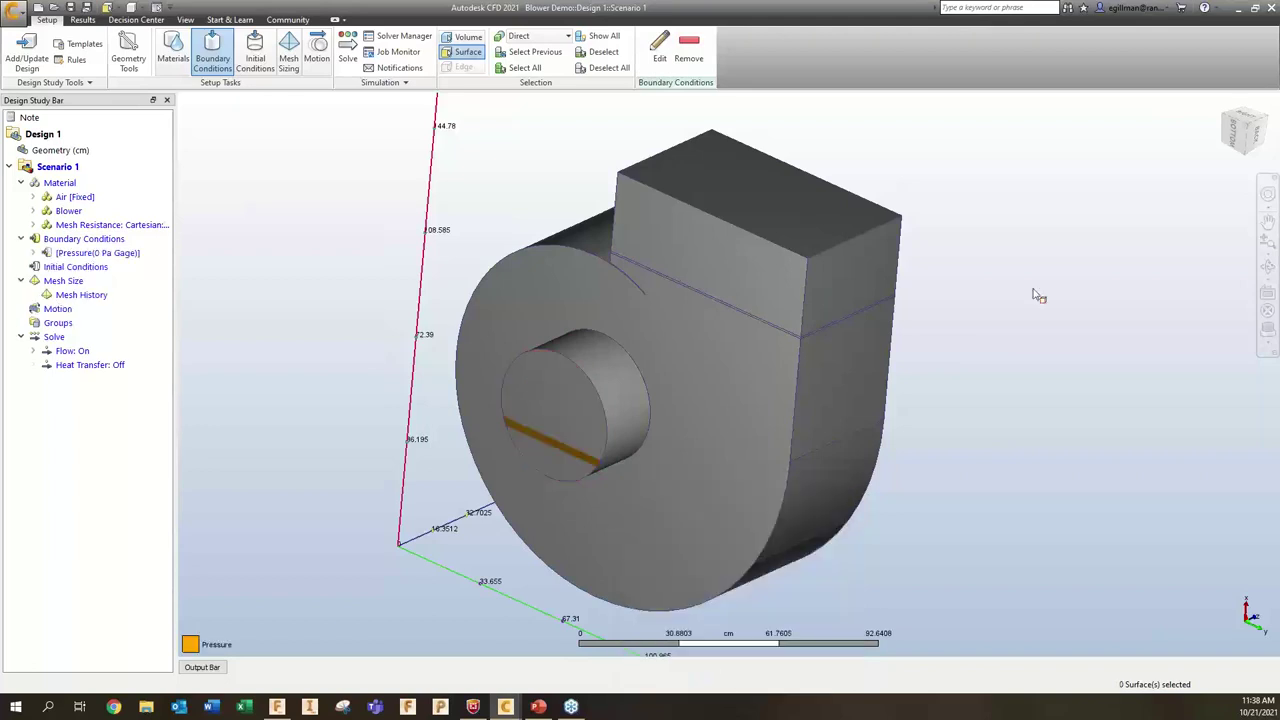
- Give the housing's top outlet face a 0 Pa gage Pressure boundary condition
left_click(787, 195)
left_click(660, 48)
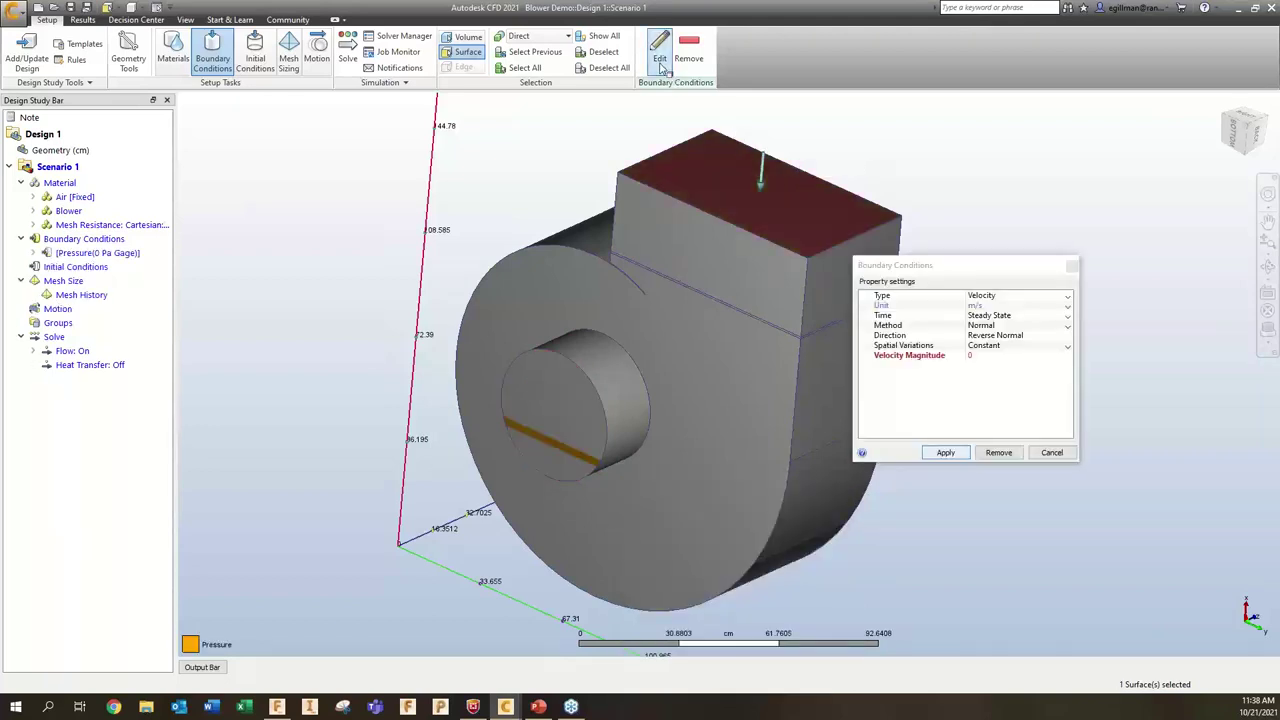
left_click(1010, 296)
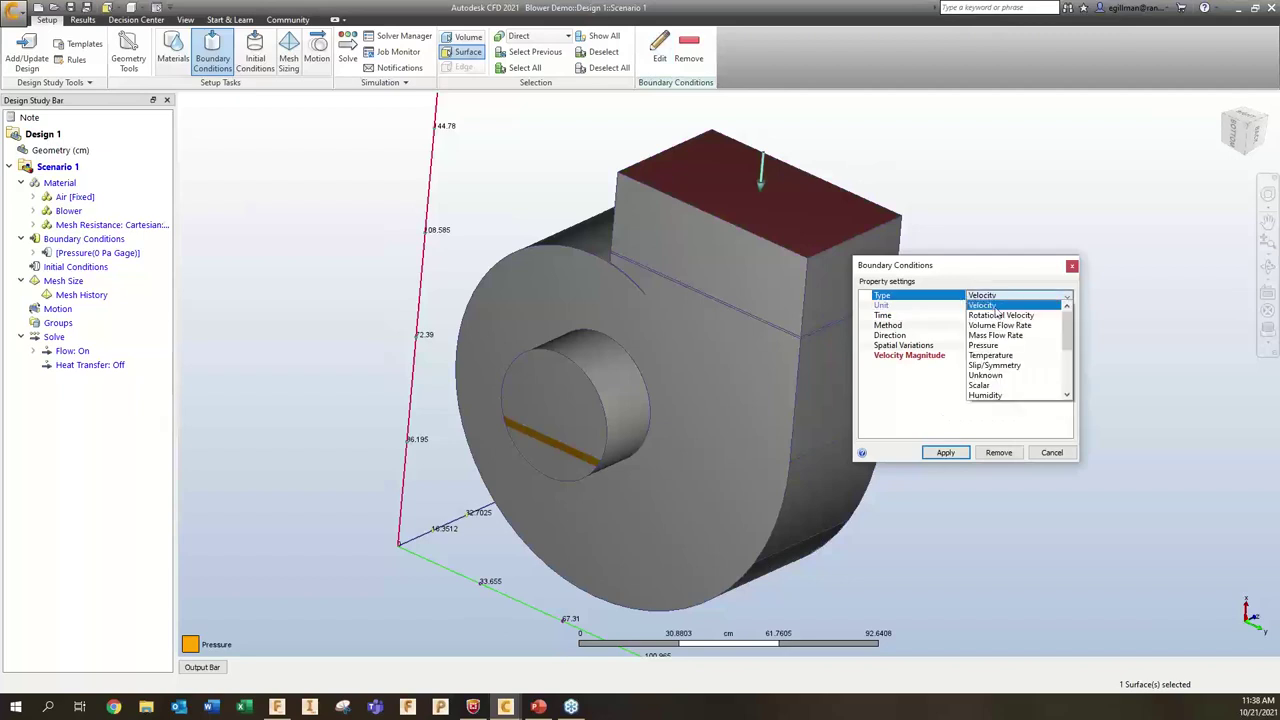
left_click(995, 346)
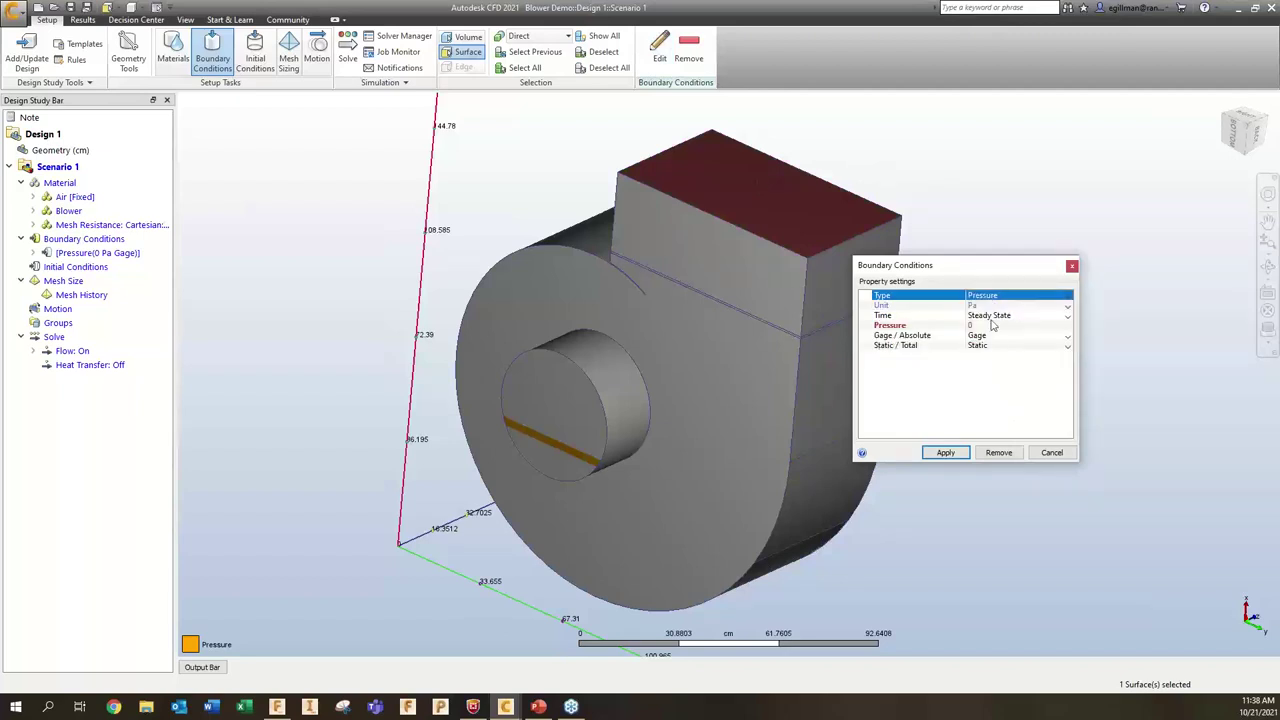
left_click(946, 453)
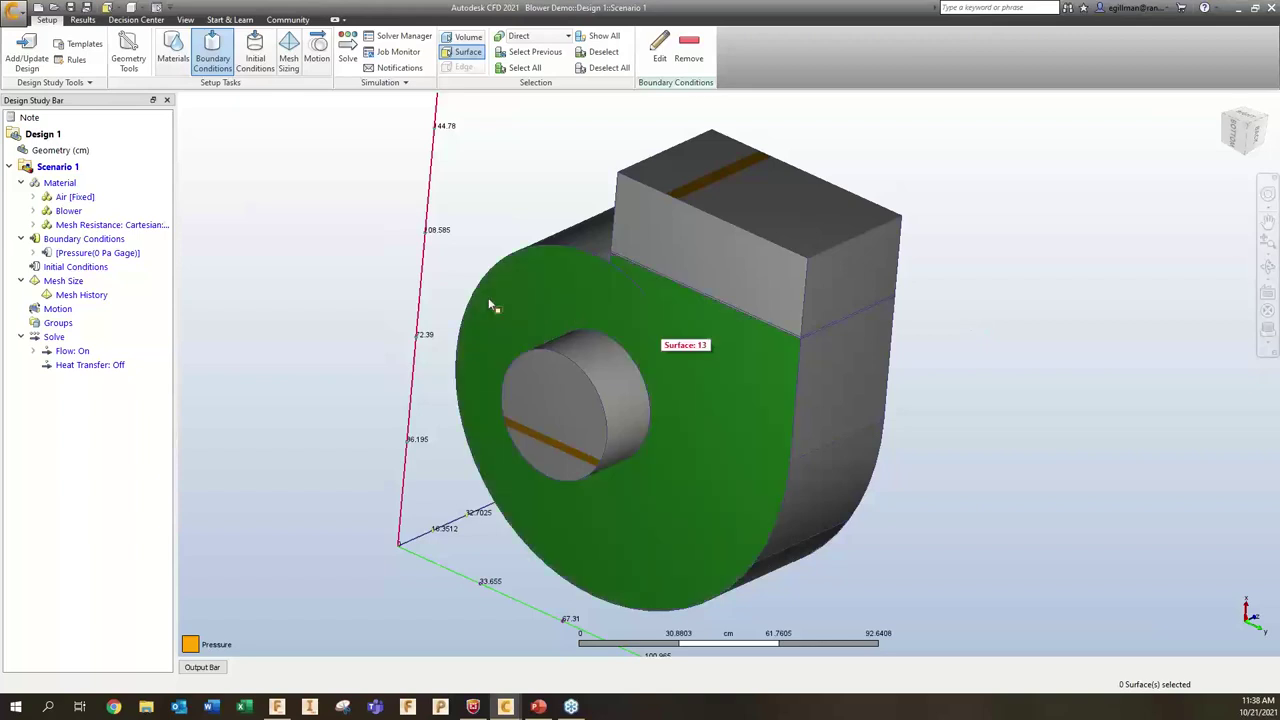
- Apply automatic mesh sizing to the whole model with Autosize
left_click(288, 55)
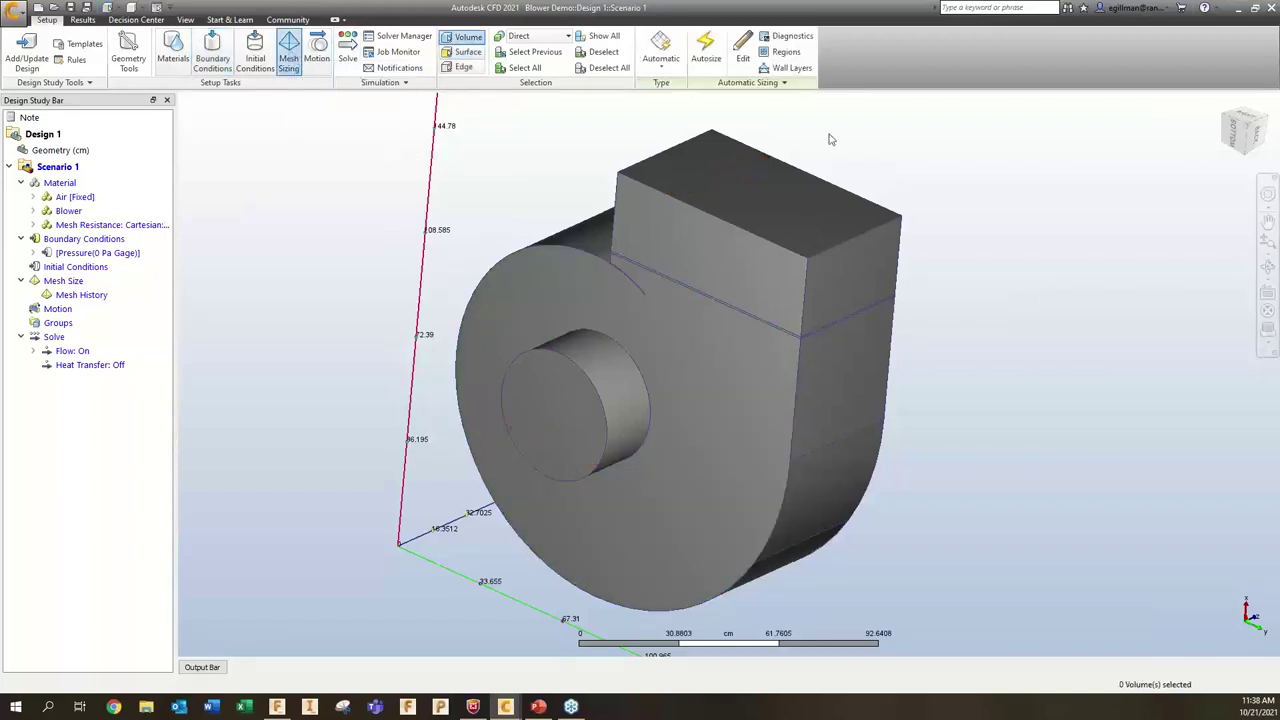
left_click(708, 58)
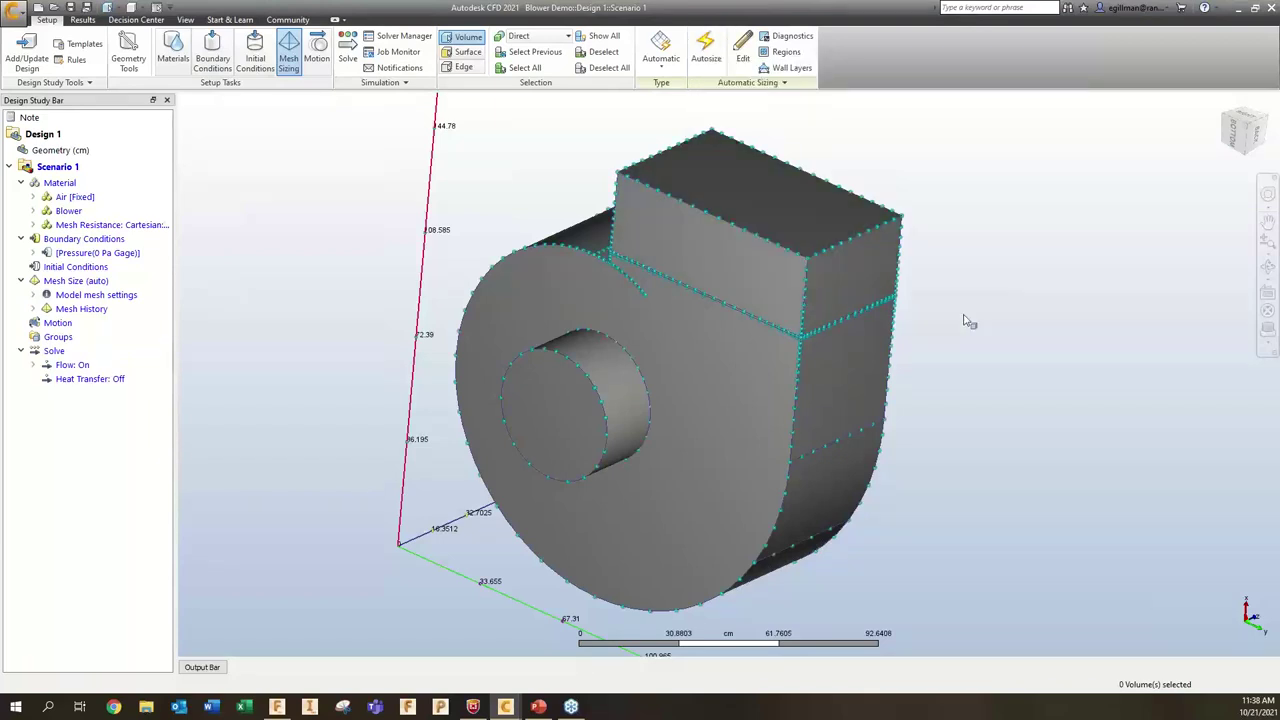
scroll(800, 322, "up", 1)
scroll(800, 322, "up", 5)
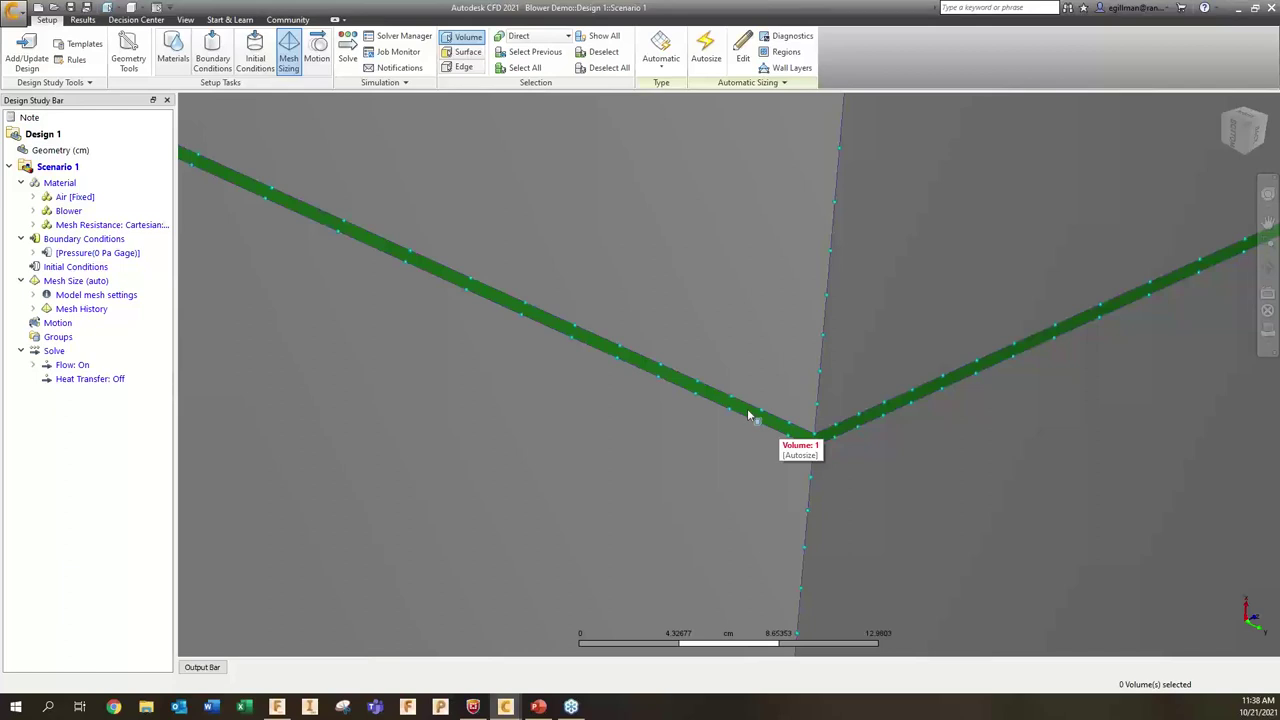
- Refine the thin volume's mesh size factor to 0.242609, giving roughly 410K elements
left_click(749, 414)
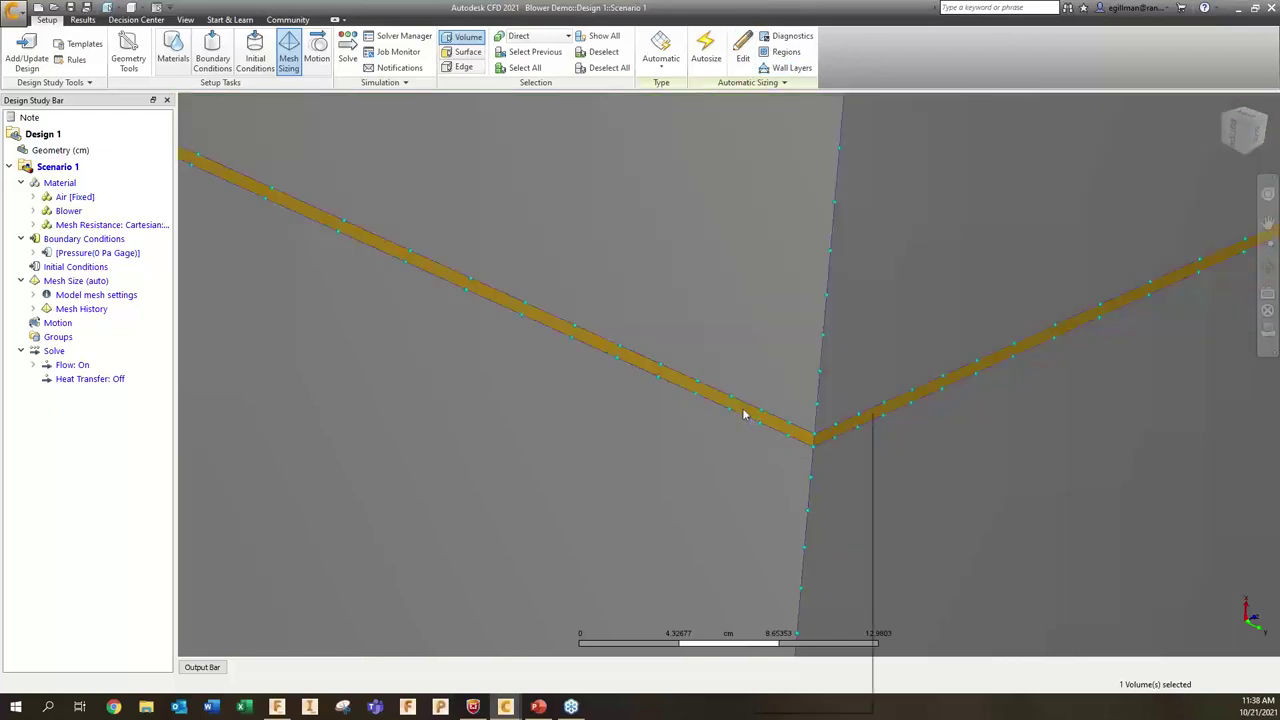
right_click(742, 408)
left_click(780, 668)
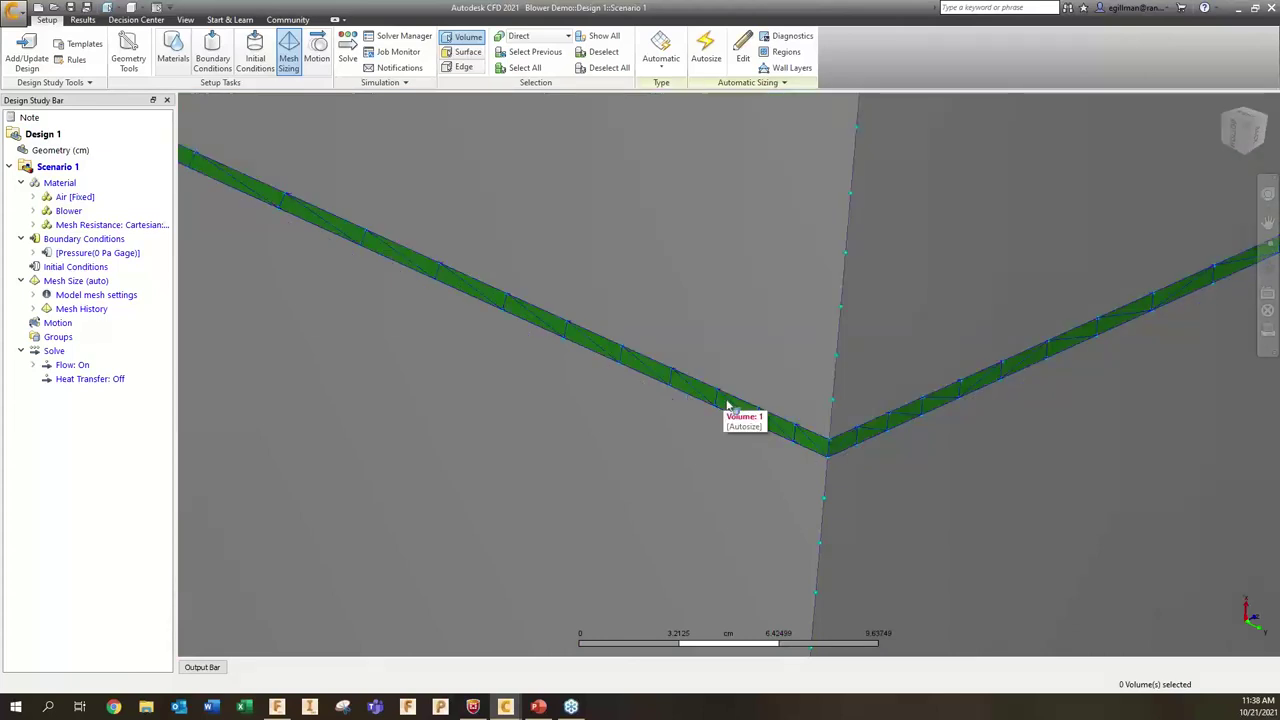
left_click(727, 405)
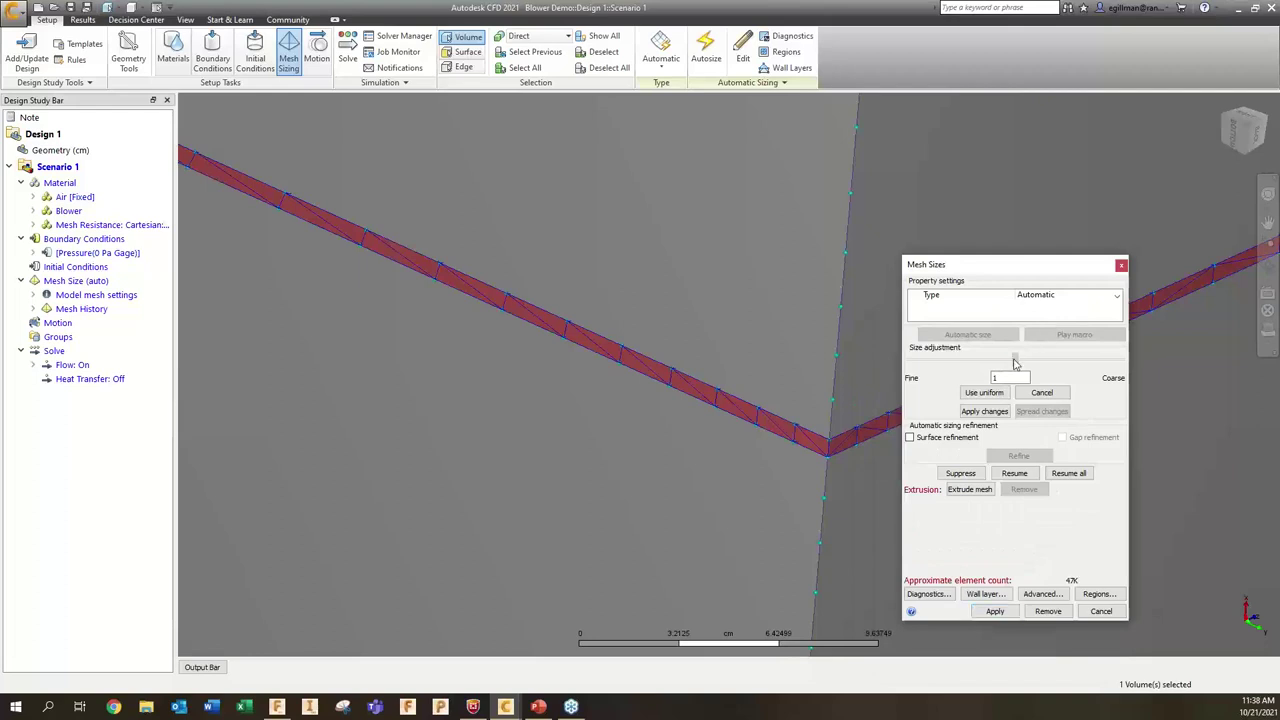
left_click_drag(969, 364, 921, 362)
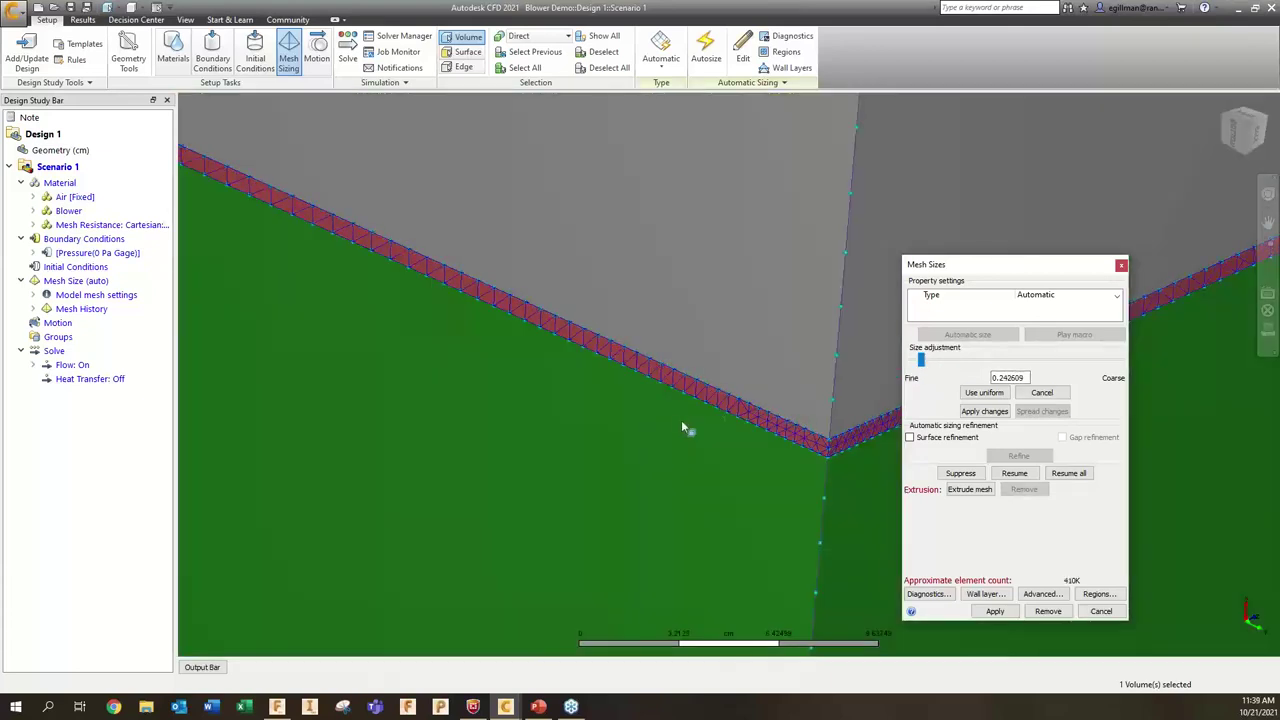
scroll(829, 434, "up", 3)
scroll(820, 468, "up", 4)
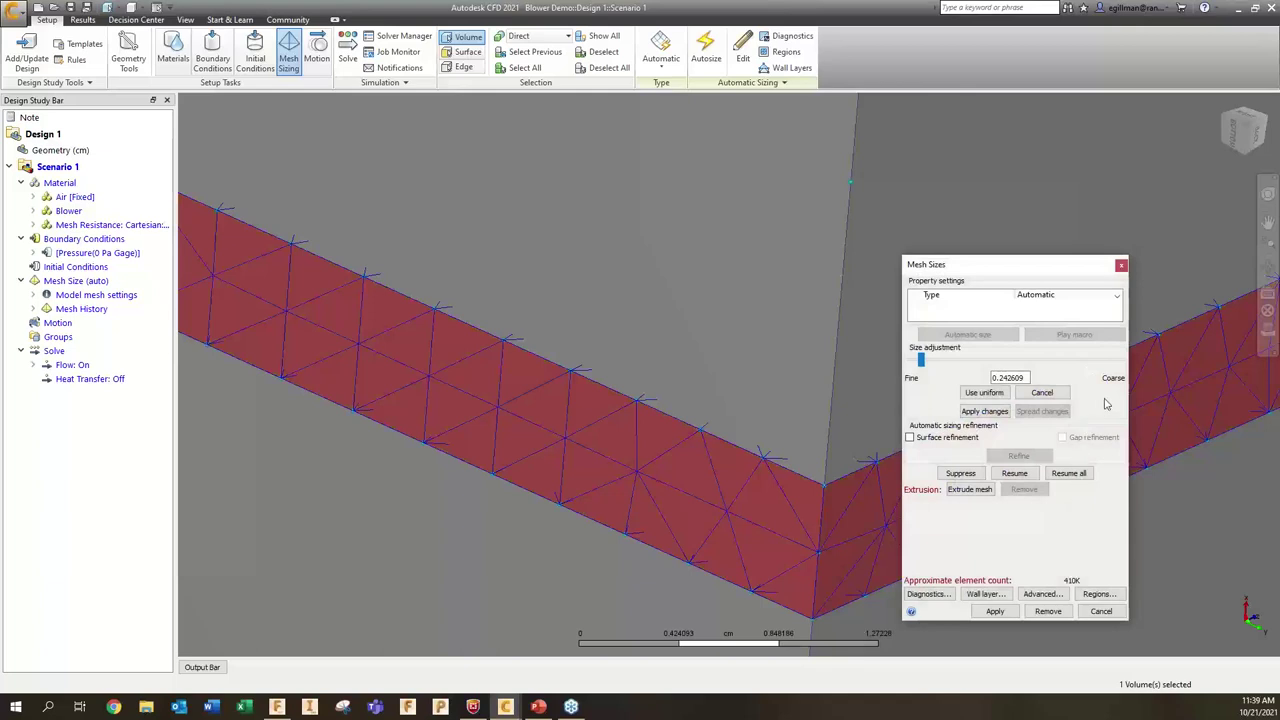
left_click(1121, 266)
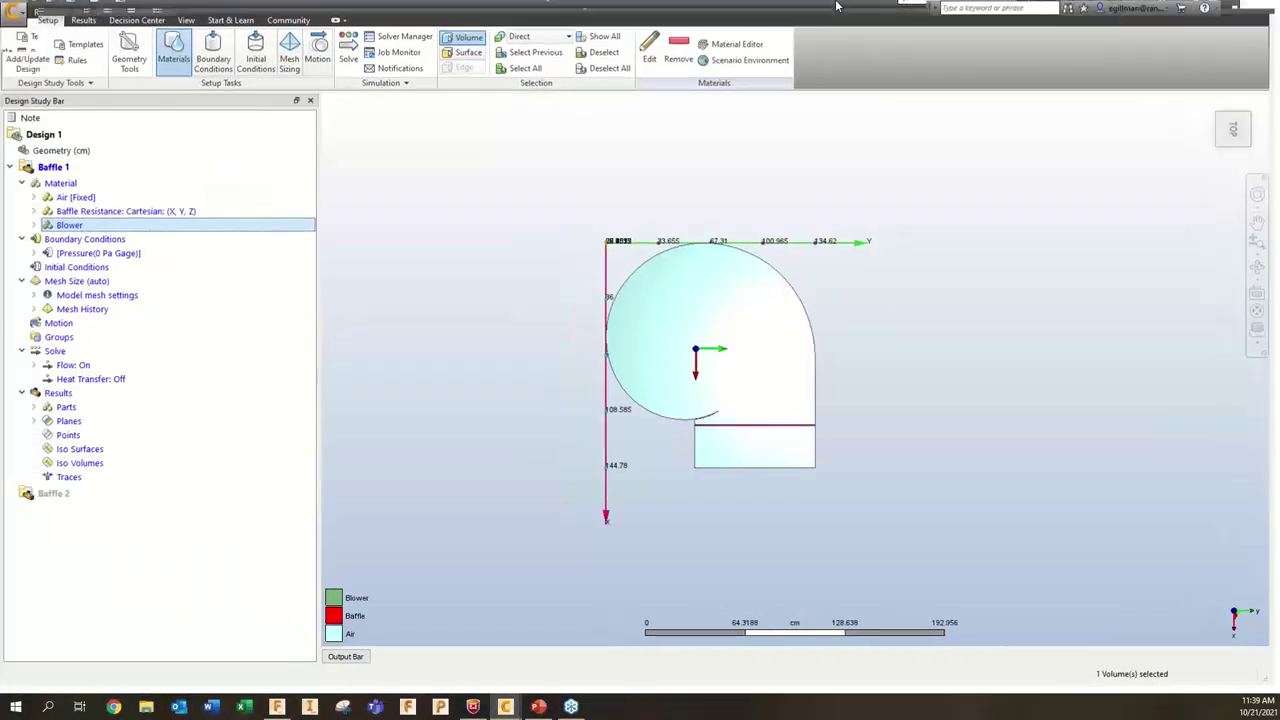
- Show the Output Bar's Convergence Plot for the solved Blower Baffle 1 study, 200 iterations
left_click(348, 657)
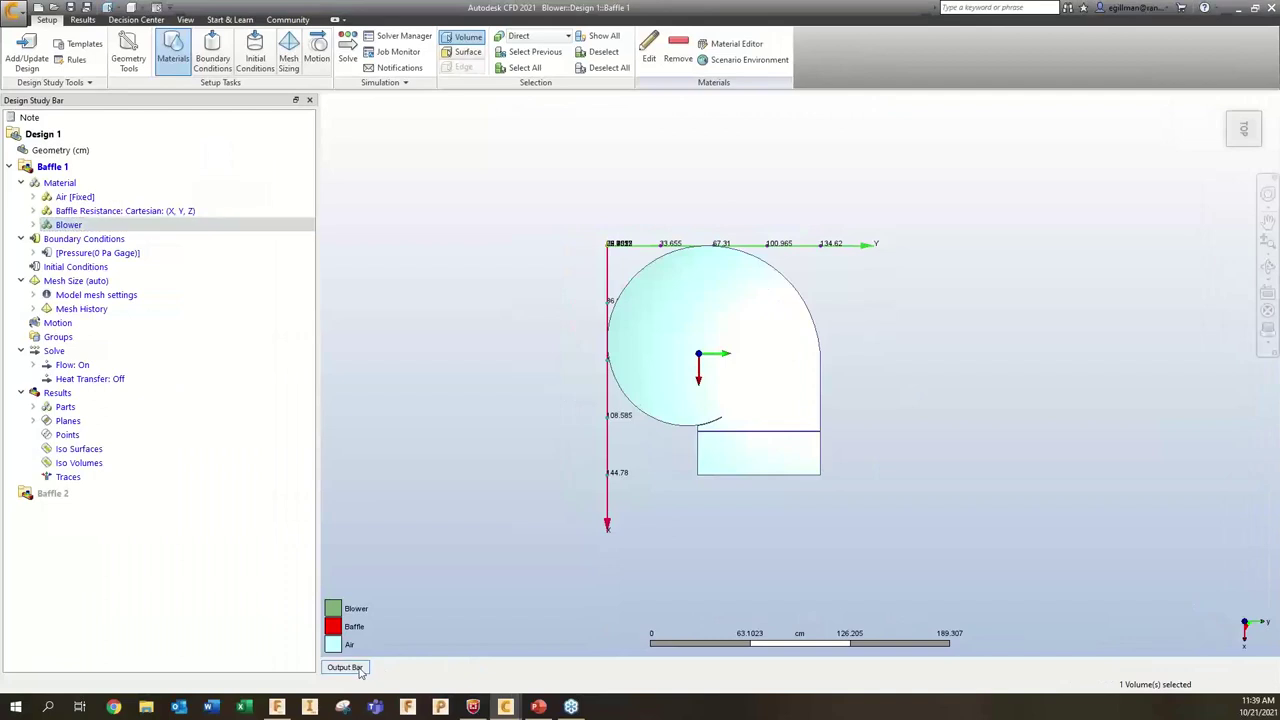
left_click(430, 670)
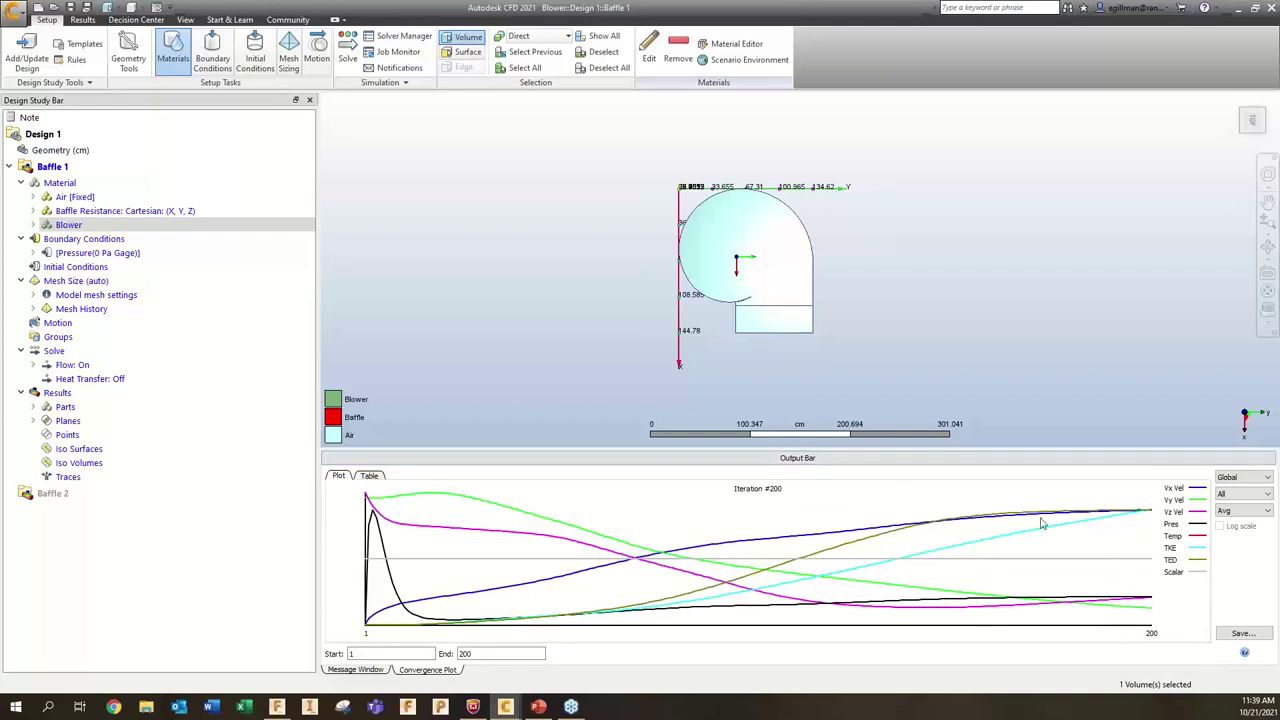
- Collapse the Output Bar and display Plane 1's static pressure results on the blower
left_click(813, 459)
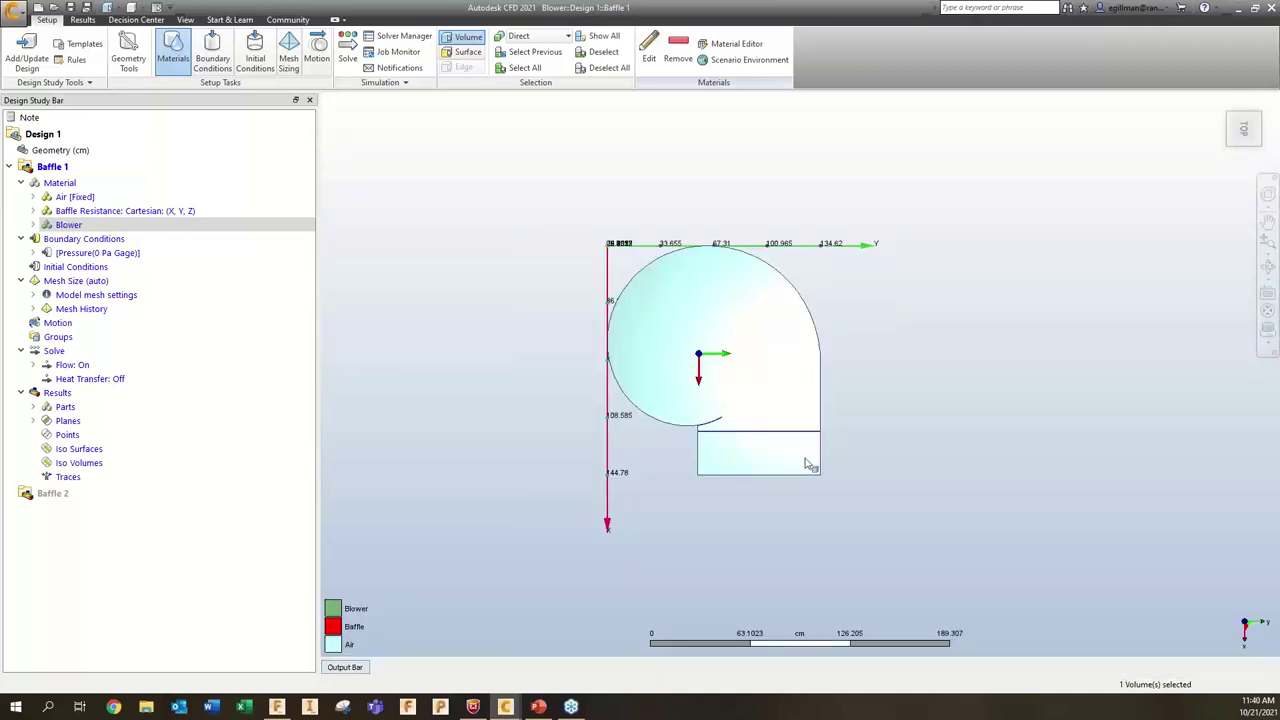
left_click(33, 421)
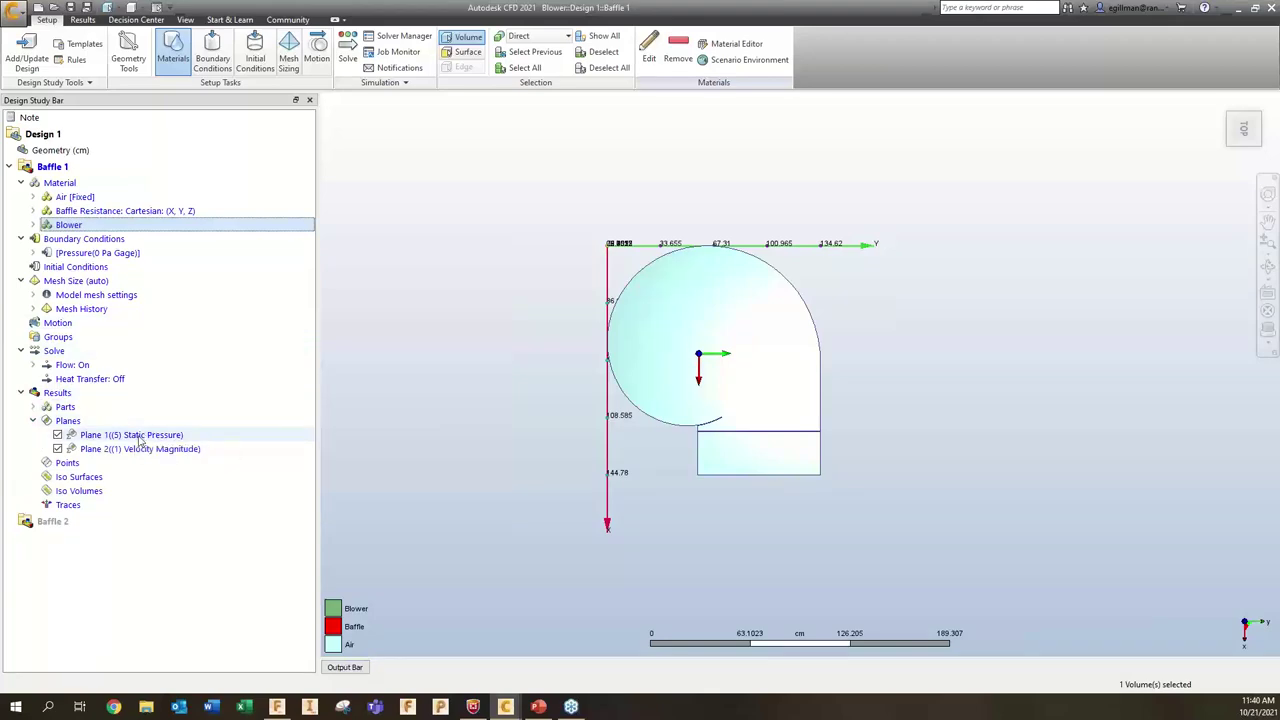
double_click(140, 440)
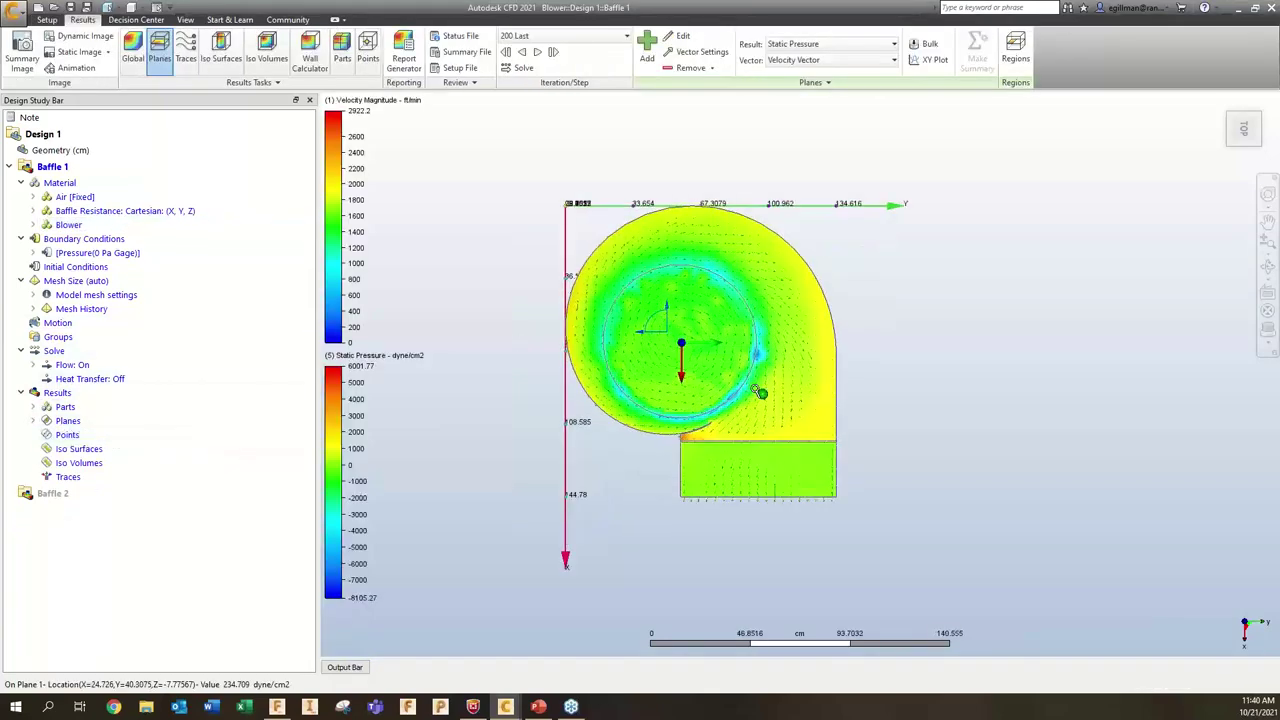
scroll(760, 393, "up", 3)
scroll(1027, 328, "down", 2)
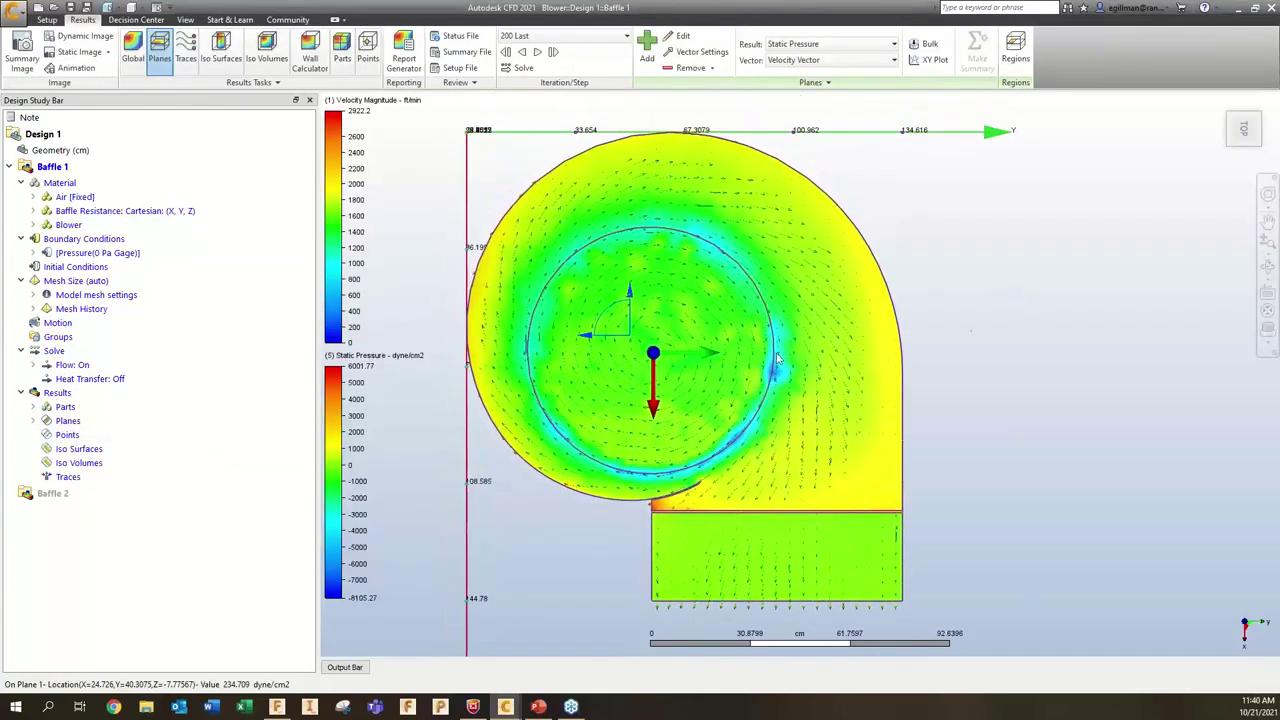
- Change the static pressure legend units to in.H2O
right_click(340, 390)
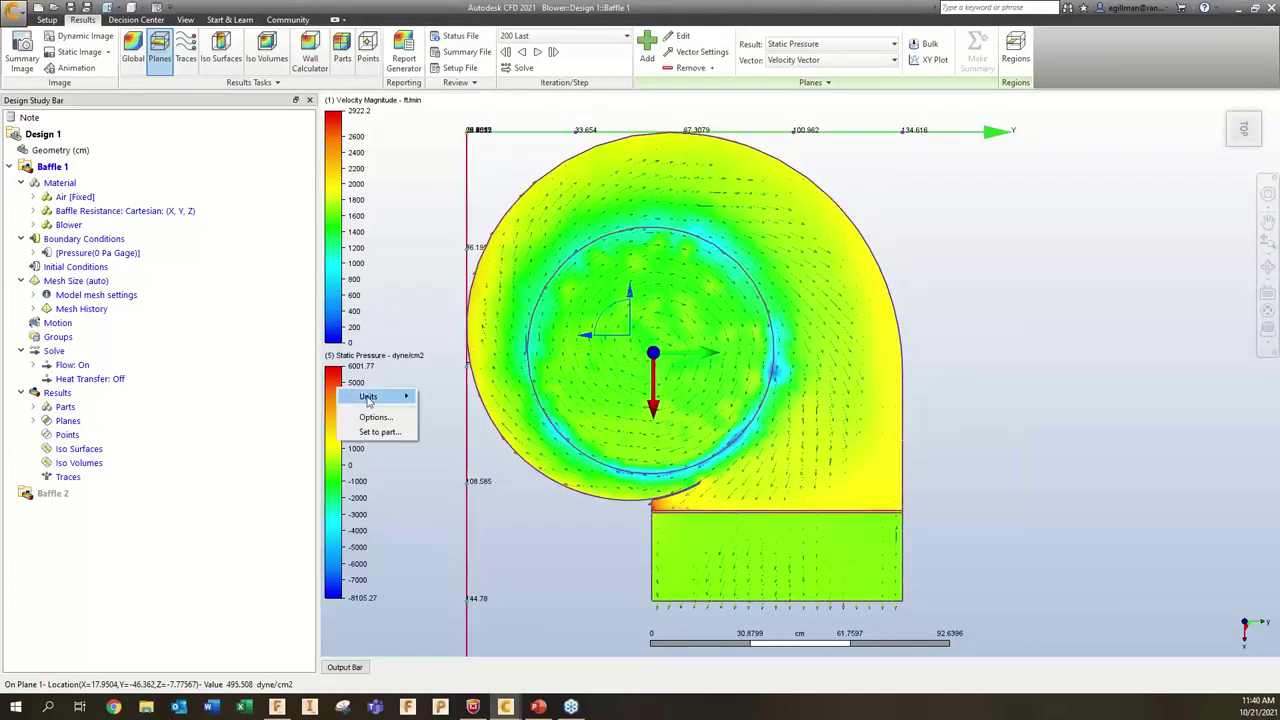
mouse_move(368, 398)
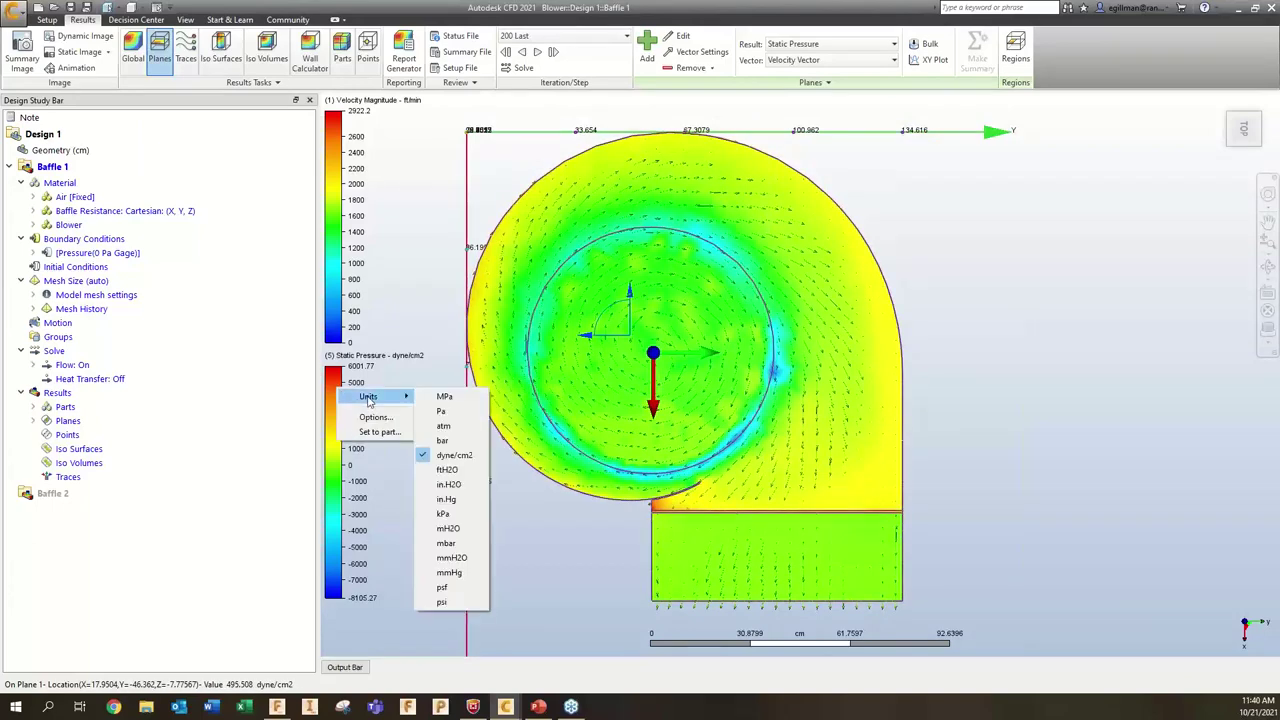
left_click(450, 484)
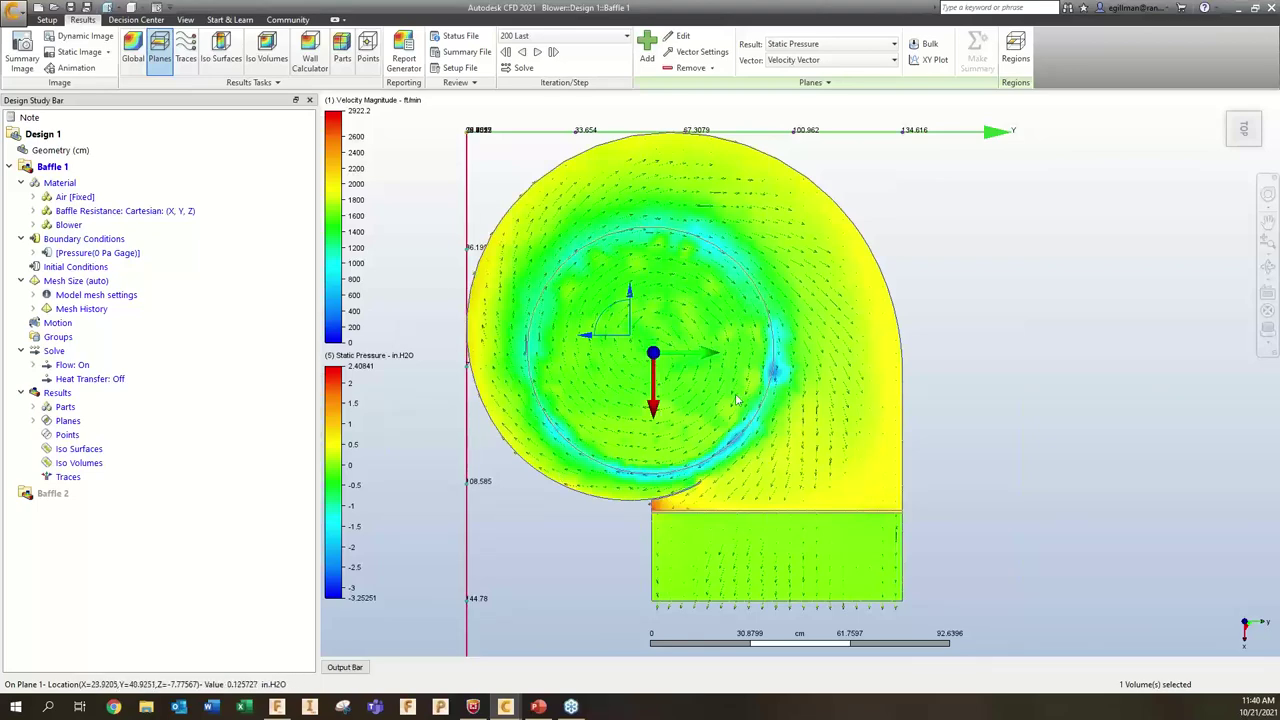
scroll(814, 591, "up", 5)
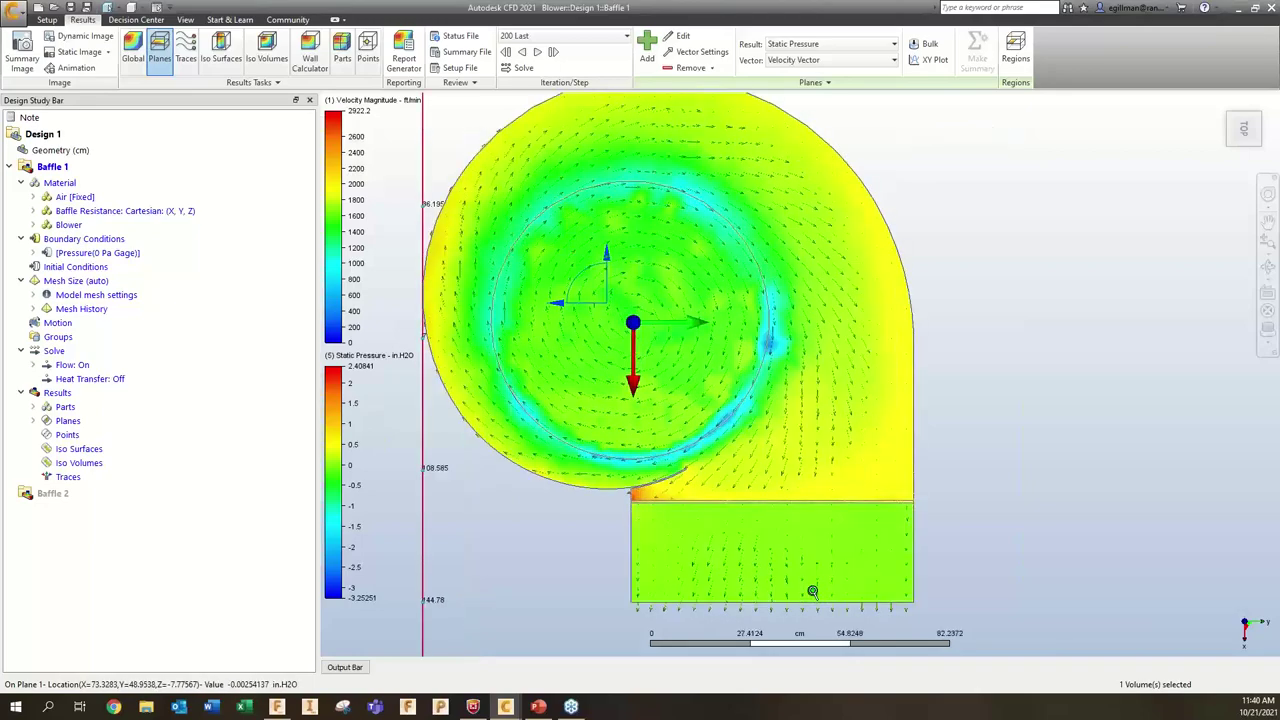
scroll(743, 571, "down", 4)
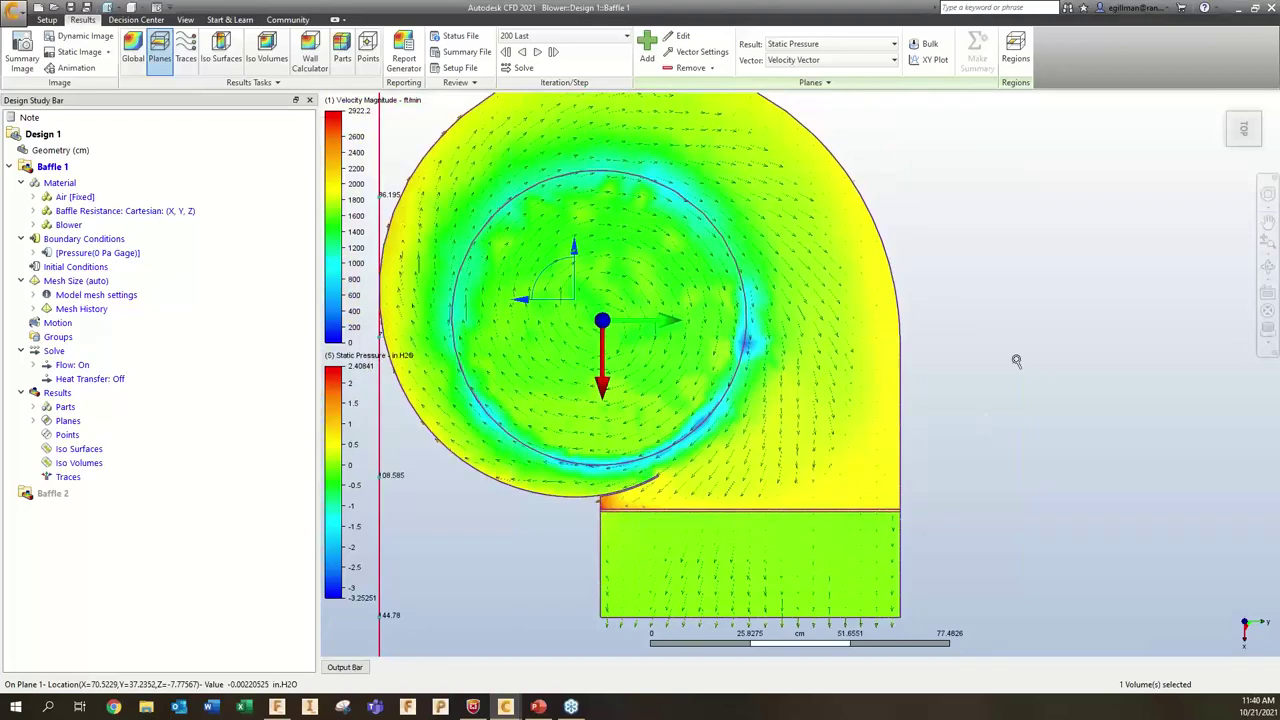
scroll(651, 516, "up", 2)
scroll(651, 516, "up", 3)
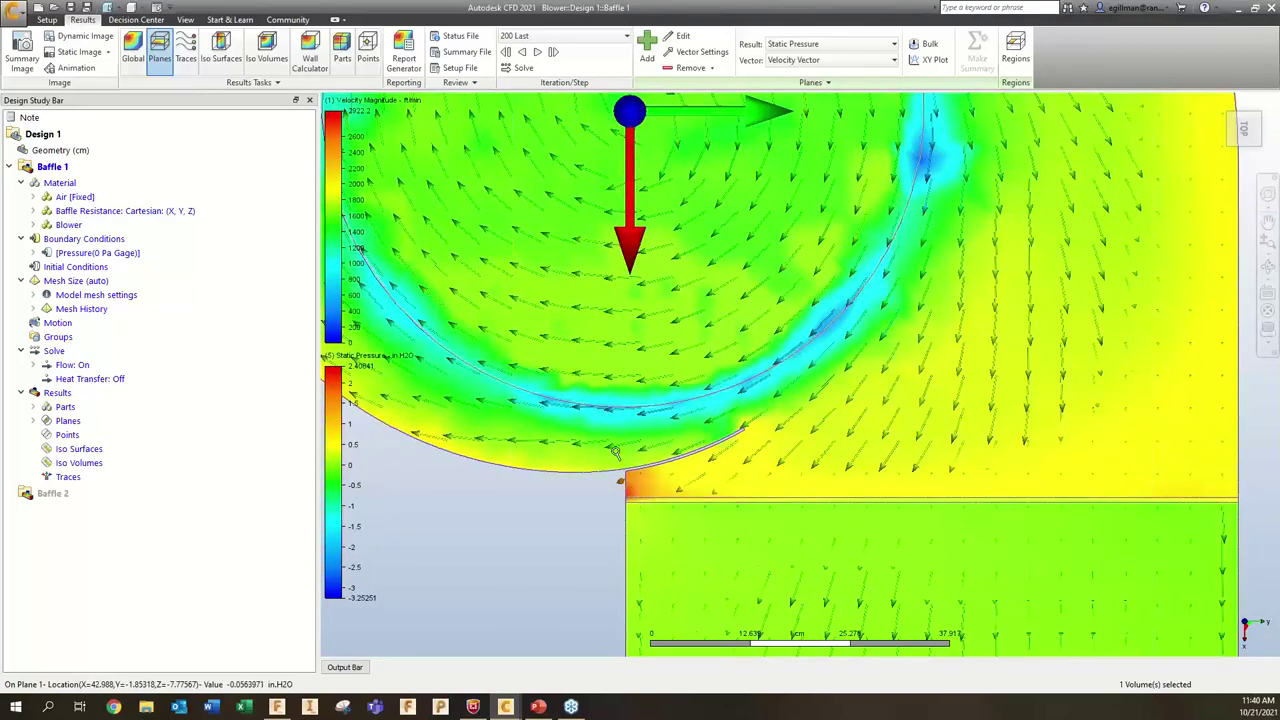
scroll(631, 491, "down", 4)
scroll(823, 464, "down", 1)
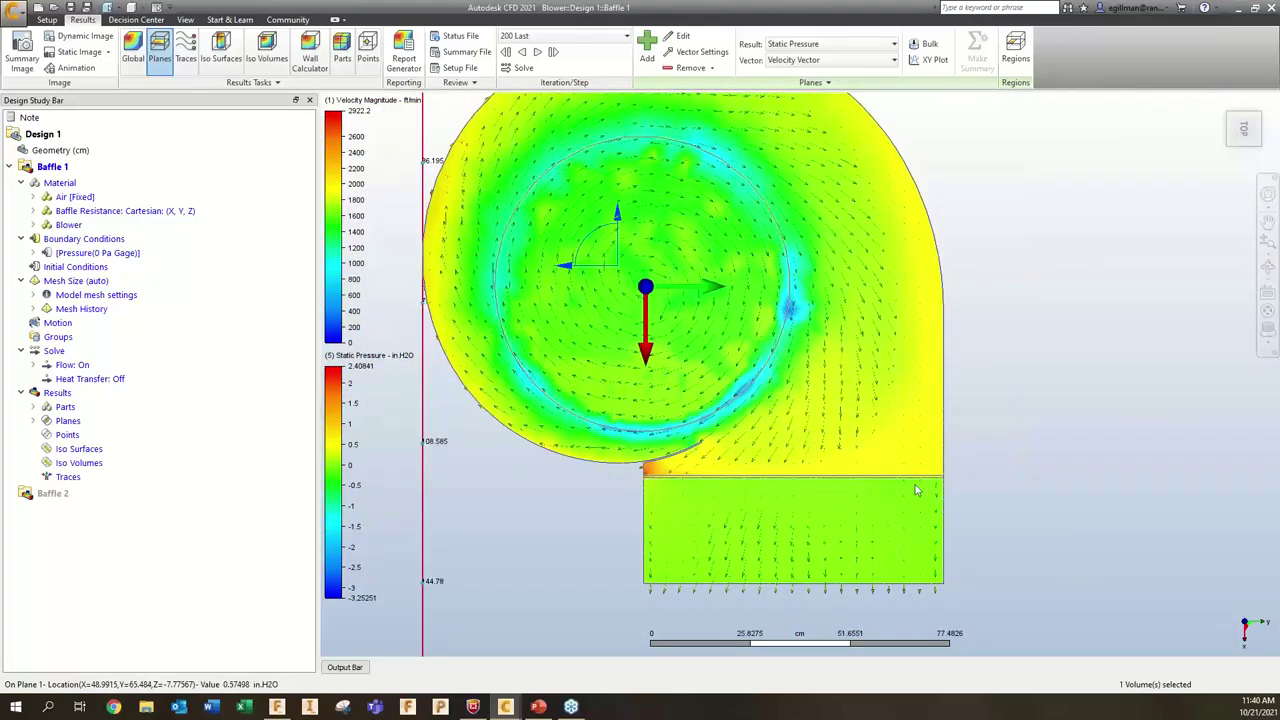
scroll(914, 486, "up", 1)
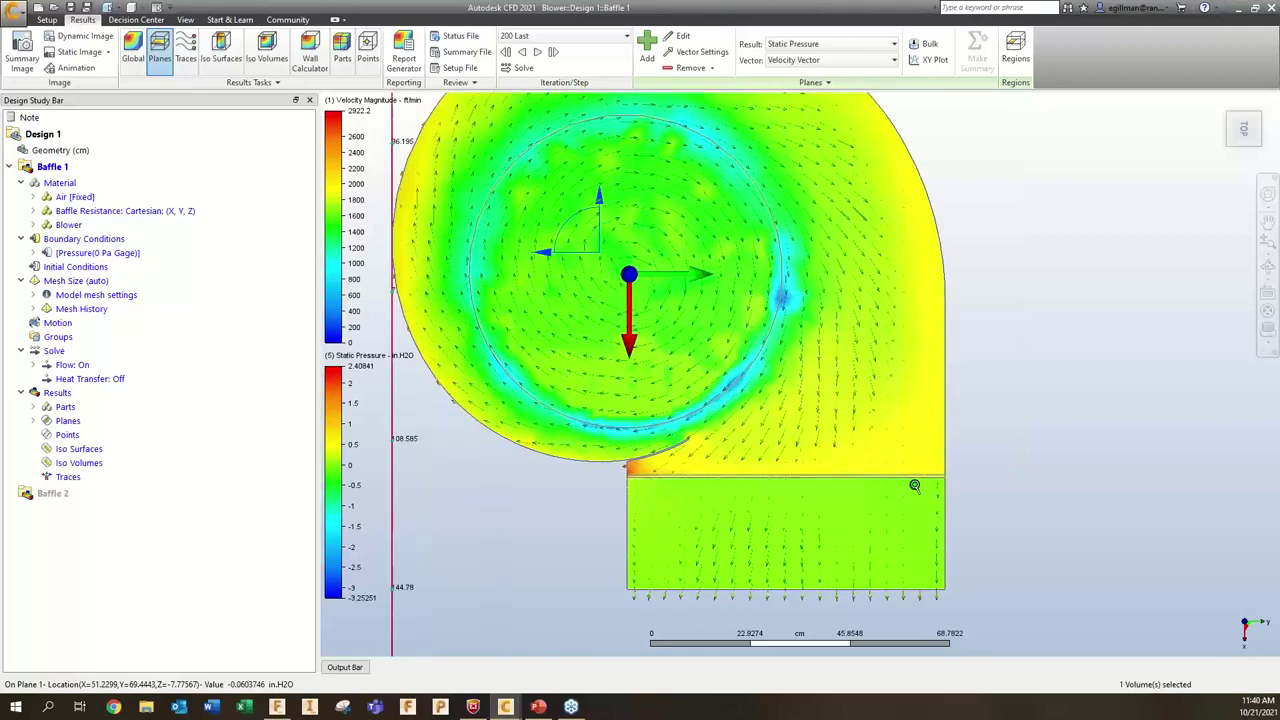
scroll(914, 486, "up", 2)
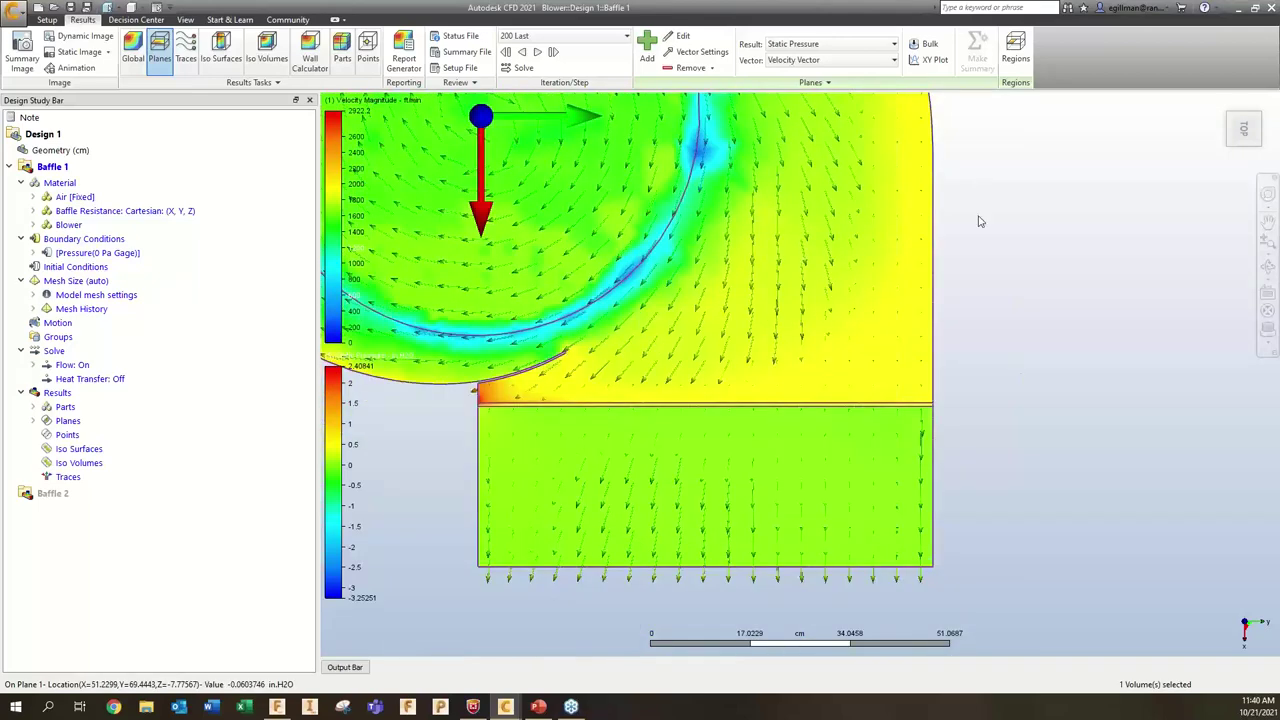
- Plot static pressure along six points picked down a vertical line across the outlet
left_click(935, 60)
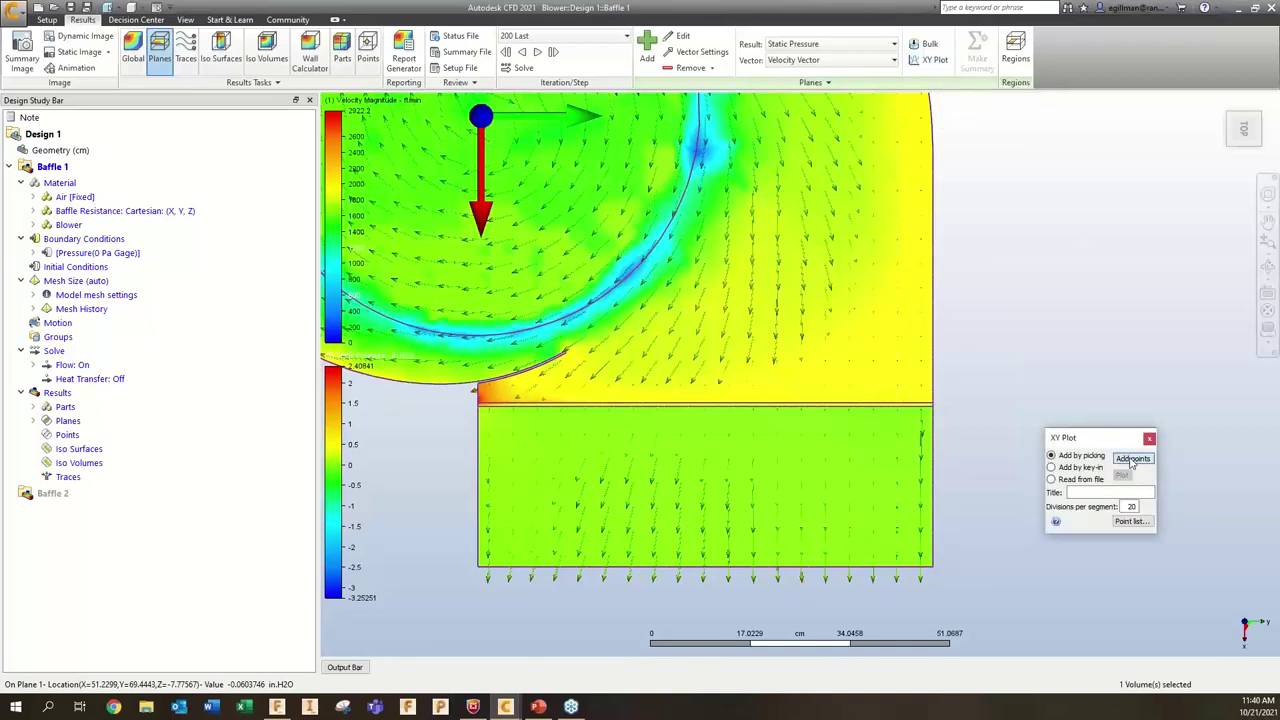
left_click(1132, 460)
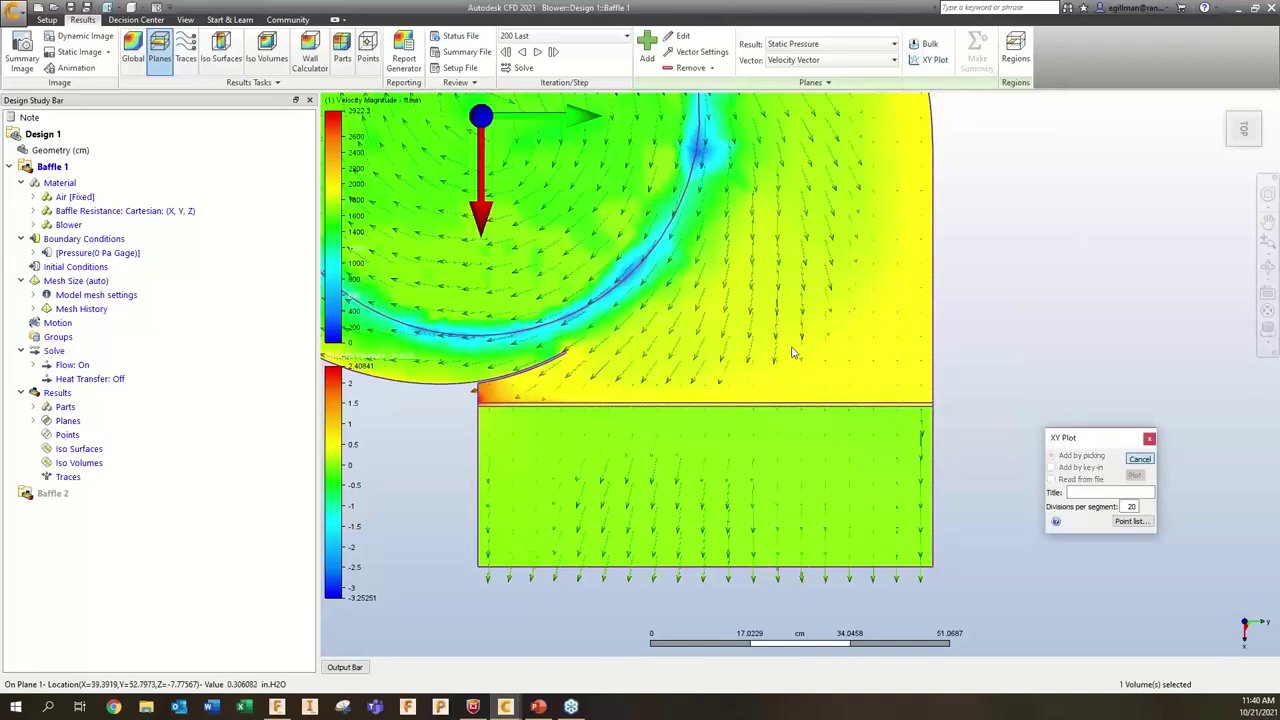
left_click(865, 332)
left_click(867, 354)
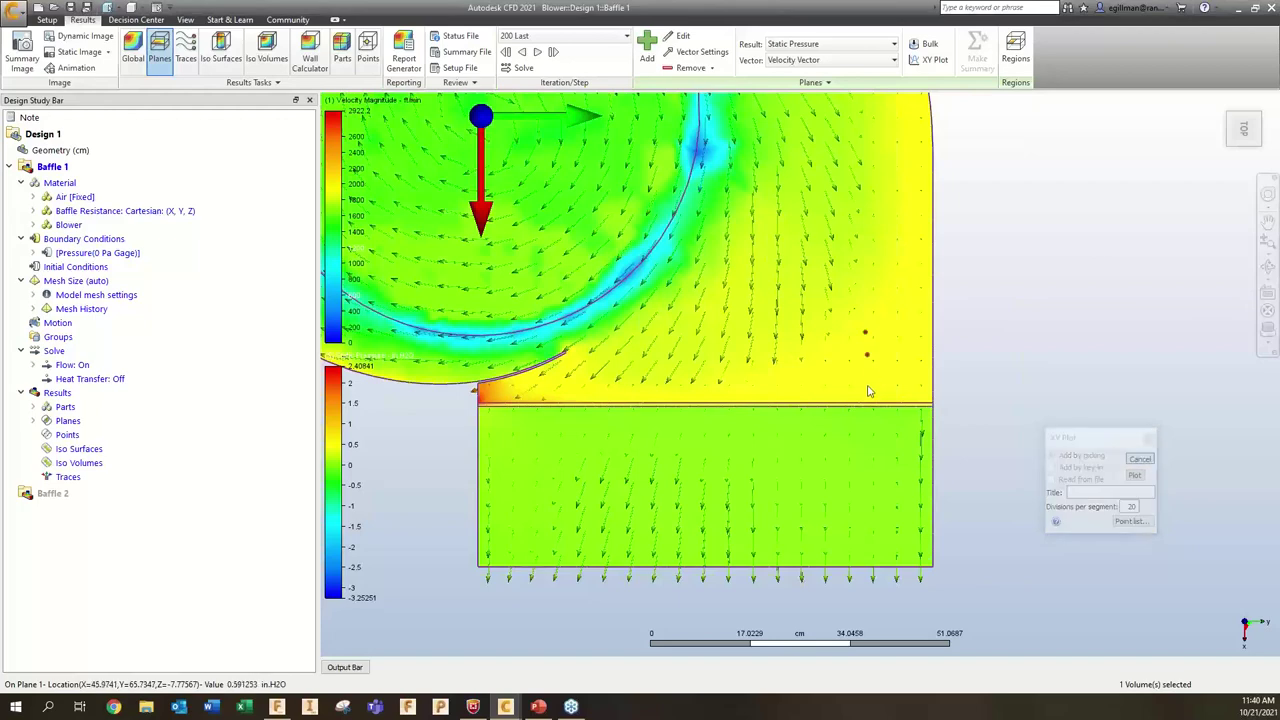
left_click(867, 386)
left_click(867, 418)
left_click(866, 446)
left_click(866, 474)
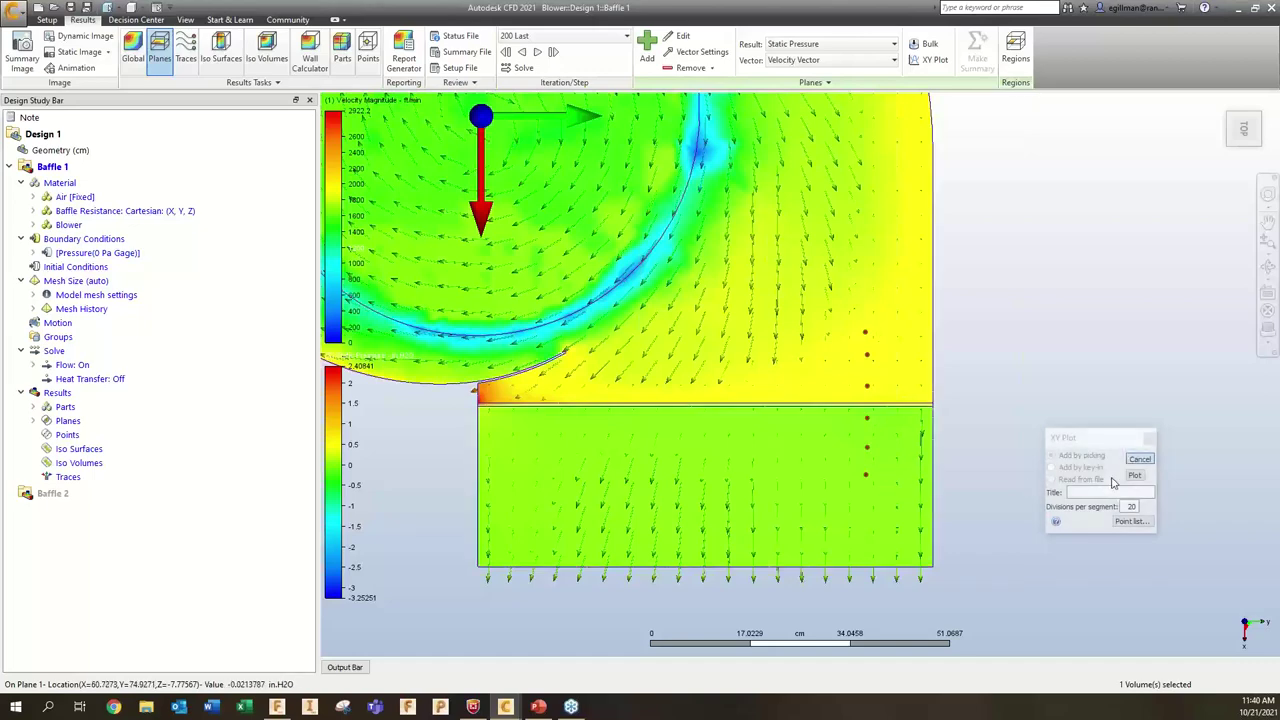
key("Return")
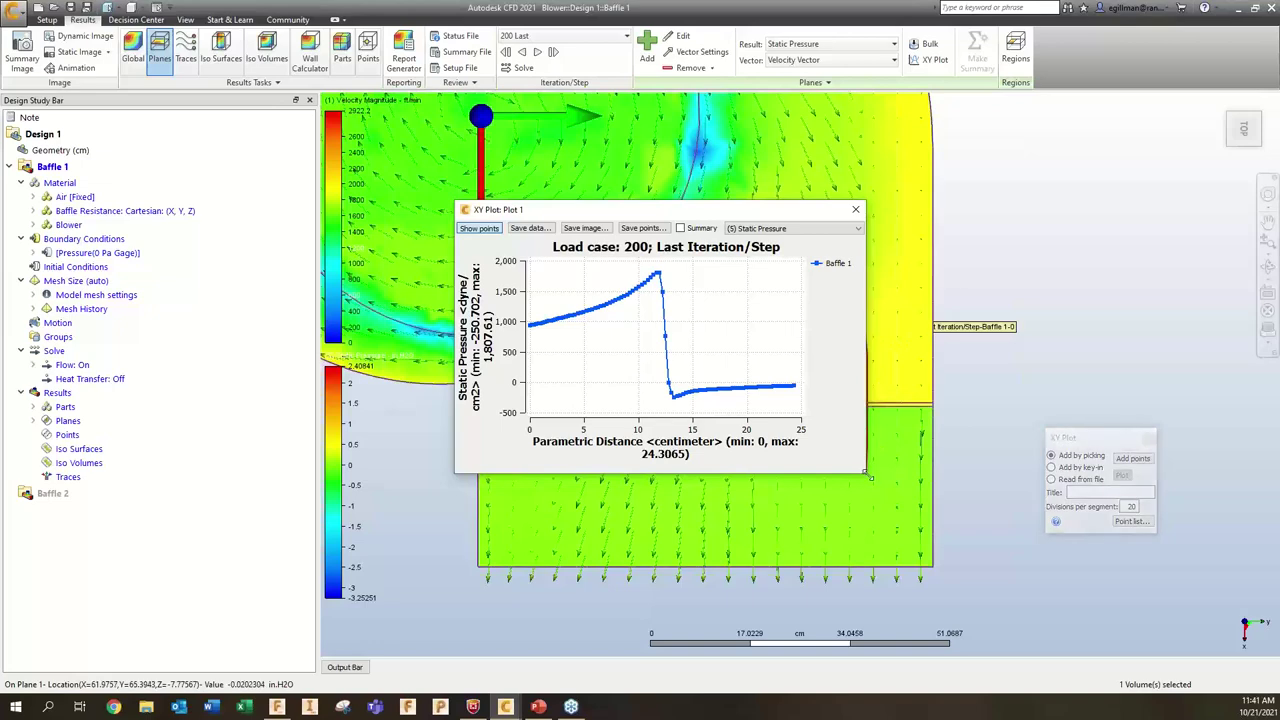
- Enlarge the XY plot window and show its pressure in in.H2O
left_click_drag(869, 477, 991, 594)
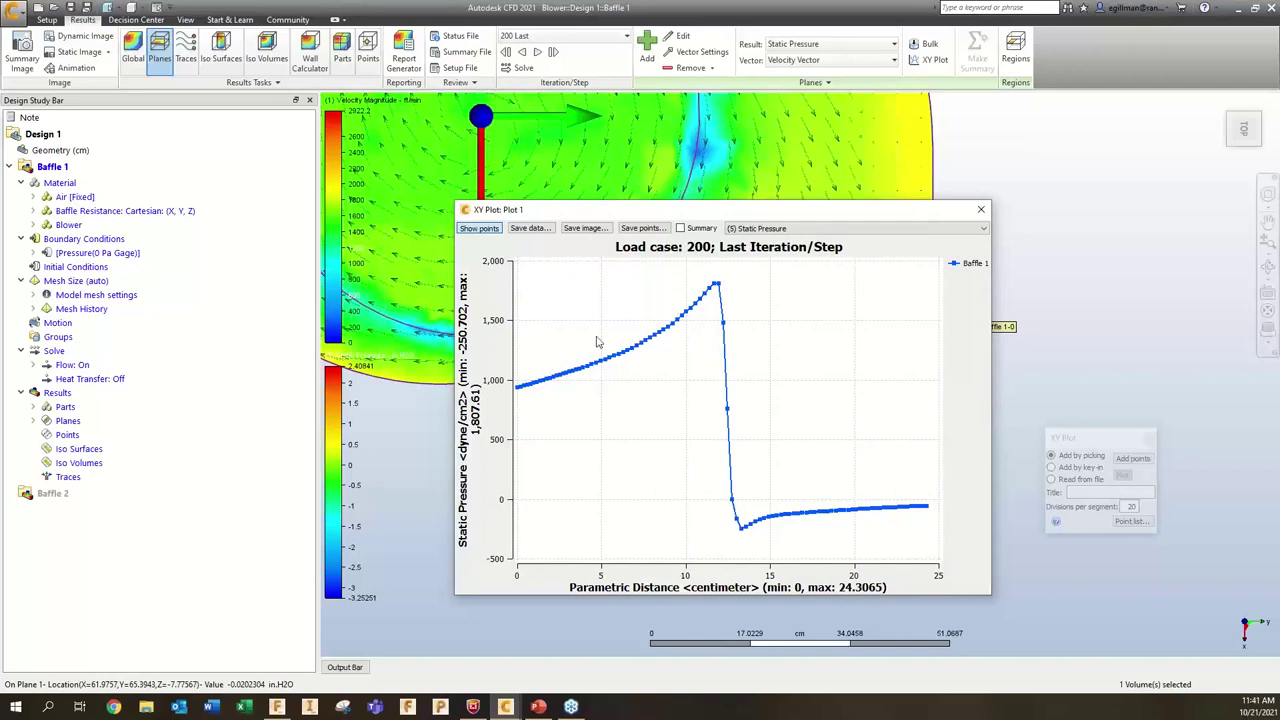
right_click(464, 377)
mouse_move(495, 381)
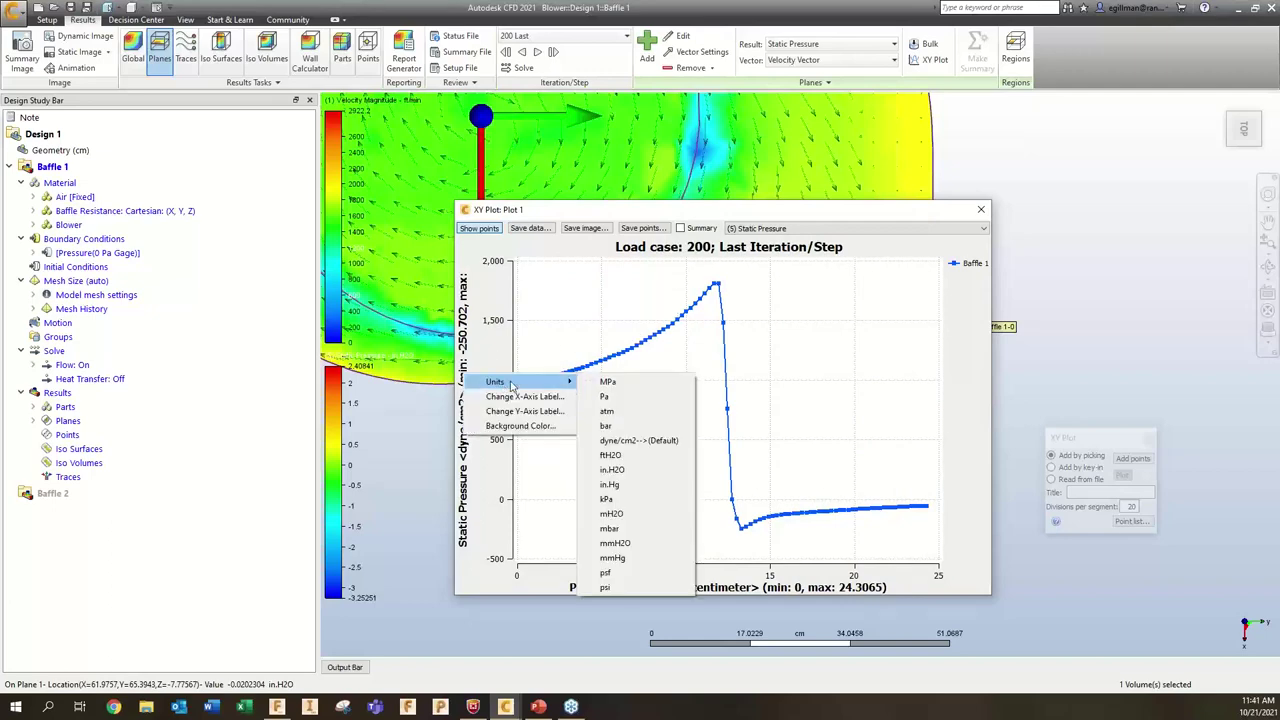
left_click(634, 473)
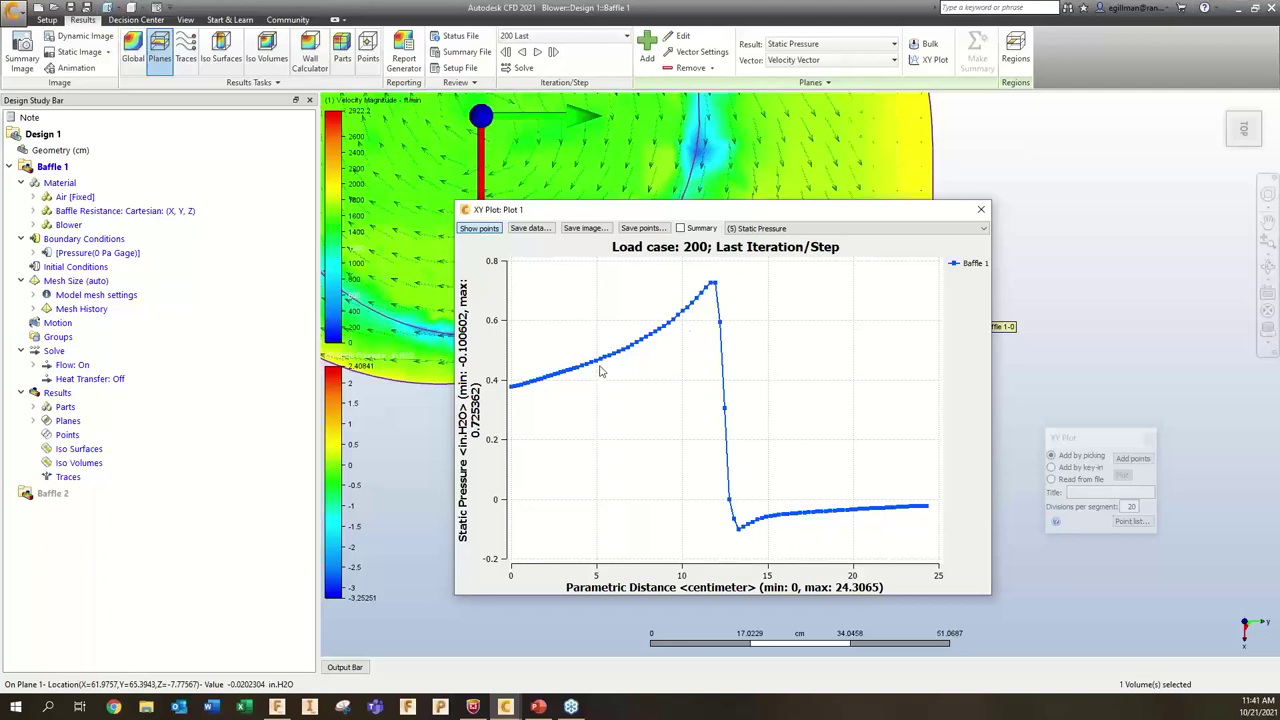
- Move the plot aside and back, cancel saving its CSV data, and close the plot
left_click_drag(890, 214, 367, 193)
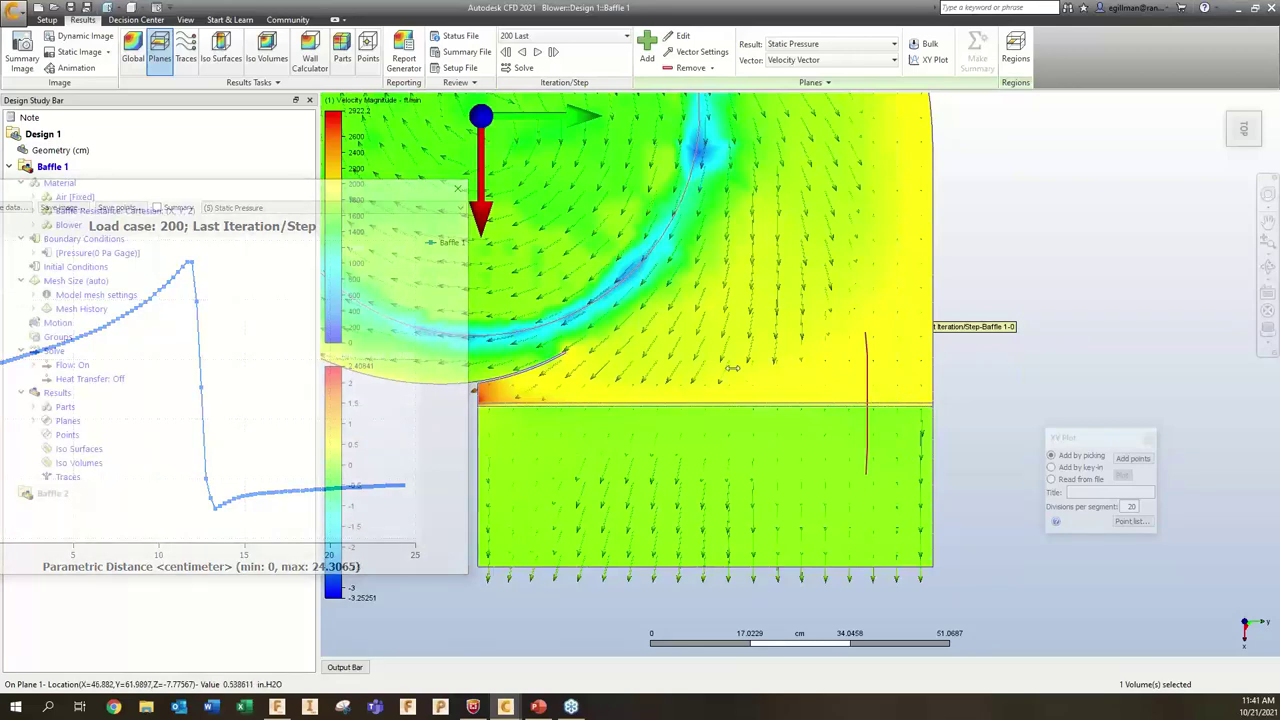
left_click_drag(354, 194, 667, 199)
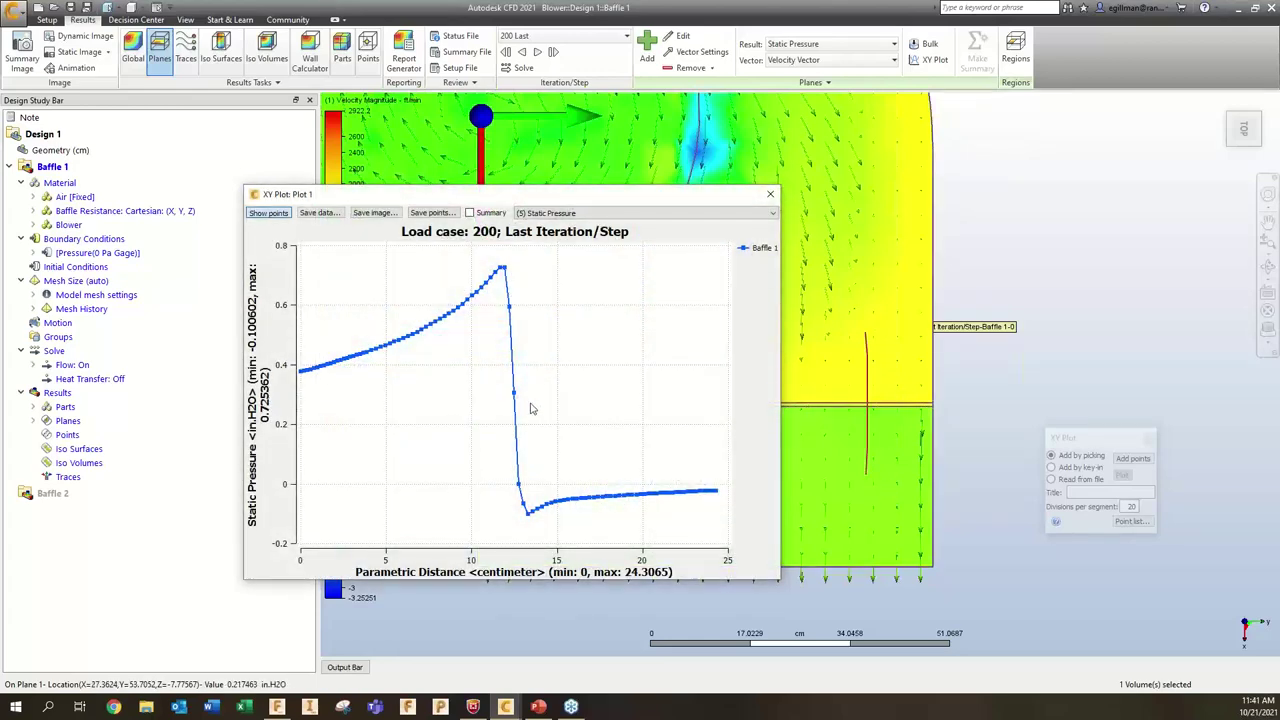
left_click(320, 212)
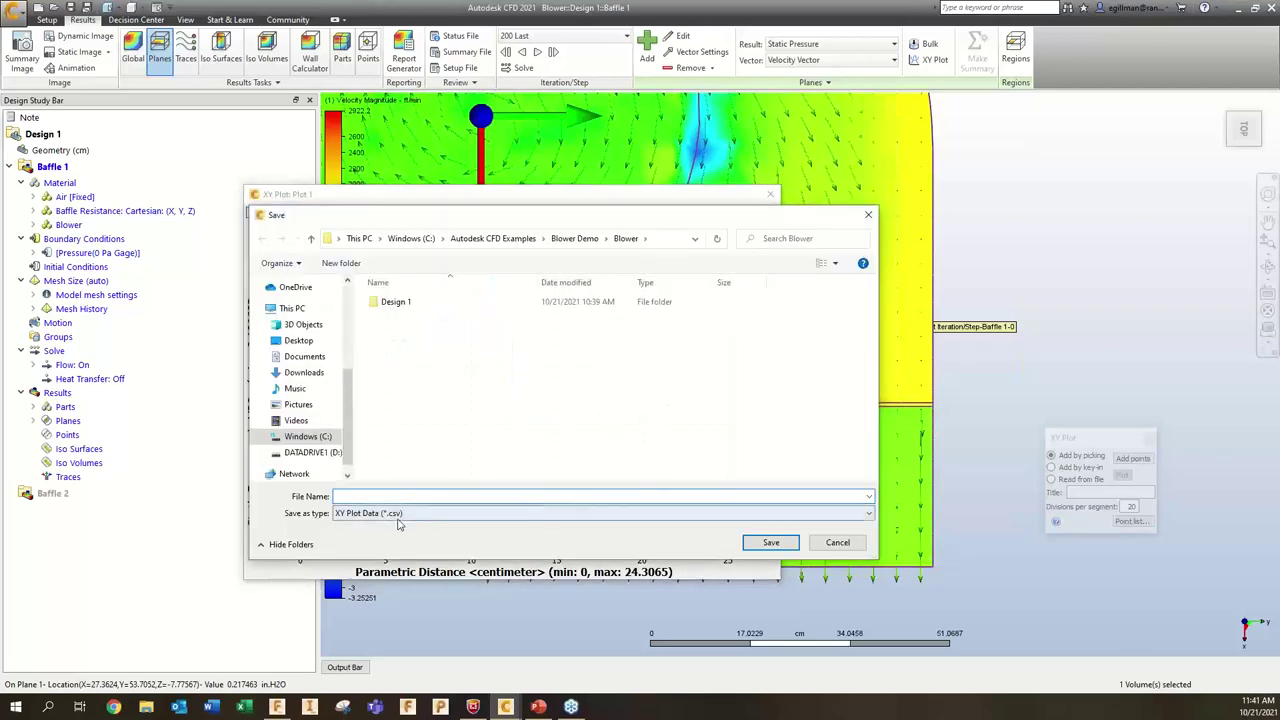
left_click(838, 543)
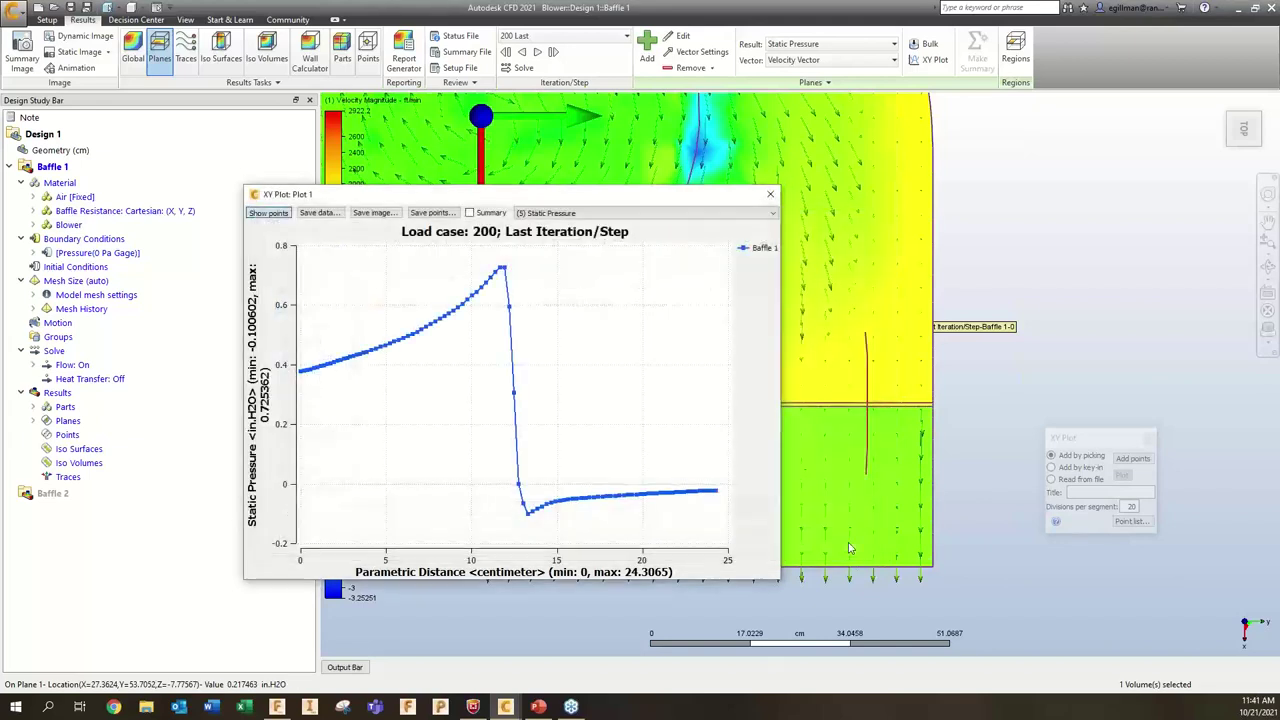
left_click(770, 195)
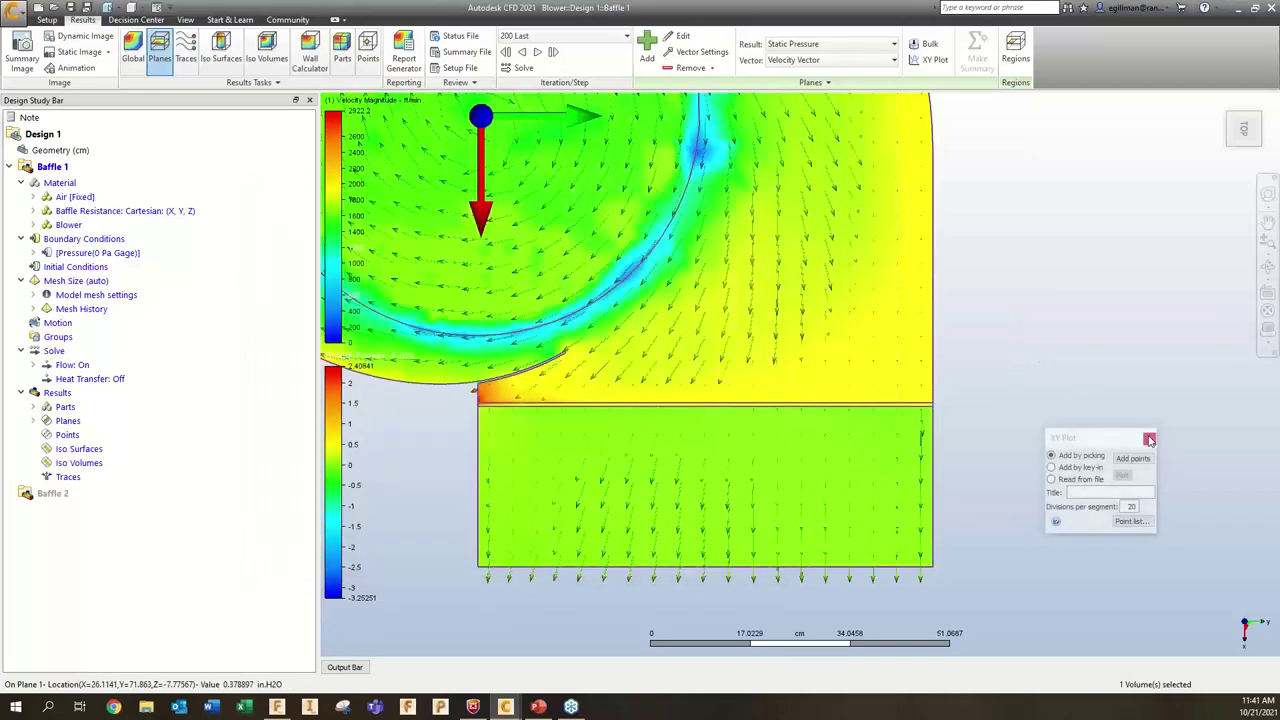
- Recentre the blower view and show Velocity Magnitude on the plane, opening its legend options
scroll(1075, 461, "down", 5)
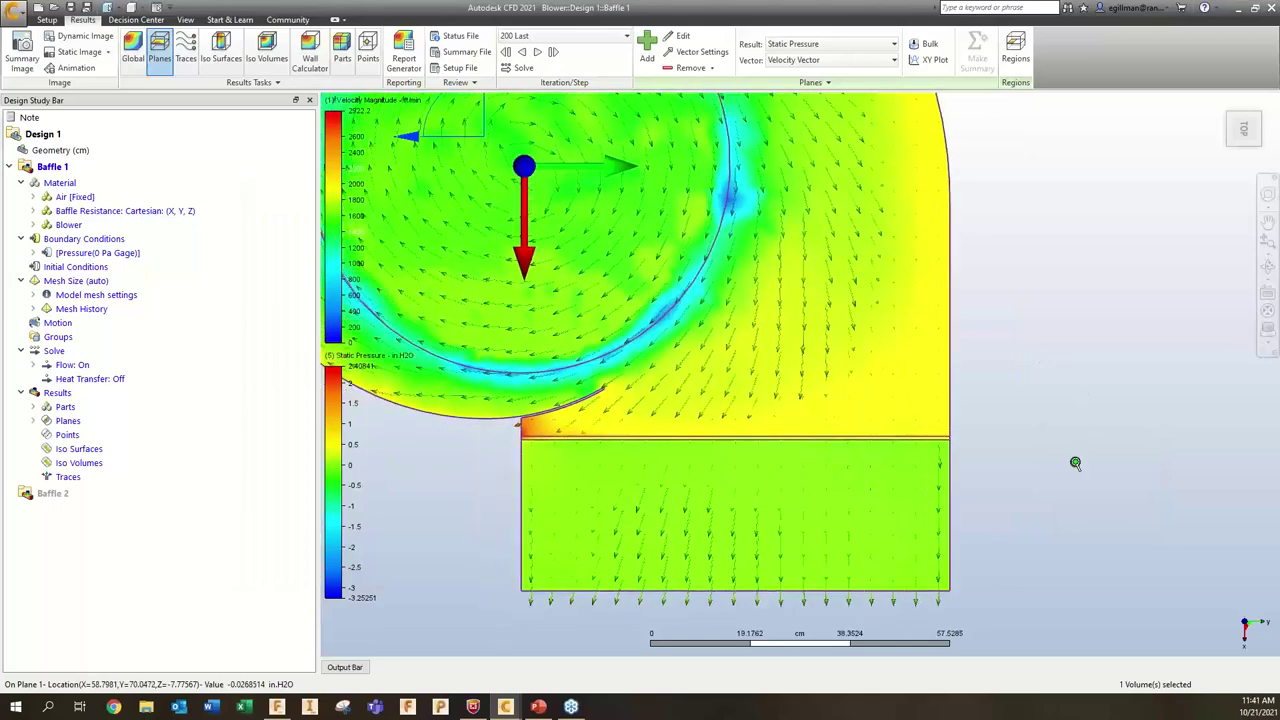
middle_click_drag(1030, 391, 977, 428)
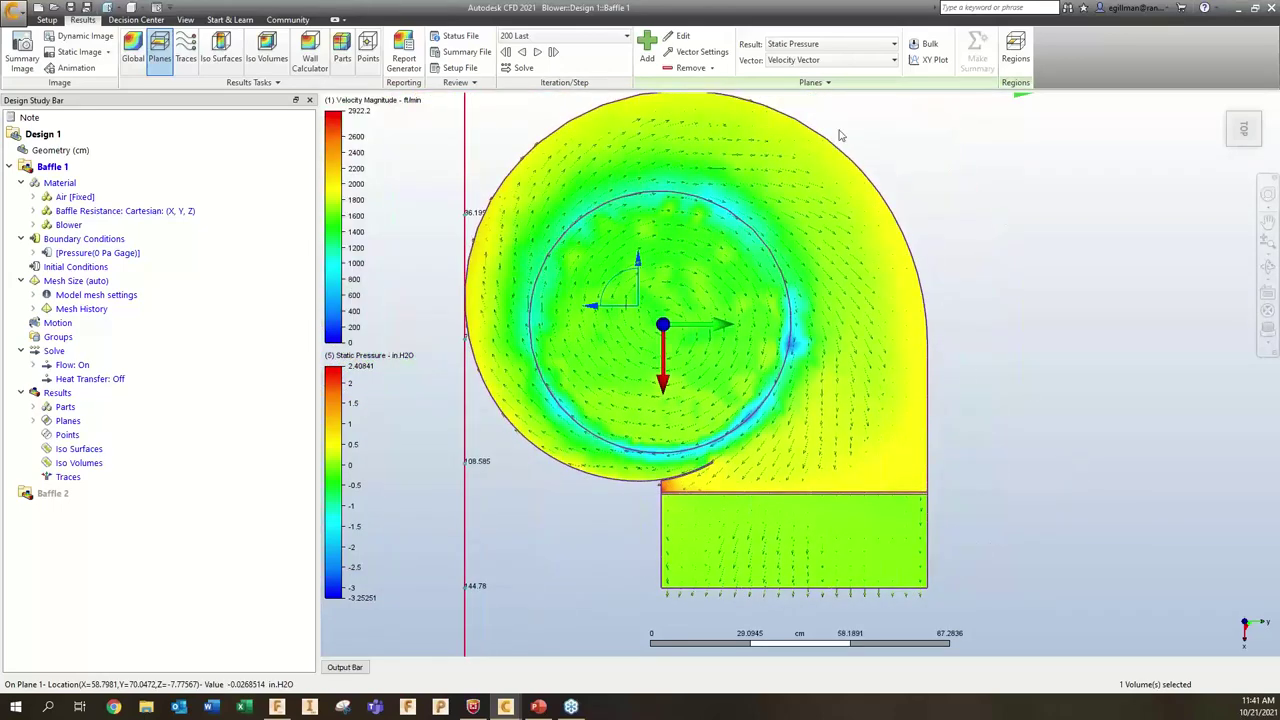
left_click(817, 46)
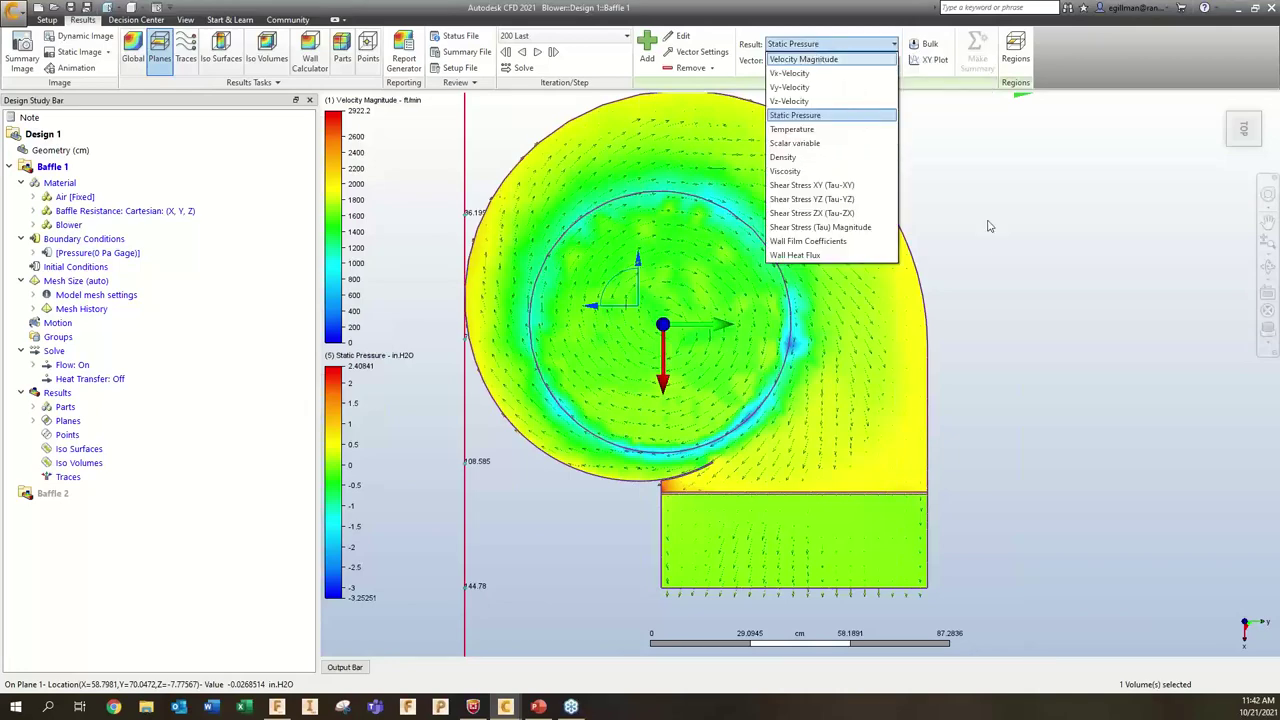
left_click(812, 57)
right_click(334, 181)
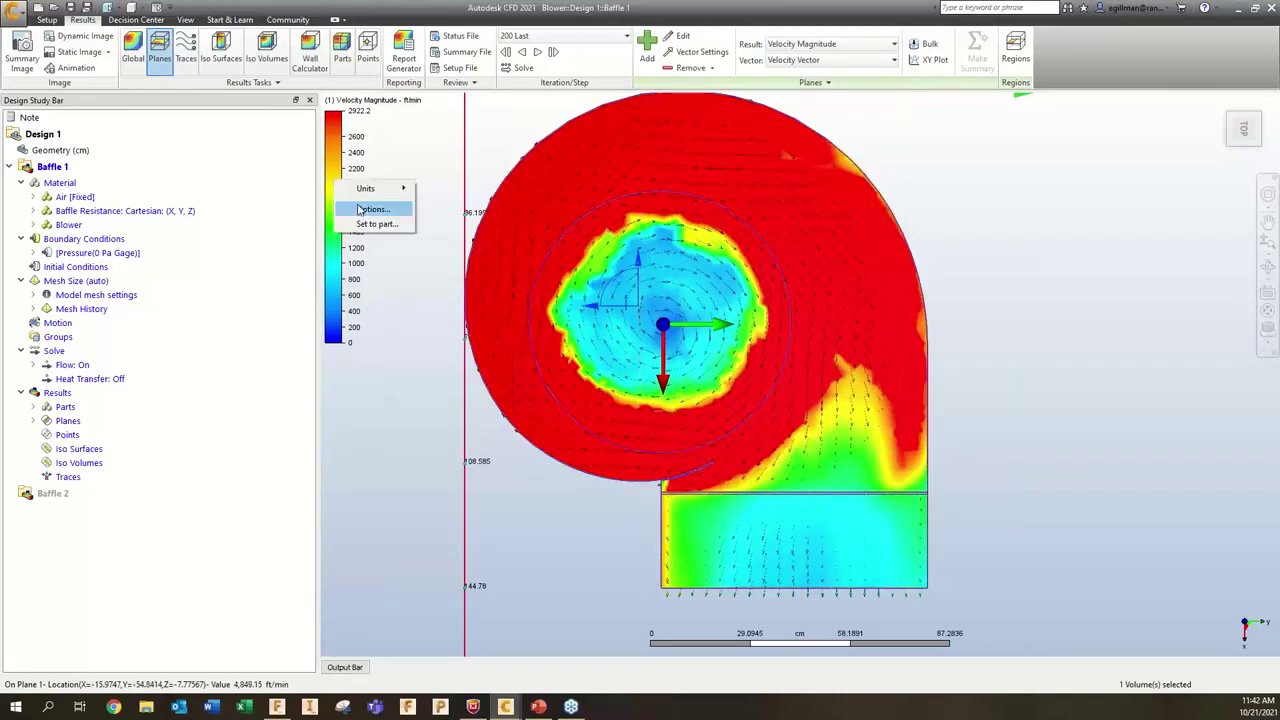
left_click(366, 210)
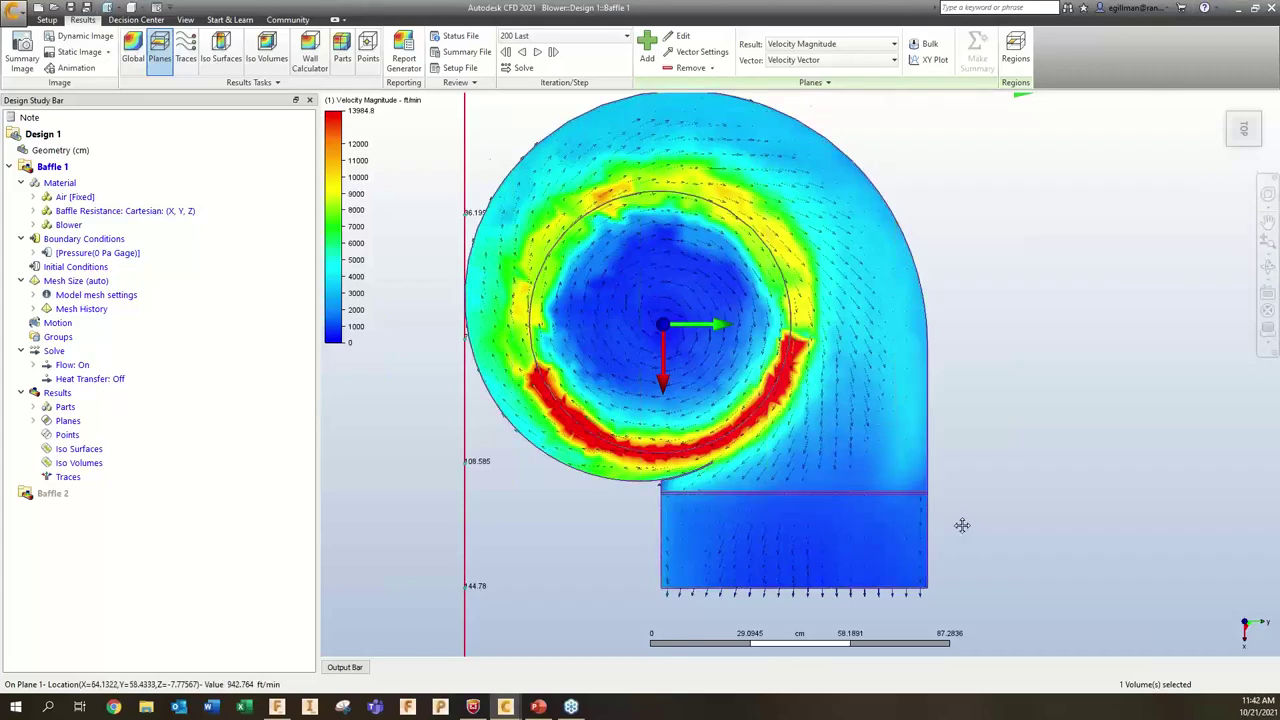
- Pan, zoom out and orbit to a tilted 3-D view of the whole blower
middle_click_drag(963, 523, 952, 441)
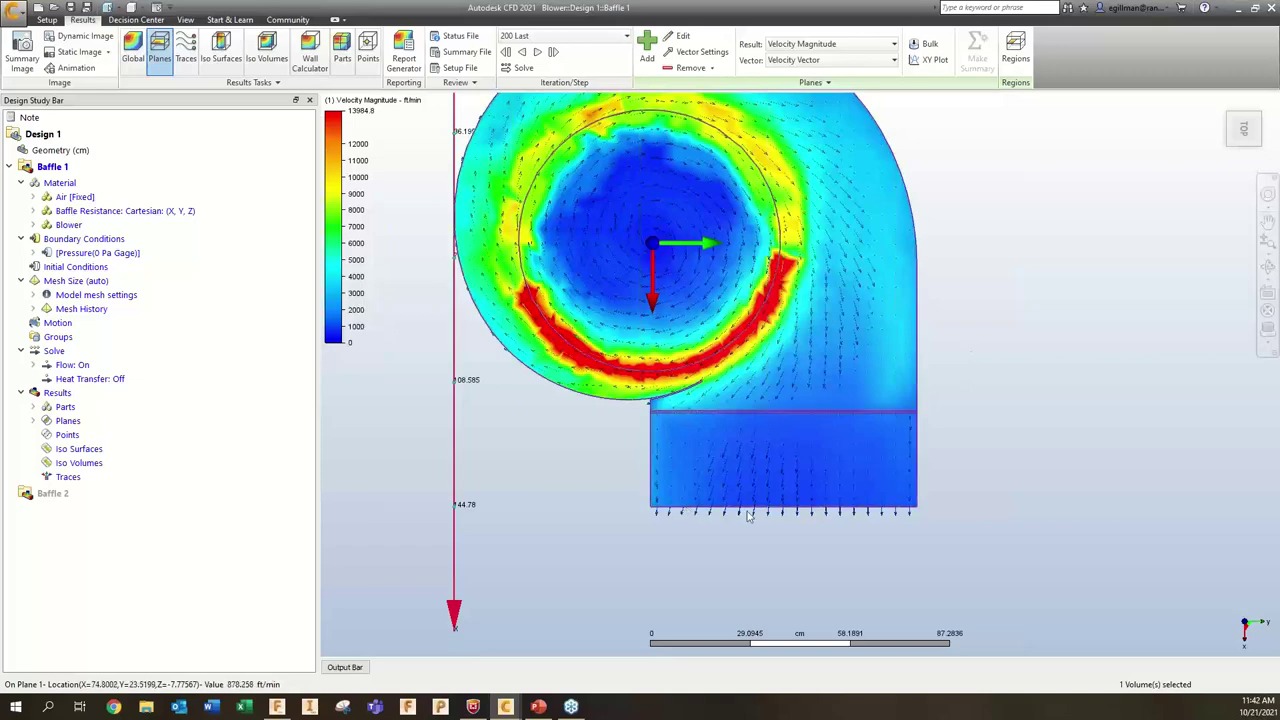
scroll(983, 457, "down", 4)
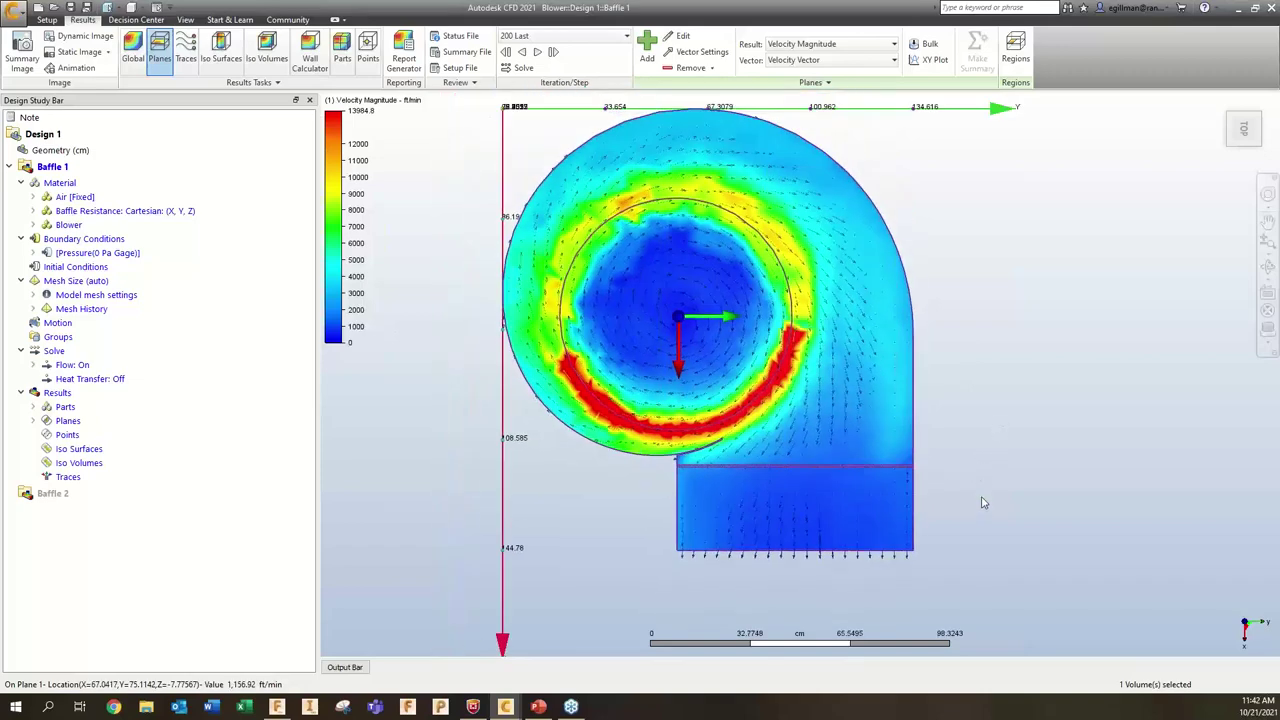
middle_click_drag(988, 500, 1049, 387, "shift")
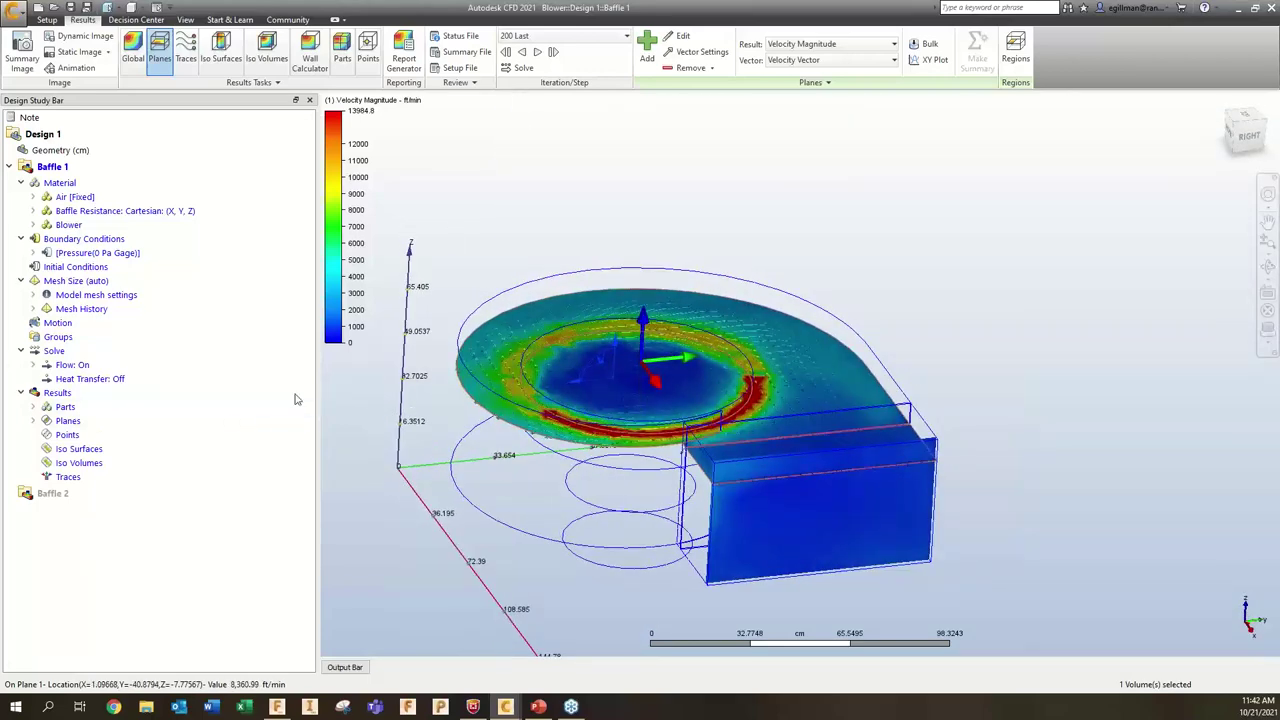
- Hide Plane 1 and select the outlet Plane 2 for results
left_click(33, 421)
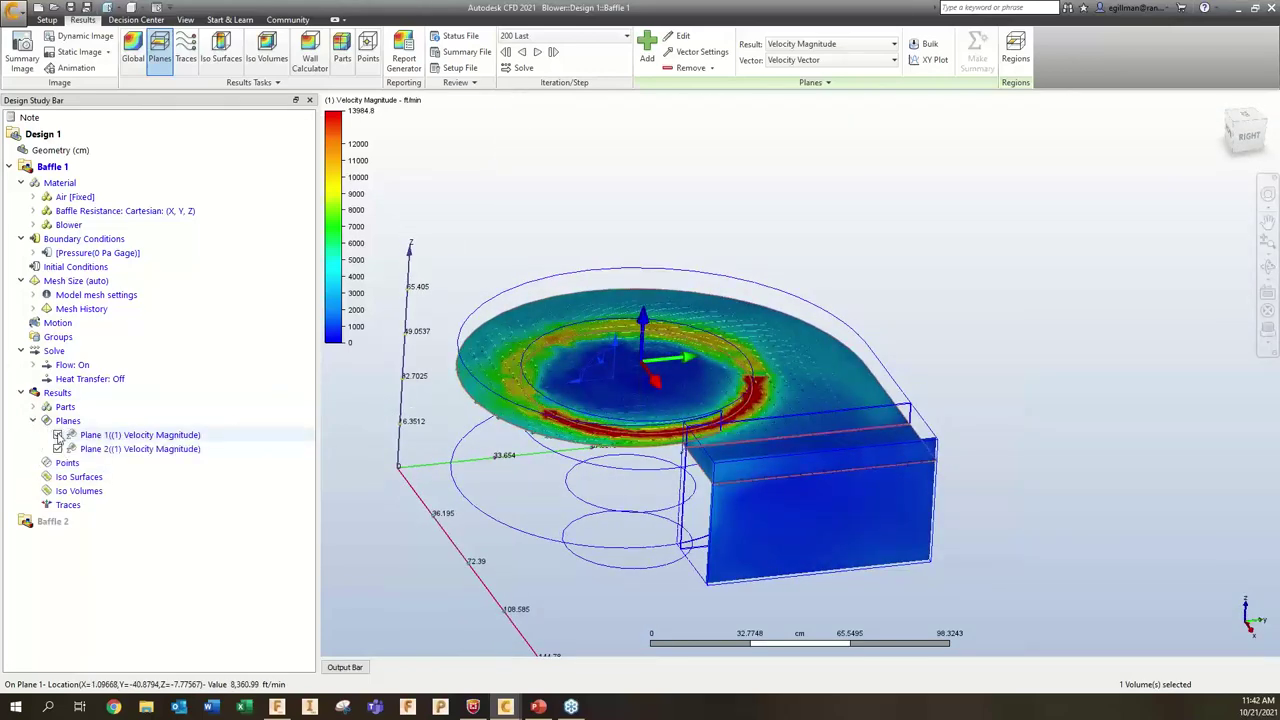
left_click(58, 435)
scroll(1008, 500, "up", 2)
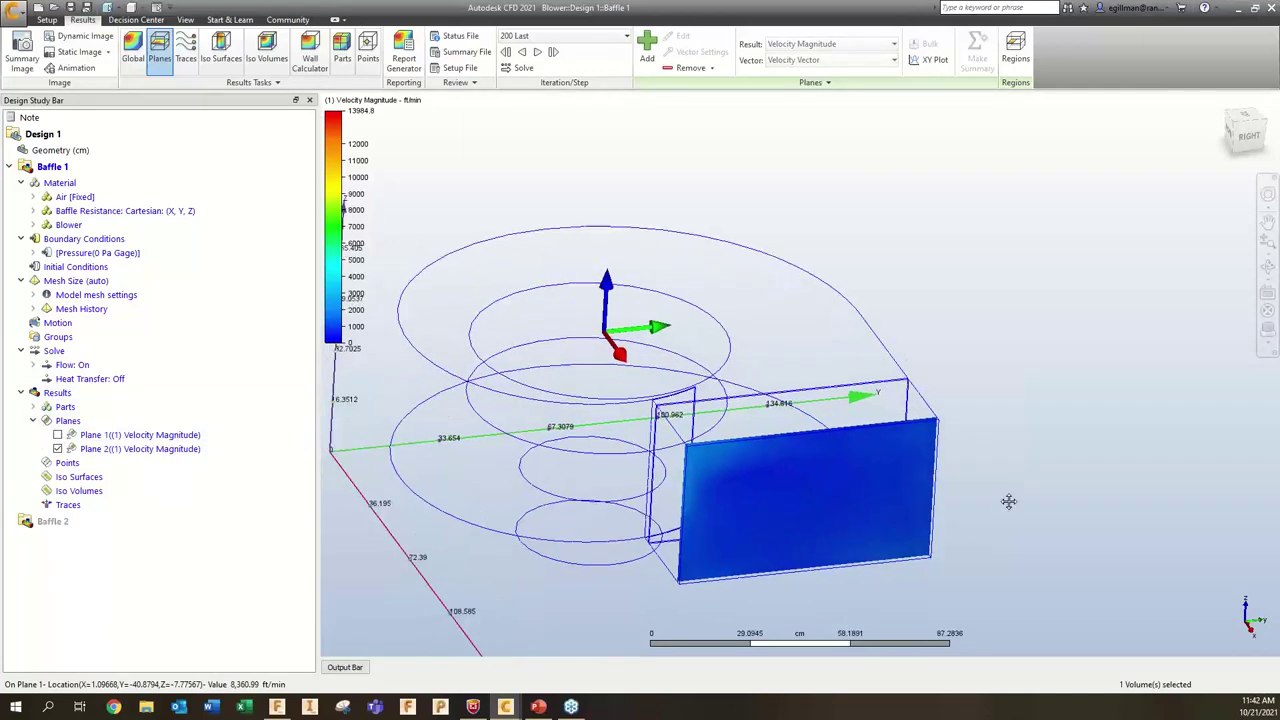
left_click(870, 450)
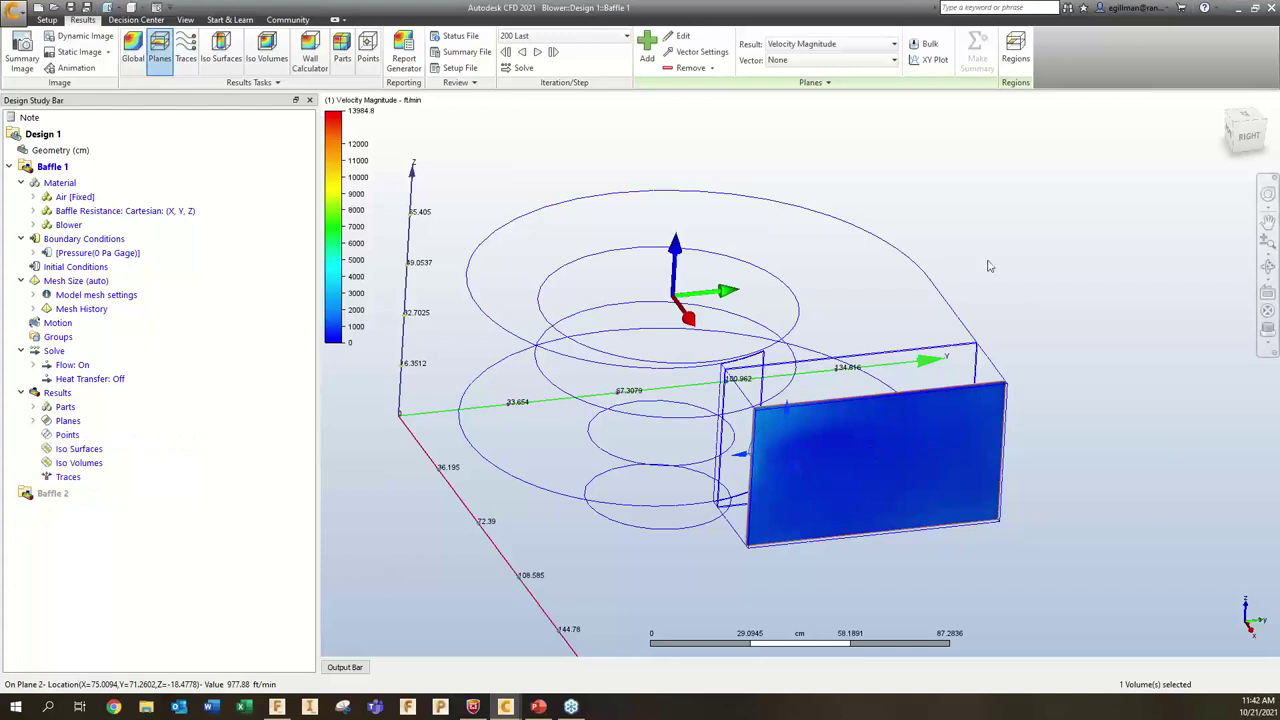
- Calculate bulk flow in ft/min and ft3/min (3438.42 ft3/min), then view the plane face-on from Right
left_click(926, 44)
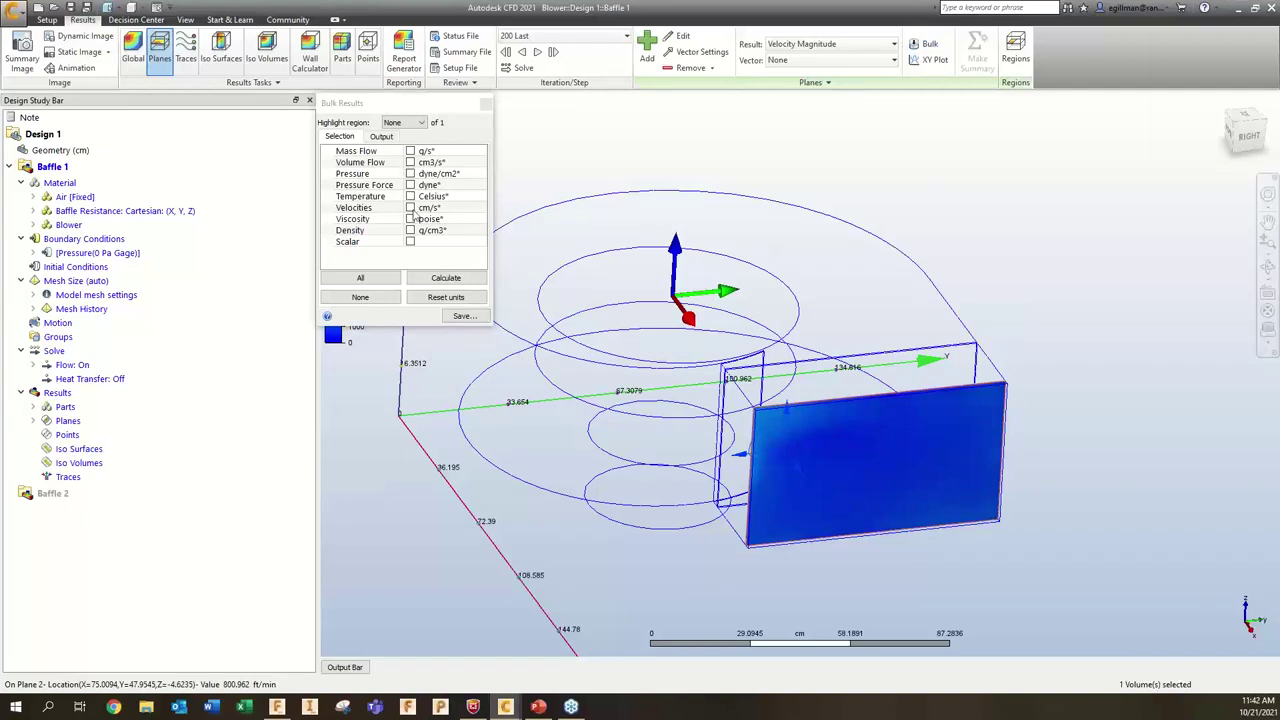
left_click(410, 207)
left_click(434, 207)
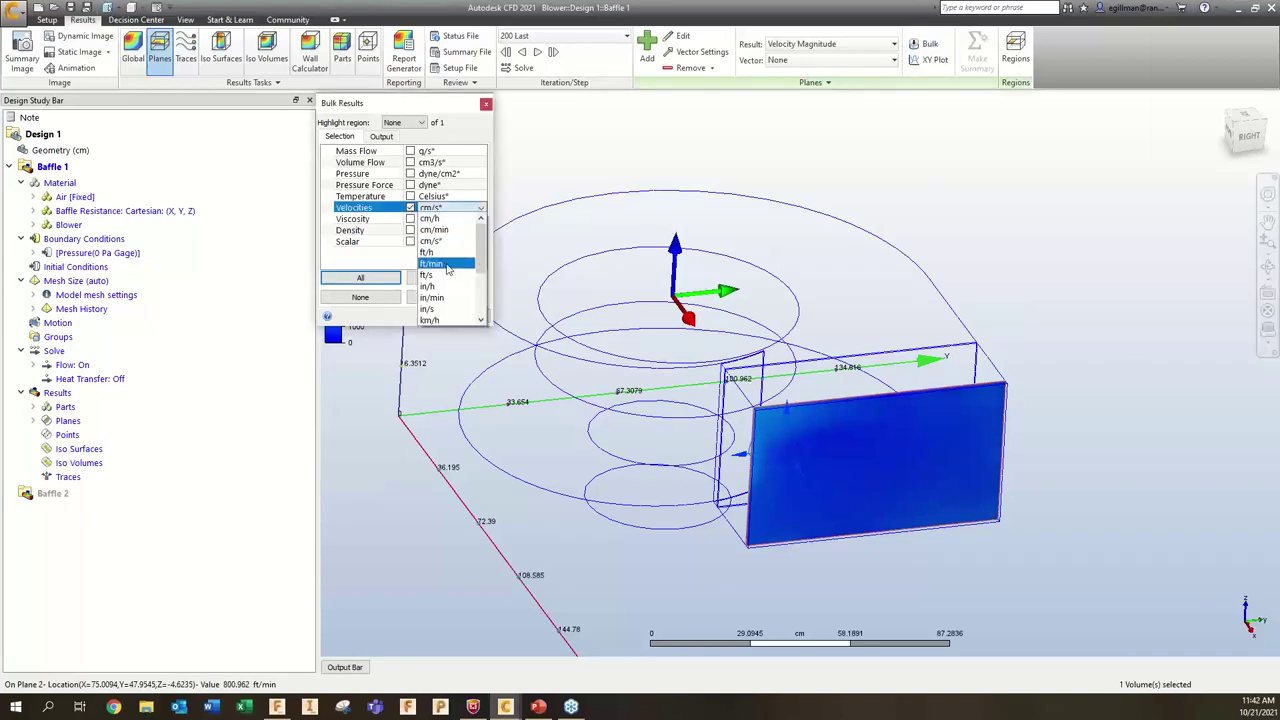
left_click(447, 265)
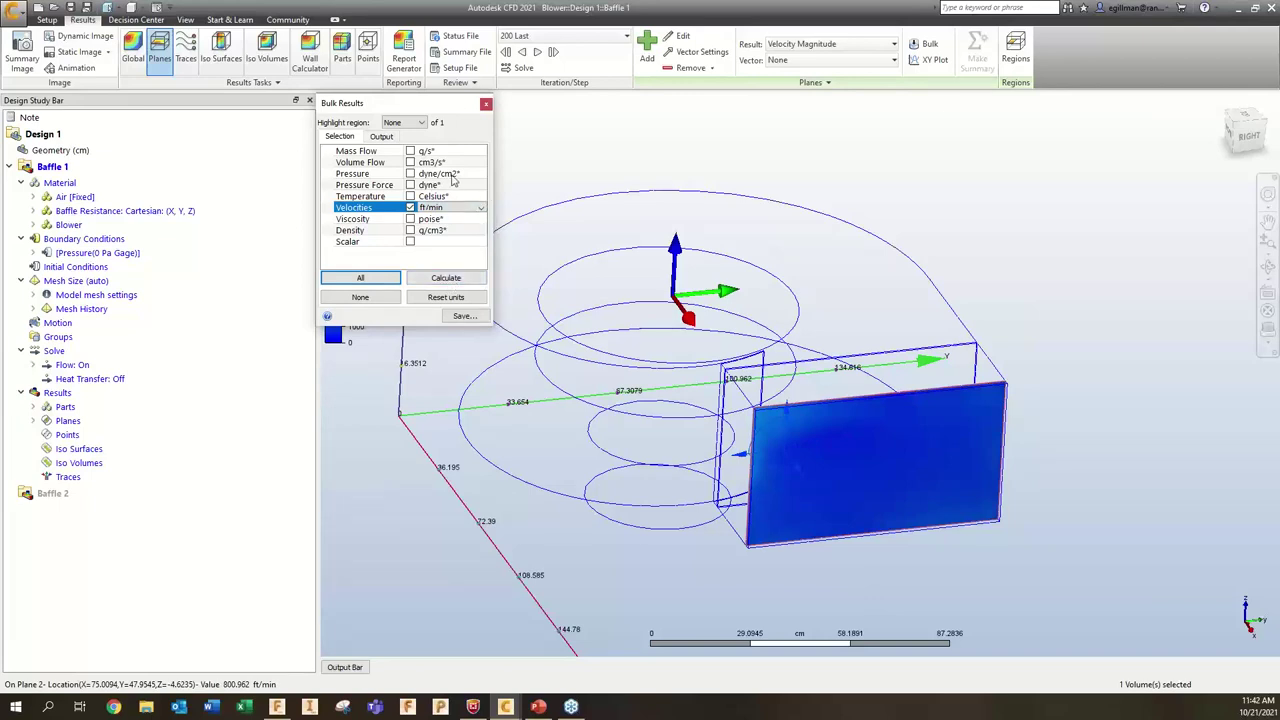
left_click(453, 164)
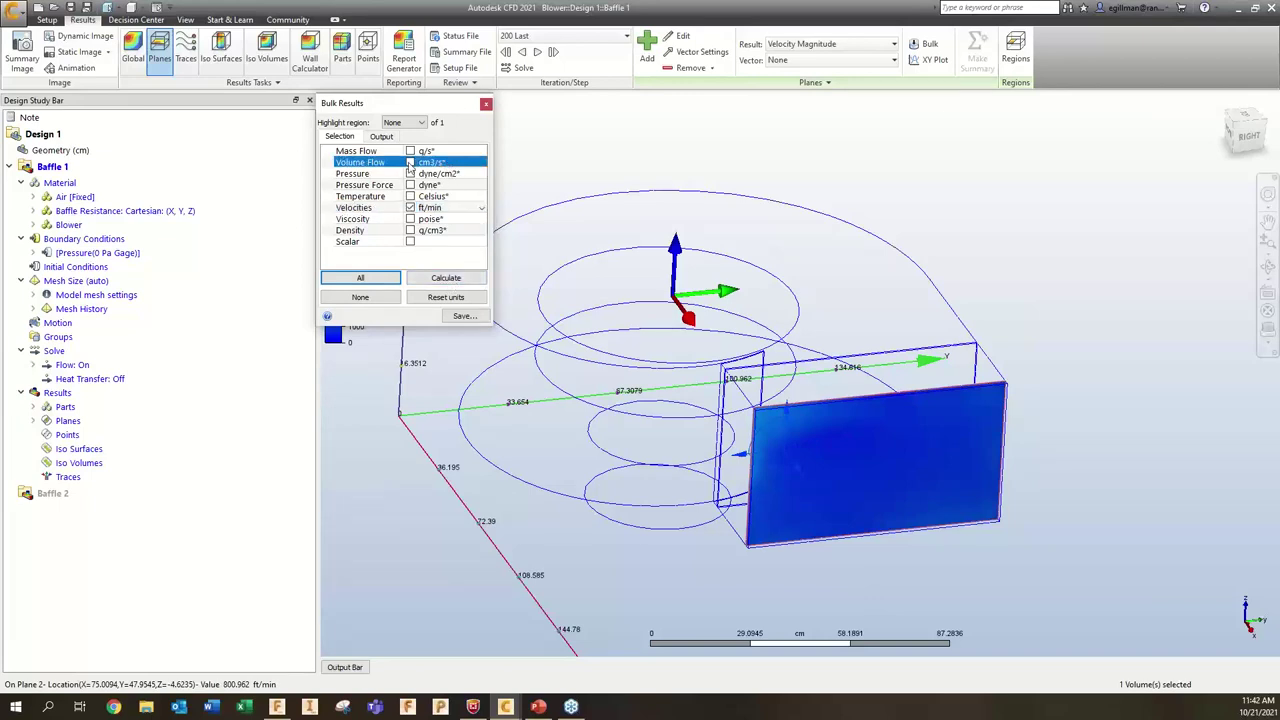
left_click(482, 163)
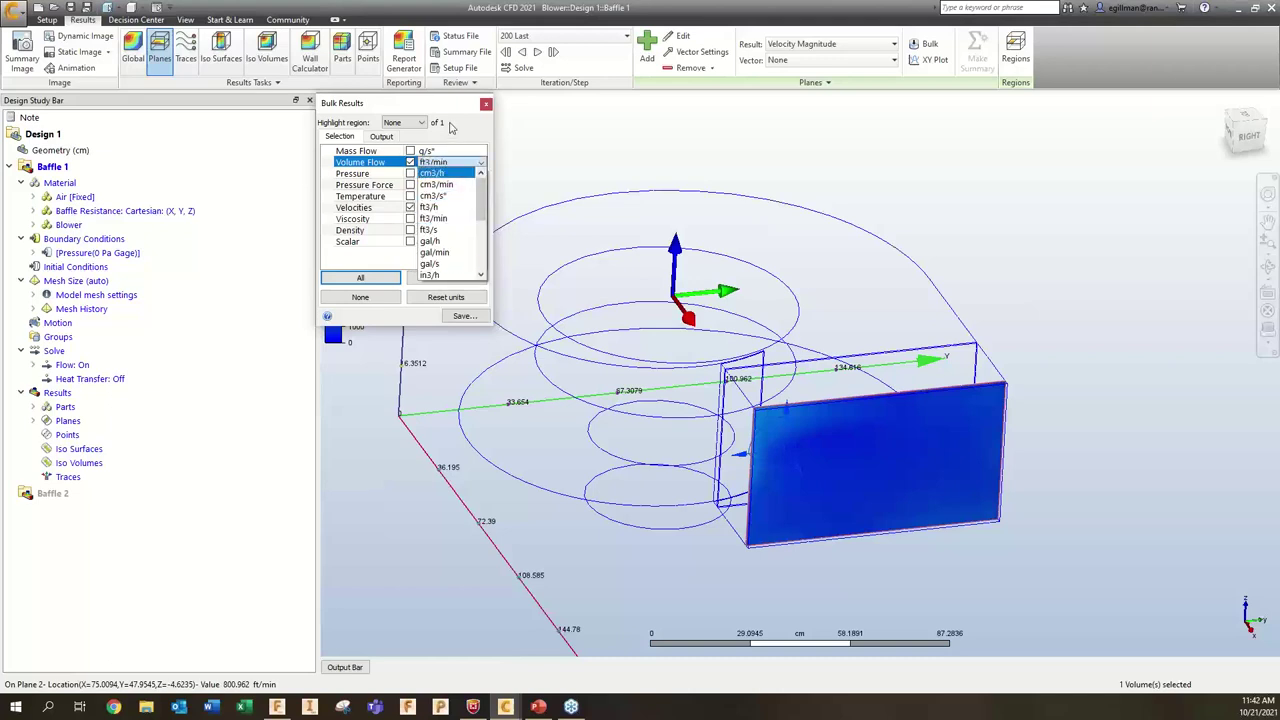
left_click(445, 170)
left_click(436, 278)
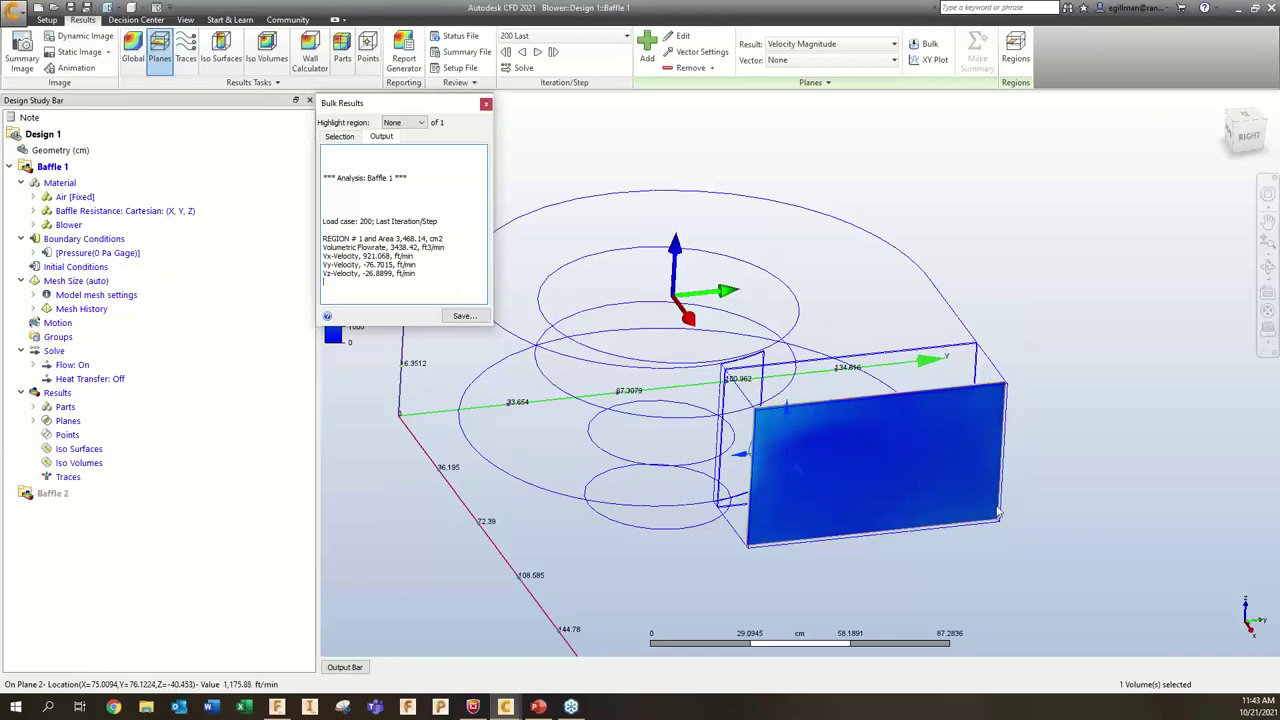
left_click(486, 105)
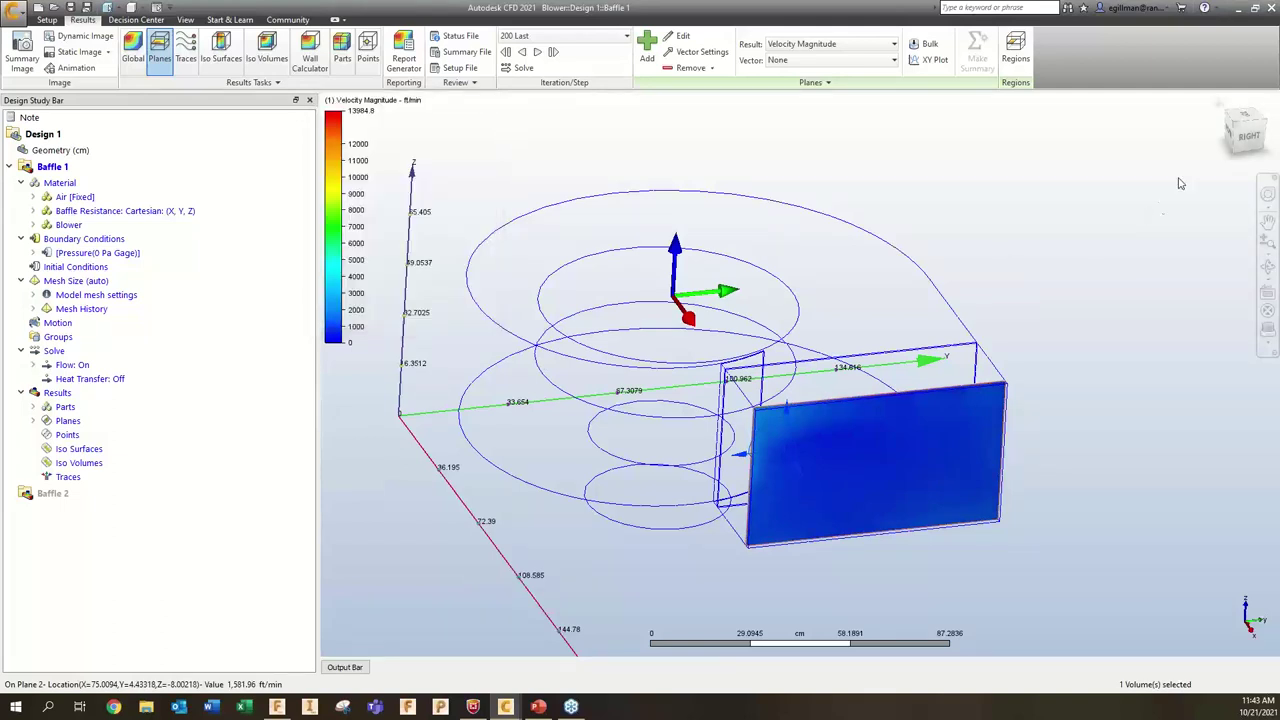
left_click(1245, 135)
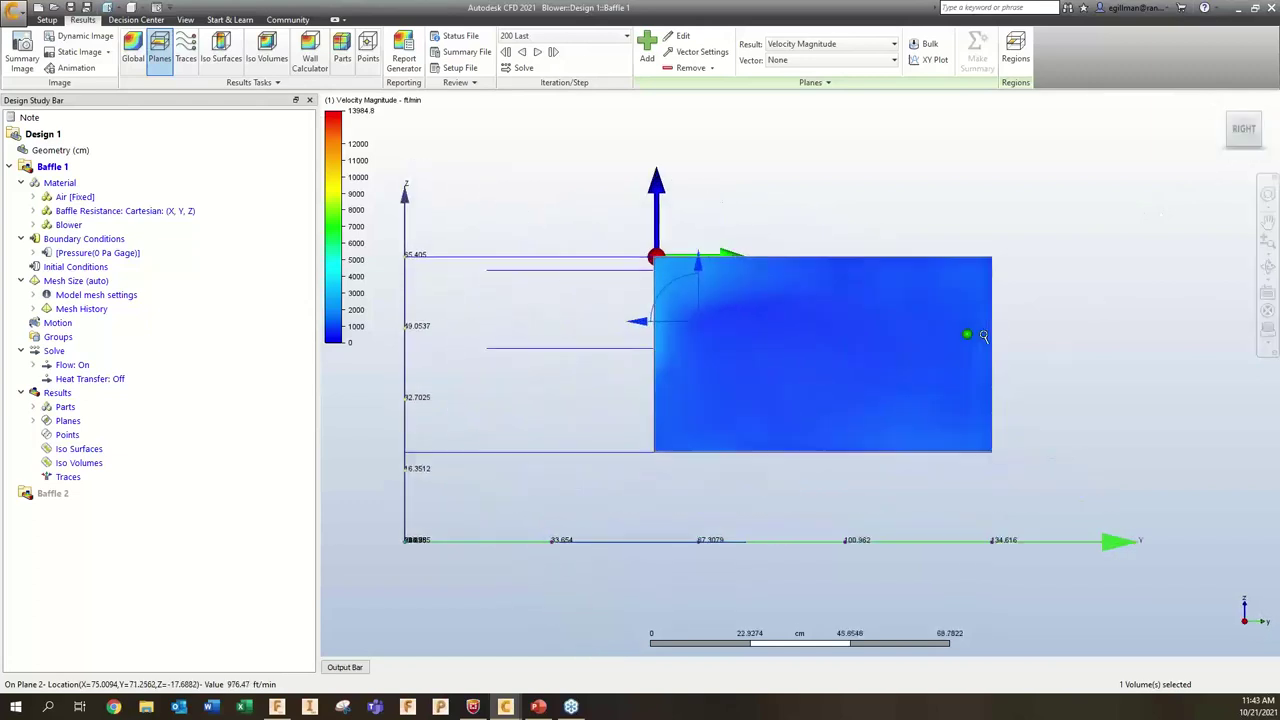
- Create a velocity magnitude XY plot from seven points along the outlet plane's top edge
left_click(930, 60)
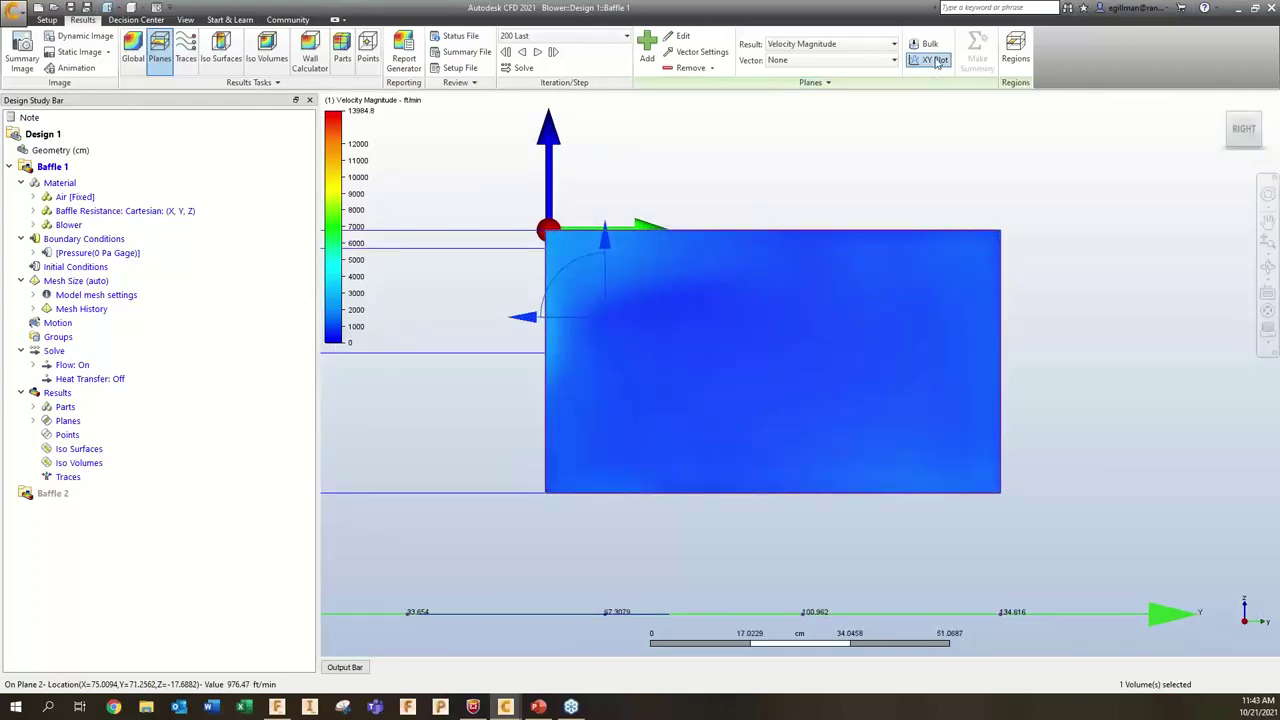
left_click(1170, 210)
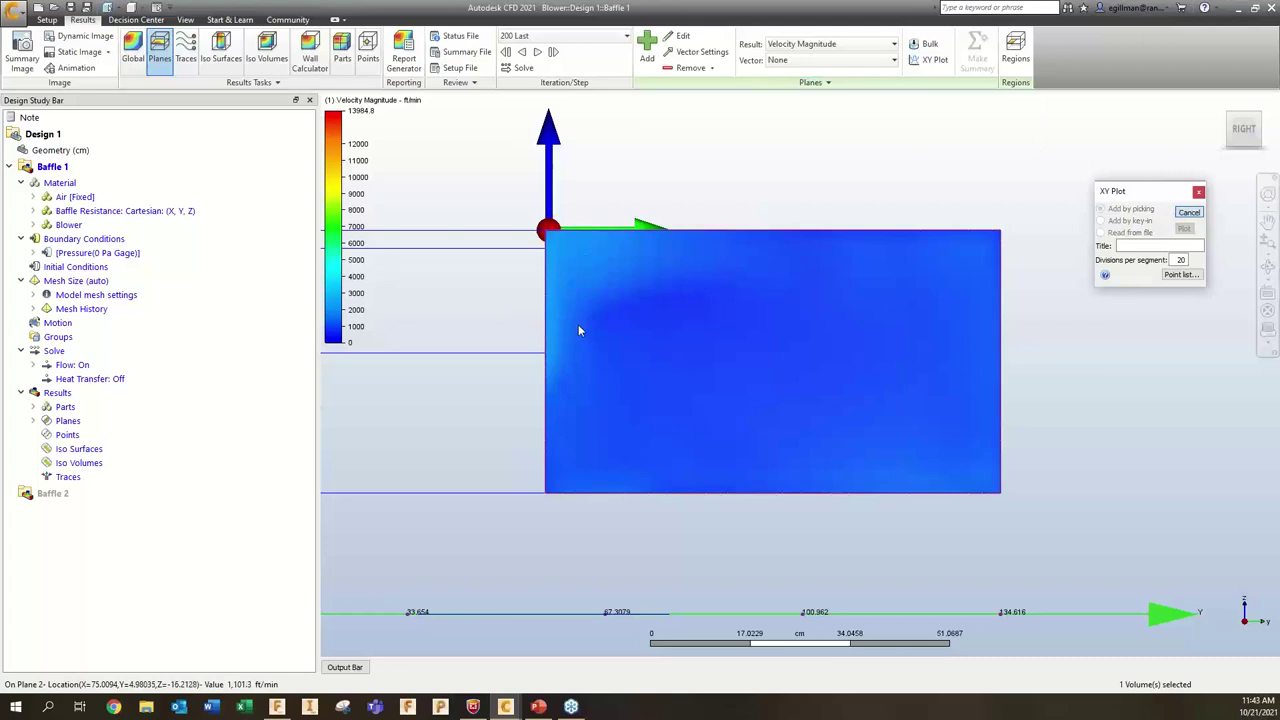
left_click(556, 267)
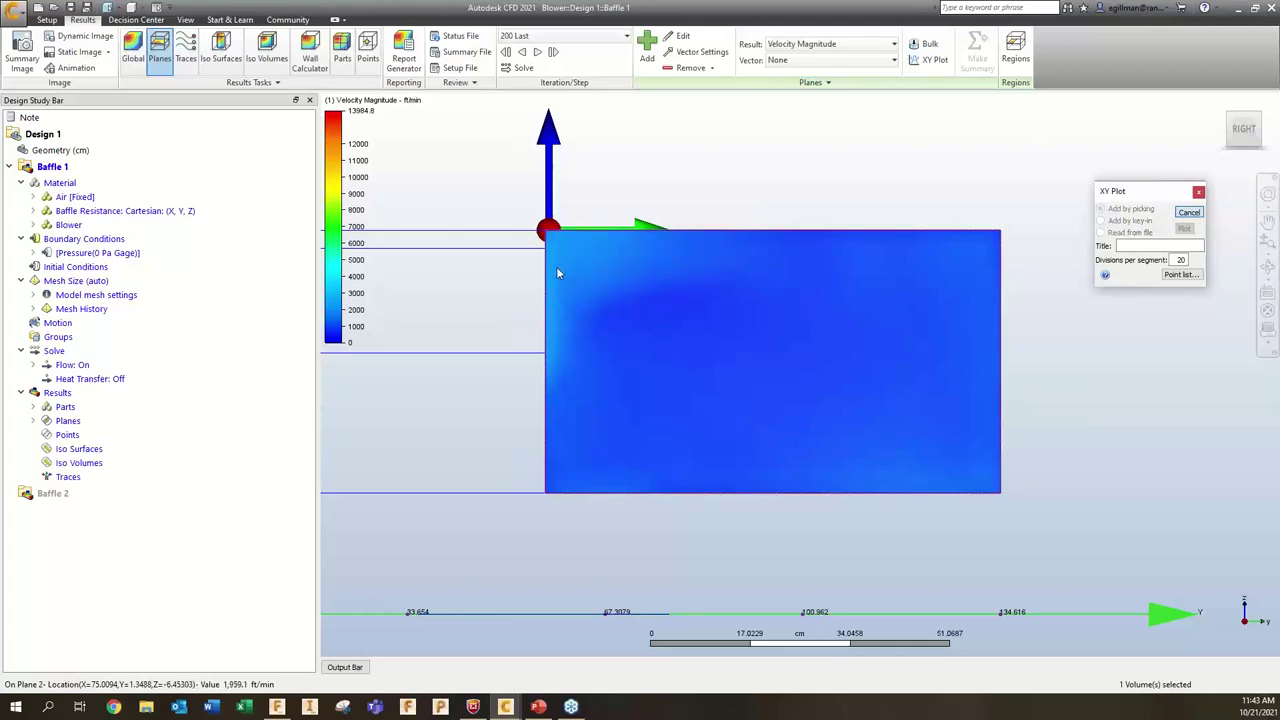
left_click(614, 267)
left_click(691, 266)
left_click(776, 266)
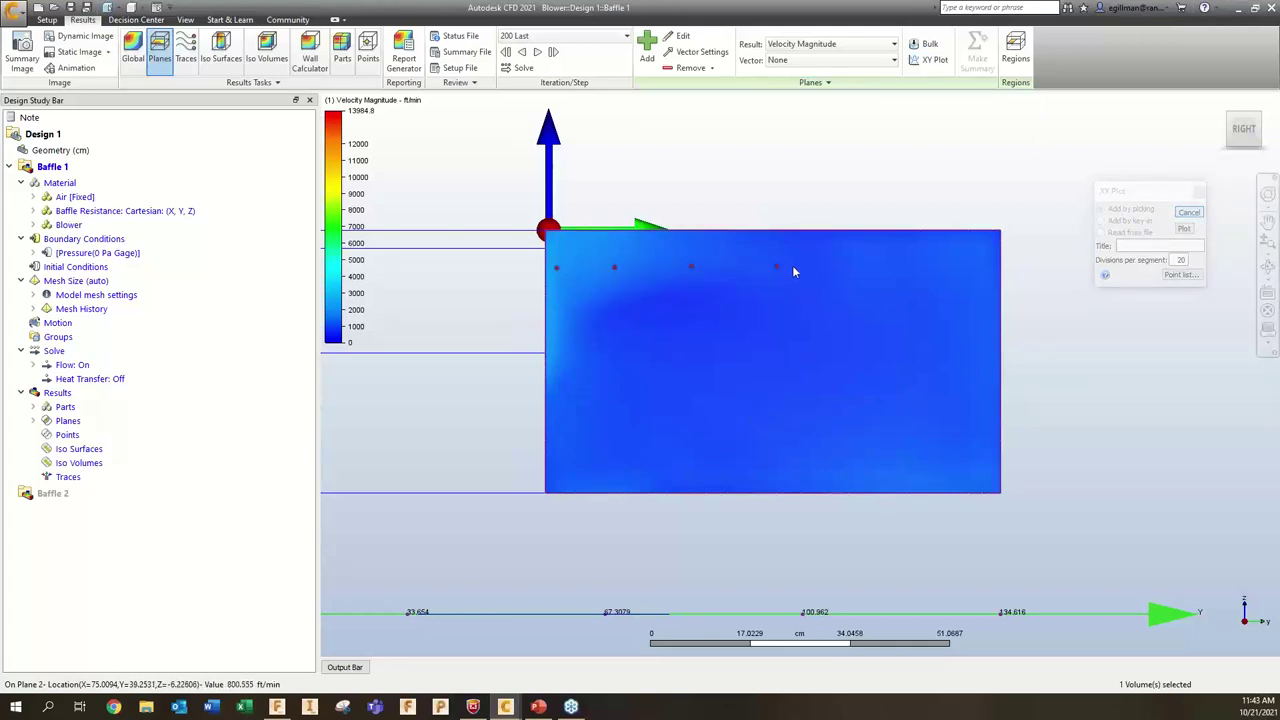
left_click(856, 266)
left_click(938, 267)
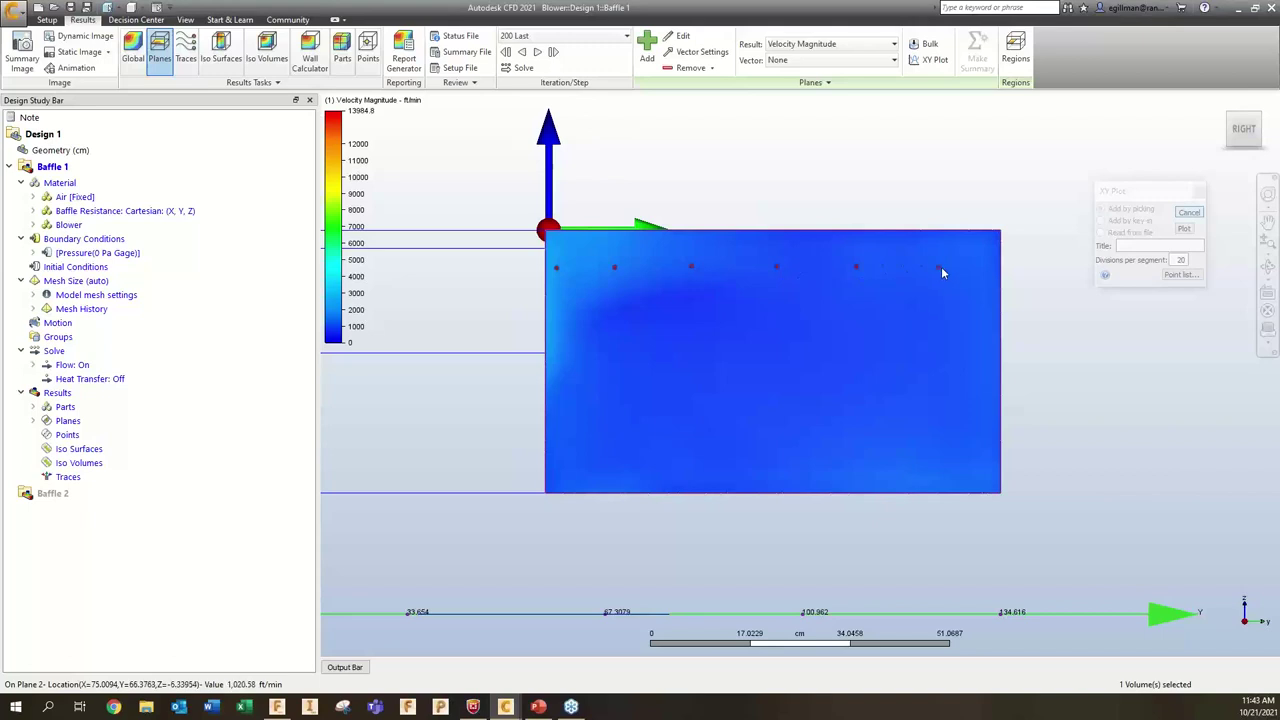
left_click(993, 266)
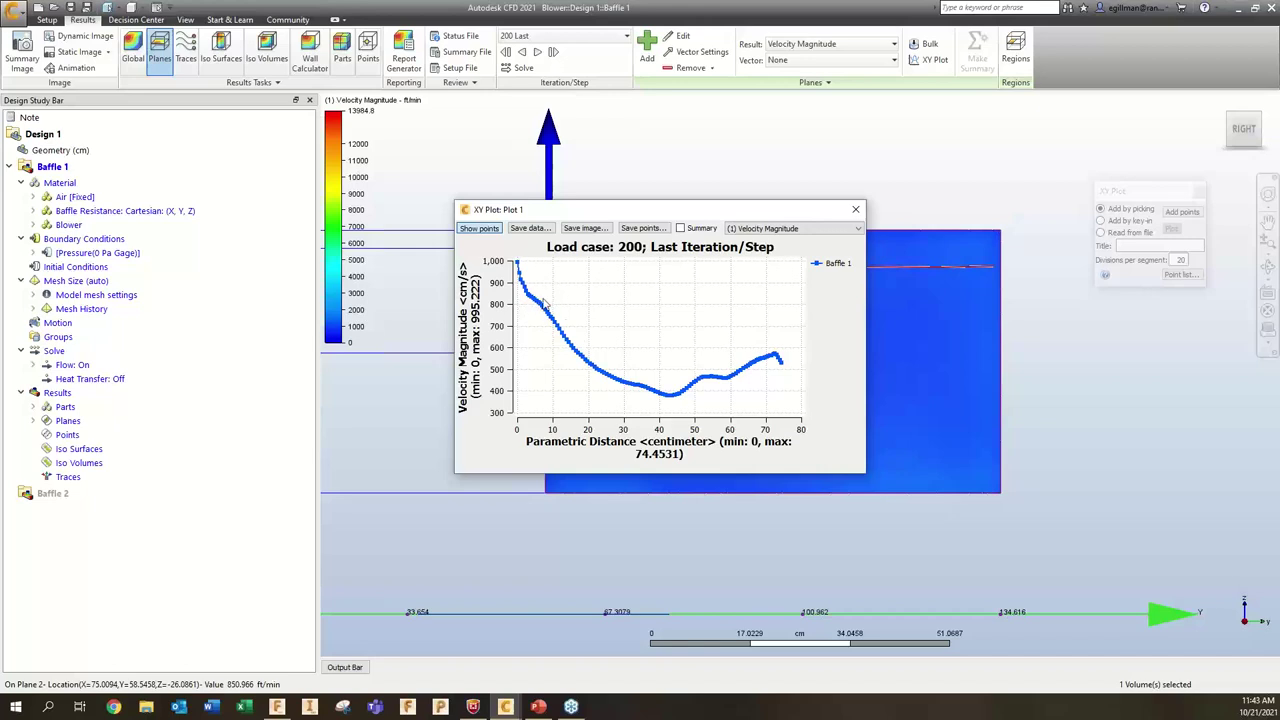
- Convert the XY plot's velocity units to ft/min and move the plot window aside
right_click(478, 310)
mouse_move(545, 335)
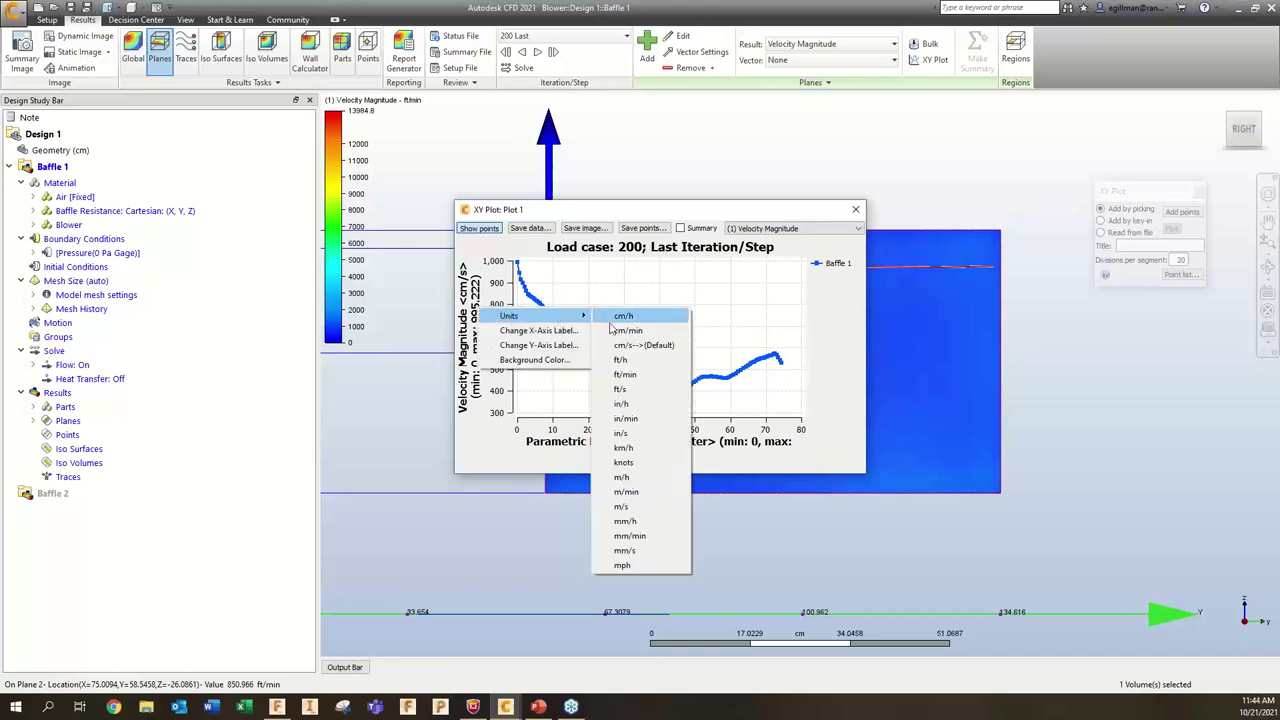
left_click(650, 376)
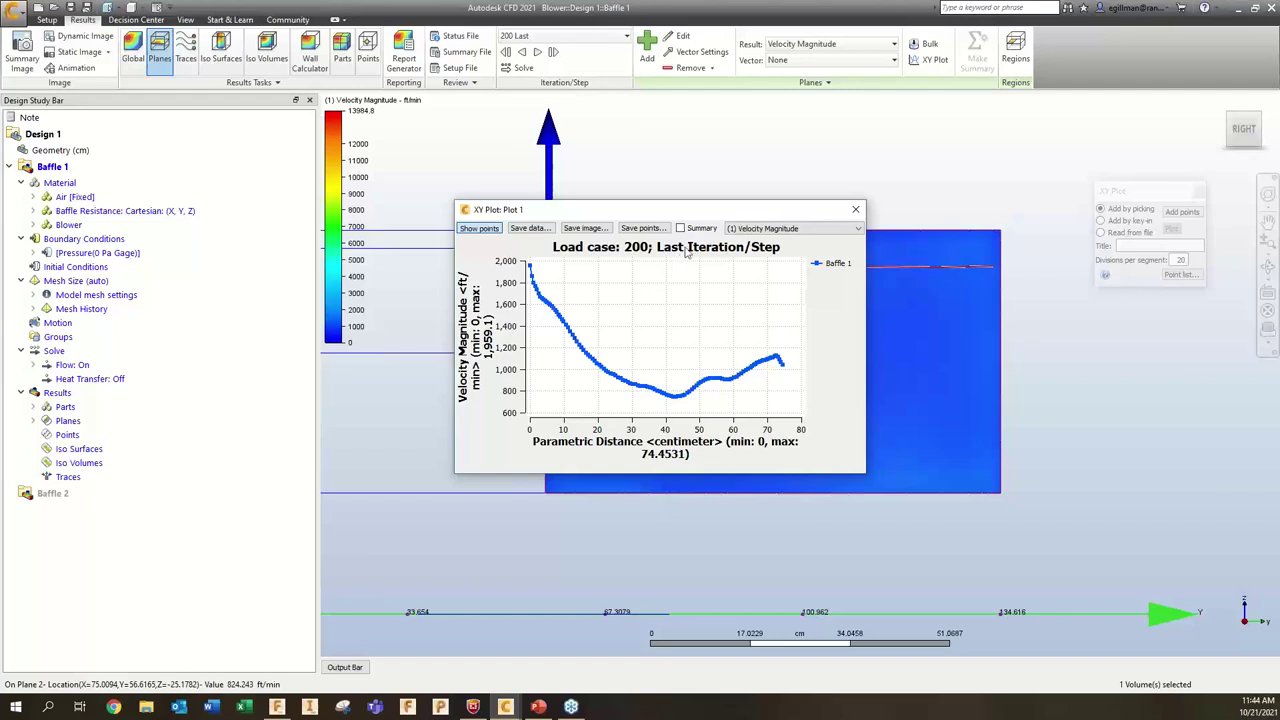
left_click_drag(708, 215, 392, 234)
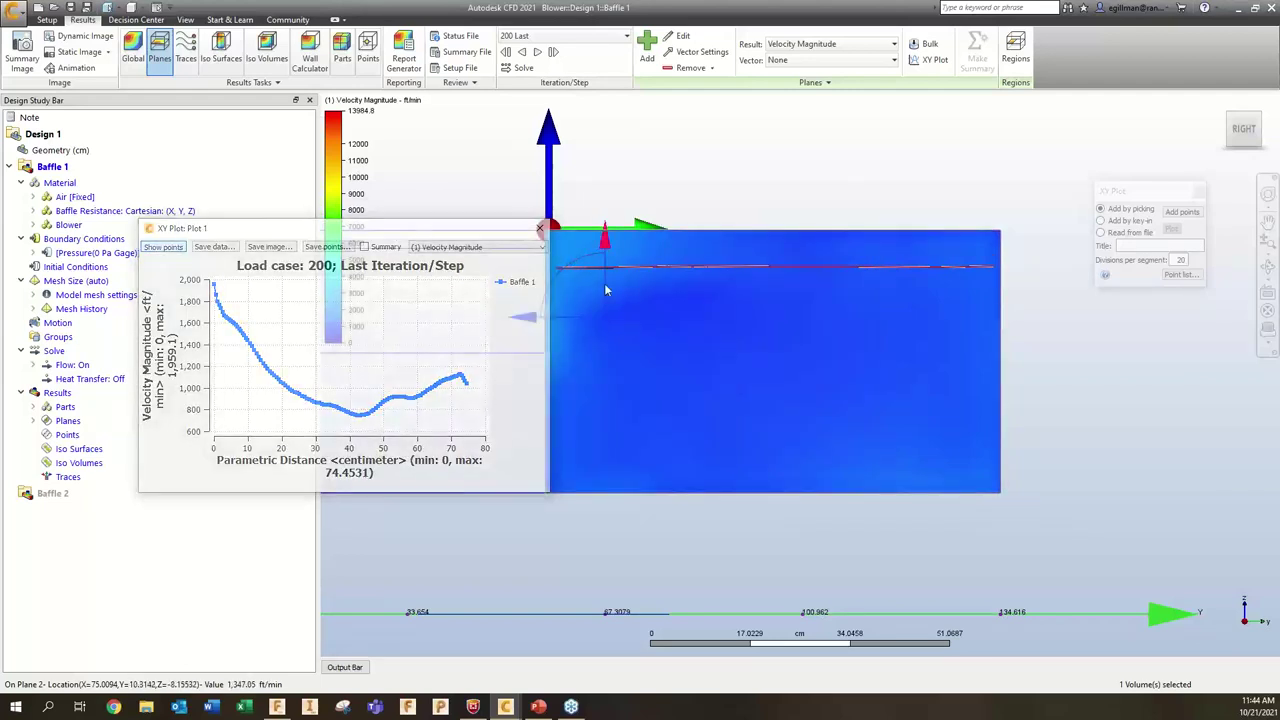
left_click_drag(477, 232, 525, 224)
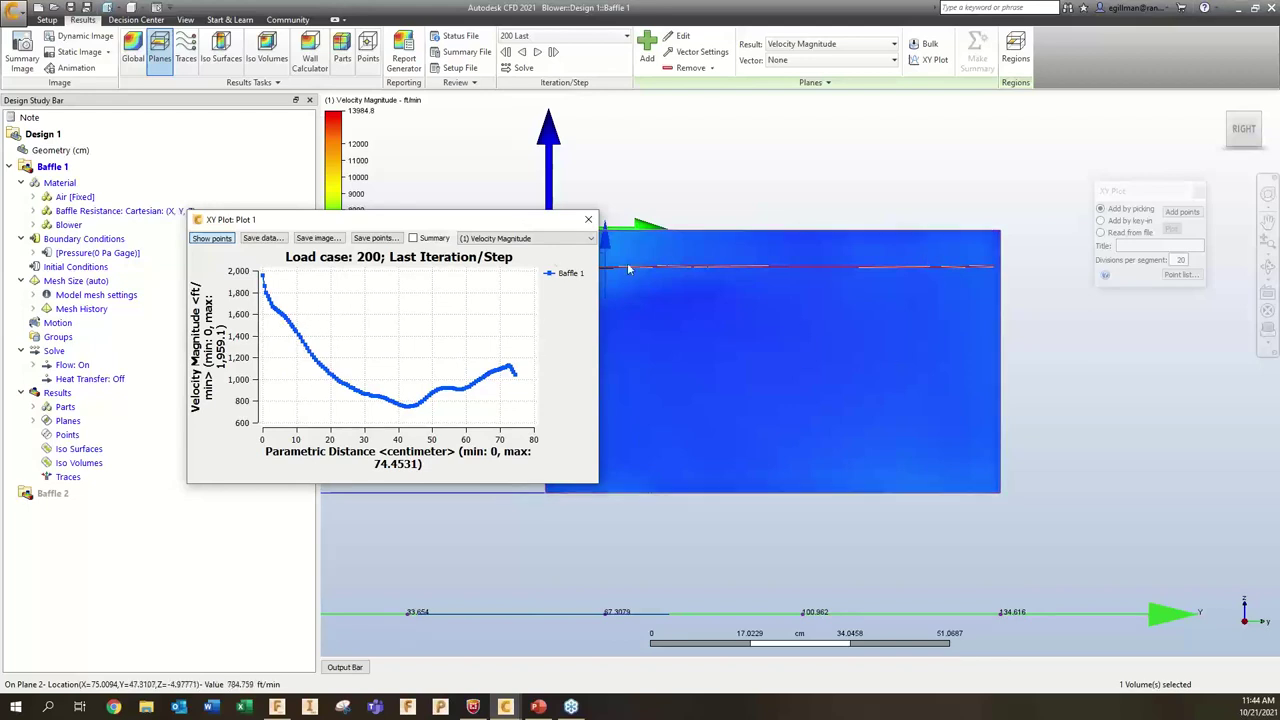
- Close the XY plot tool, zoom out to the tilted blower view, re-show both planes, and collapse Baffle 1
left_click(1199, 194)
middle_click_drag(764, 386, 806, 413, "shift")
scroll(806, 413, "down", 5)
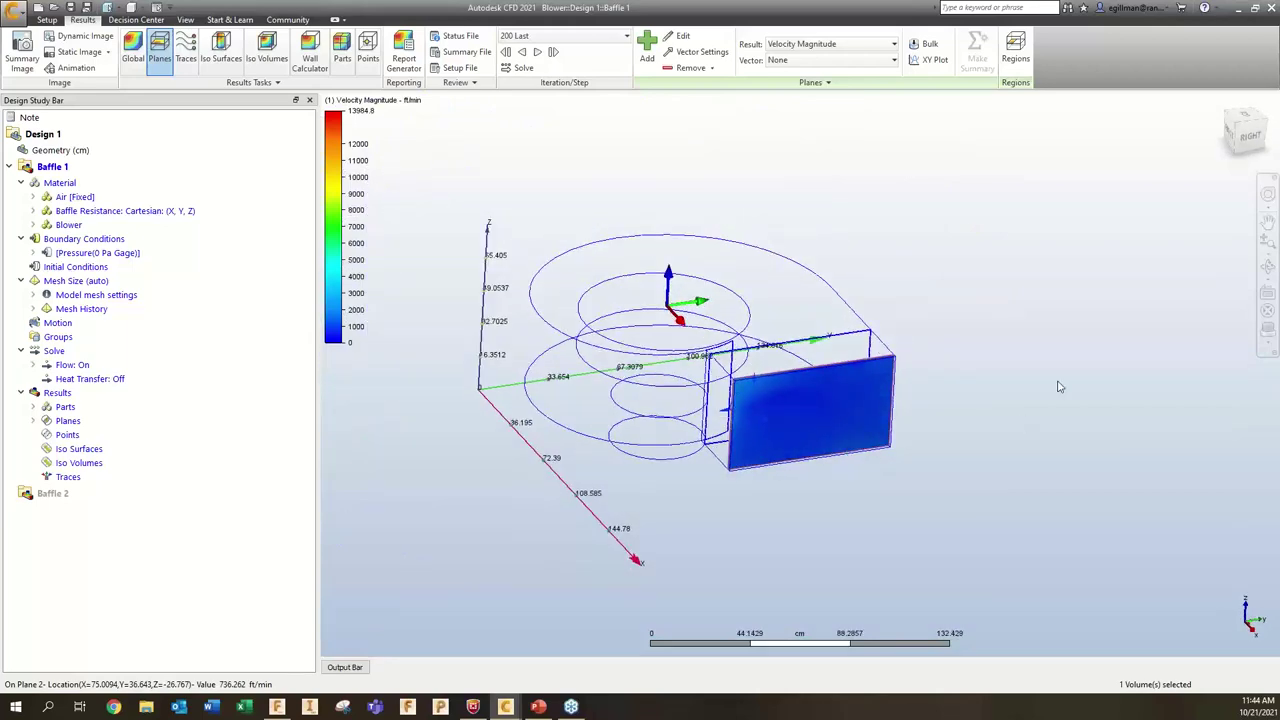
left_click(34, 407)
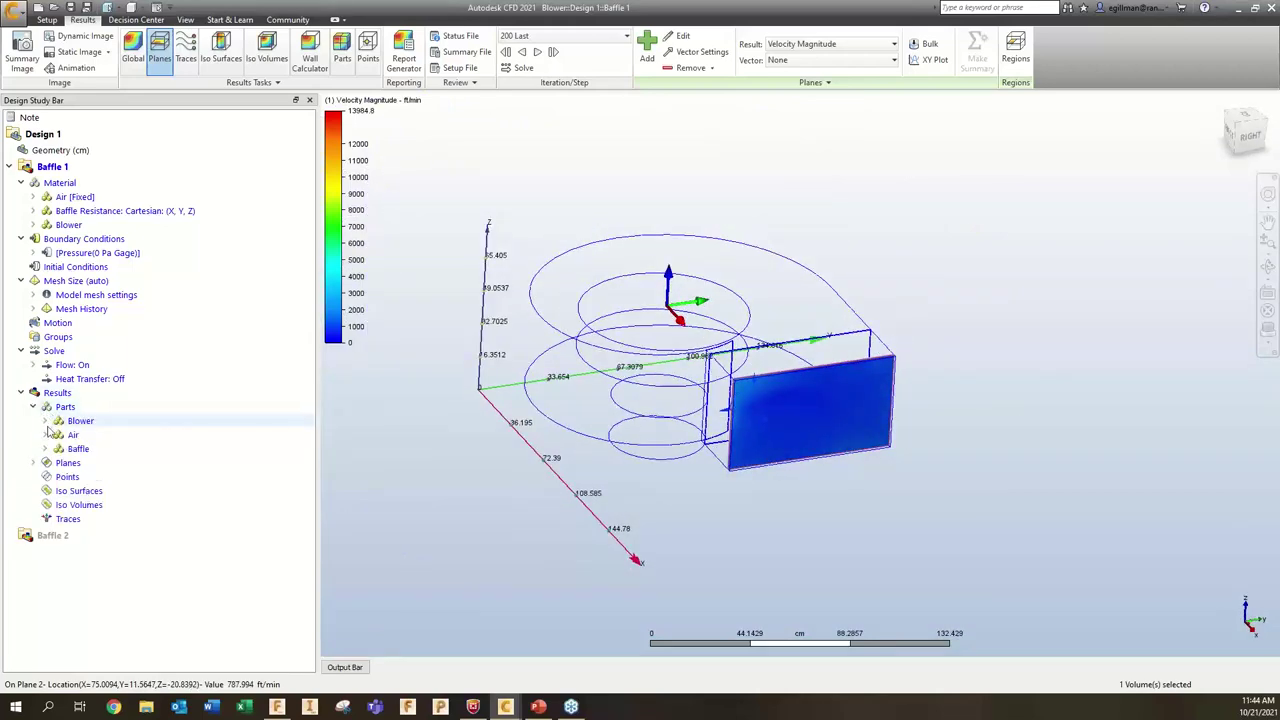
left_click(34, 463)
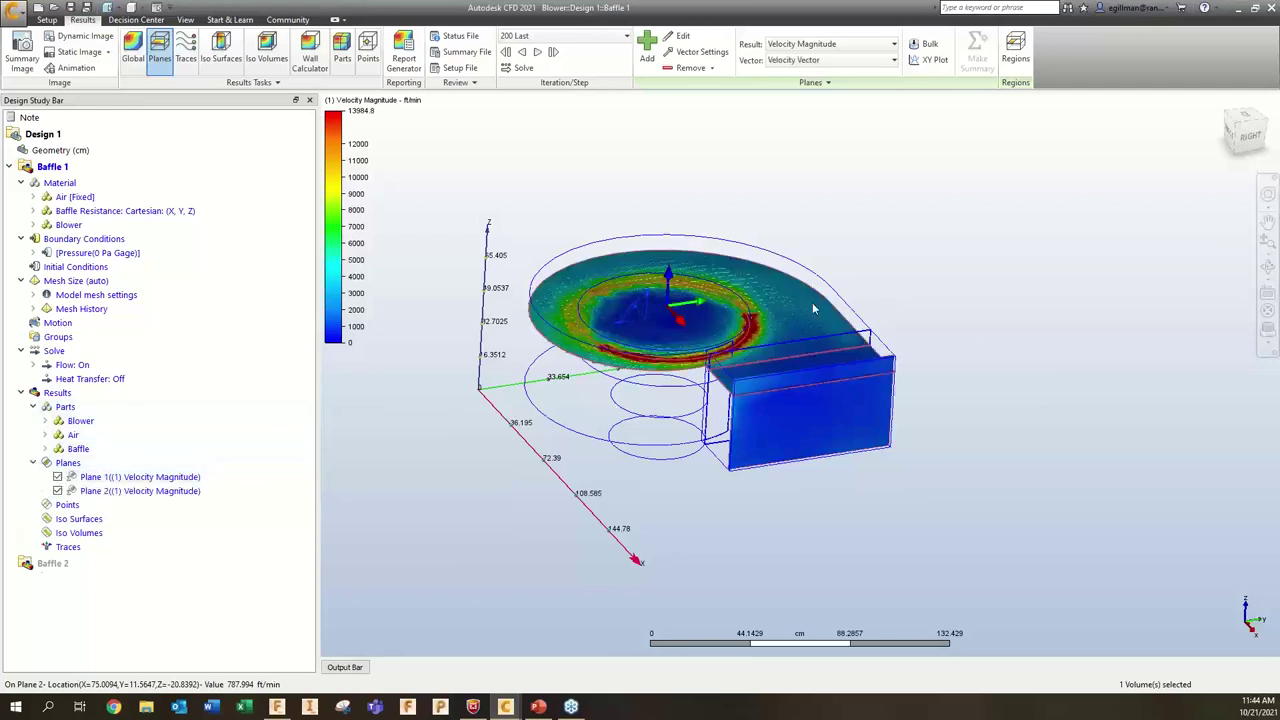
double_click(24, 167)
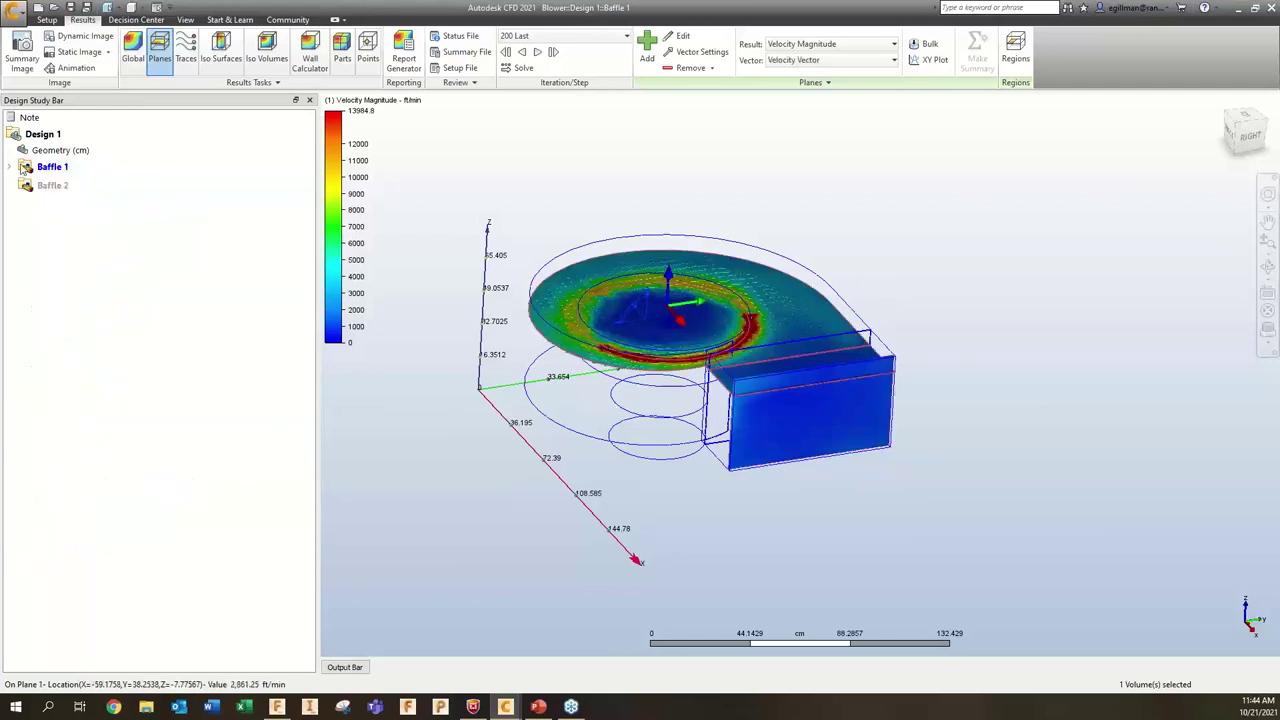
- Make Baffle 2 the active scenario and open its result planes
right_click(68, 188)
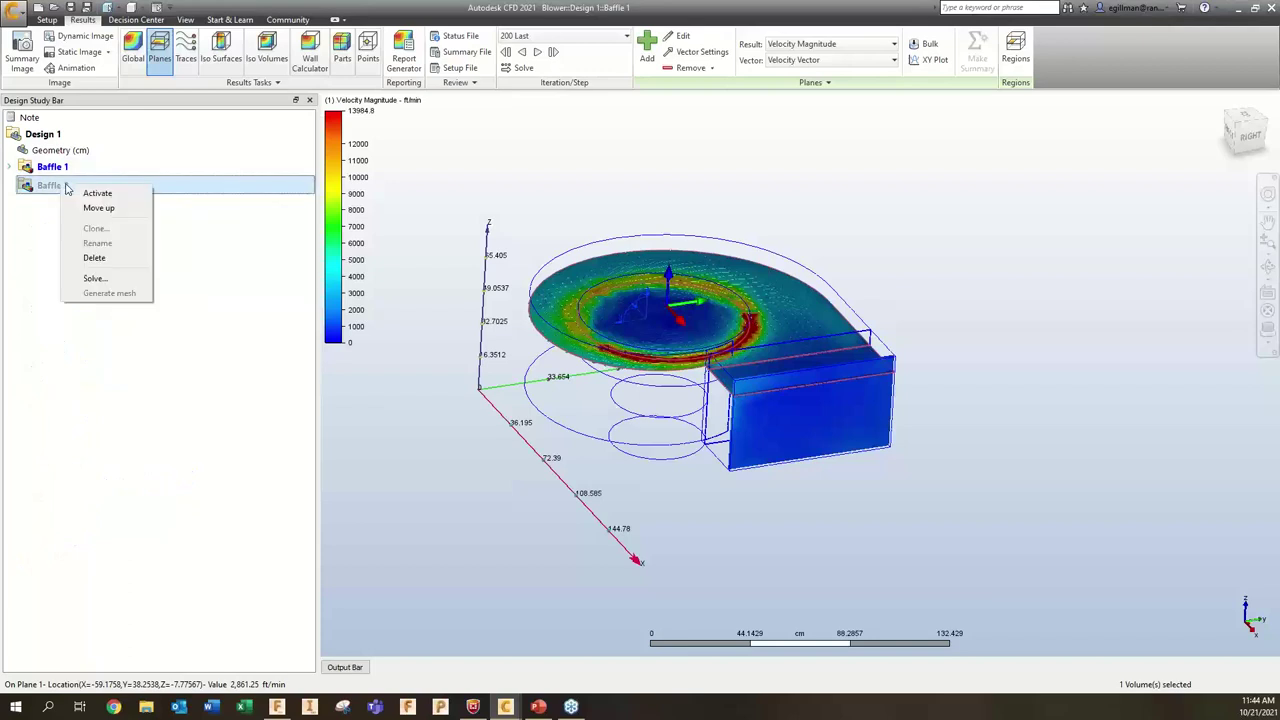
left_click(114, 196)
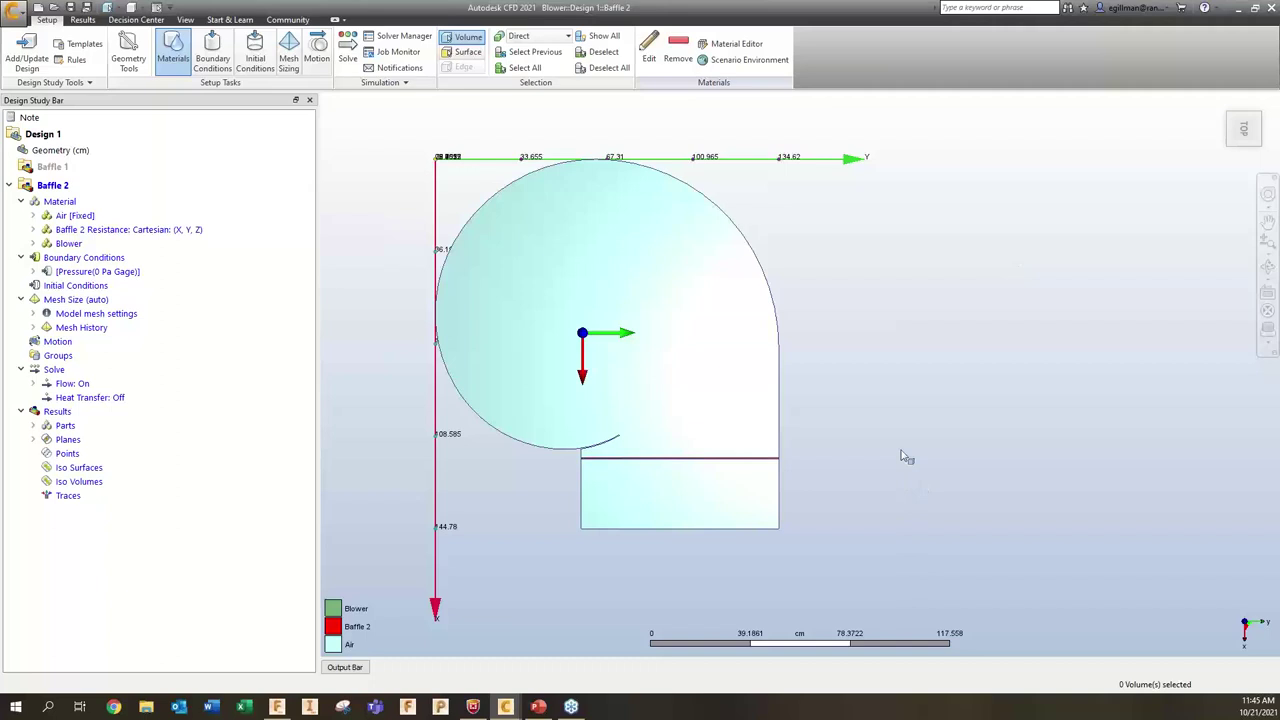
scroll(906, 422, "down", 2)
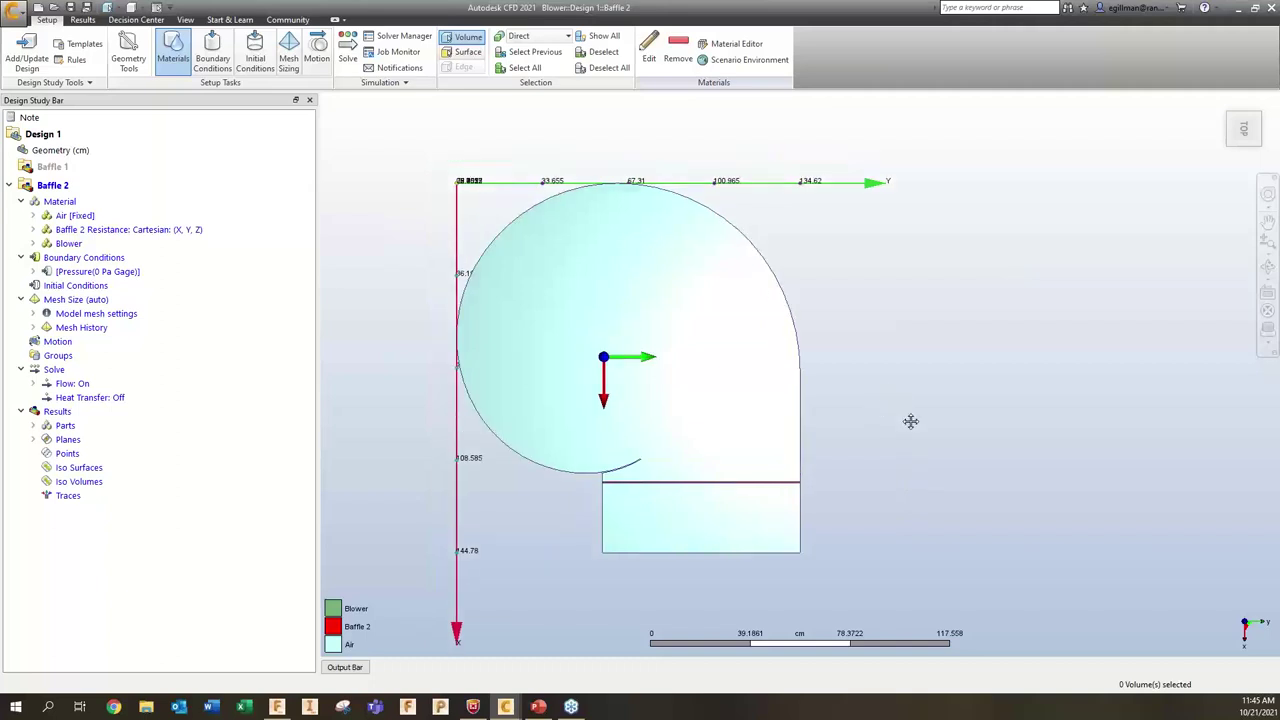
left_click(33, 439)
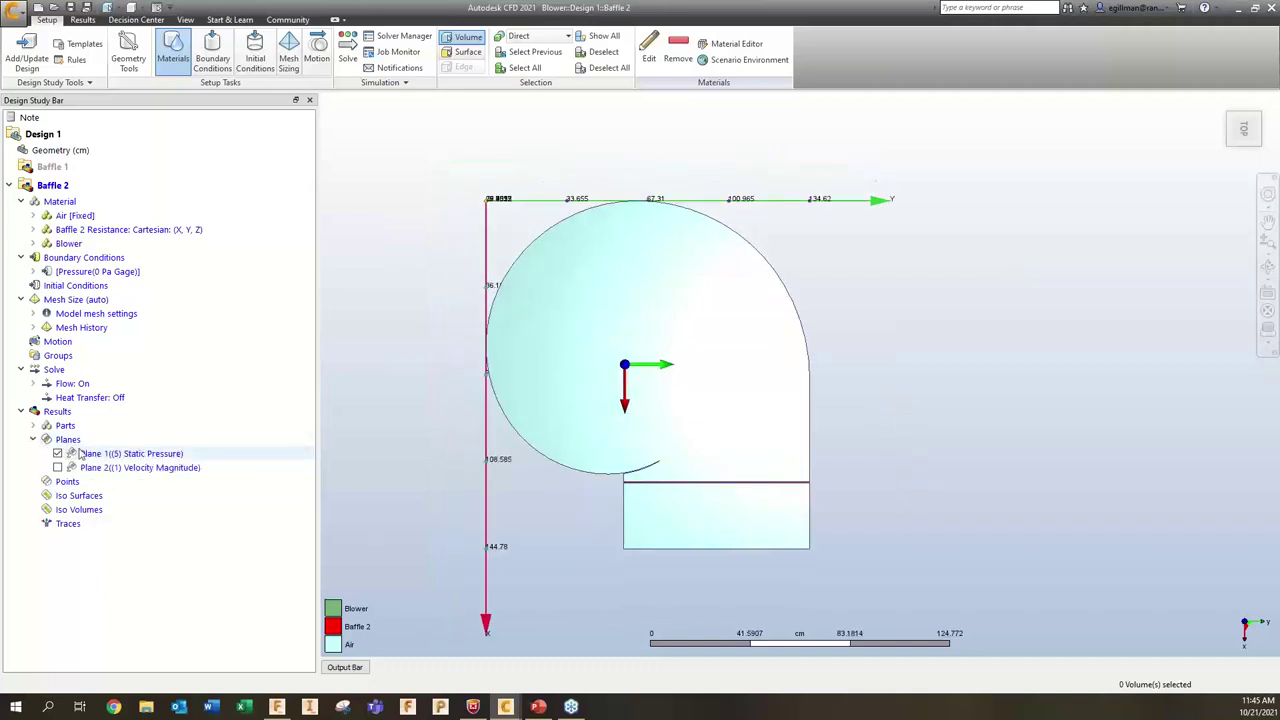
double_click(90, 453)
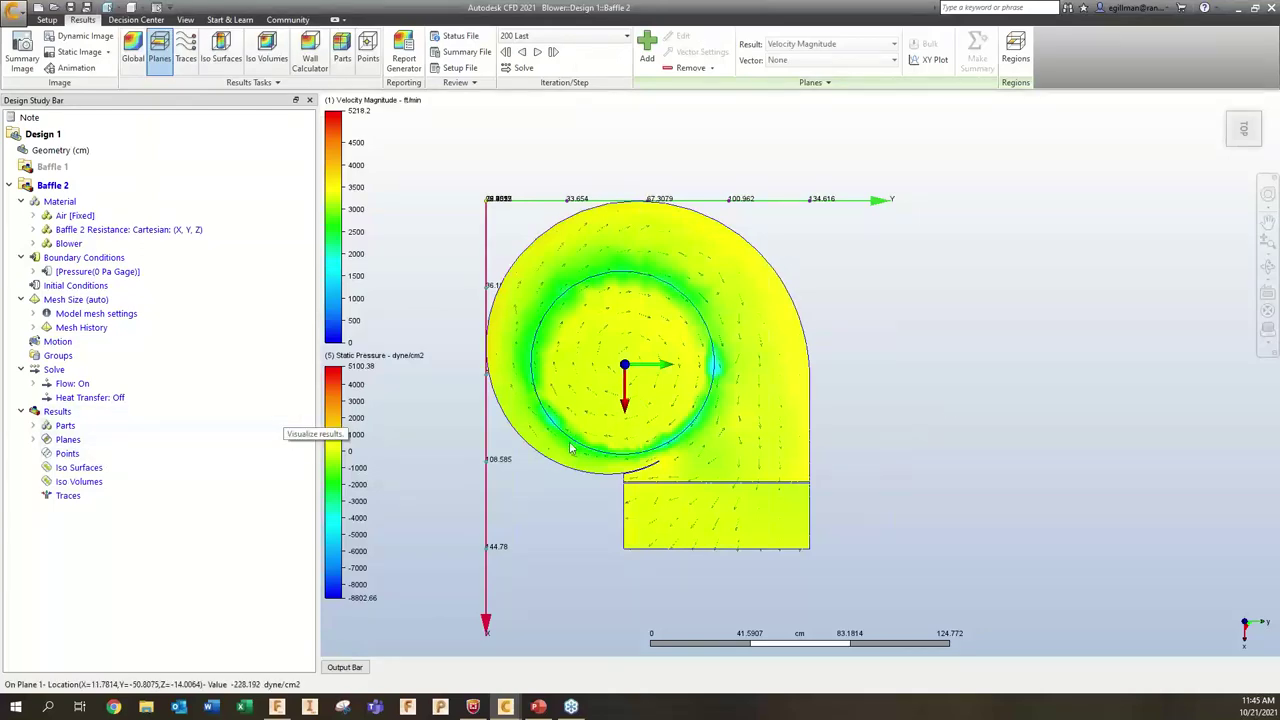
scroll(752, 499, "up", 1)
scroll(752, 499, "up", 4)
scroll(528, 503, "up", 4)
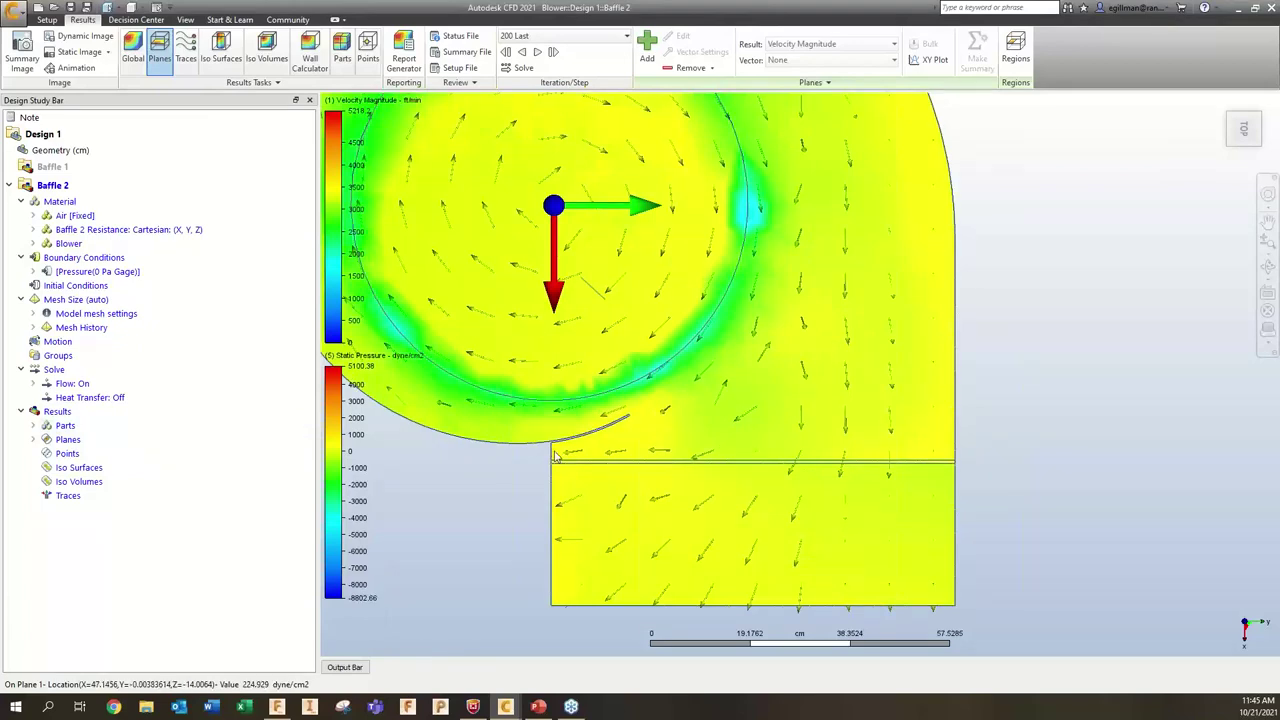
scroll(790, 460, "down", 1)
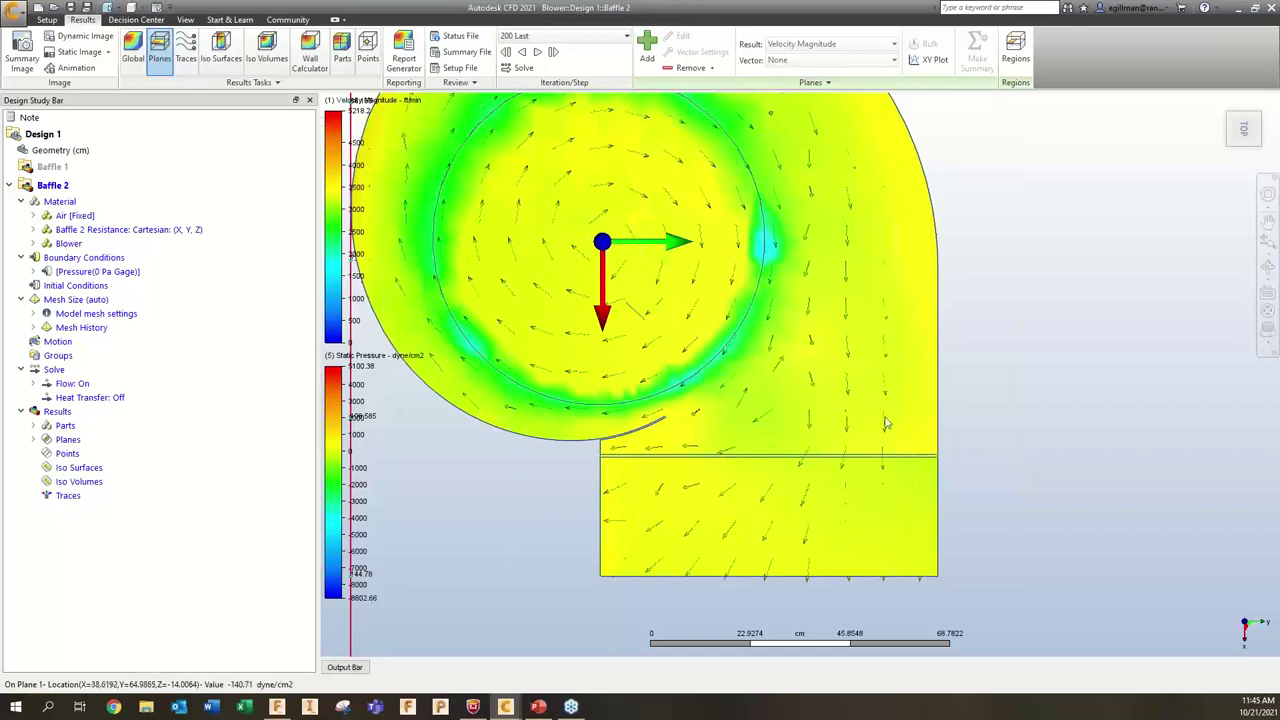
scroll(968, 425, "down", 2)
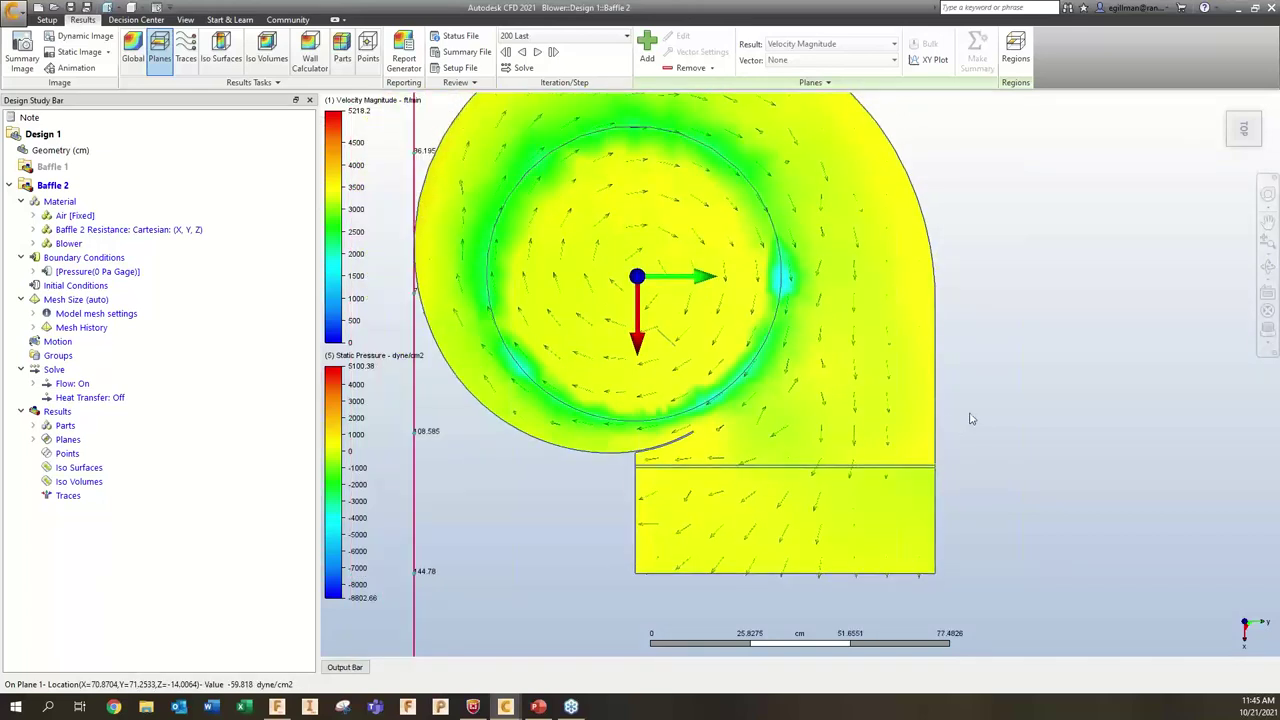
scroll(969, 454, "down", 1)
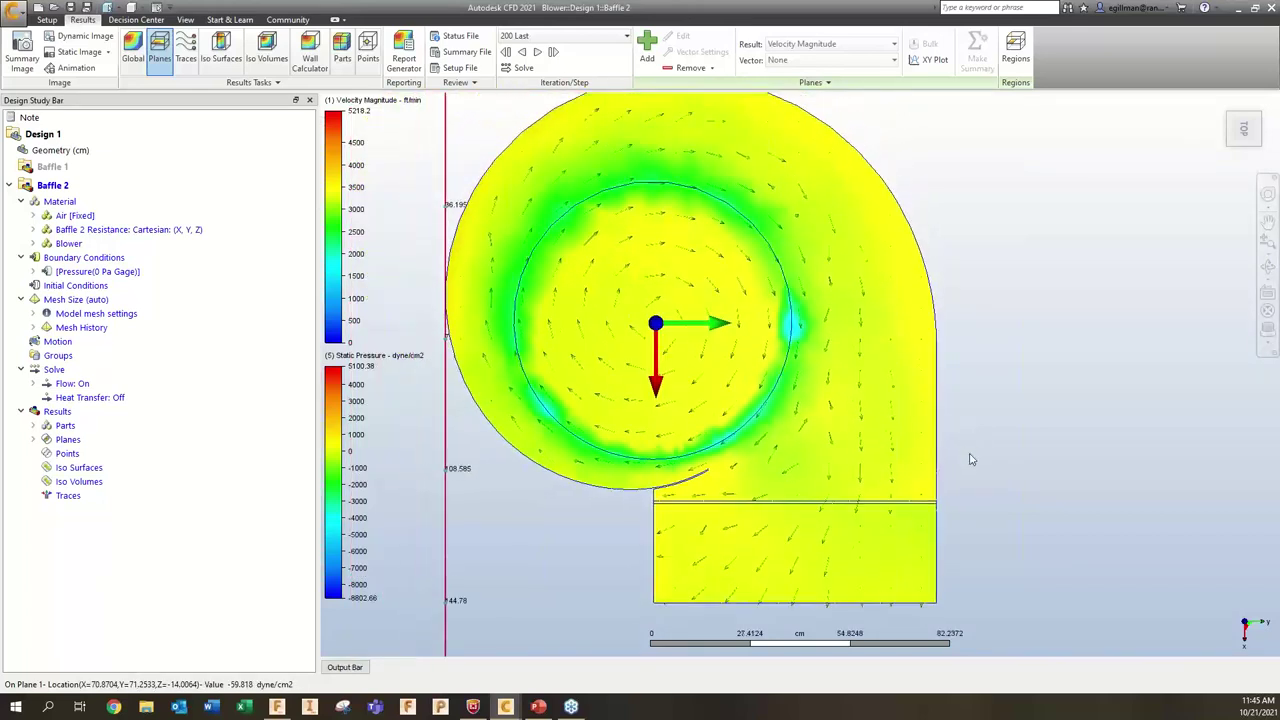
scroll(969, 453, "down", 2)
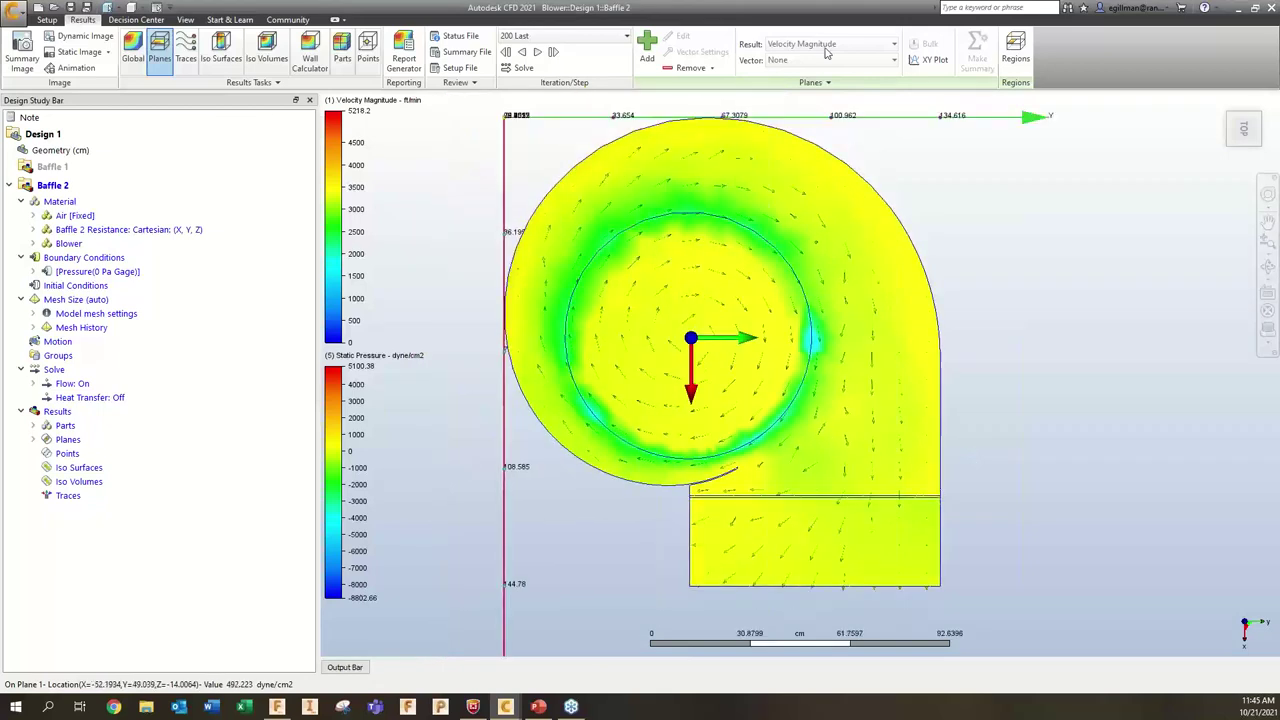
- Show Velocity Magnitude on Baffle 2's Plane 1 and rescale the legend to the full range
double_click(68, 439)
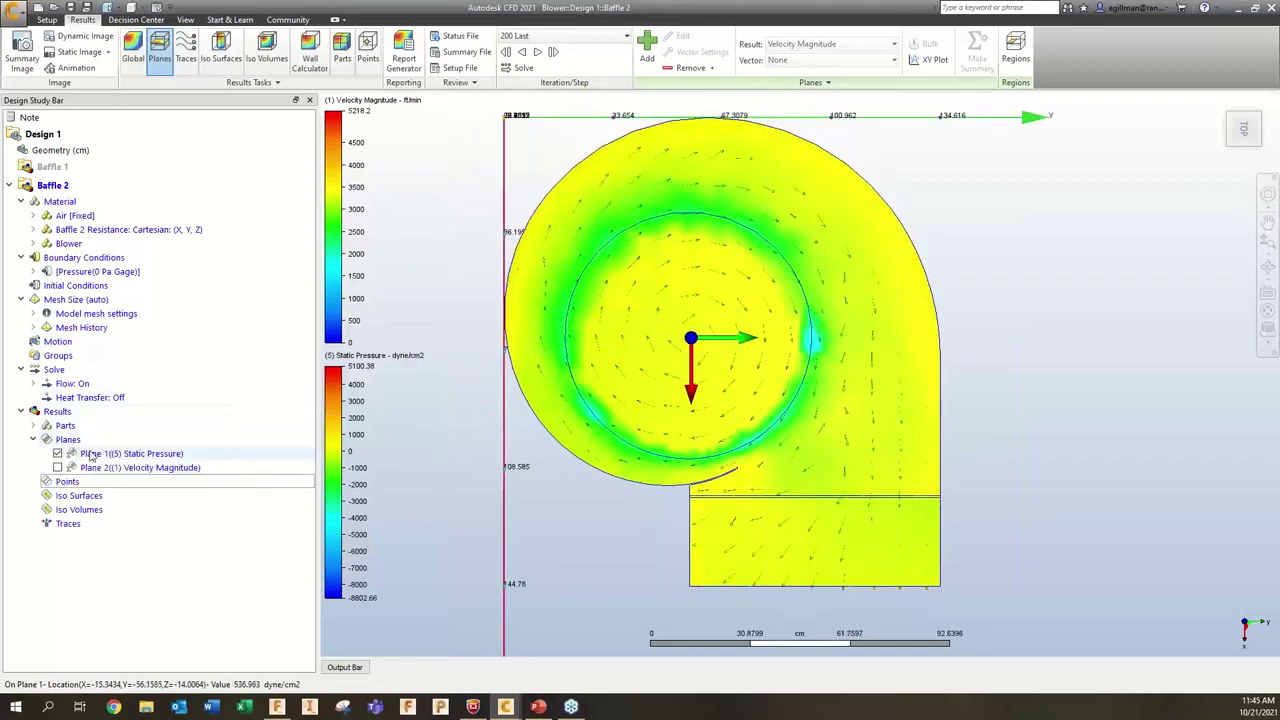
left_click(112, 454)
left_click(830, 44)
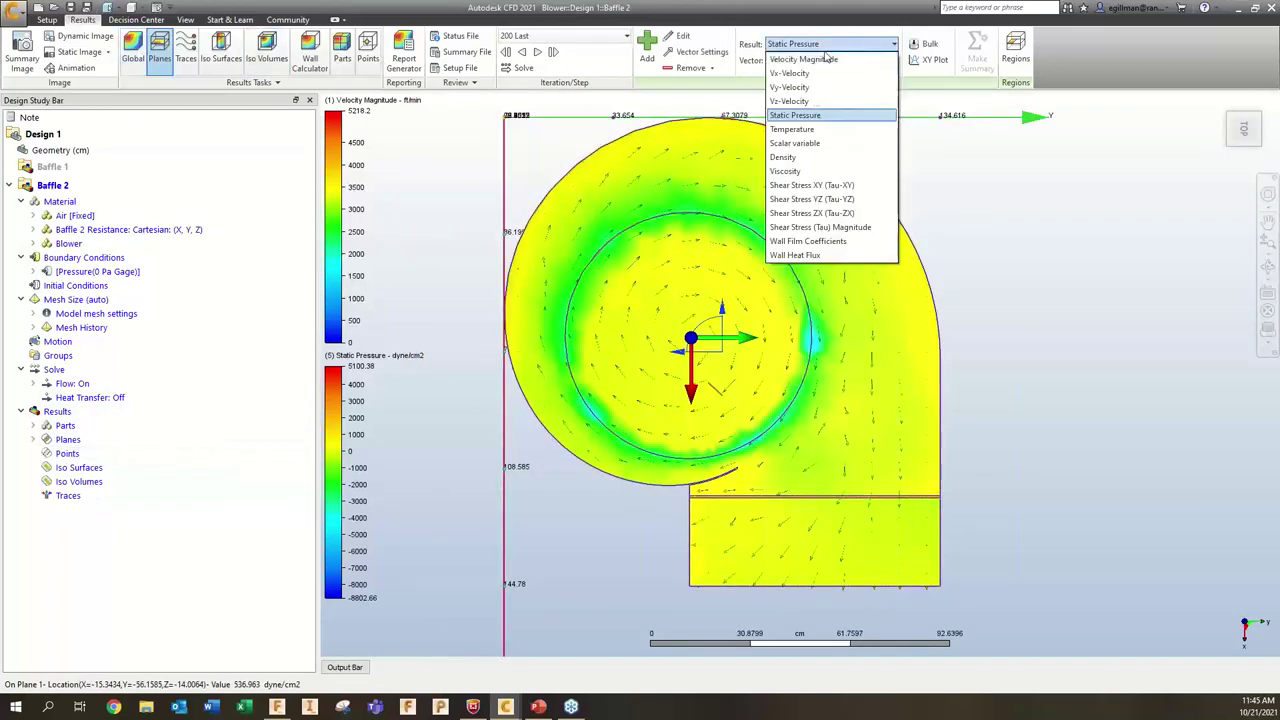
left_click(1010, 255)
right_click(356, 225)
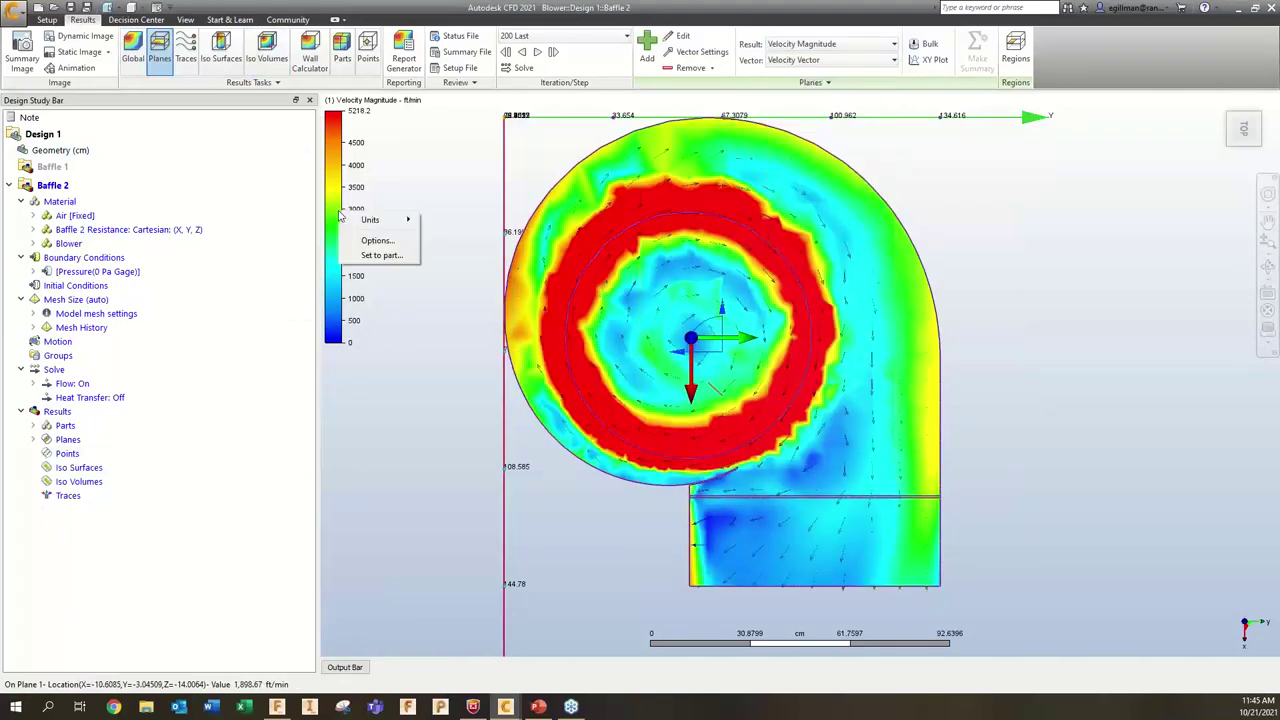
left_click(479, 233)
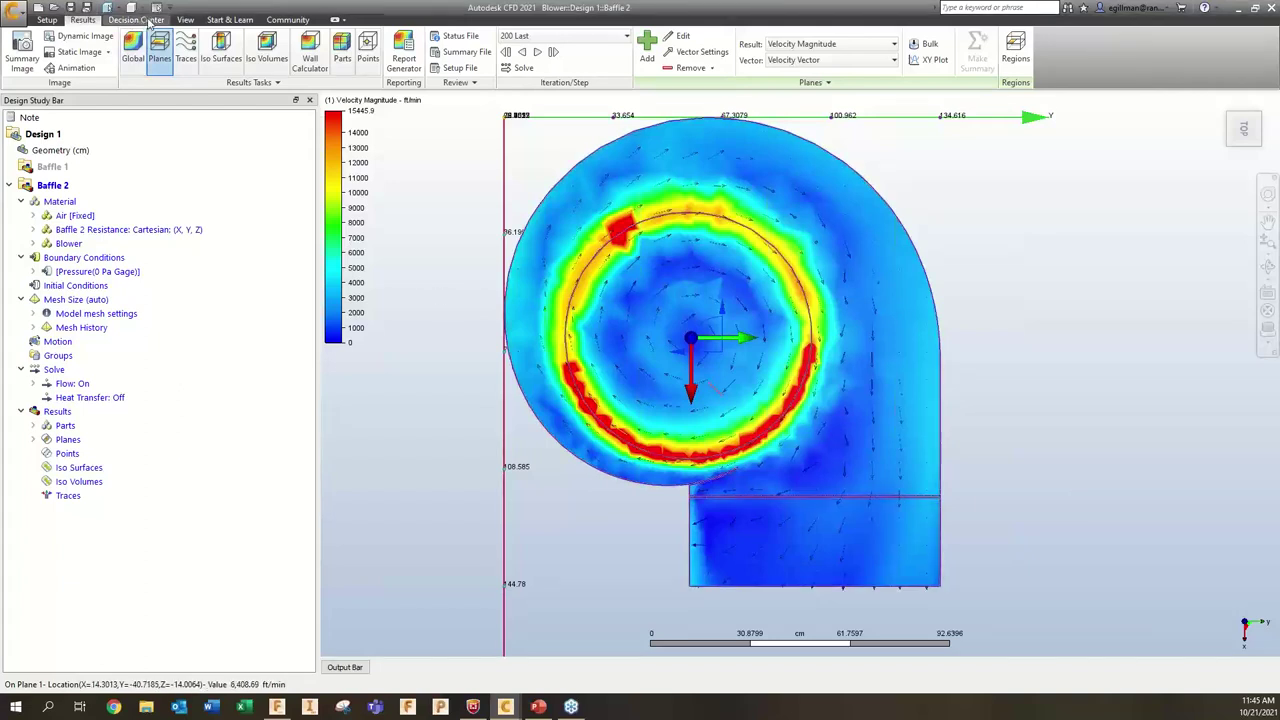
- Update the Plane 1 summary values in the Decision Center
middle_click_drag(903, 271, 1000, 280)
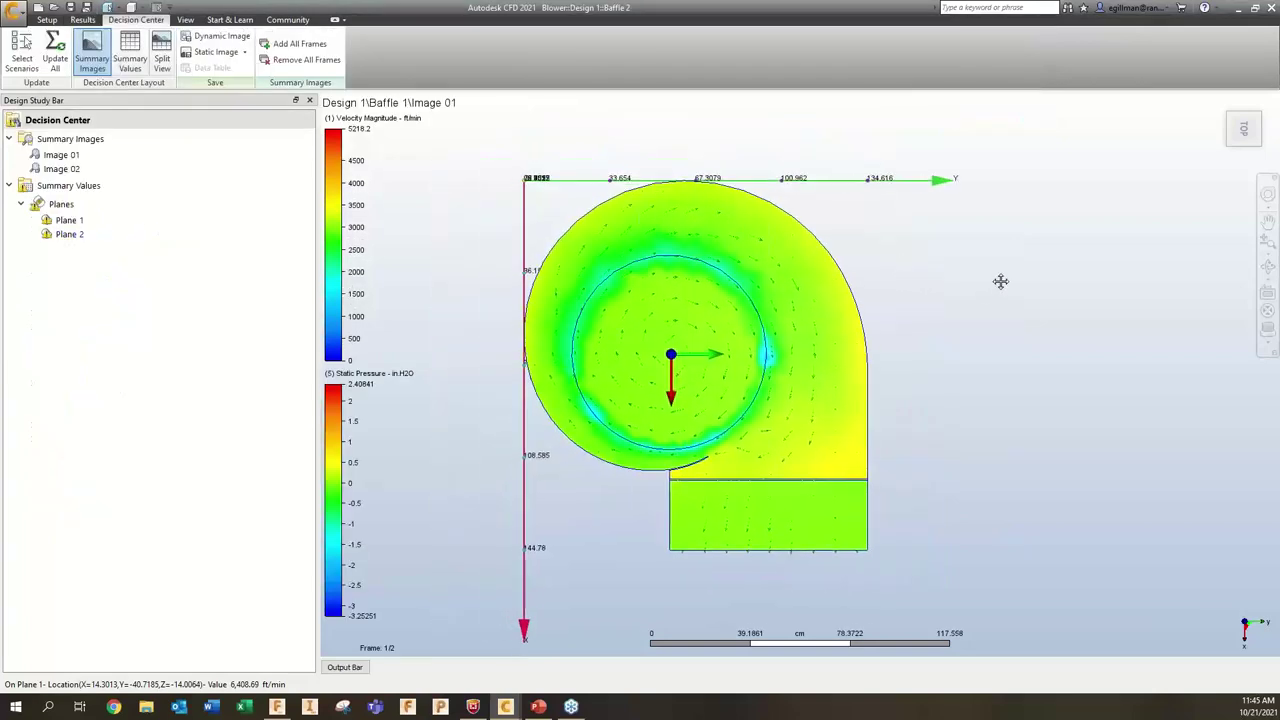
left_click(76, 222)
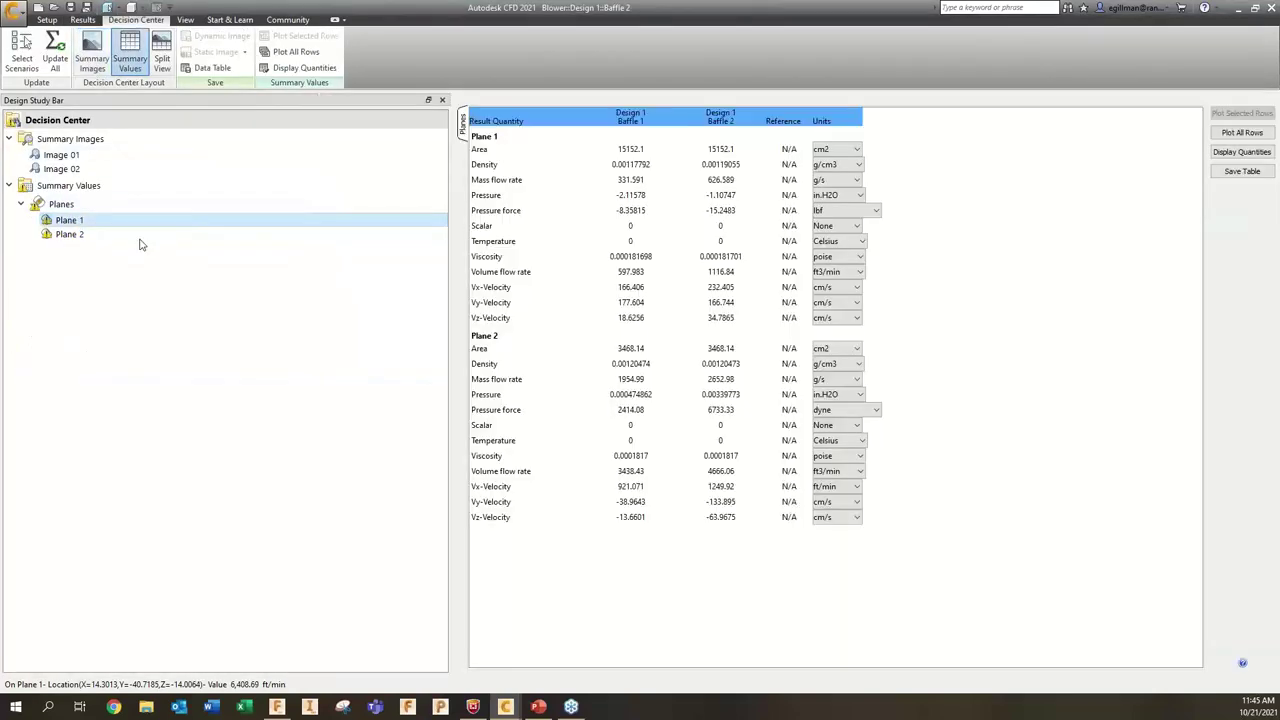
right_click(84, 222)
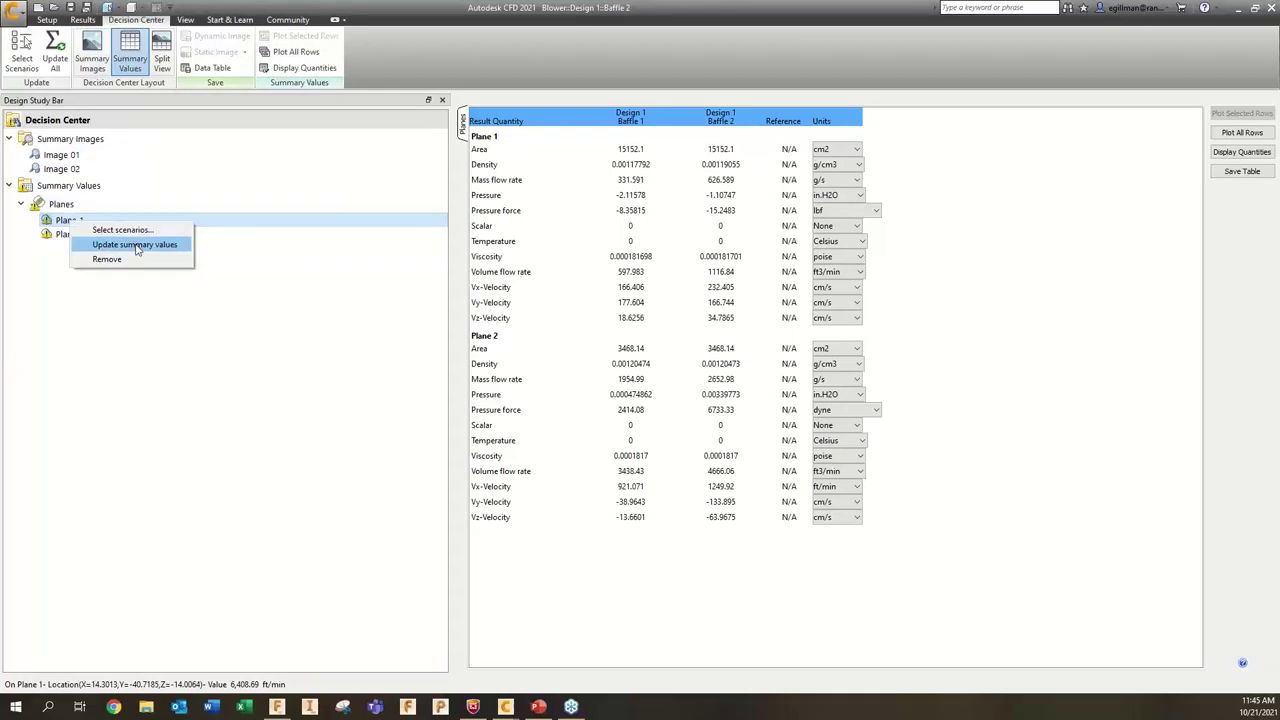
left_click(137, 246)
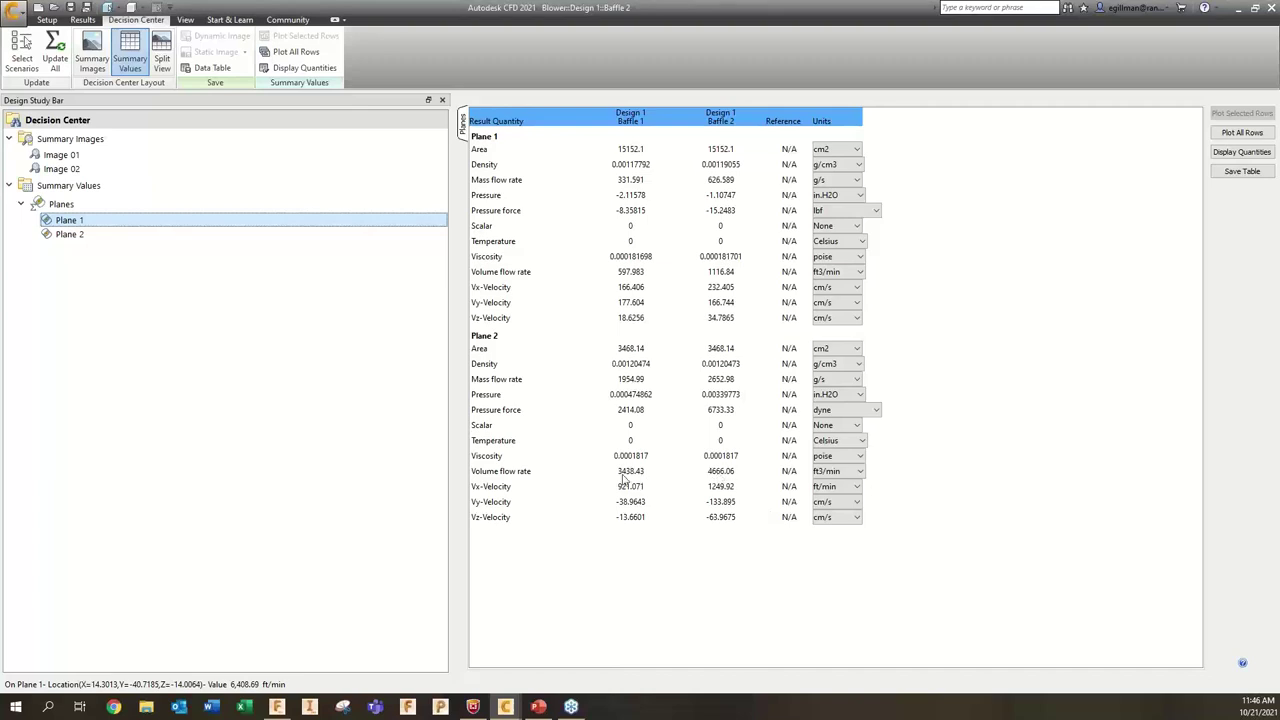
- Inspect Plane 2's summary value actions without changes, then display summary Image 01
left_click(84, 236)
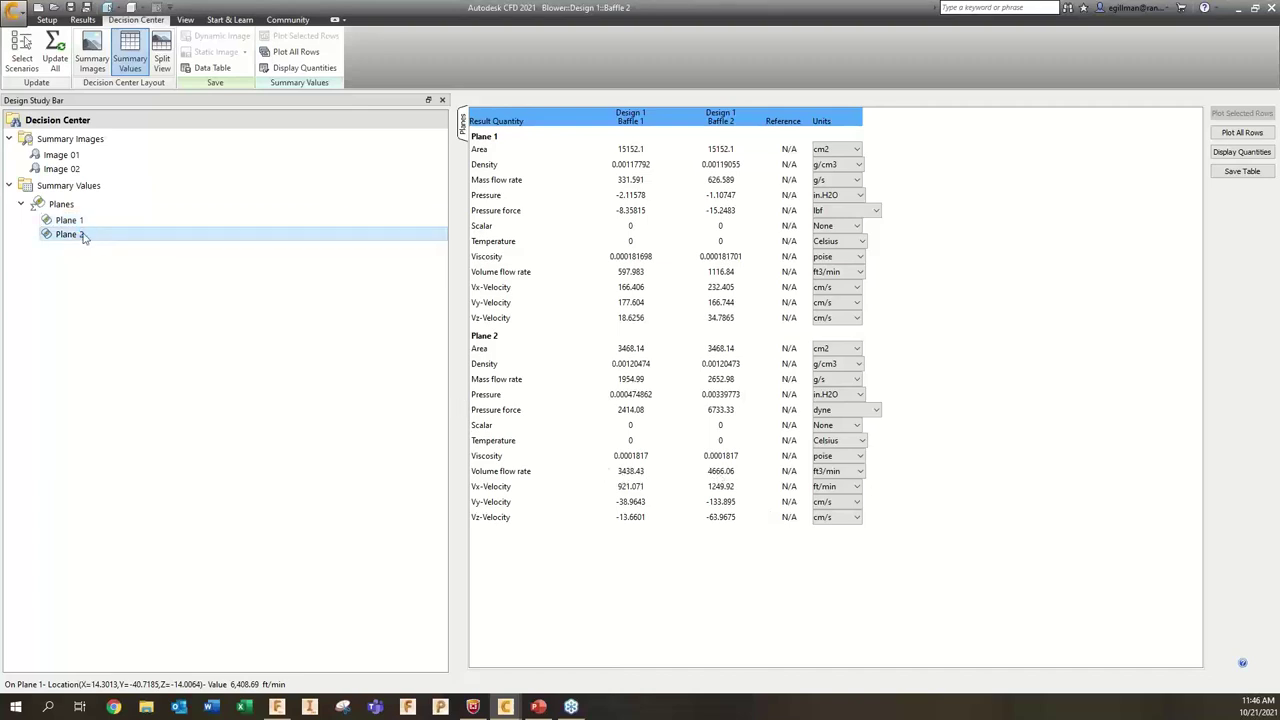
right_click(84, 236)
left_click(261, 339)
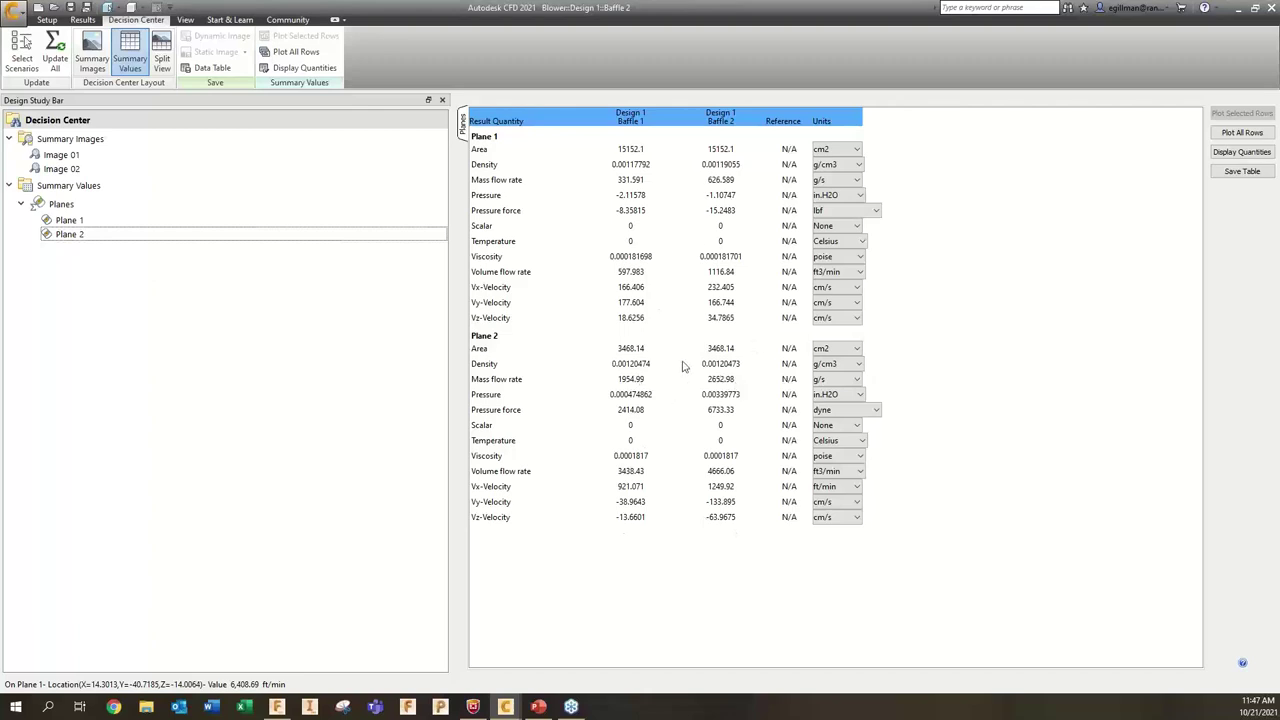
left_click(100, 157)
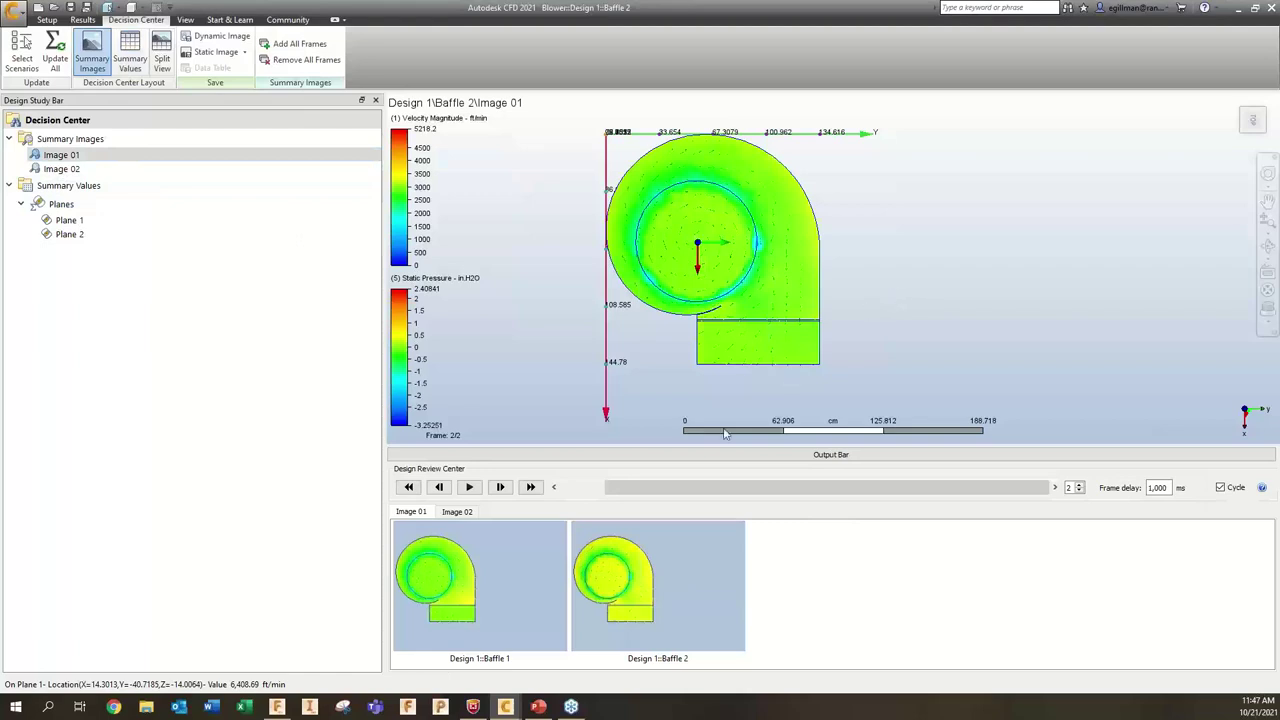
- Flip between Baffle 1 and Baffle 2 frames, then show the Plane 1 summary values table
scroll(676, 352, "up", 3)
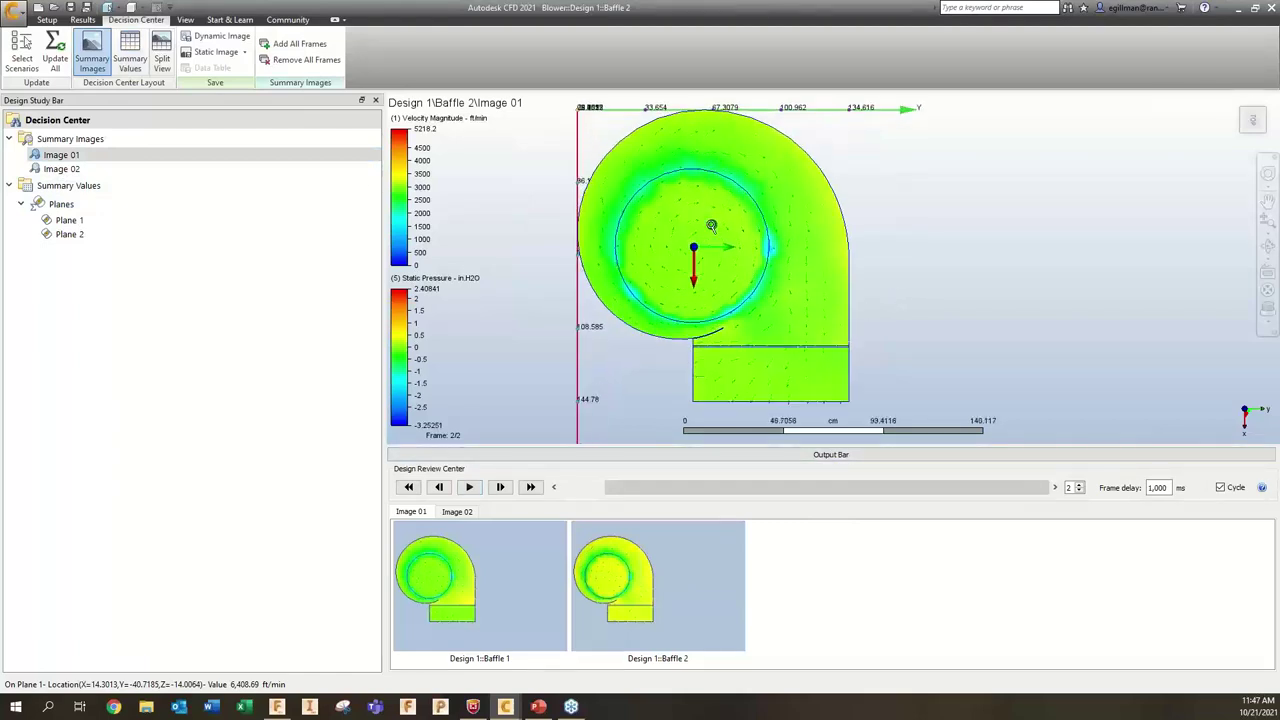
left_click(500, 487)
left_click(500, 487)
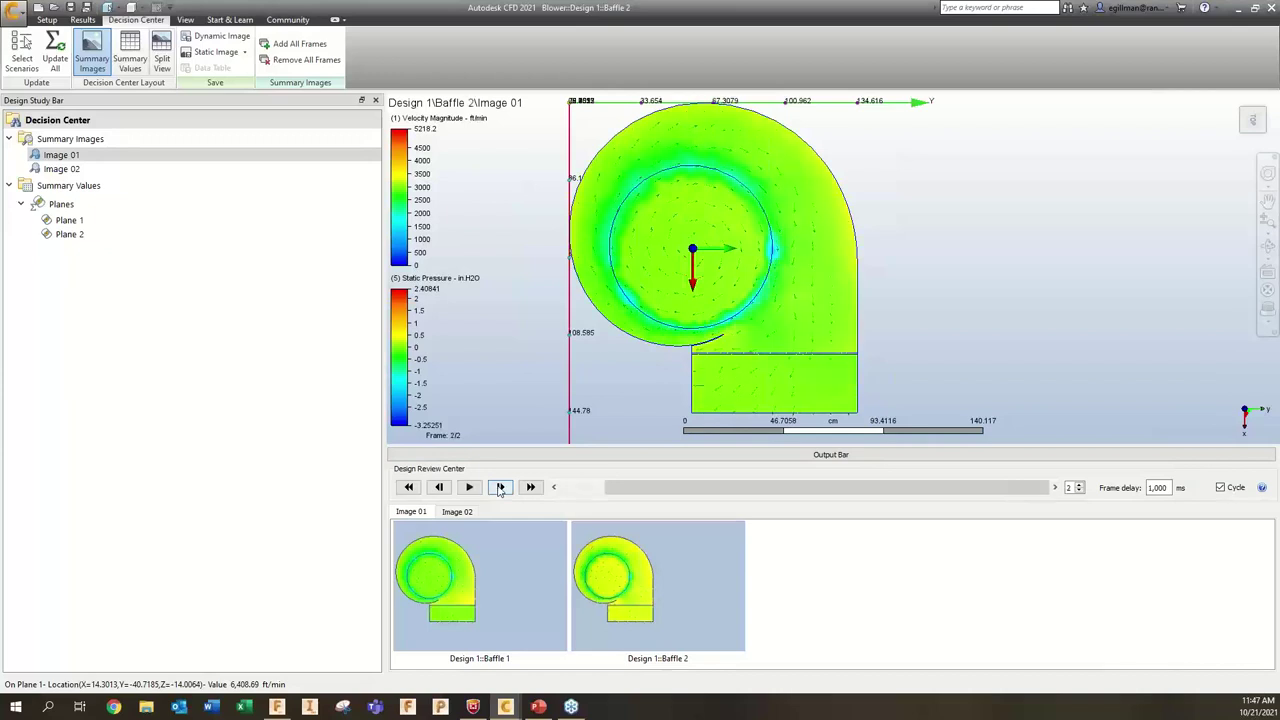
left_click(500, 487)
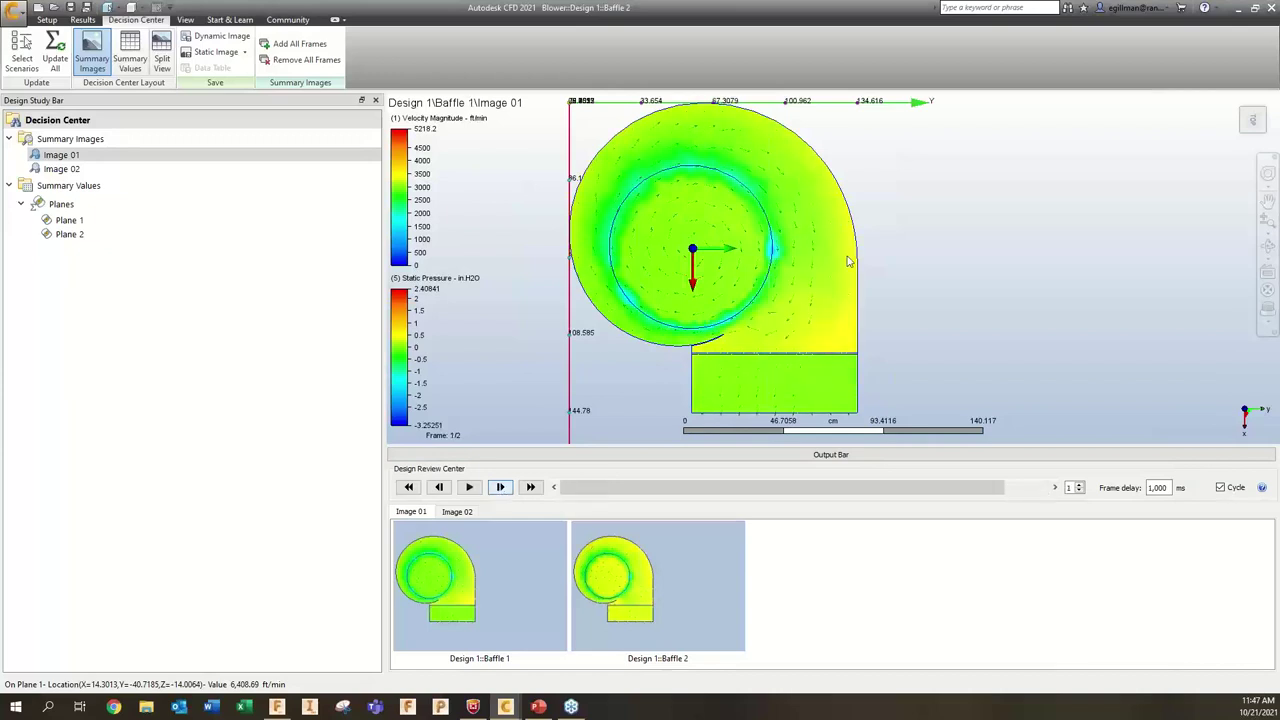
left_click(501, 487)
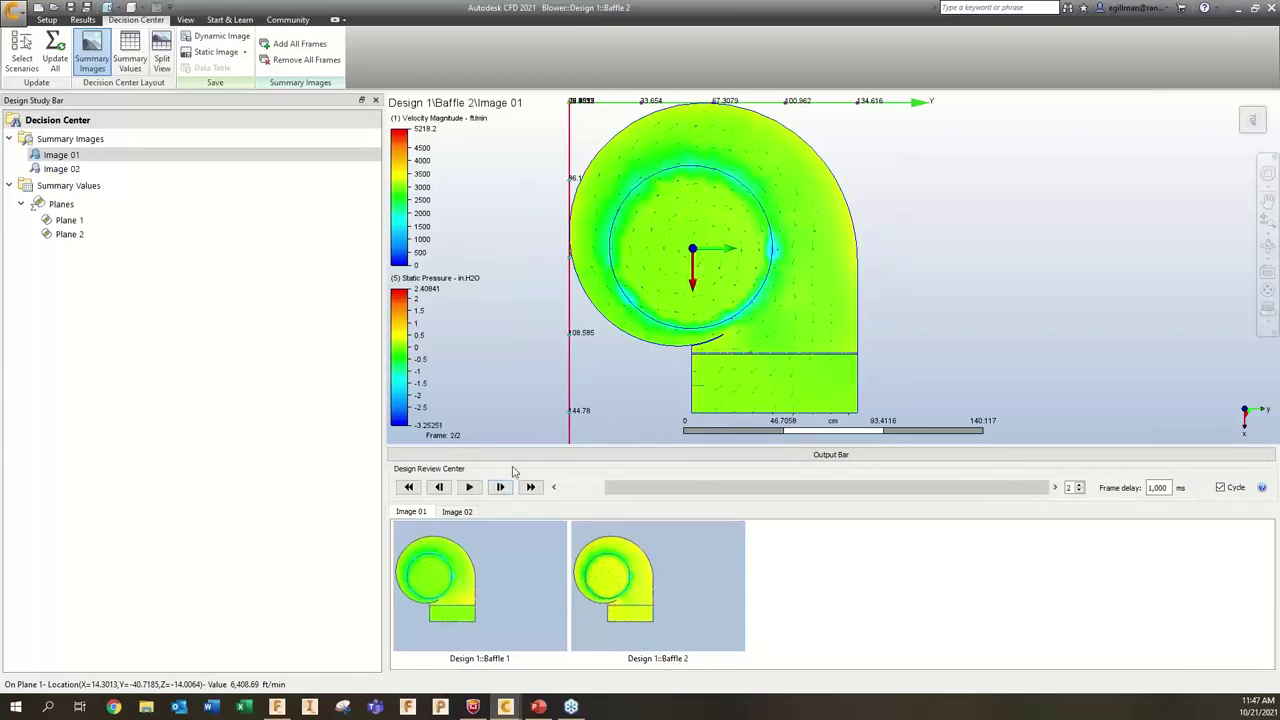
left_click(500, 487)
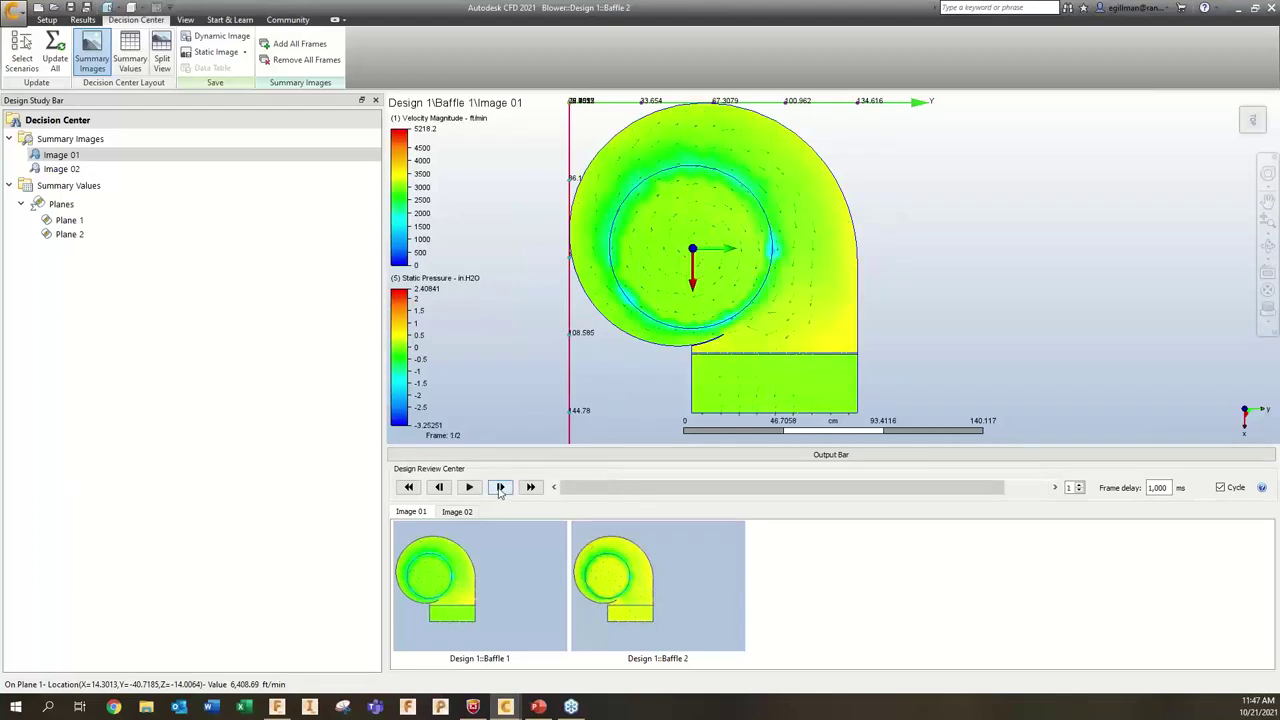
left_click(500, 487)
left_click(500, 487)
left_click(500, 487)
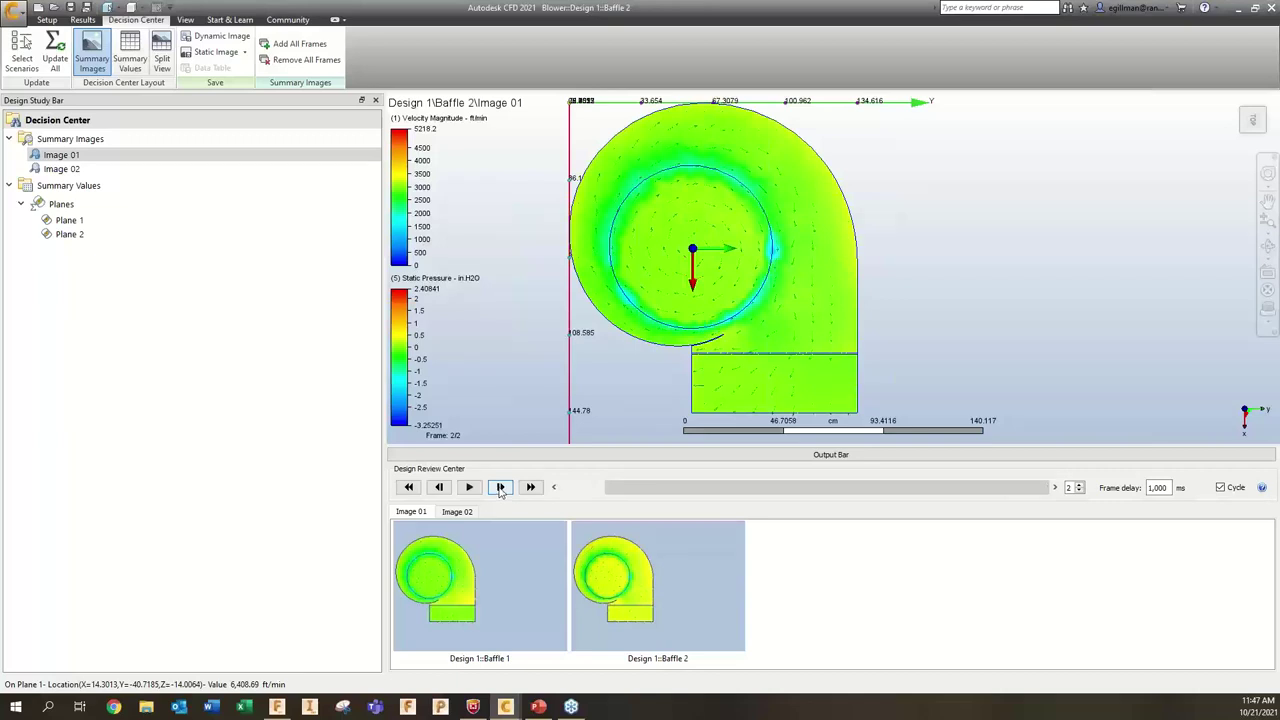
left_click(500, 487)
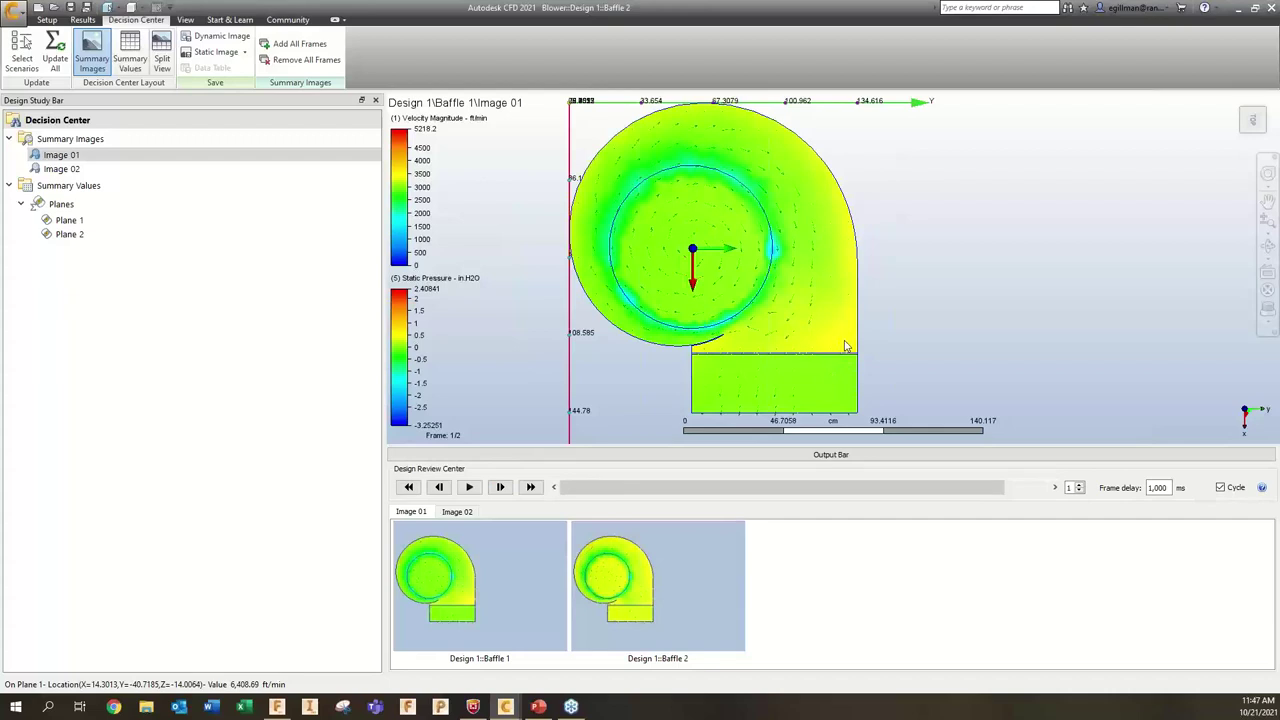
scroll(756, 352, "down", 1)
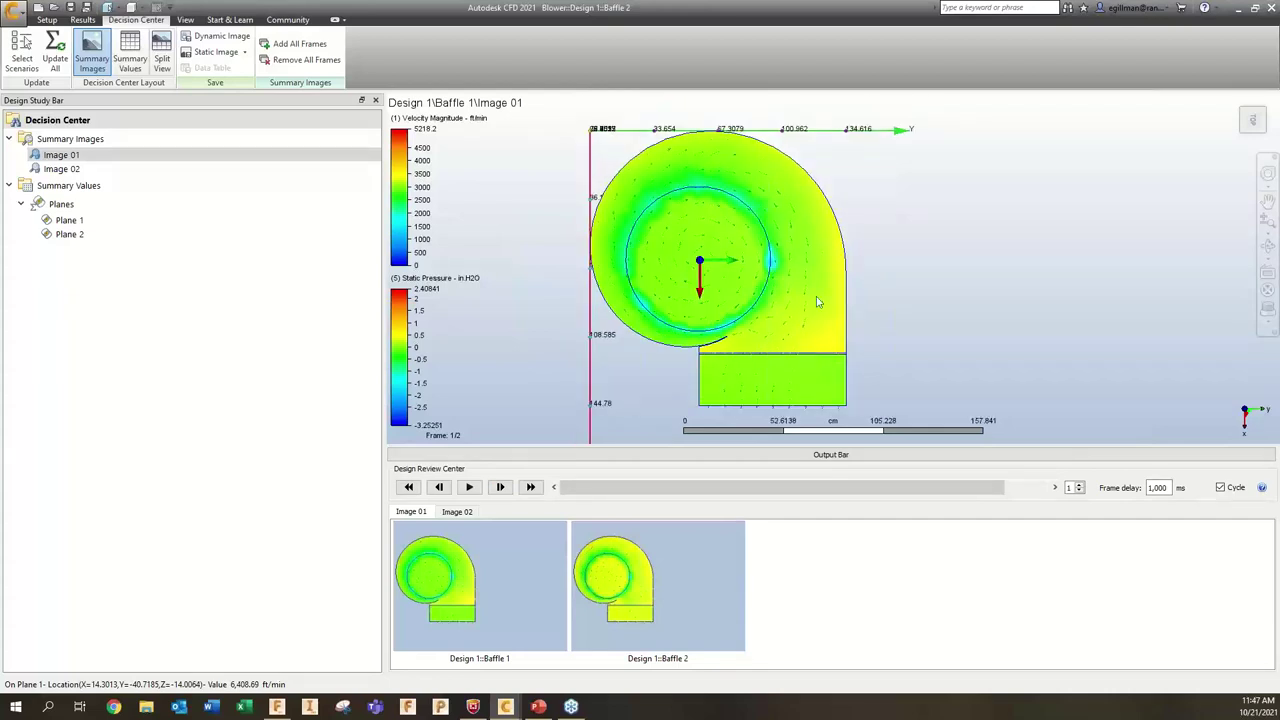
left_click(100, 220)
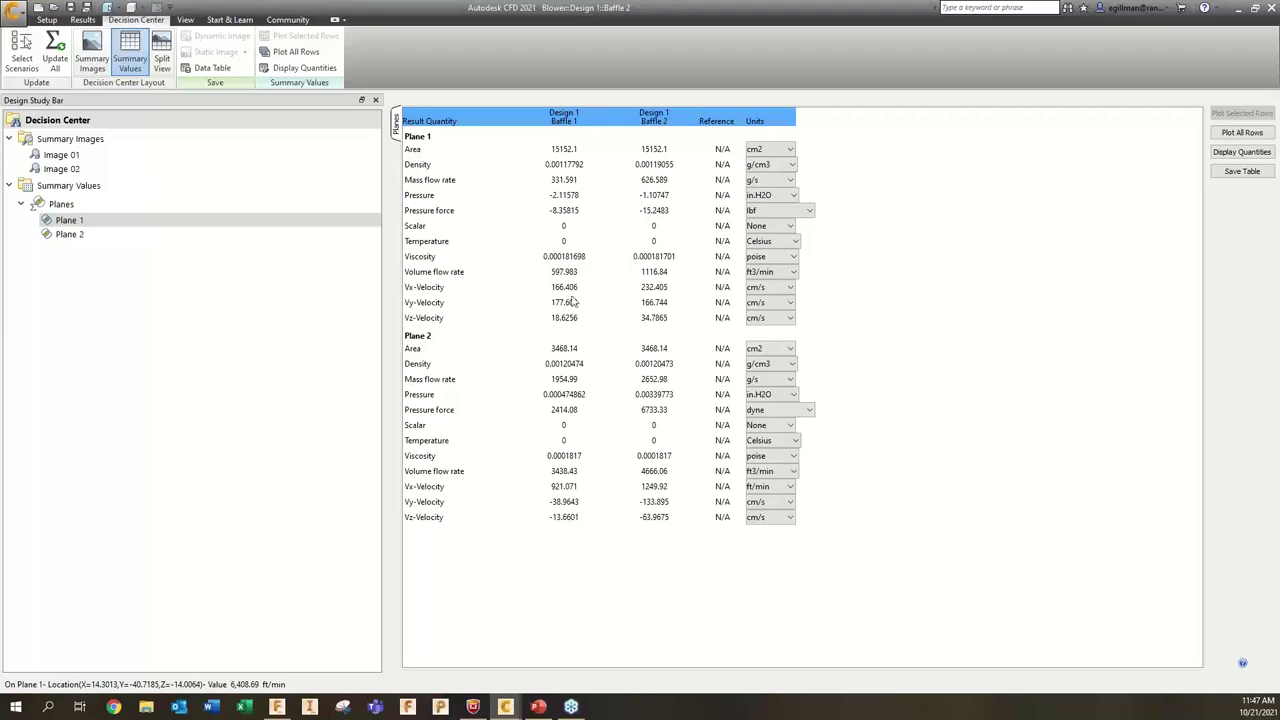
- Return to the Baffle 2 Results view showing global velocity magnitude contours up to 15,445.9 ft/min
left_click(84, 21)
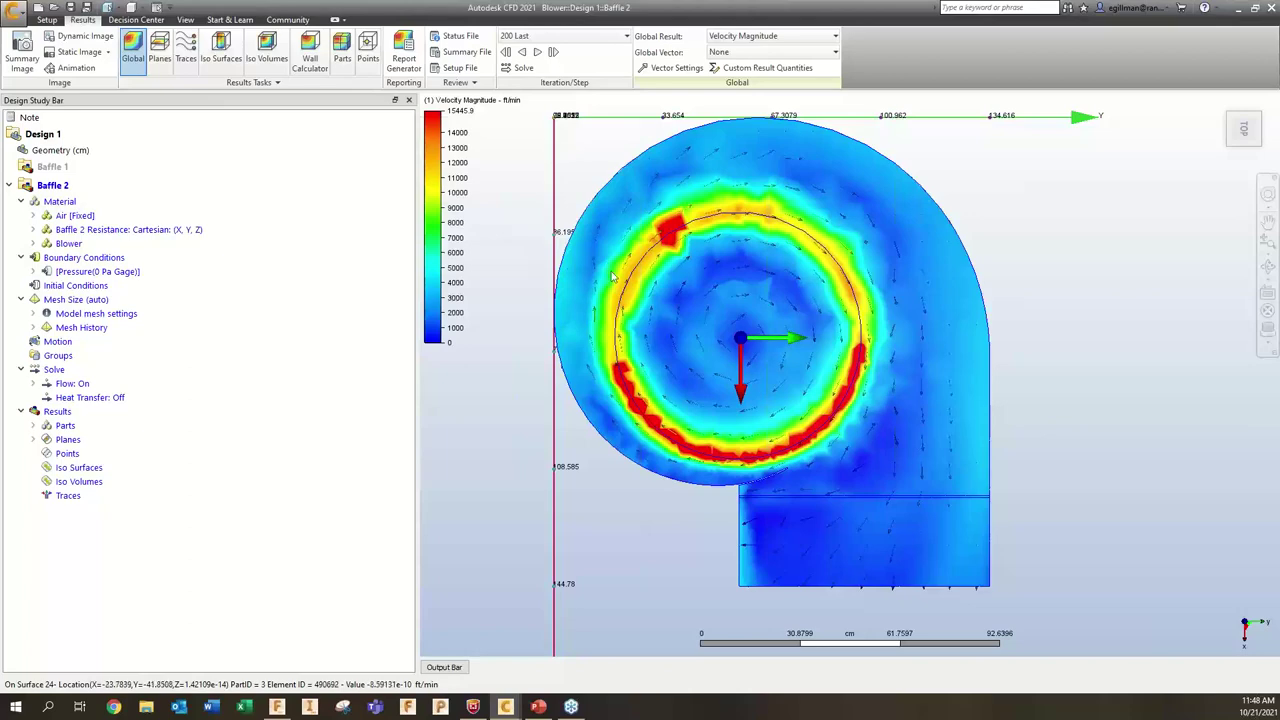
scroll(612, 274, "down", 1)
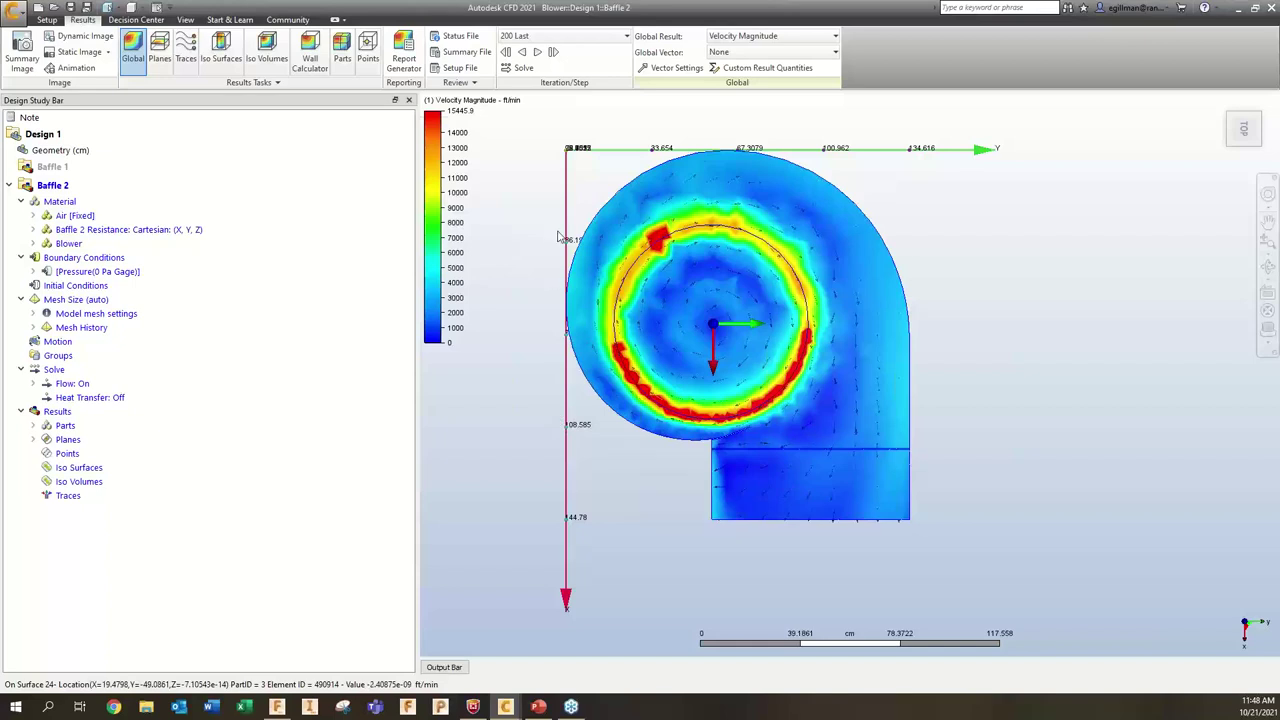
scroll(572, 303, "down", 2)
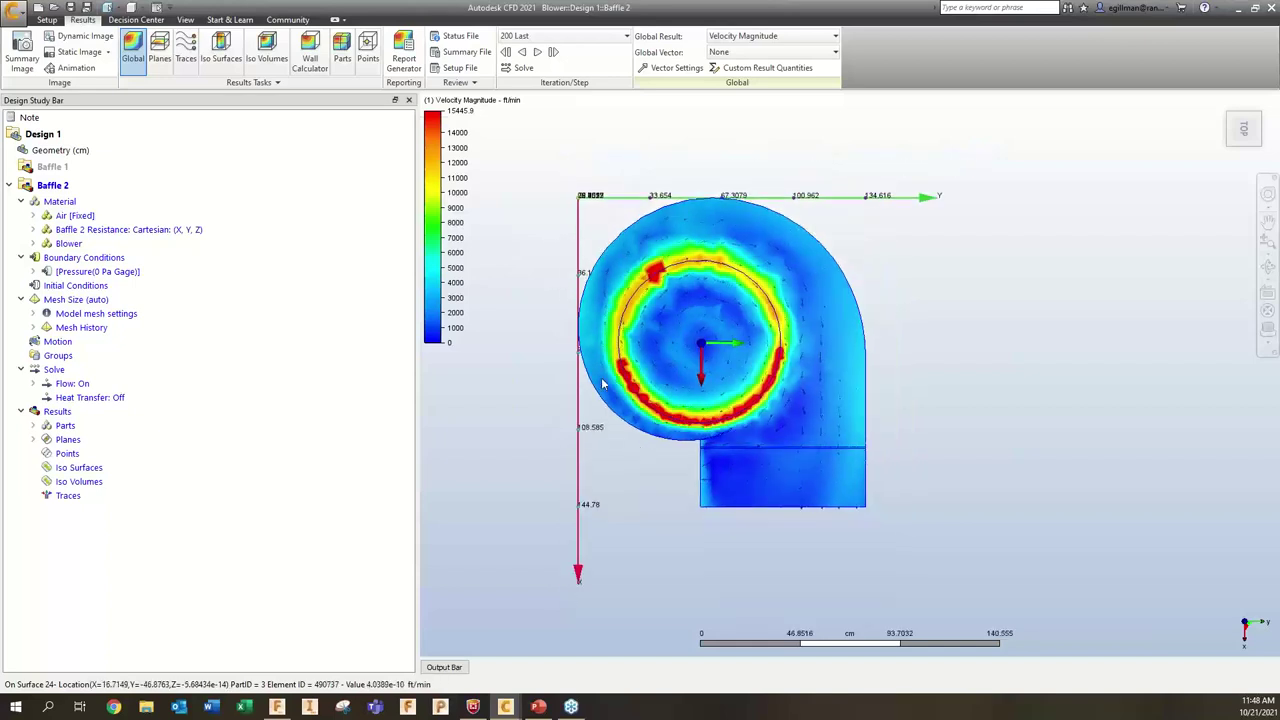